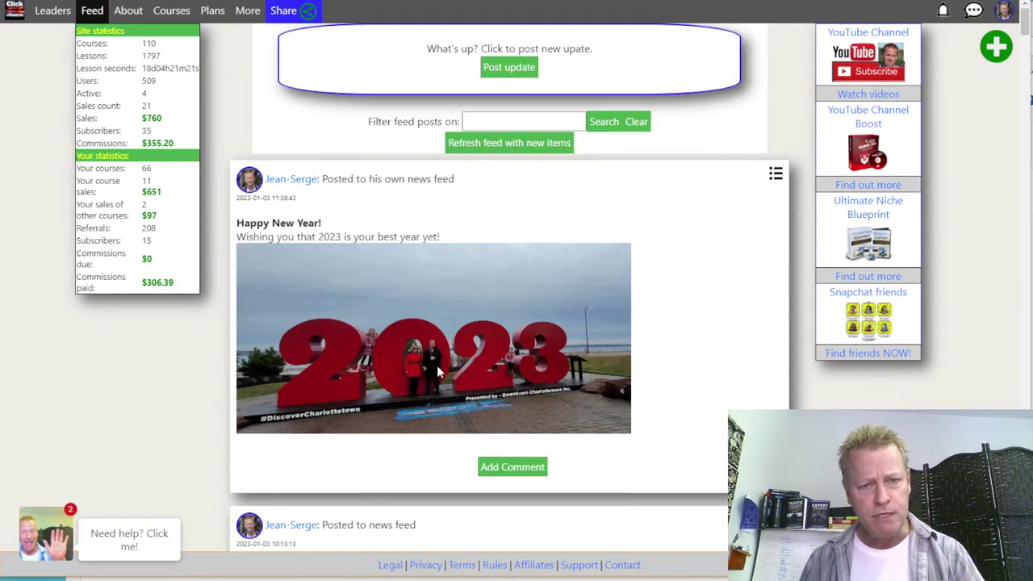
scroll(436, 370, "down", 4)
scroll(440, 369, "up", 3)
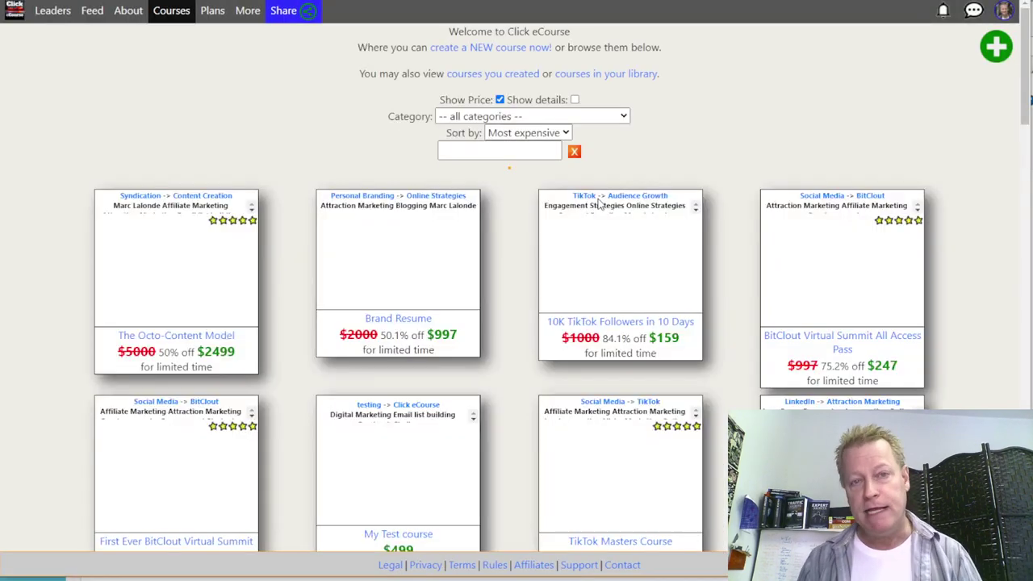
- Browse the Click eCourse catalogue sorted by most expensive and examine the listed courses and their discounted prices
scroll(476, 292, "down", 4)
scroll(489, 289, "down", 5)
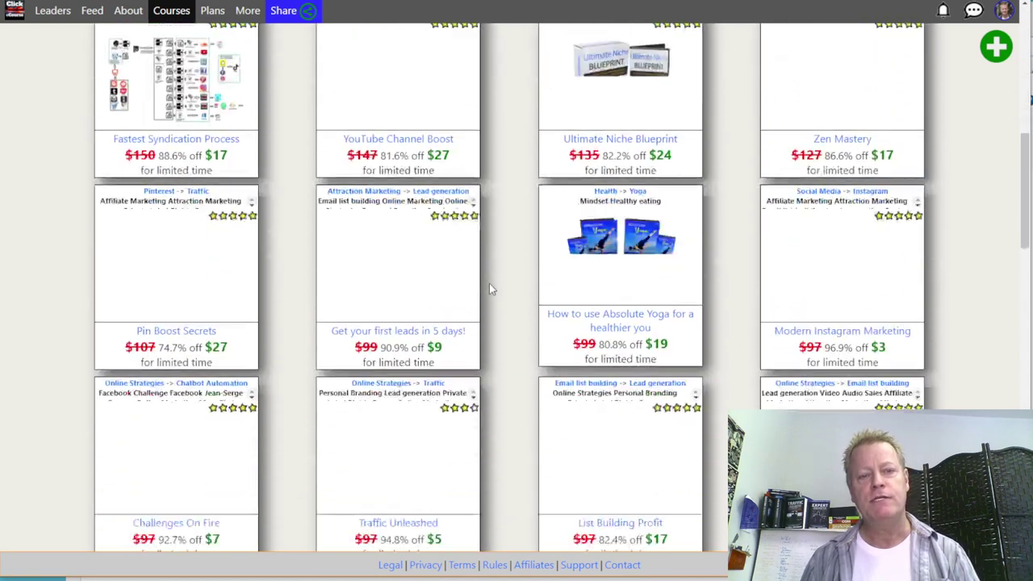
scroll(492, 290, "up", 5)
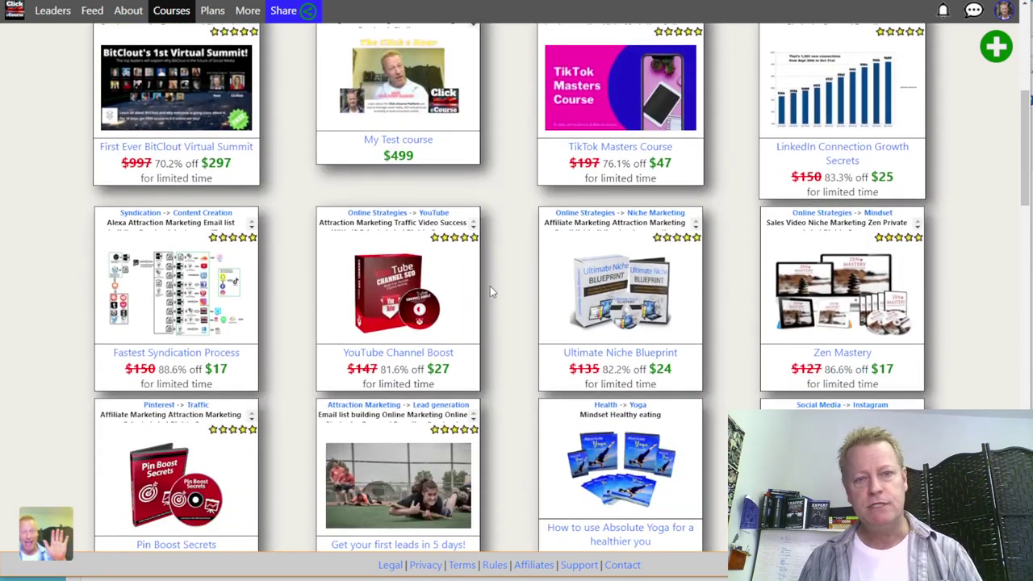
scroll(490, 291, "down", 7)
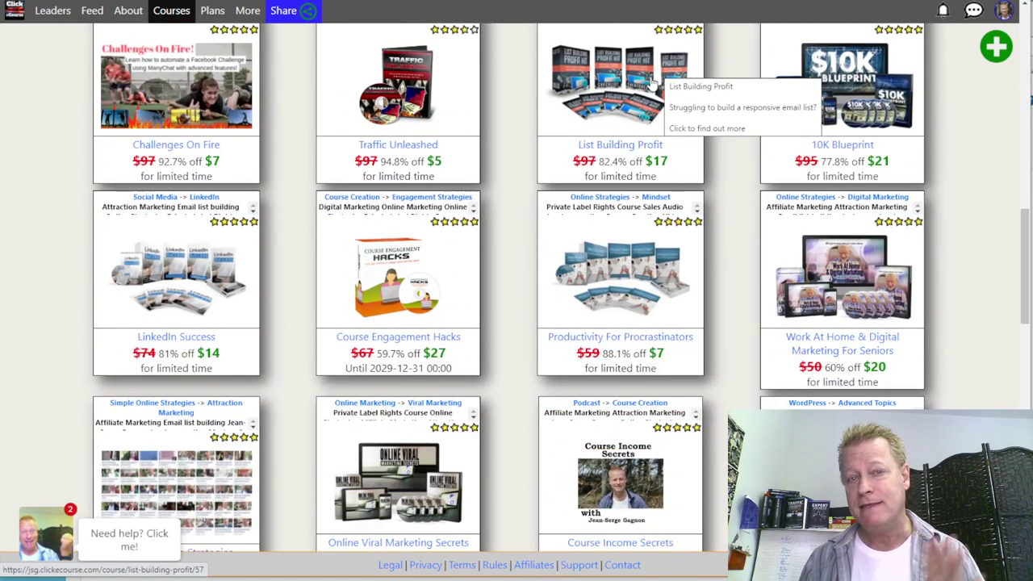
mouse_move(612, 274)
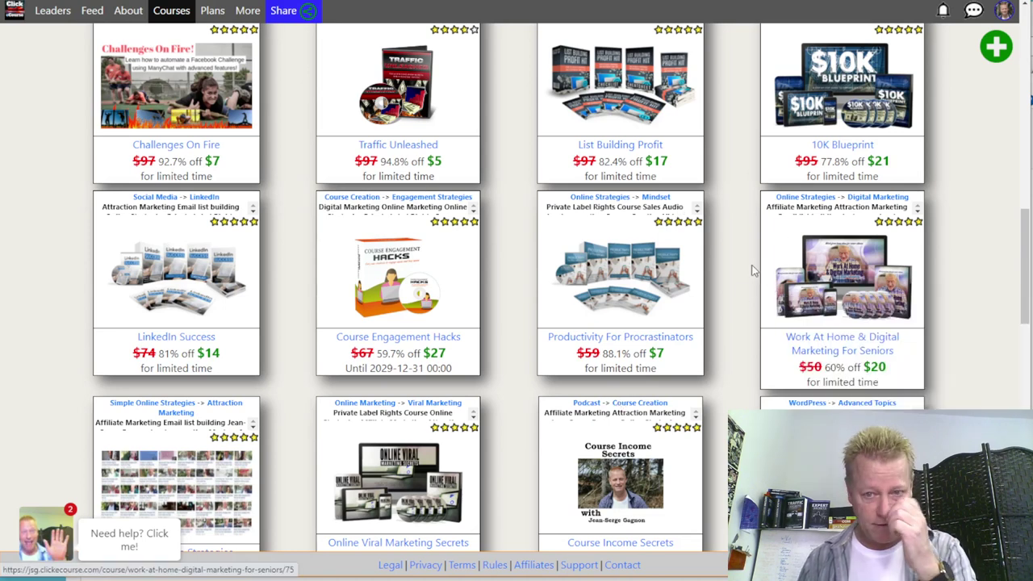
scroll(740, 278, "down", 8)
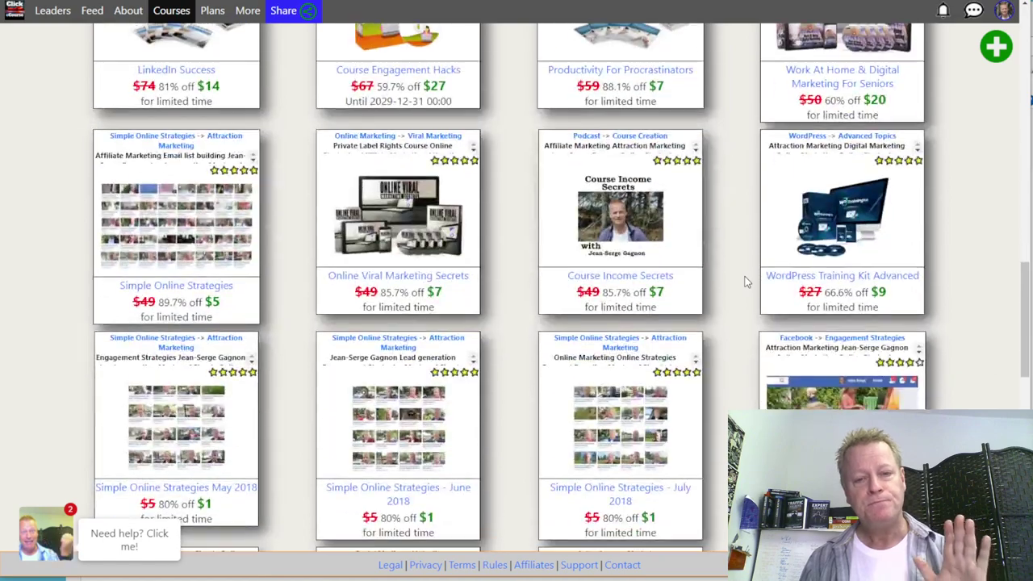
scroll(746, 275, "up", 3)
scroll(746, 280, "up", 5)
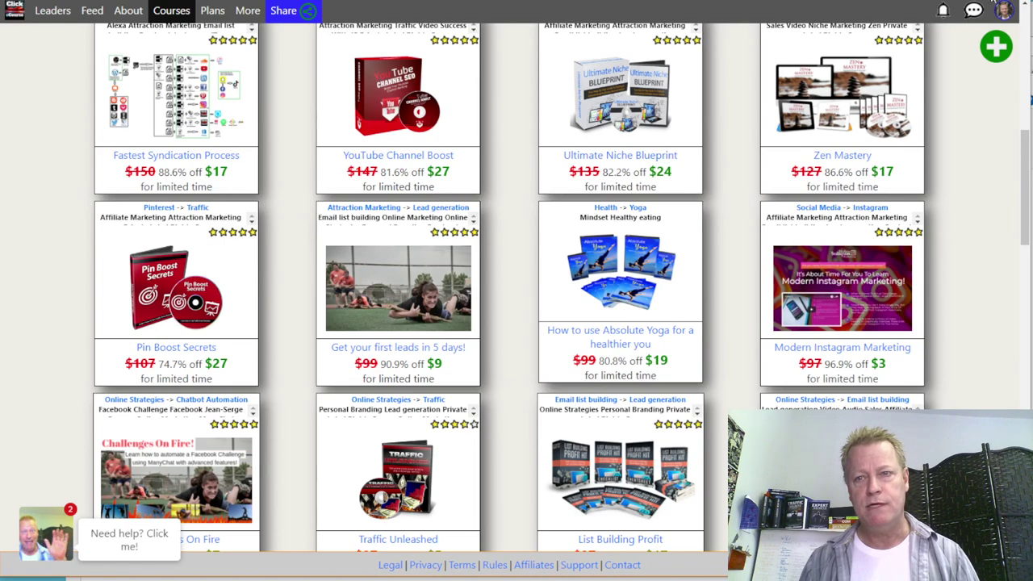
- Open an incognito browser window and load the Internet Marketing Zoom PLR membership site
key("alt+f")
left_click(914, 26)
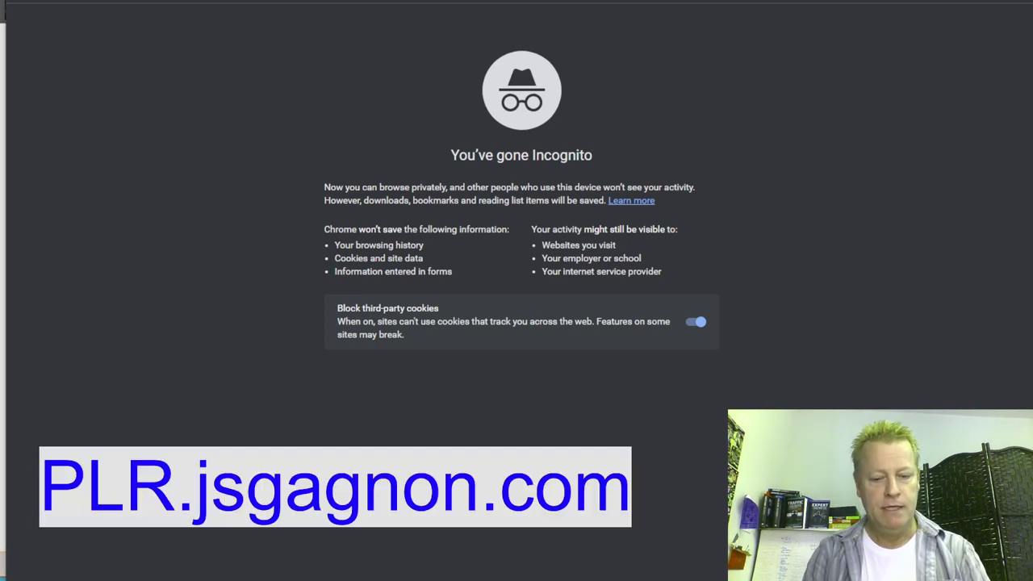
type("plr")
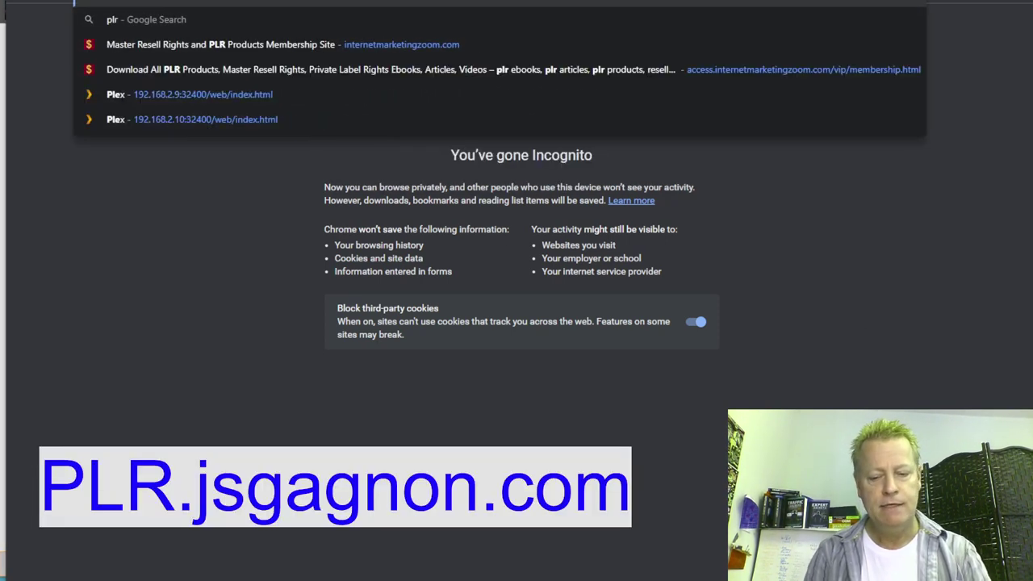
key("Escape")
key("Return")
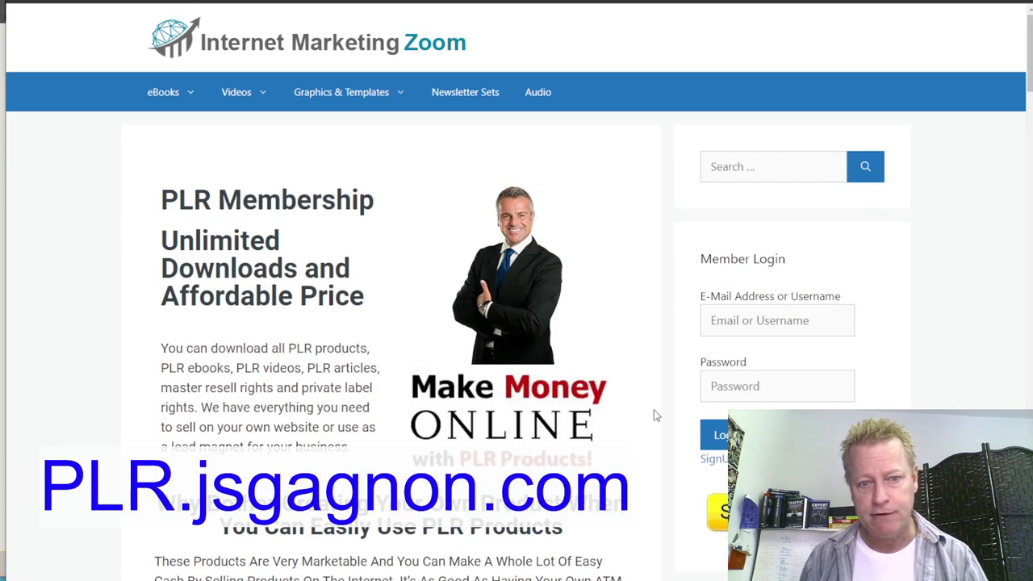
- Read through the PLR membership home page, including its newest products and the benefits of owning PLR and MRR products
scroll(655, 415, "down", 2)
scroll(630, 418, "down", 3)
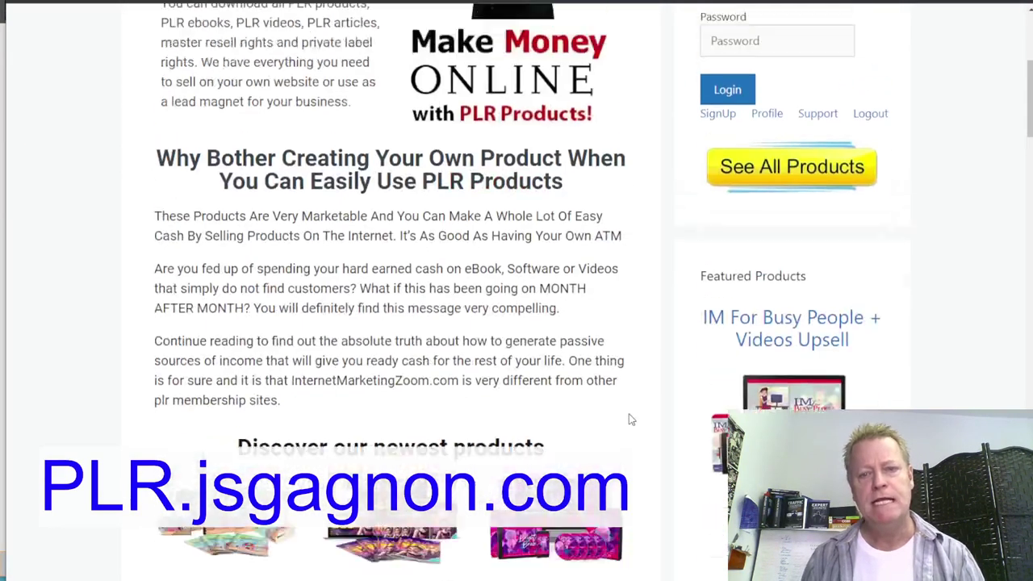
scroll(630, 418, "up", 5)
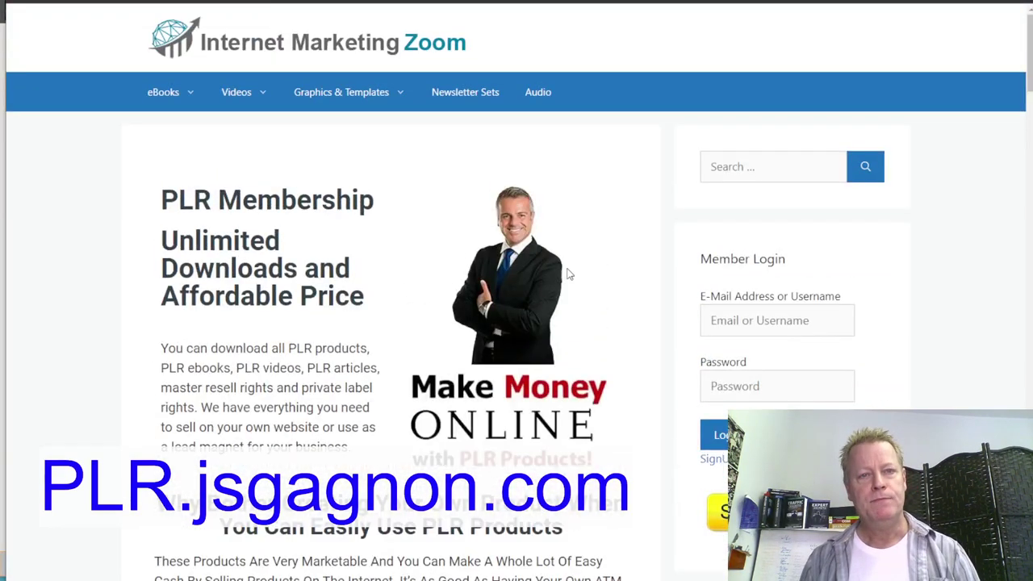
scroll(568, 274, "down", 8)
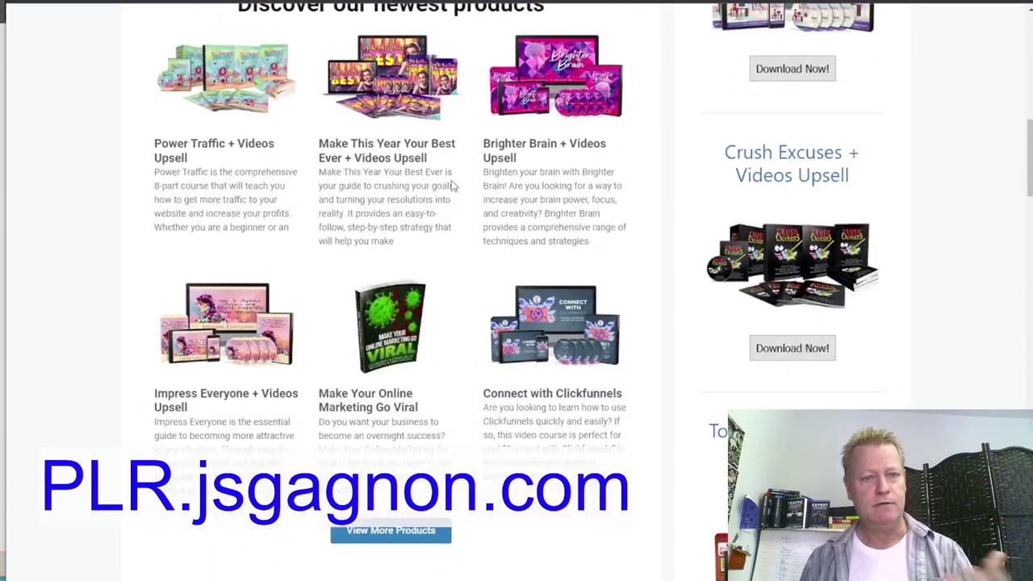
scroll(219, 127, "down", 2)
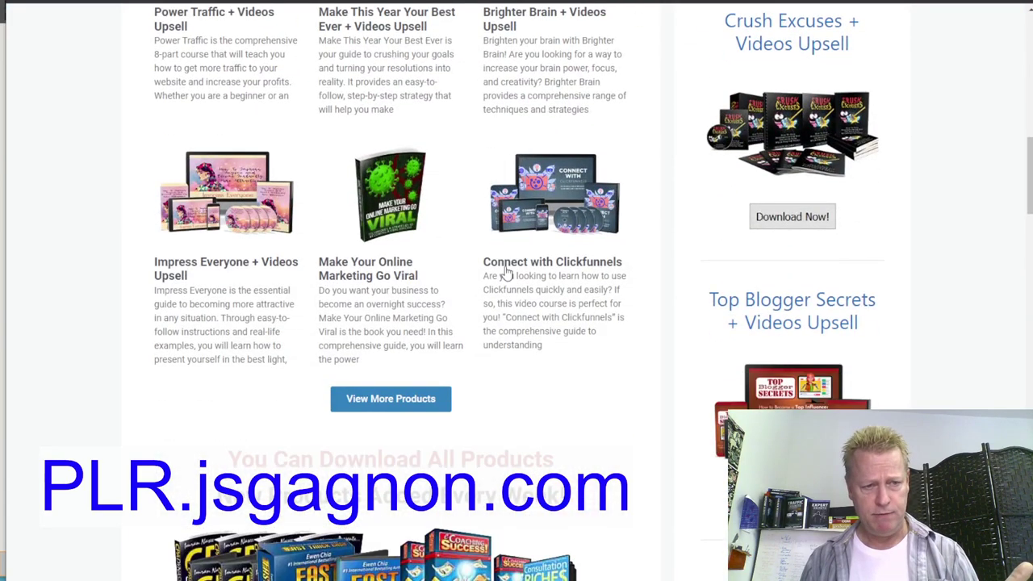
scroll(489, 392, "down", 4)
scroll(390, 306, "down", 3)
scroll(715, 271, "down", 5)
scroll(712, 269, "down", 4)
scroll(713, 266, "down", 5)
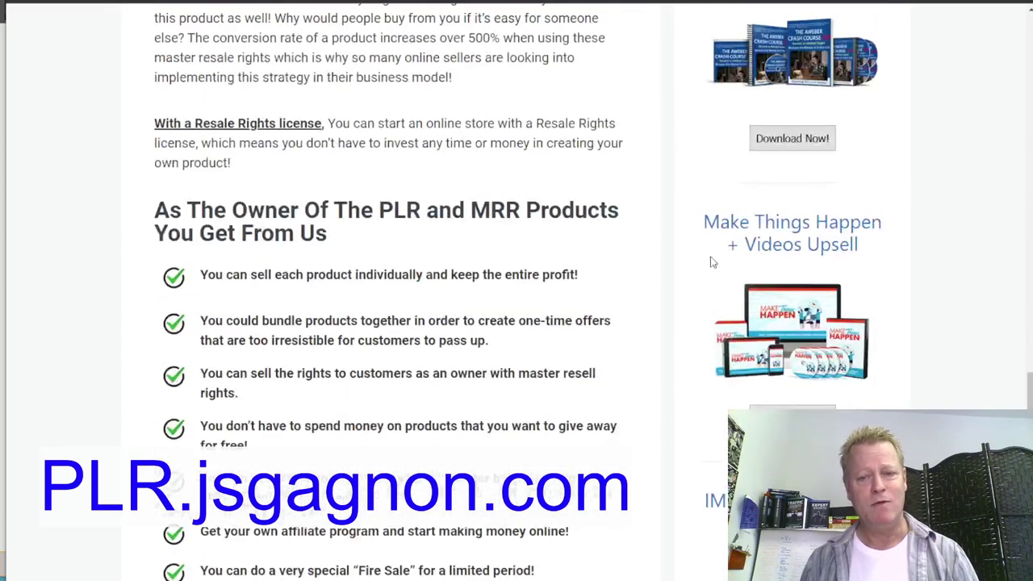
scroll(713, 261, "down", 4)
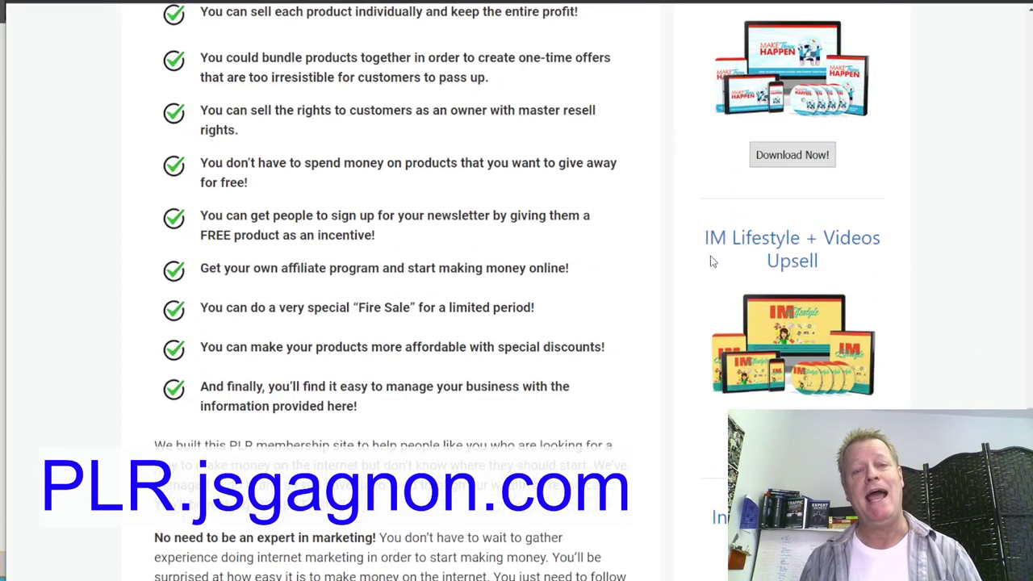
scroll(712, 261, "up", 15)
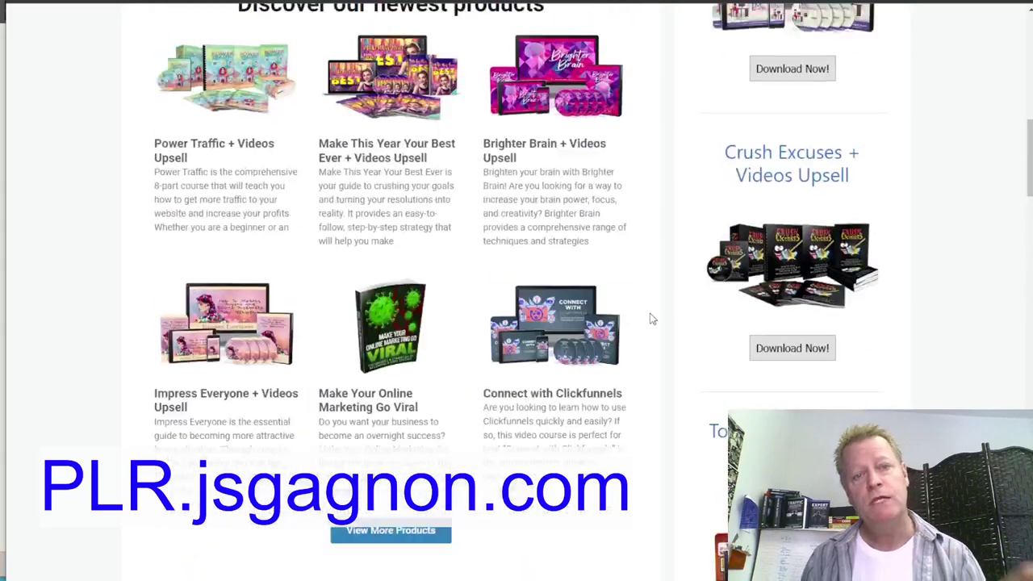
scroll(652, 318, "up", 10)
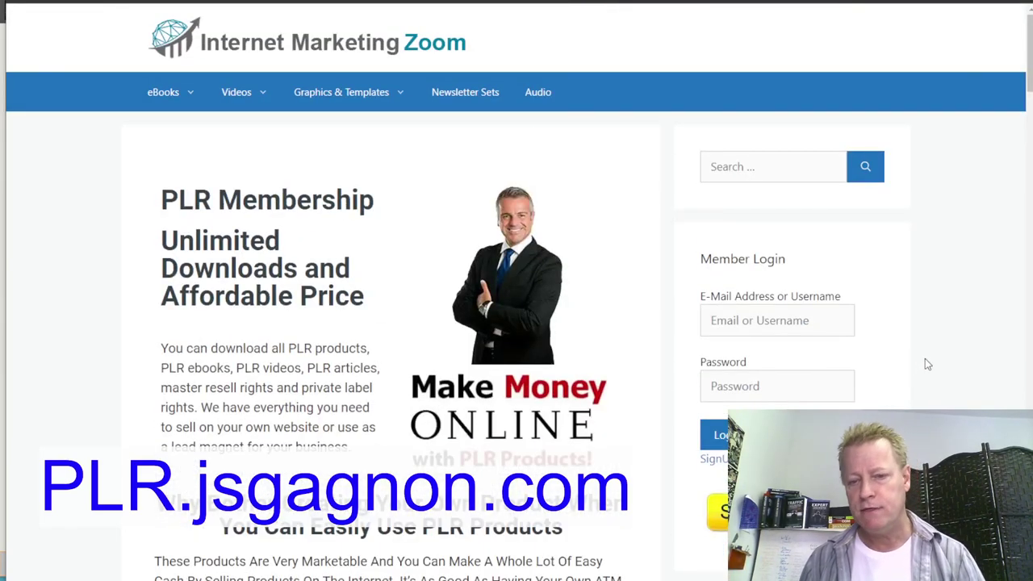
- Open the PLR site's signup form and review its membership types and special offer
scroll(903, 365, "down", 3)
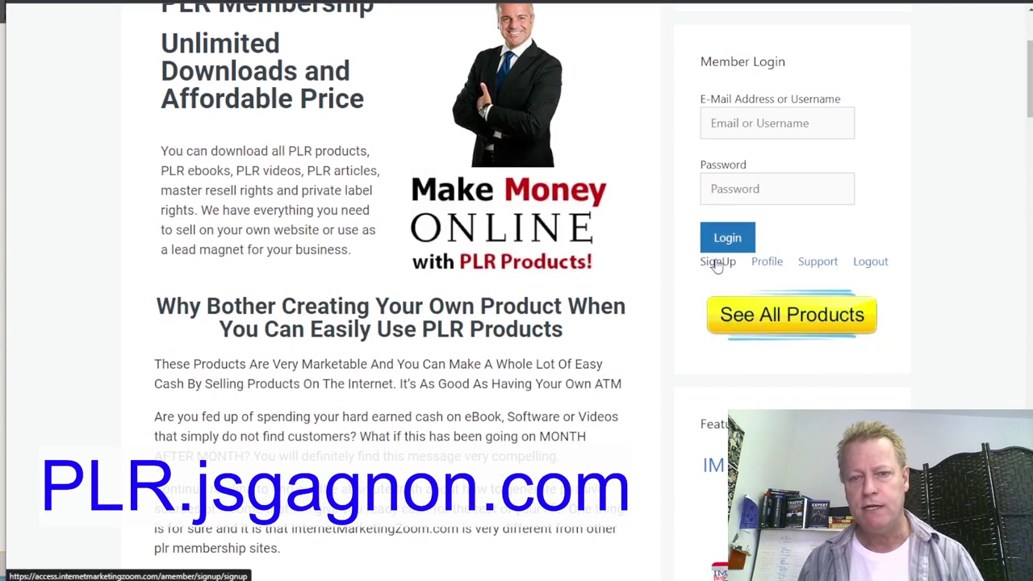
left_click(716, 263)
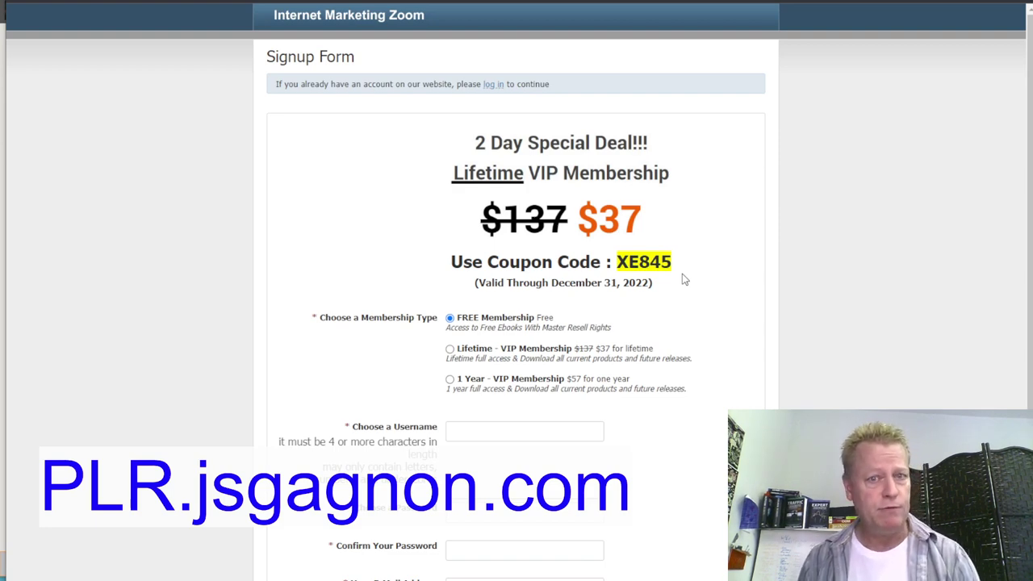
scroll(692, 283, "down", 3)
scroll(692, 282, "up", 3)
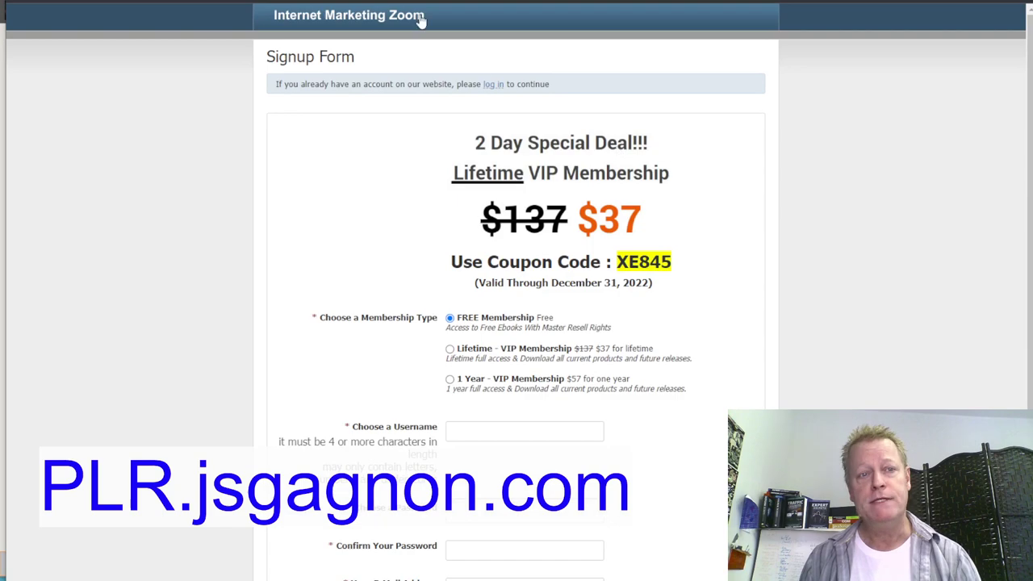
- Switch to the logged-in VIP membership page and examine the resell rights and file sizes of the listed products
left_click(347, 22)
scroll(867, 193, "down", 6)
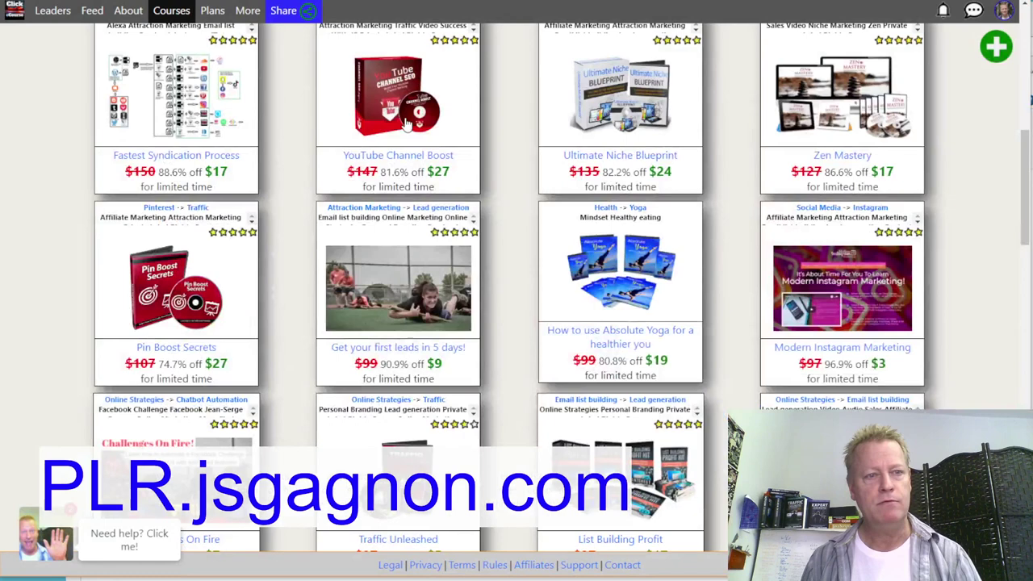
scroll(287, 304, "up", 1)
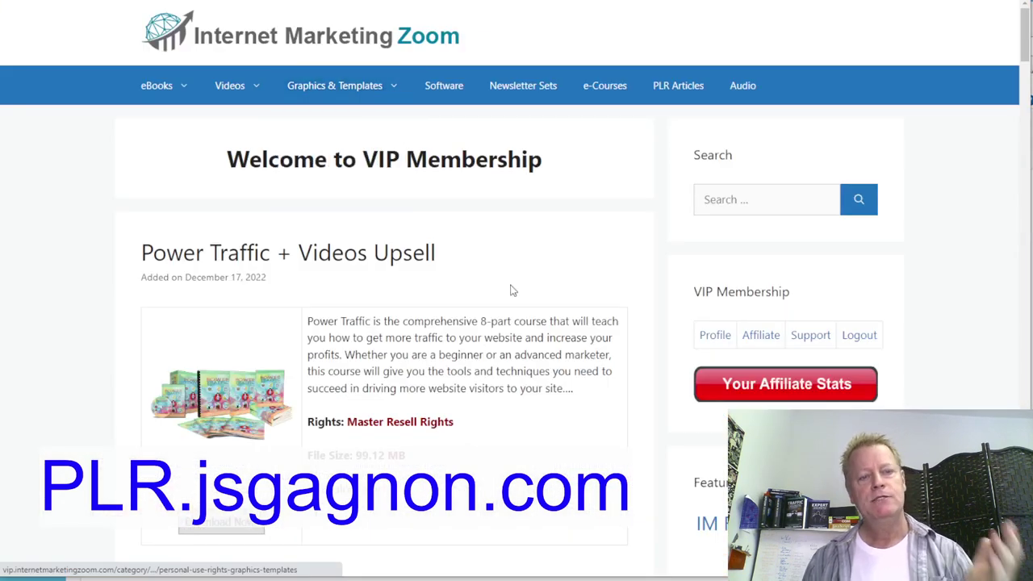
scroll(511, 290, "down", 4)
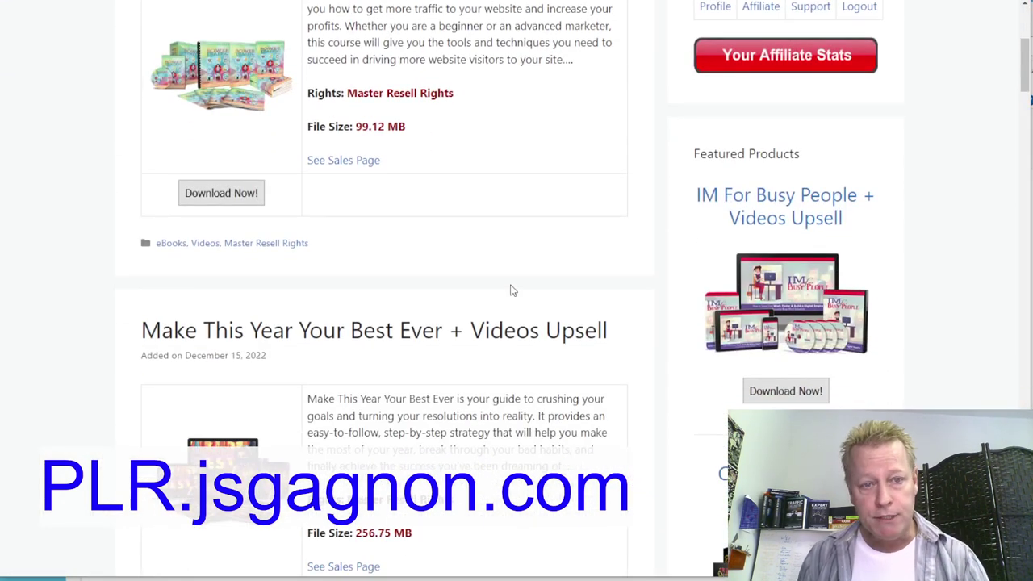
scroll(234, 299, "down", 3)
left_click_drag(344, 236, 478, 241)
scroll(496, 252, "down", 3)
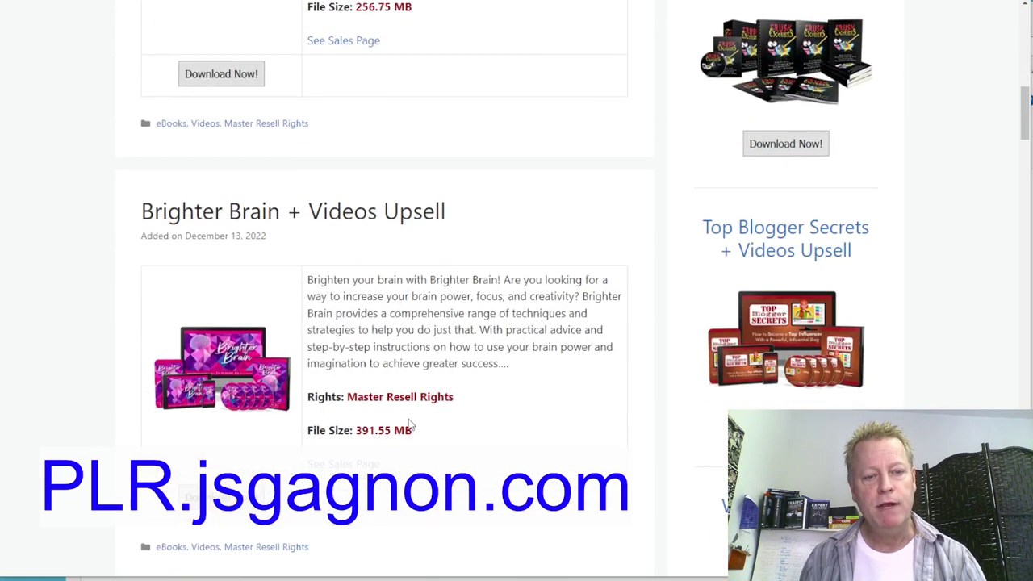
left_click_drag(342, 396, 495, 392)
scroll(494, 392, "down", 7)
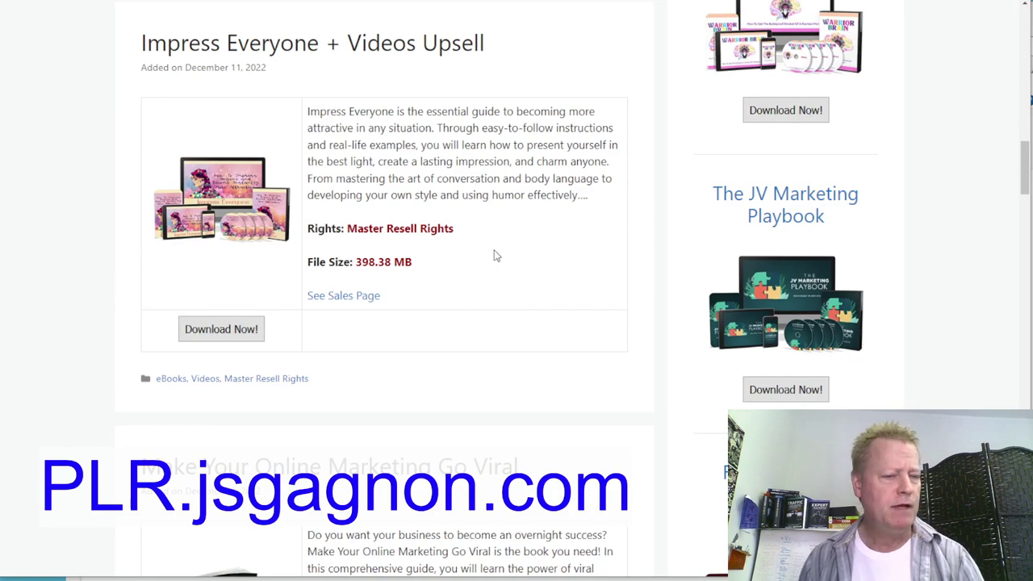
scroll(519, 272, "up", 1)
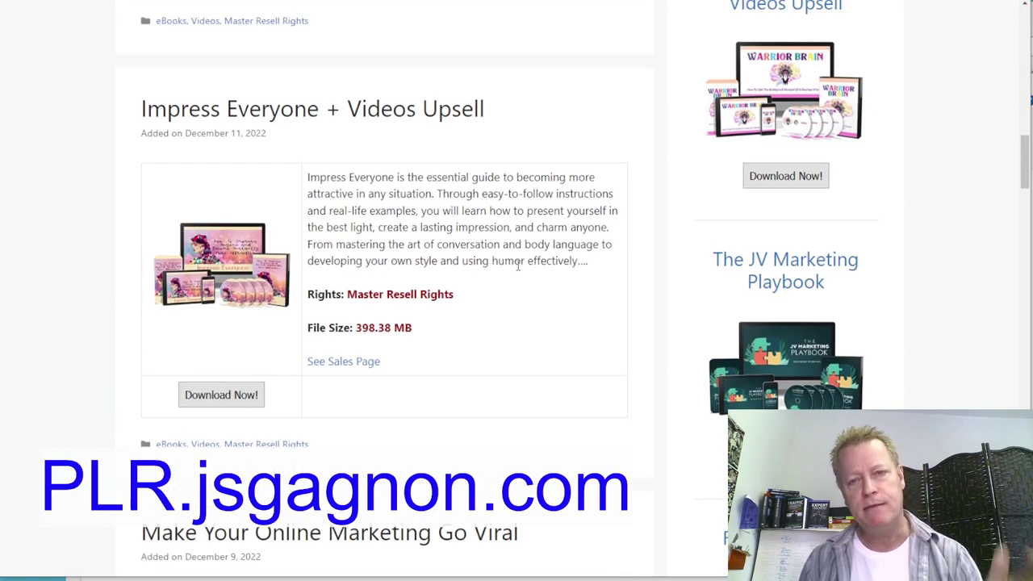
scroll(517, 266, "up", 10)
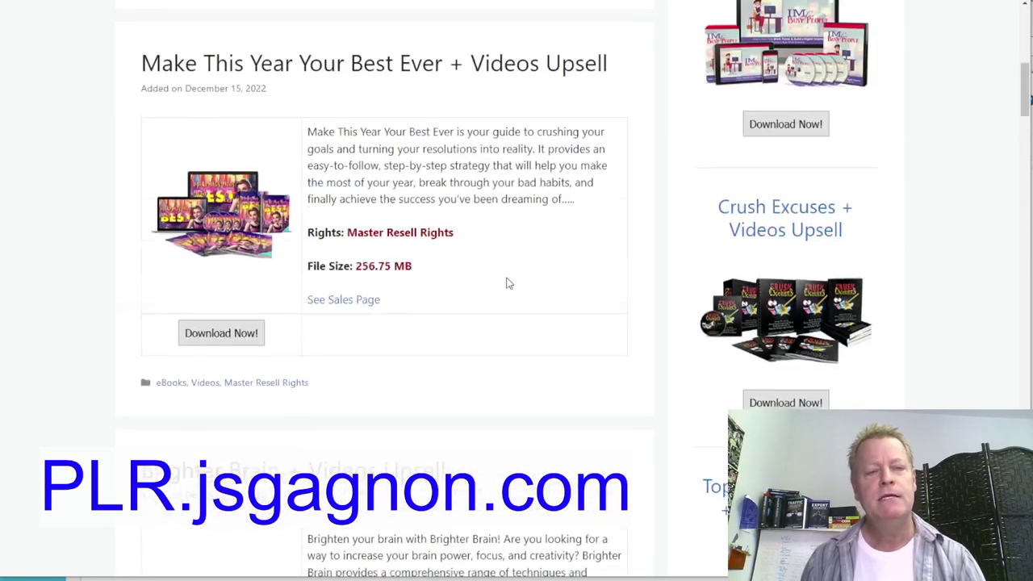
scroll(508, 282, "up", 5)
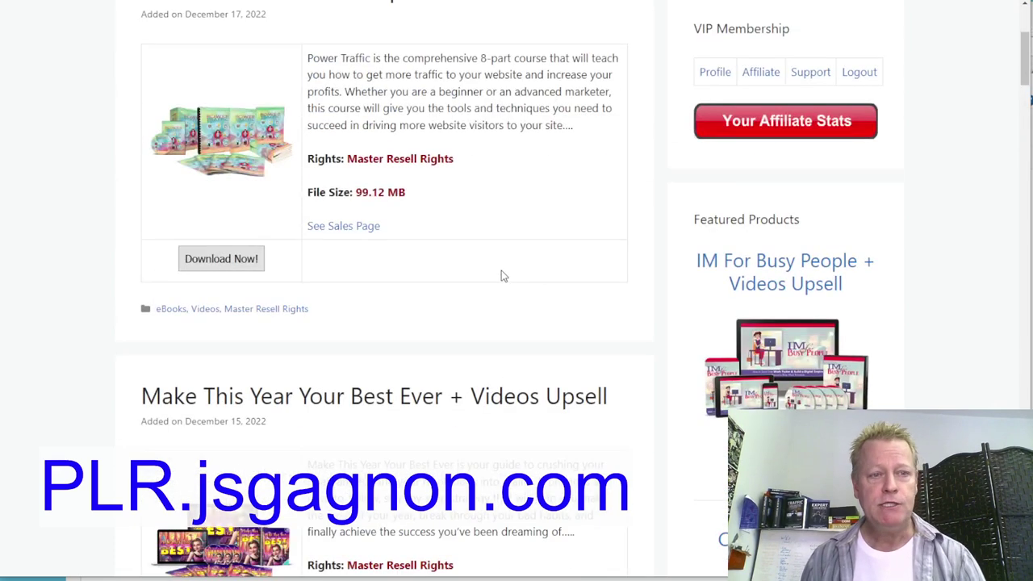
scroll(503, 274, "up", 4)
scroll(503, 273, "down", 4)
scroll(510, 168, "up", 2)
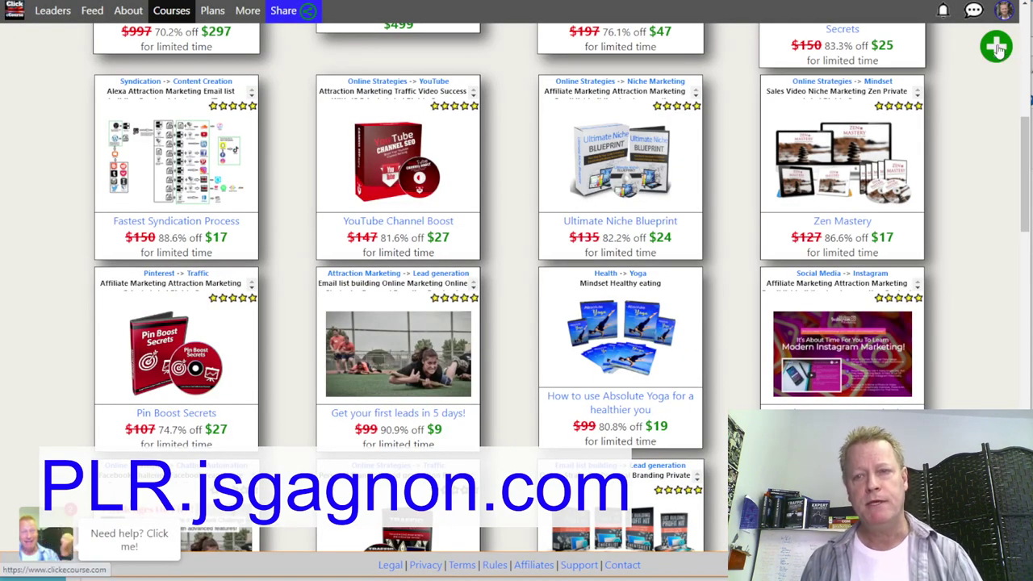
- Open the "Power Traffic + Videos Upsell" product page and copy "Power Traffic" from its heading
mouse_move(997, 63)
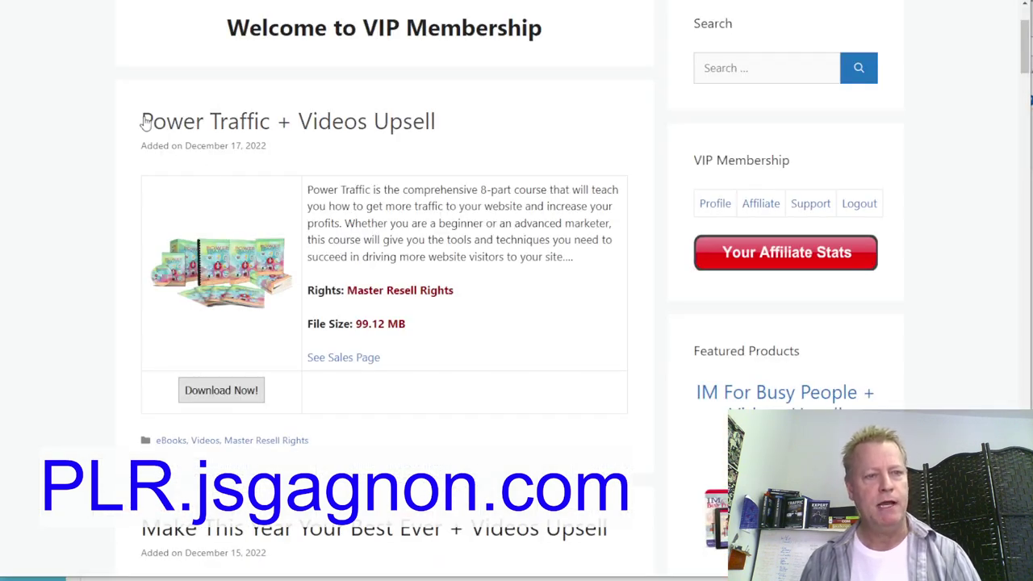
left_click(338, 131)
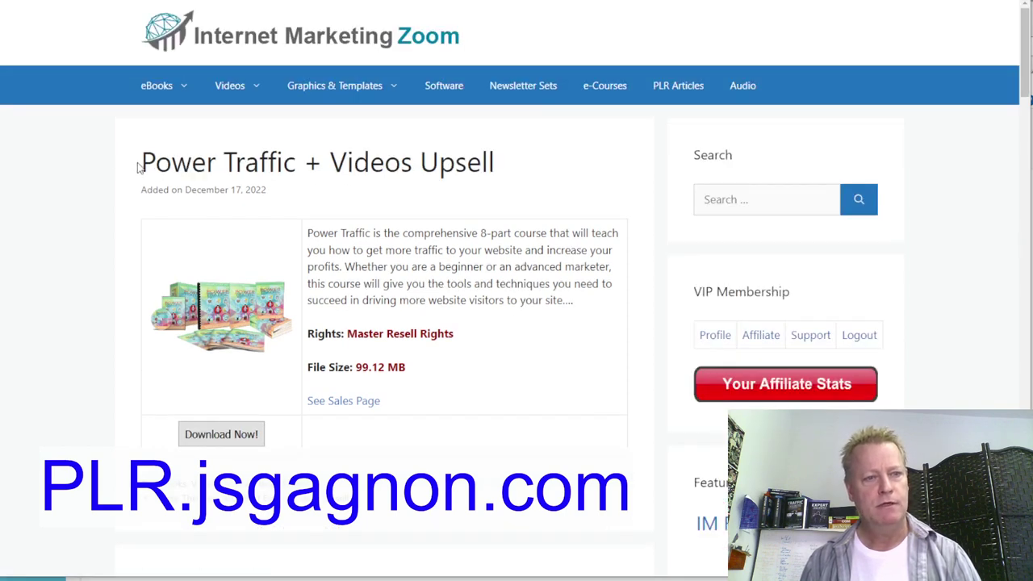
left_click_drag(138, 166, 297, 169)
key("ctrl+c")
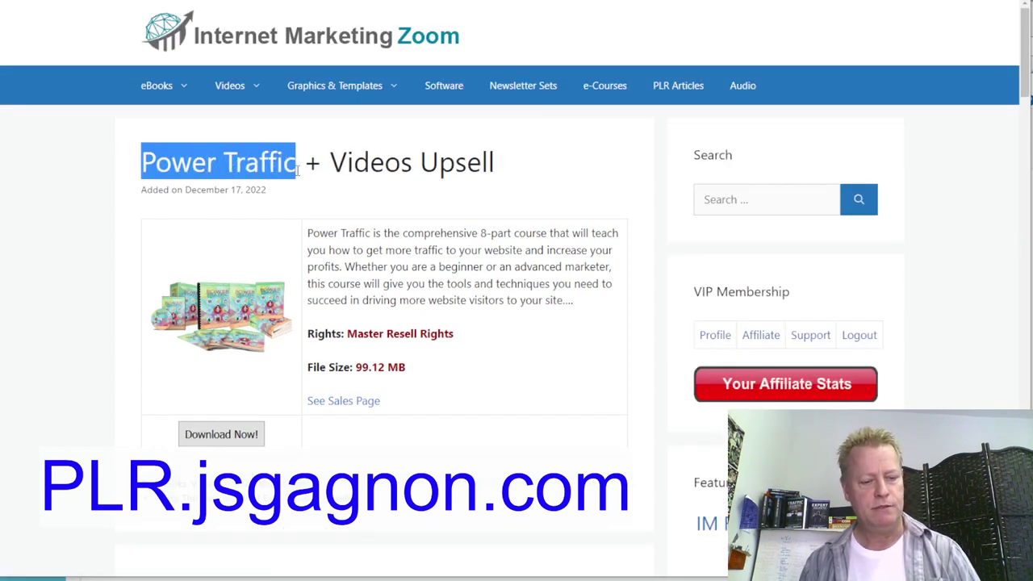
- Switch to the new course's editing page in Click eCourse and replace its title with the copied "Power Traffic"
key("alt+Tab")
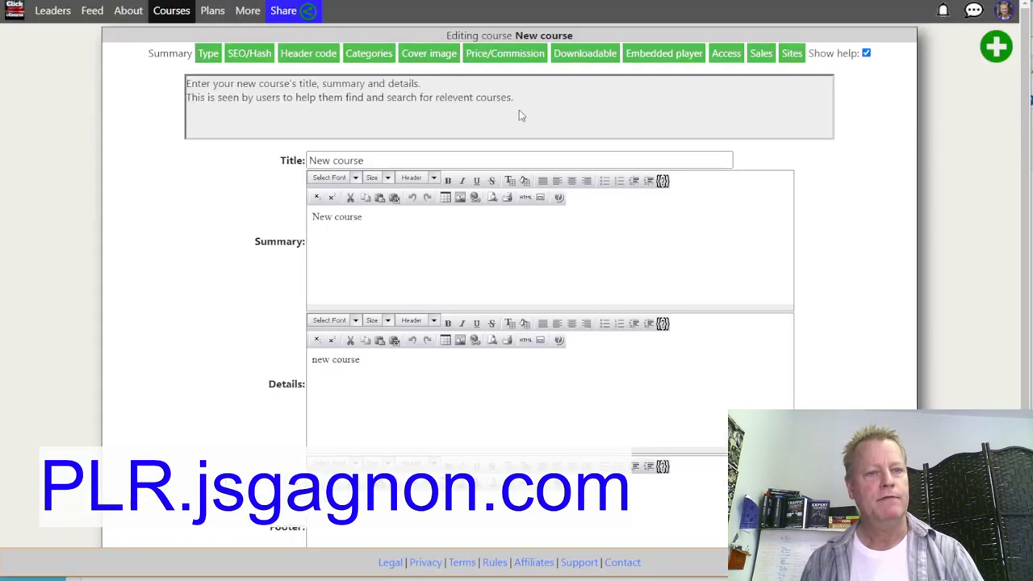
left_click_drag(400, 159, 290, 161)
key("ctrl+v")
- Open the sales page from the Power Traffic product page and copy its headline "Discover The Step-By-Step Blueprint To Getting More Traffic To Your Site and Increasing Your Profits!"
left_click(355, 267)
key("alt+Tab")
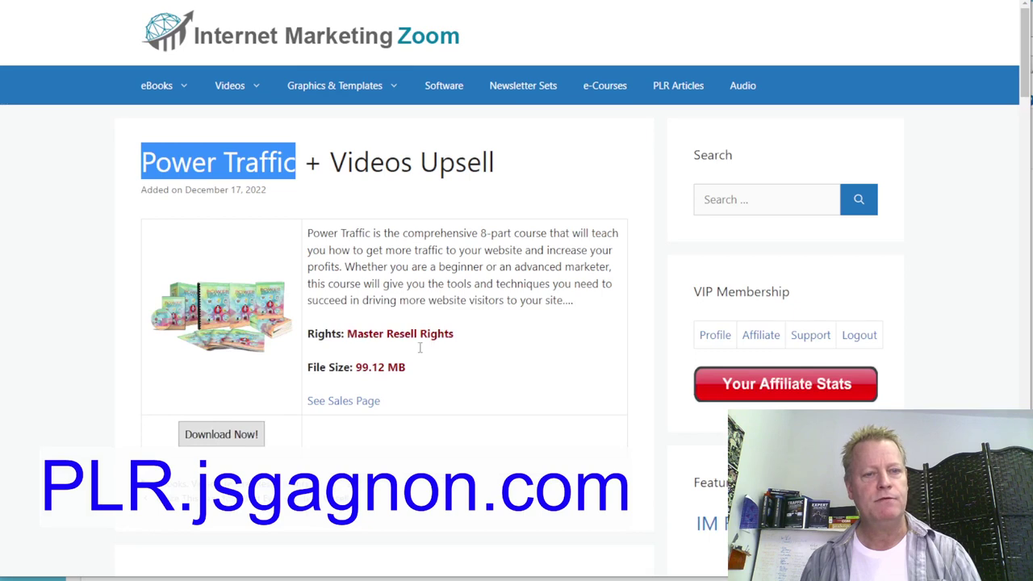
left_click_drag(309, 233, 571, 301)
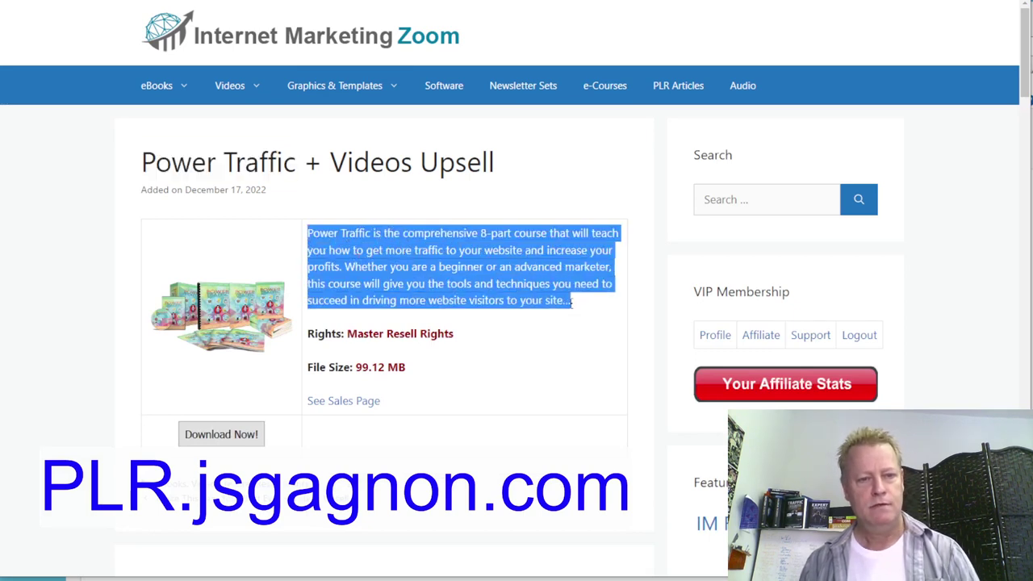
left_click(354, 402)
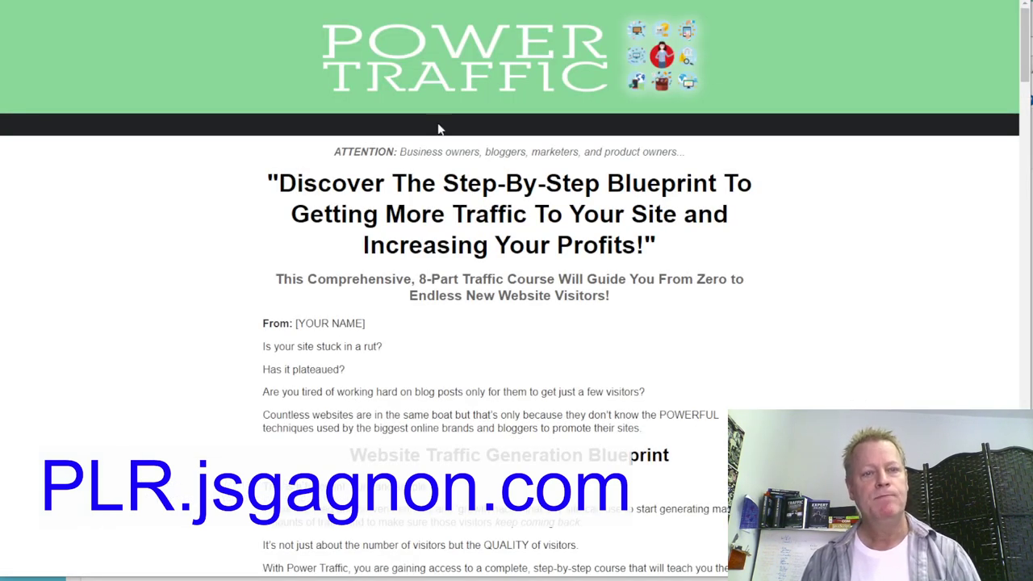
left_click_drag(269, 178, 660, 251)
key("ctrl+c")
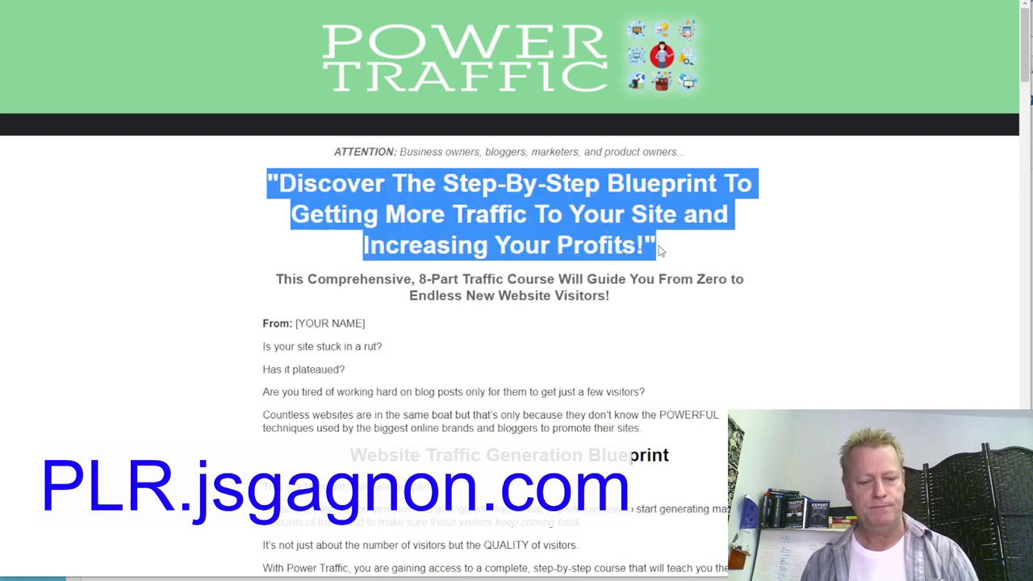
- Switch to the Click eCourse editing page and replace the course summary's placeholder text with the copied headline
key("alt+Tab")
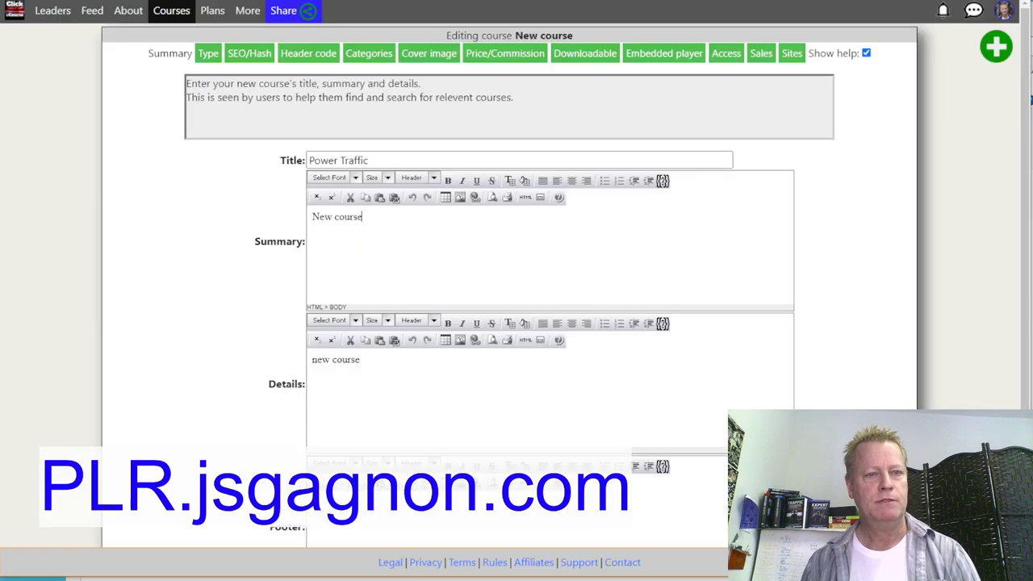
left_click_drag(393, 225, 293, 230)
key("ctrl+v")
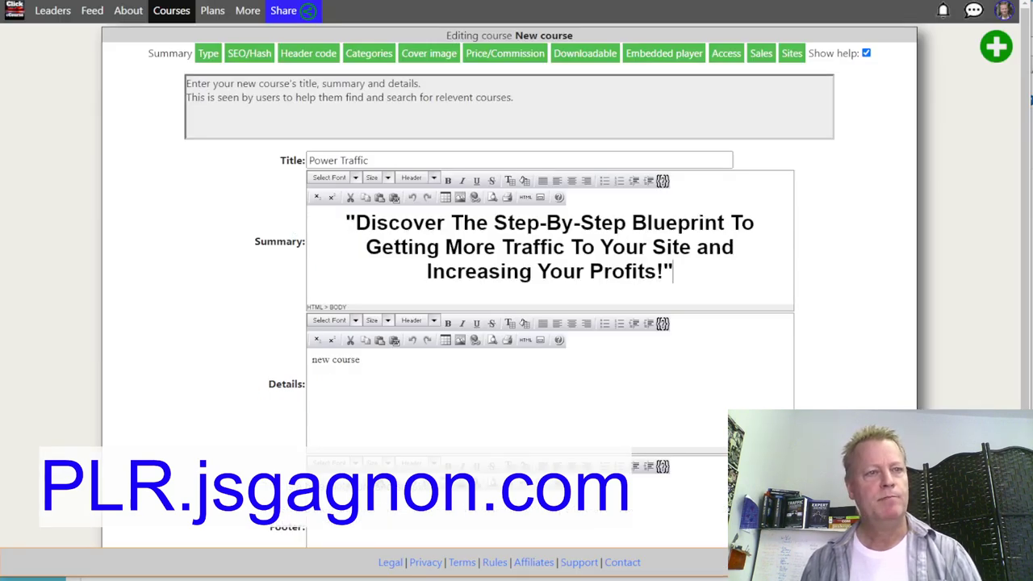
- Format the headline in the course summary with the Arial font at Size 3
left_click_drag(701, 262, 320, 222)
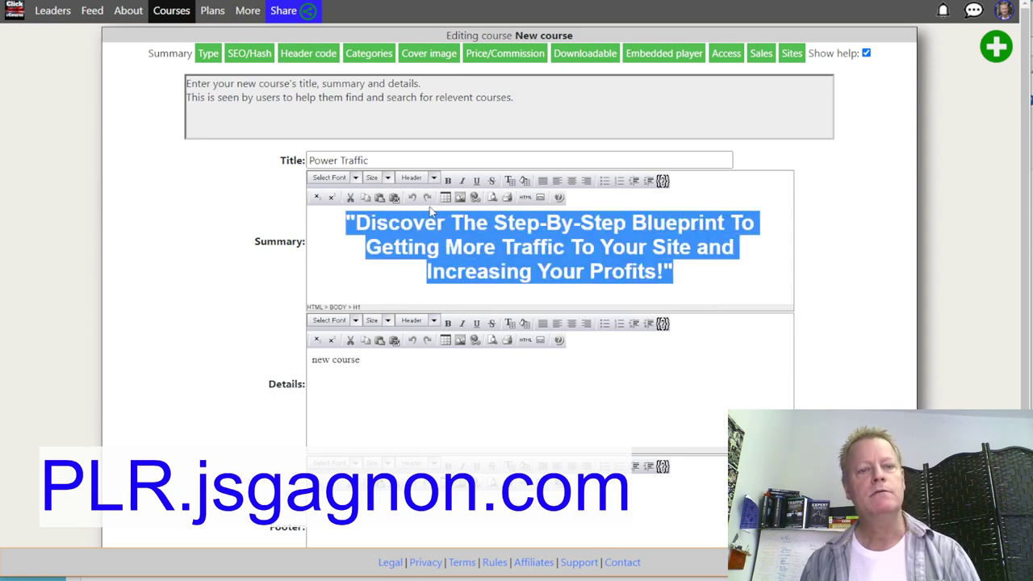
left_click(435, 179)
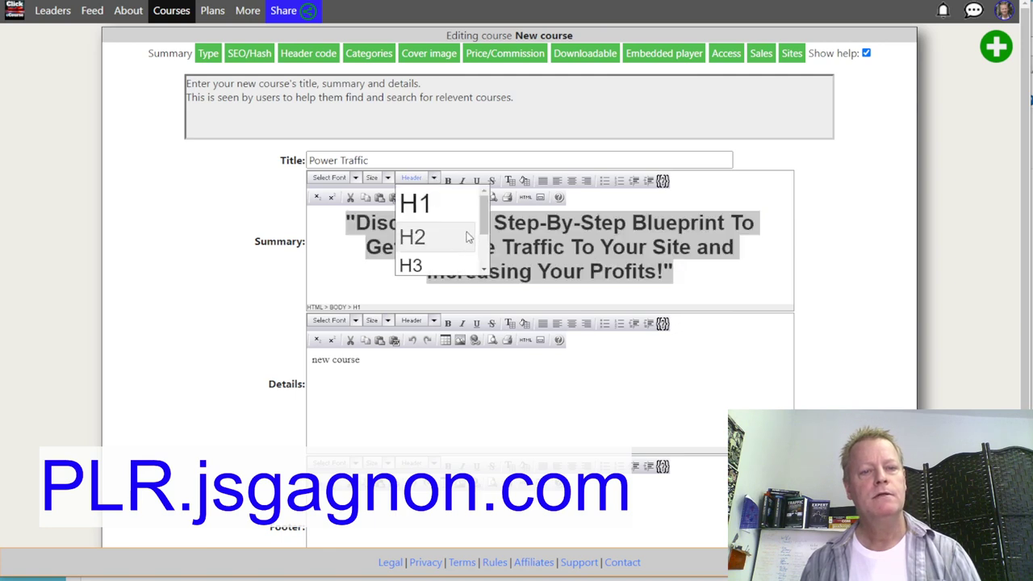
left_click_drag(482, 212, 487, 262)
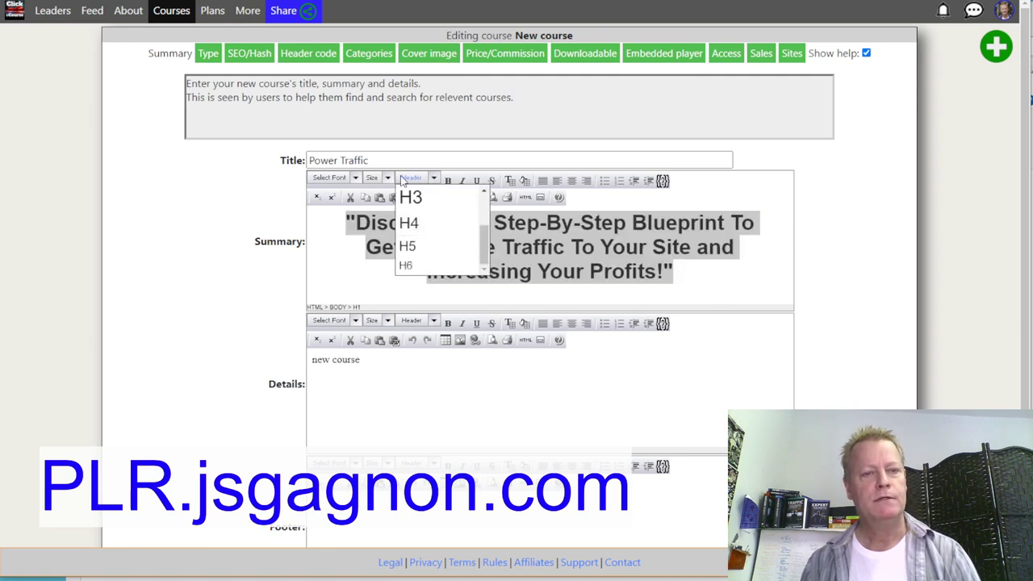
left_click(353, 179)
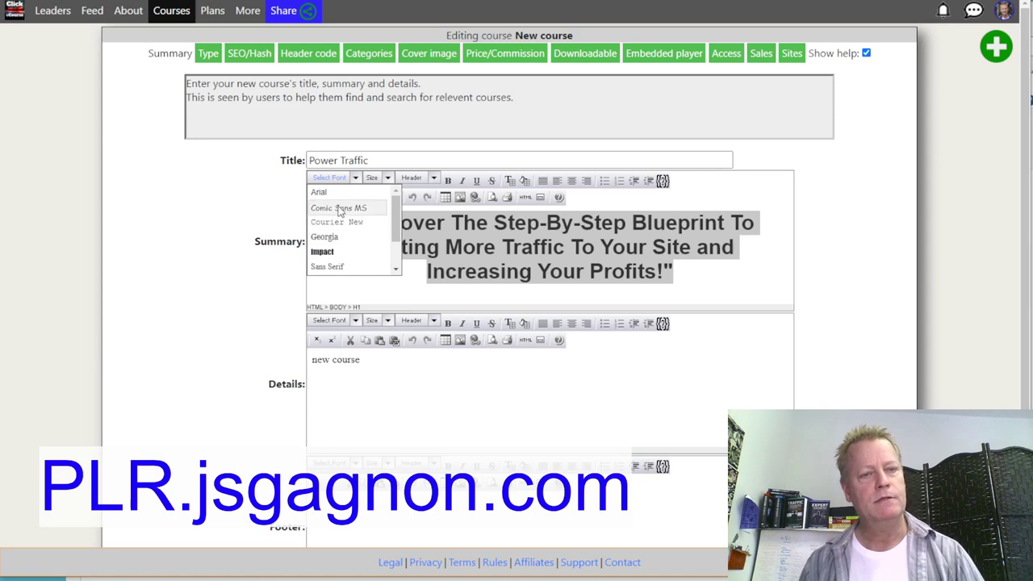
left_click(370, 192)
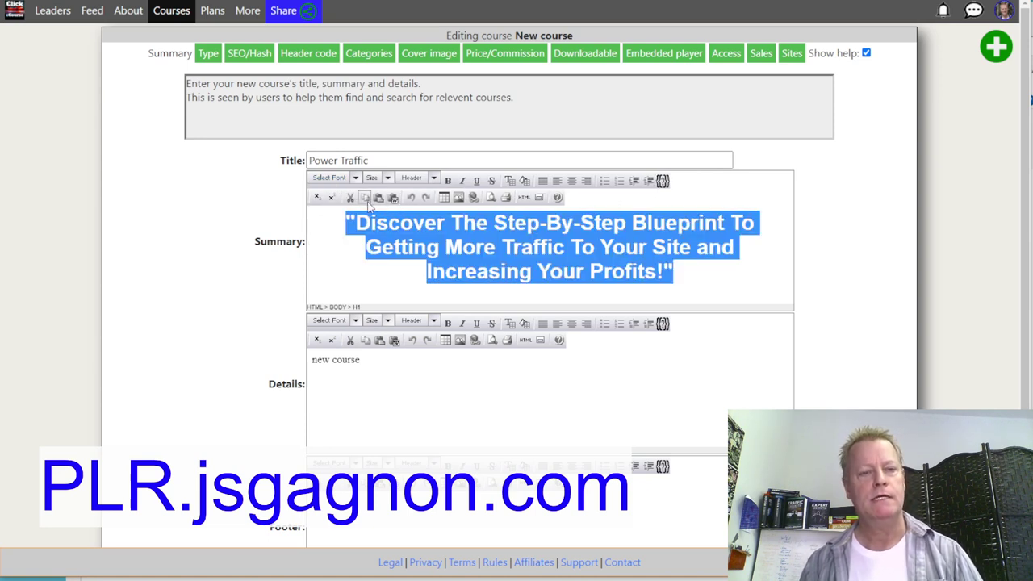
left_click(388, 178)
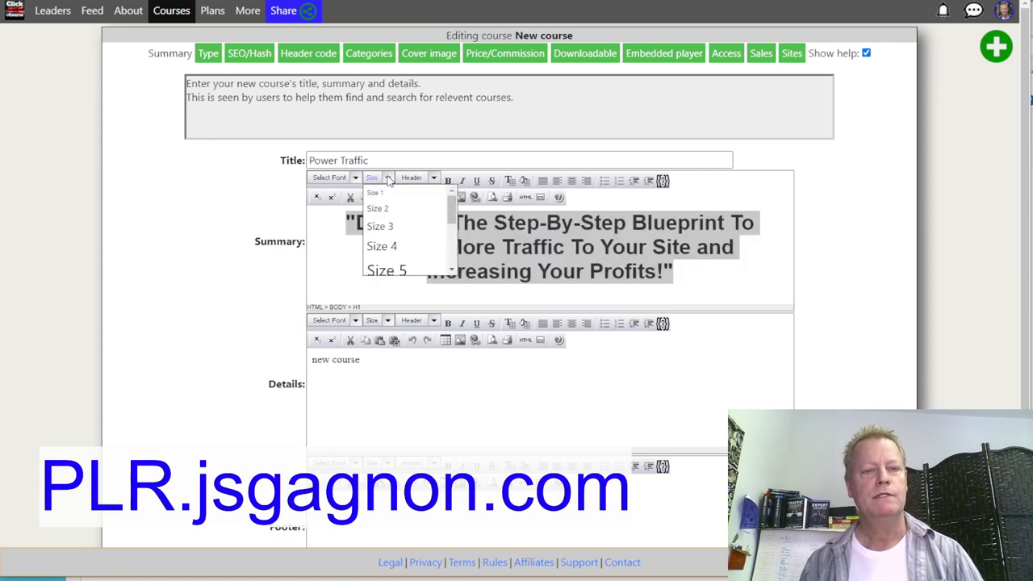
left_click(394, 227)
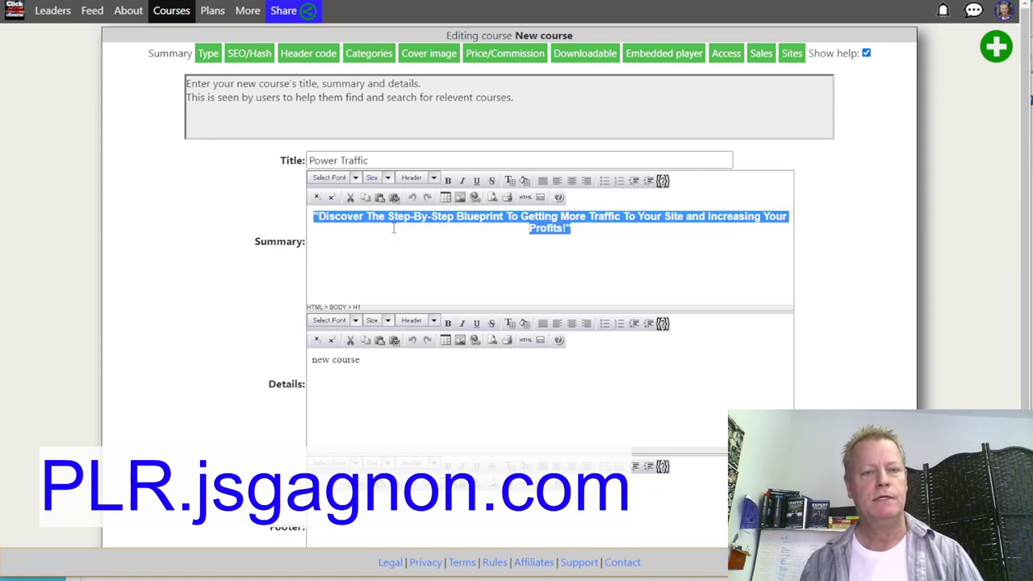
left_click(393, 248)
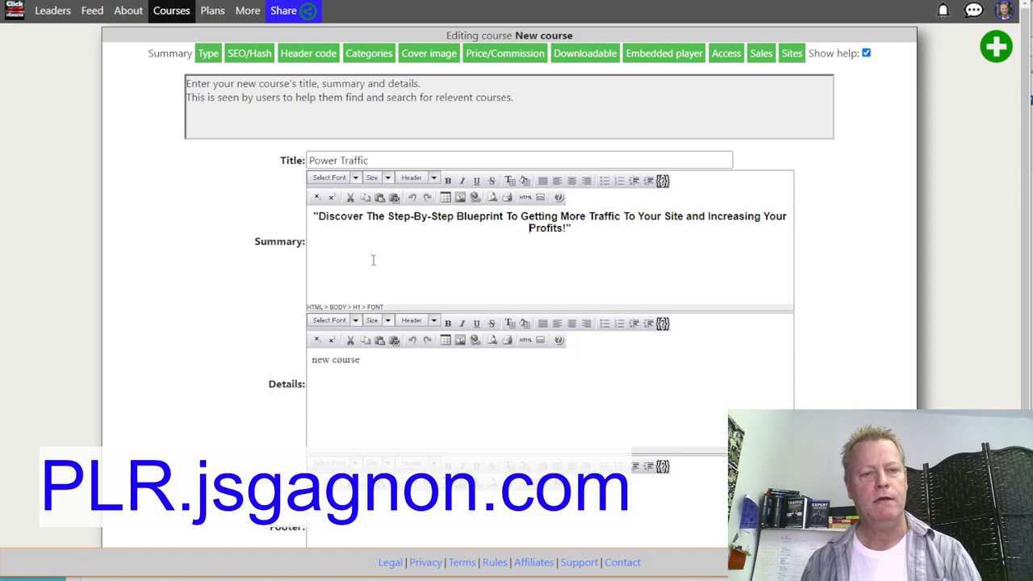
- Return to the sales page and select the text from "Is your site stuck in a rut?" through "Allow me to introduce you to our brand new course:"
key("alt+Tab")
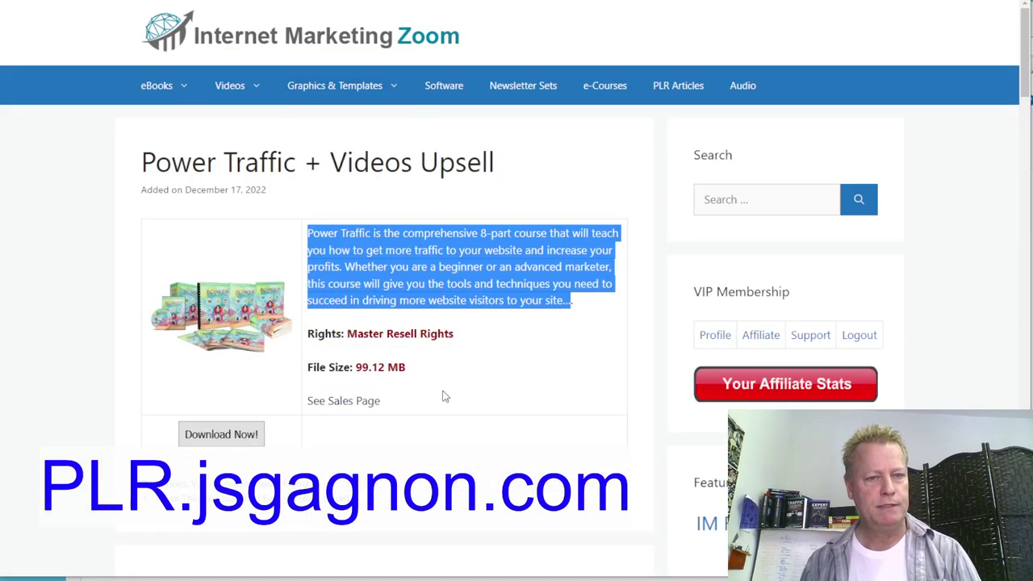
key("alt+Tab")
scroll(425, 280, "down", 3)
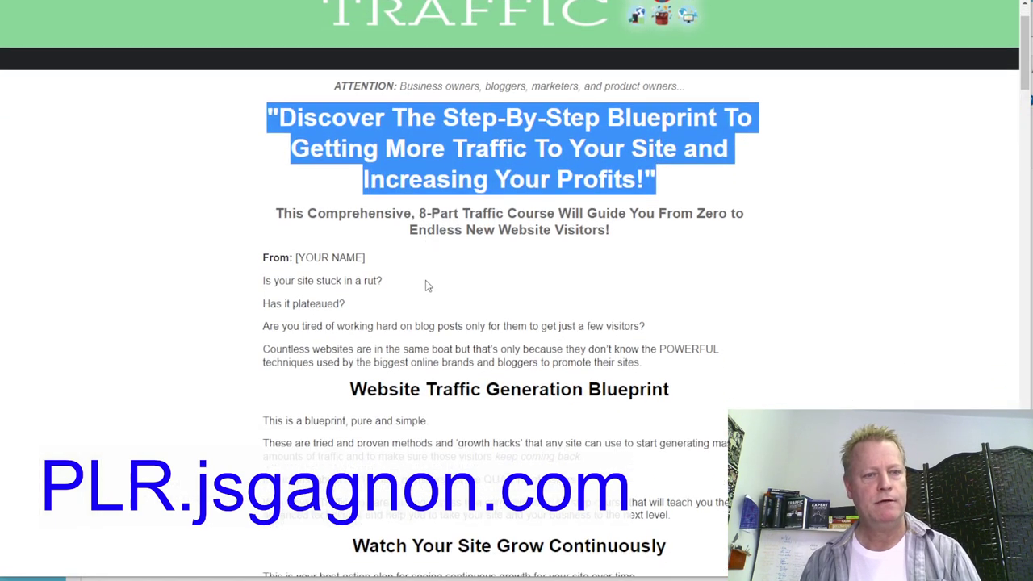
scroll(422, 280, "down", 2)
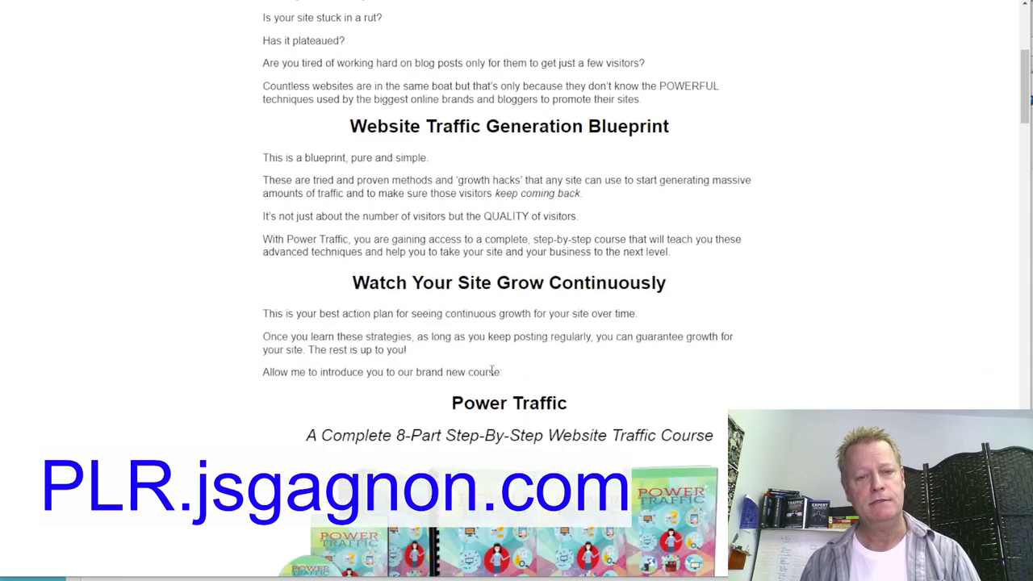
left_click_drag(519, 385, 262, 144)
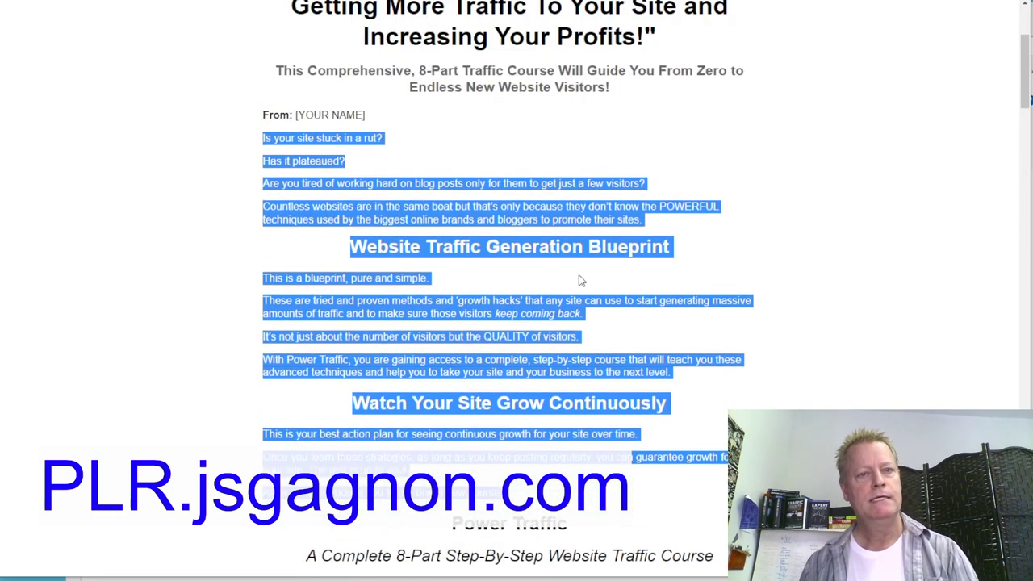
- Switch to the course editing page and replace the placeholder in the course details with the selected sales page text
key("alt+Tab")
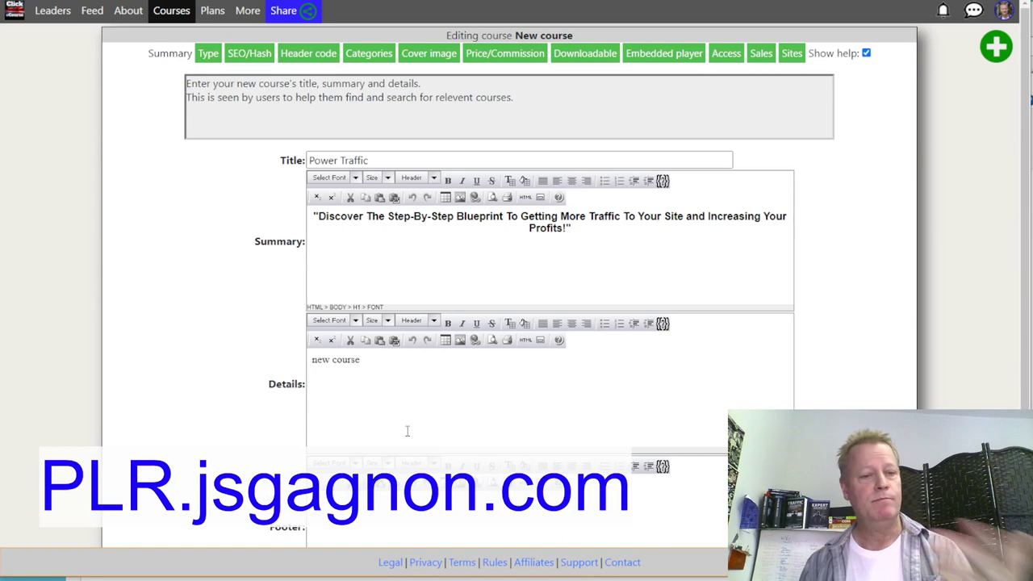
left_click_drag(390, 359, 288, 357)
type("Watch Your Site Grow Continuously This is your best action plan for seeing continuous growth for your site over time. Once you learn these strategies, as long as you keep posting regularly, you can guarantee growth for your site. The rest is up to you! Allow me to introduce you to our brand new course!")
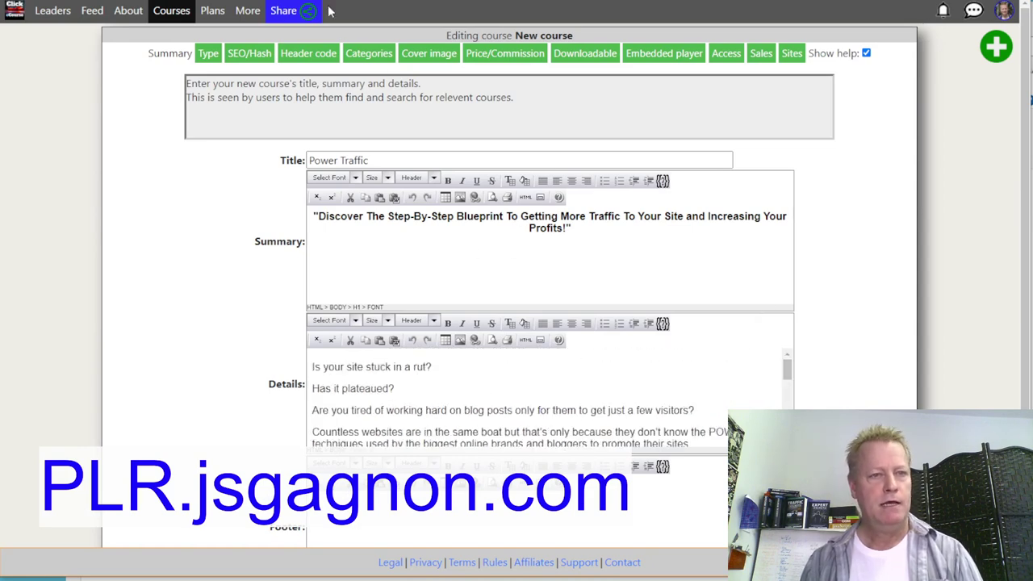
- Save the course summary and keep the course type as Default (Standard free style course), continuing to the SEO and hash tag settings
key("ctrl+Tab")
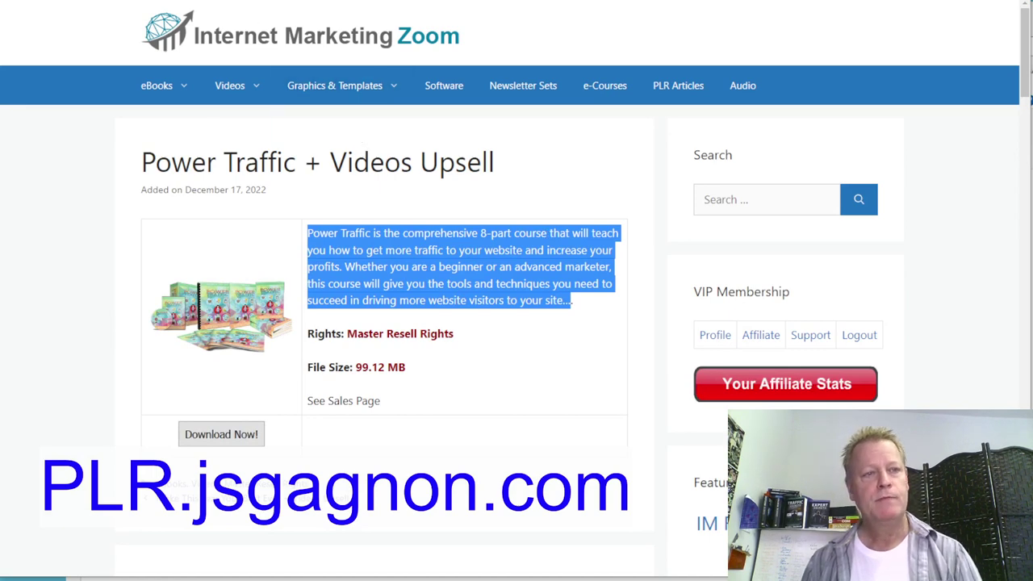
key("ctrl+Tab")
scroll(238, 397, "down", 2)
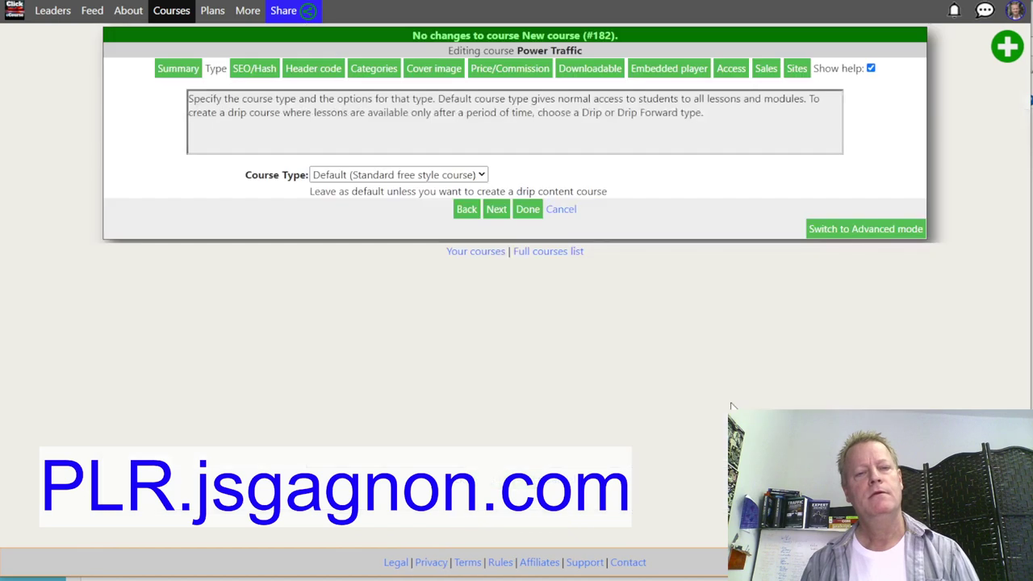
left_click(367, 178)
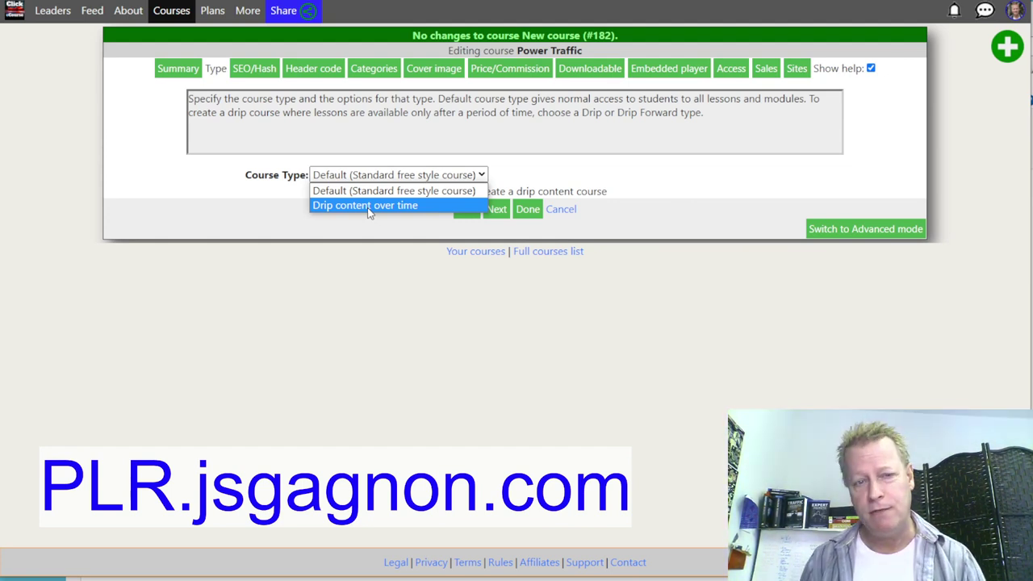
left_click(373, 192)
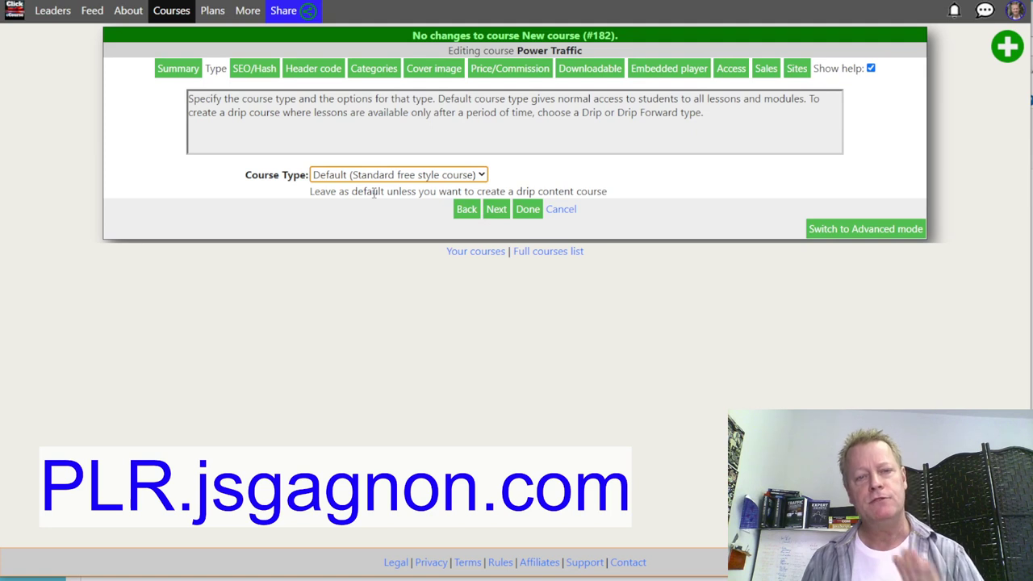
left_click(495, 210)
- Copy "Website Traffic Generation Blueprint" from the sales page and enter it, followed by a comma, as the first search engine keyword phrase
left_click(399, 236)
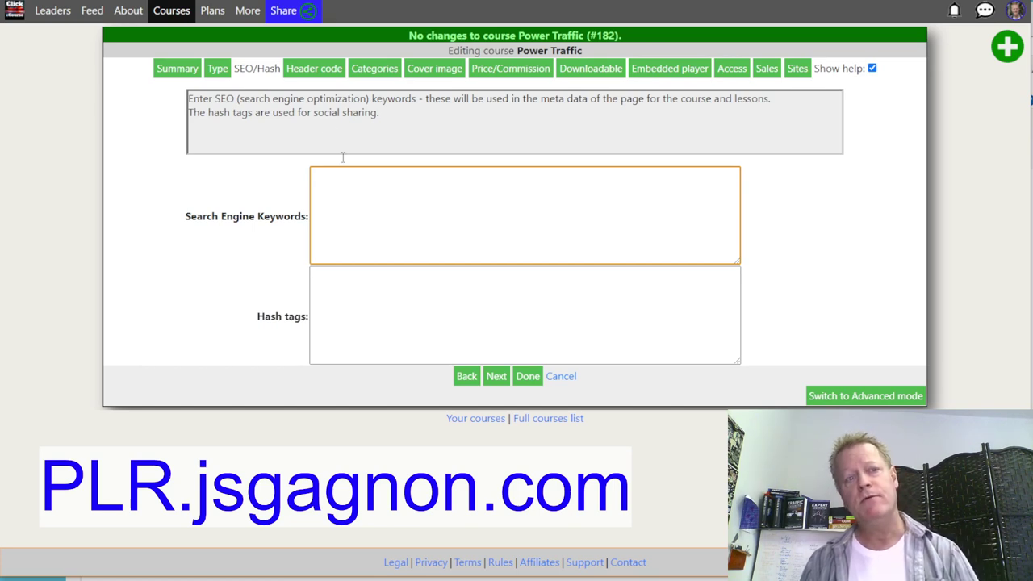
key("alt+Tab")
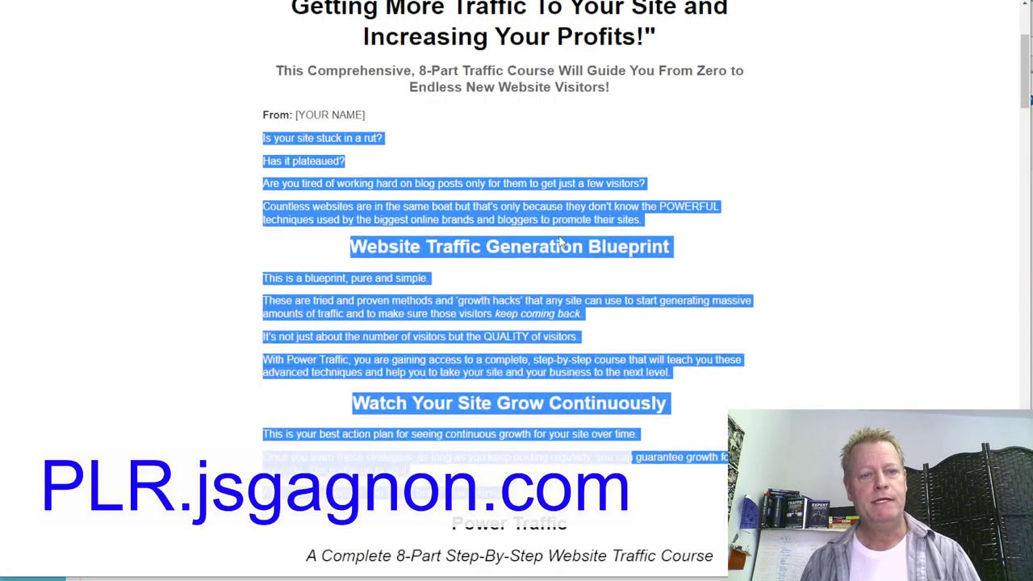
left_click(419, 264)
left_click_drag(355, 248, 680, 265)
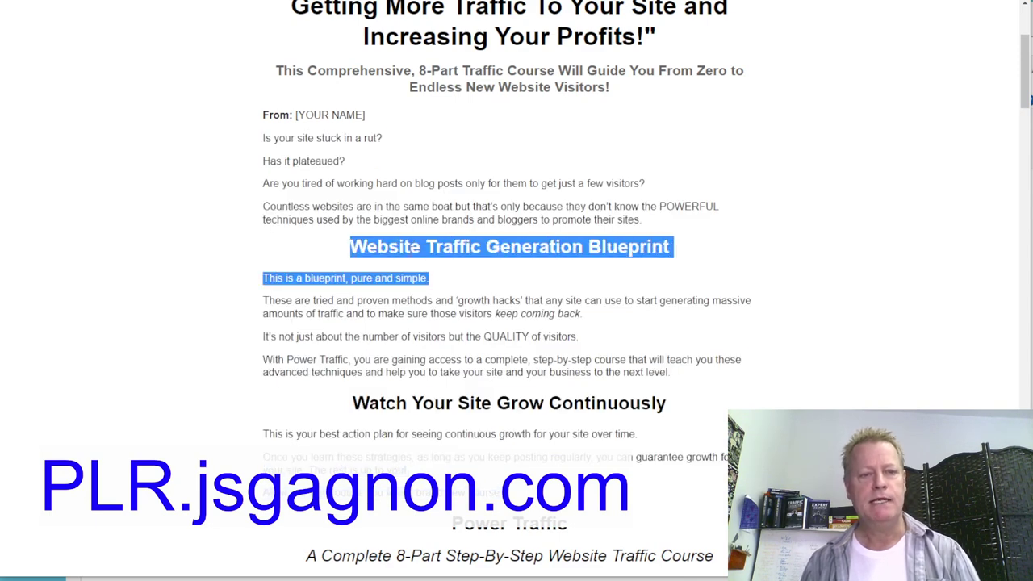
left_click_drag(353, 246, 673, 261)
key("ctrl+c")
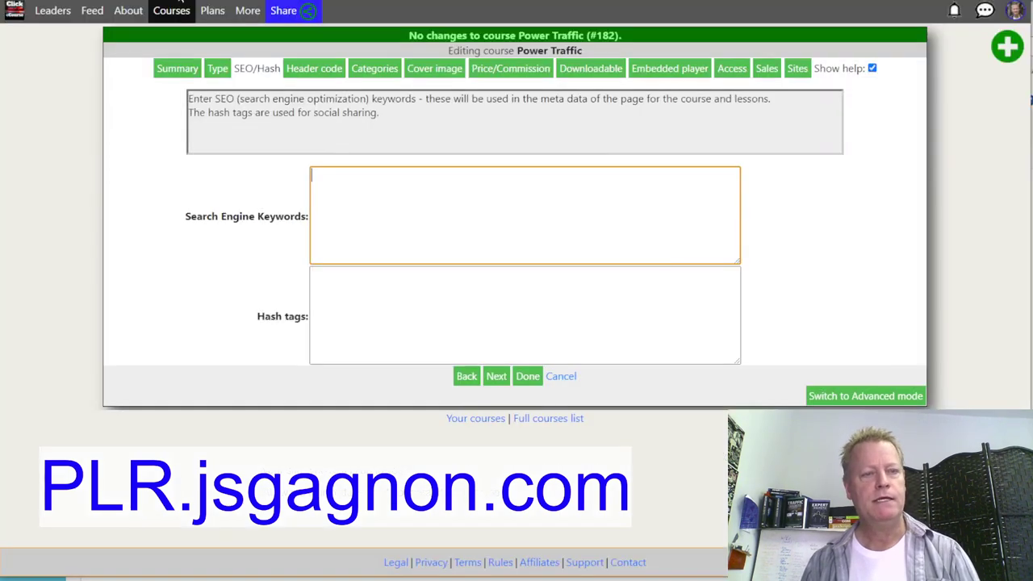
left_click(403, 216)
key("ctrl+v")
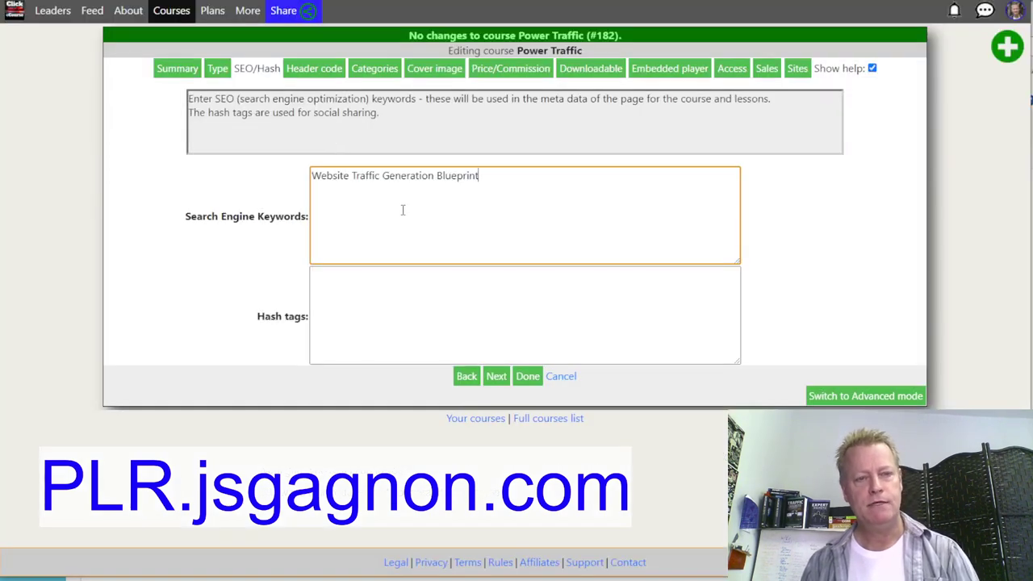
type(",")
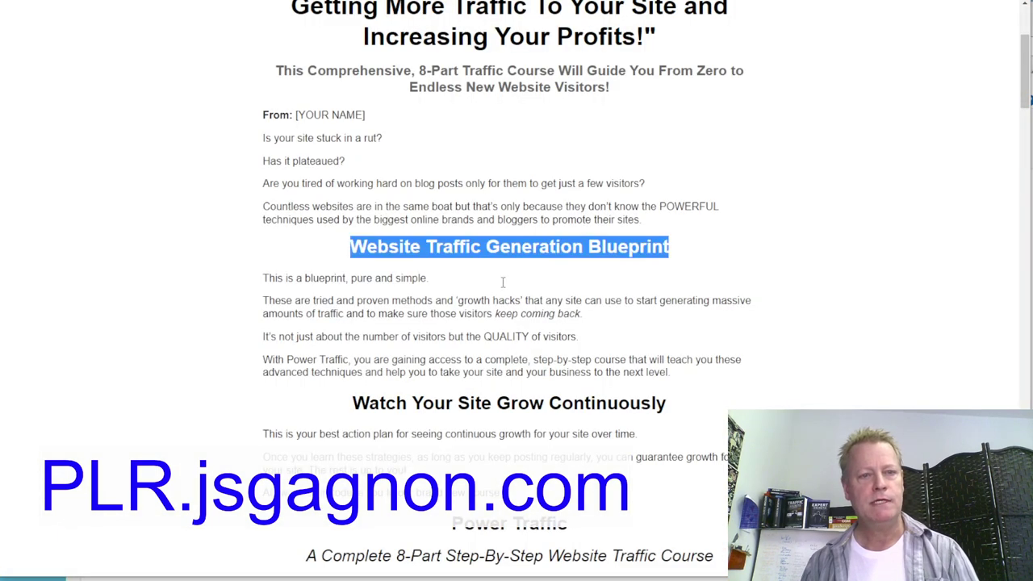
- Copy "Getting More Traffic To Your Site" from the sales page headline and add it as the second search engine keyword phrase
left_click(482, 198)
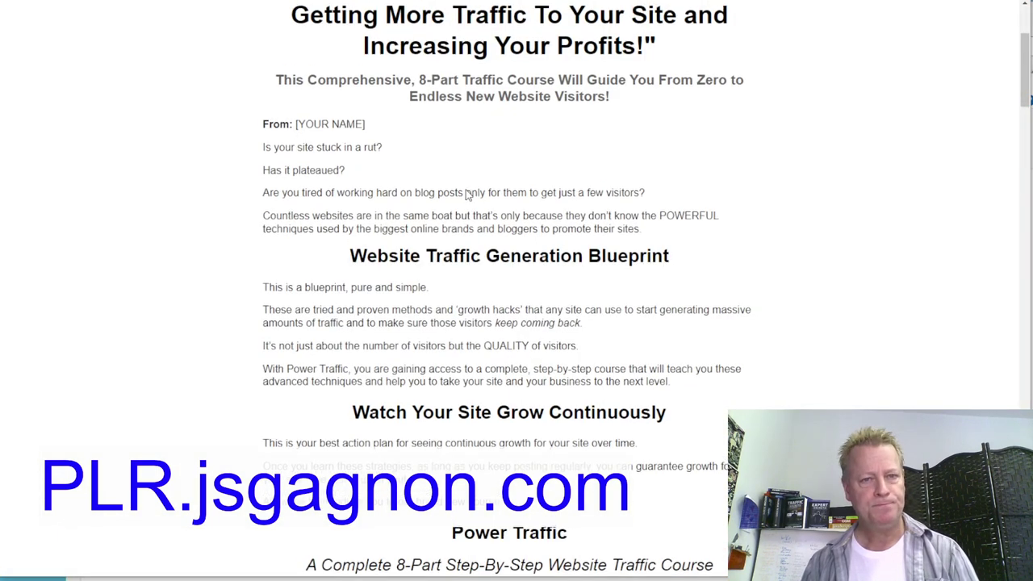
scroll(460, 191, "up", 2)
left_click_drag(292, 135, 678, 137)
key("ctrl+c")
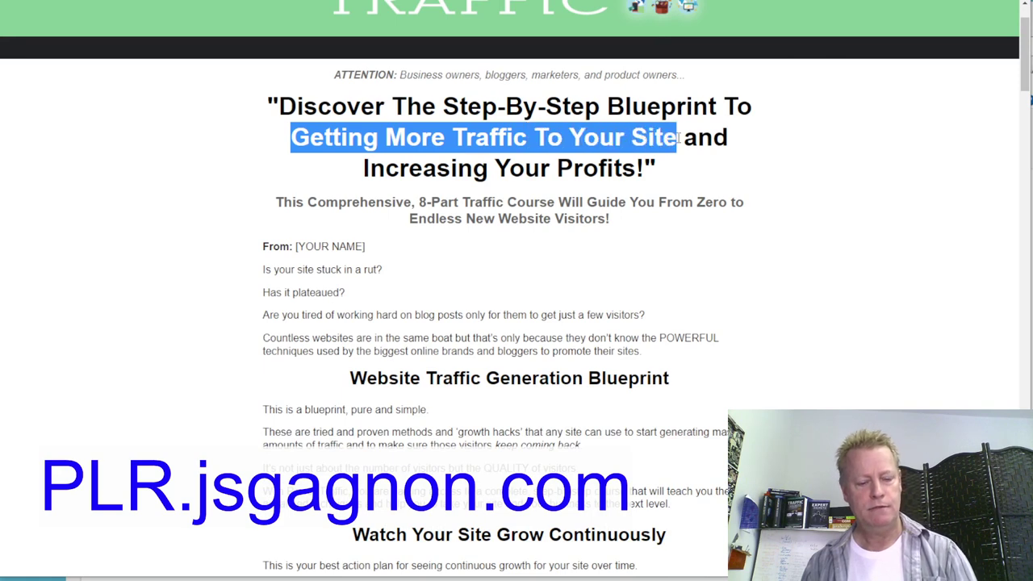
key("alt+Tab")
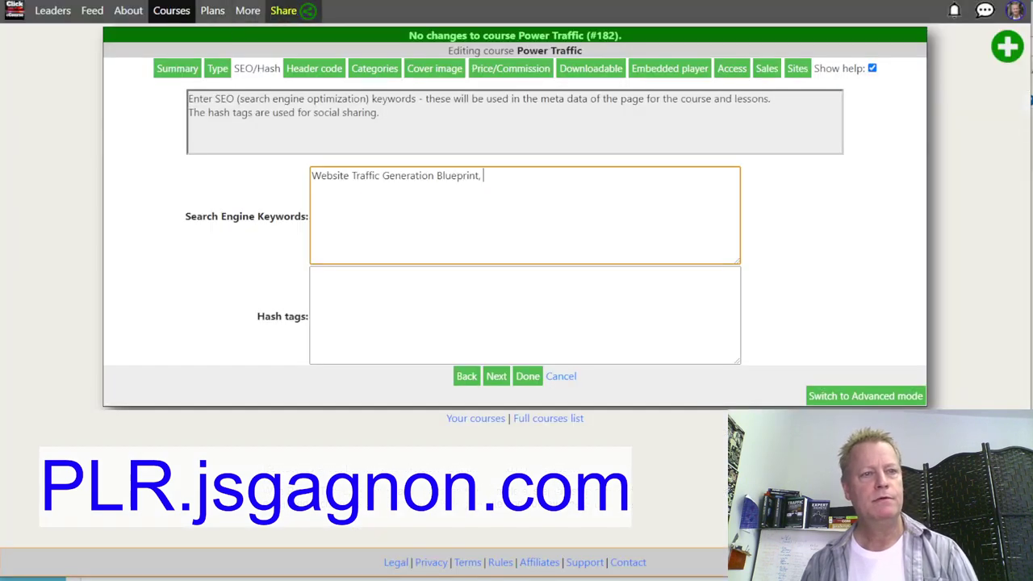
key("ctrl+v")
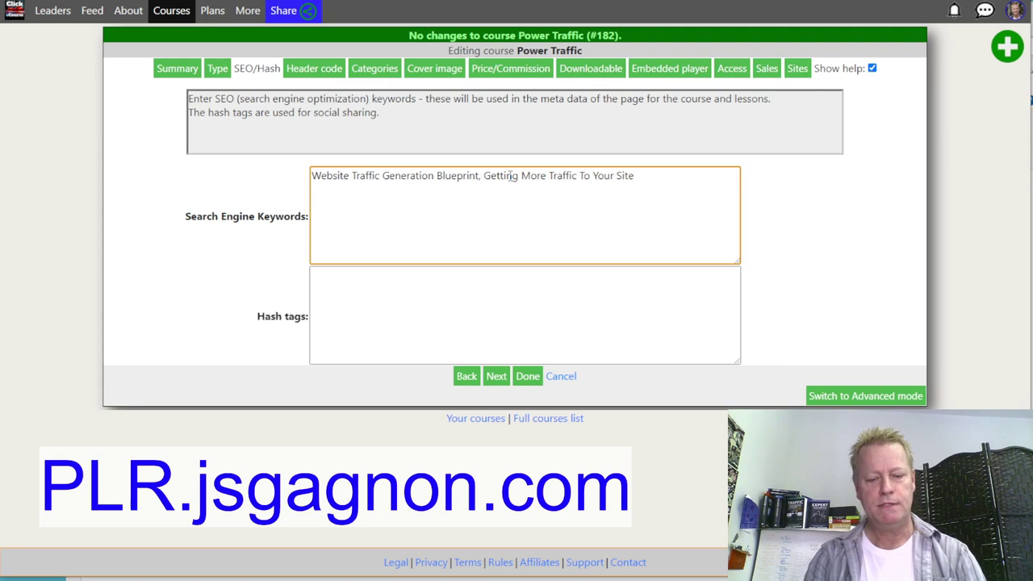
- Add "Traffic" as the last search engine keyword, separated by a comma and without a trailing comma
type(", Traf")
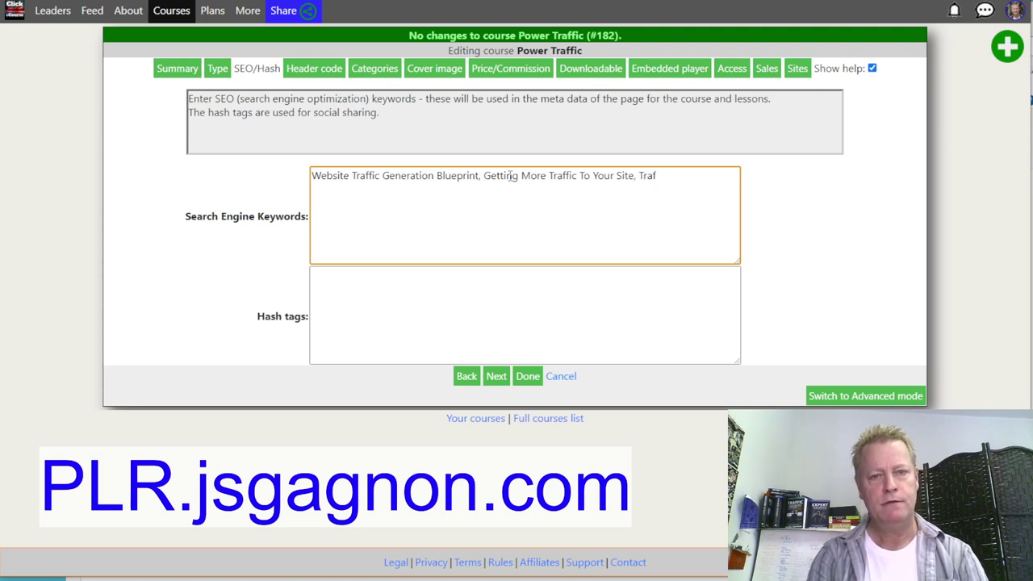
type("fic")
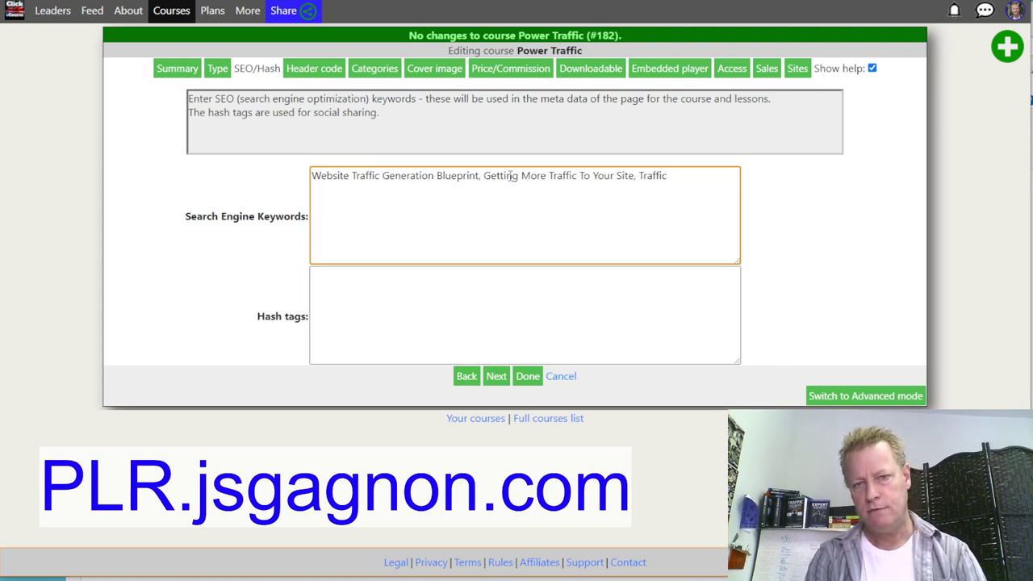
type(",")
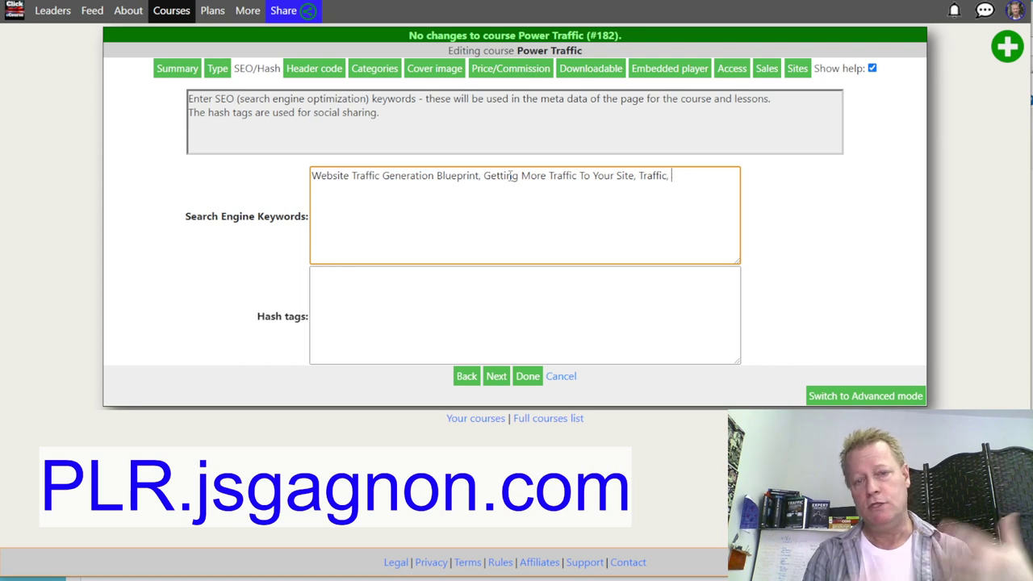
key("BackSpace")
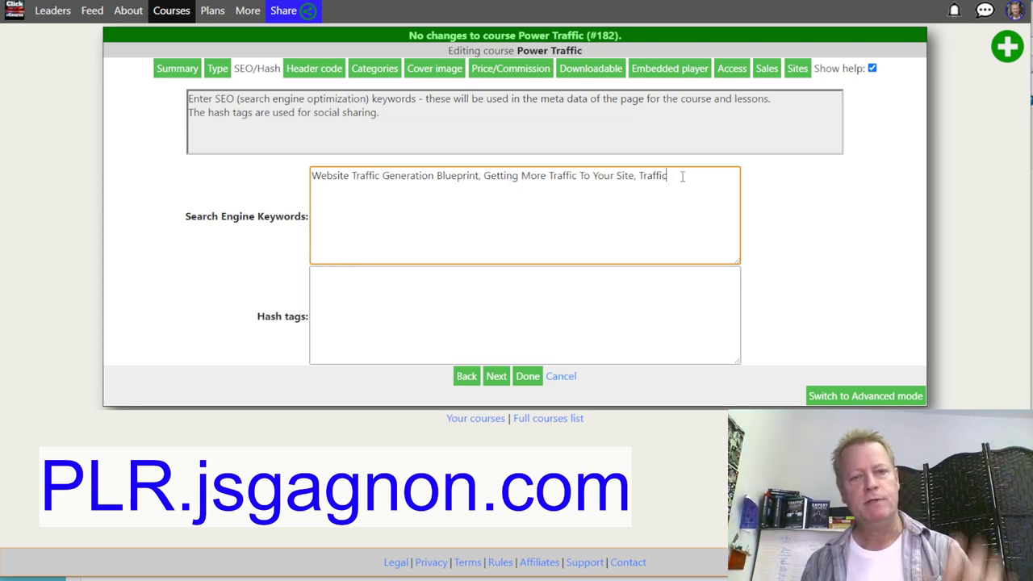
- Save the keywords with the hash tags left empty, and leave the header code settings blank
left_click(387, 320)
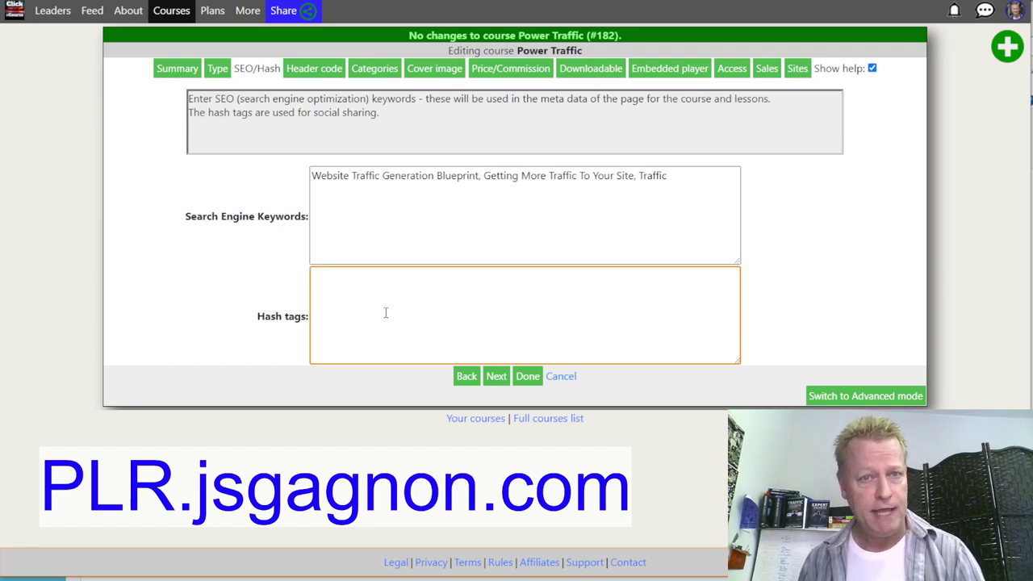
left_click(496, 379)
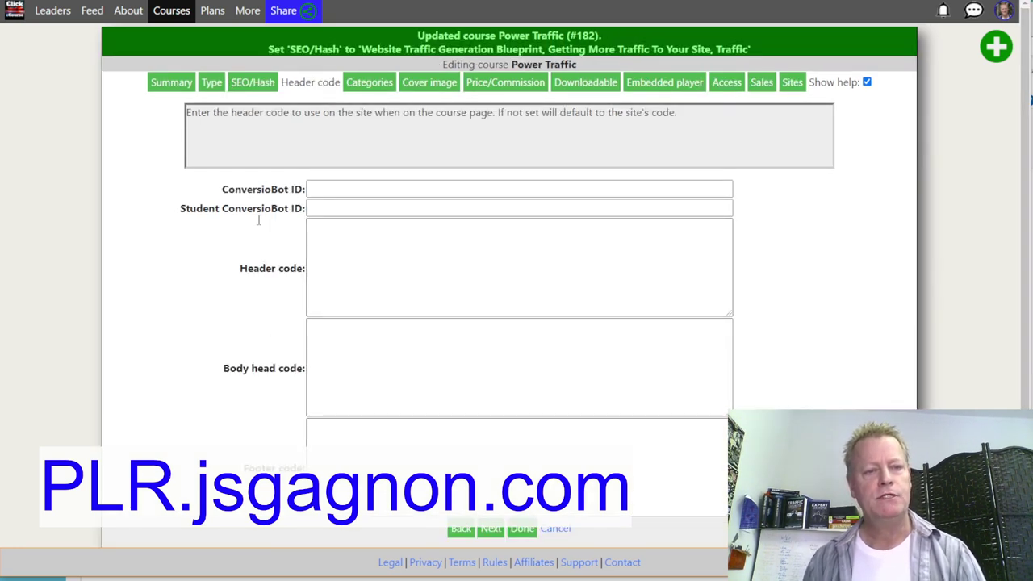
scroll(262, 242, "down", 1)
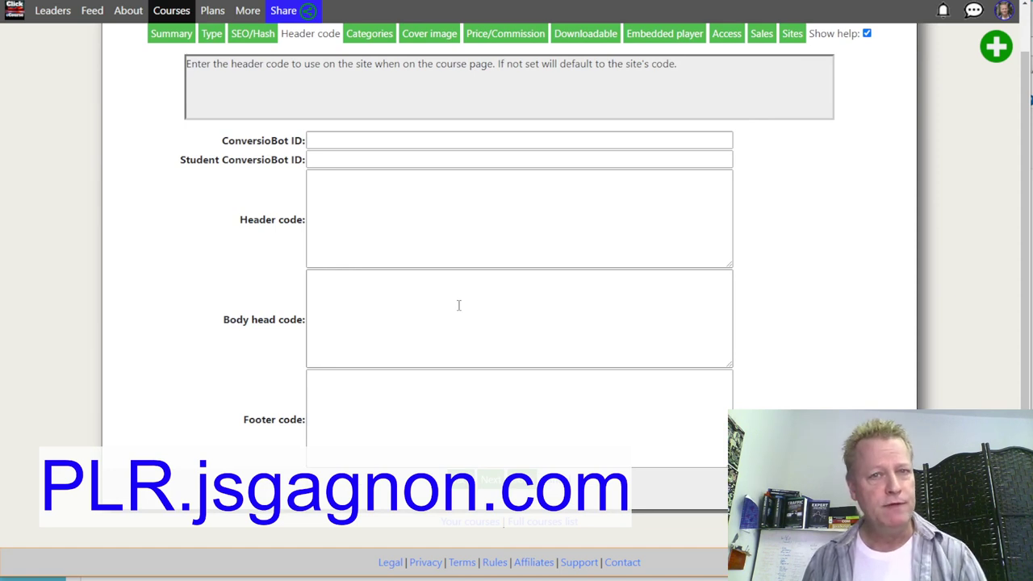
left_click(375, 344)
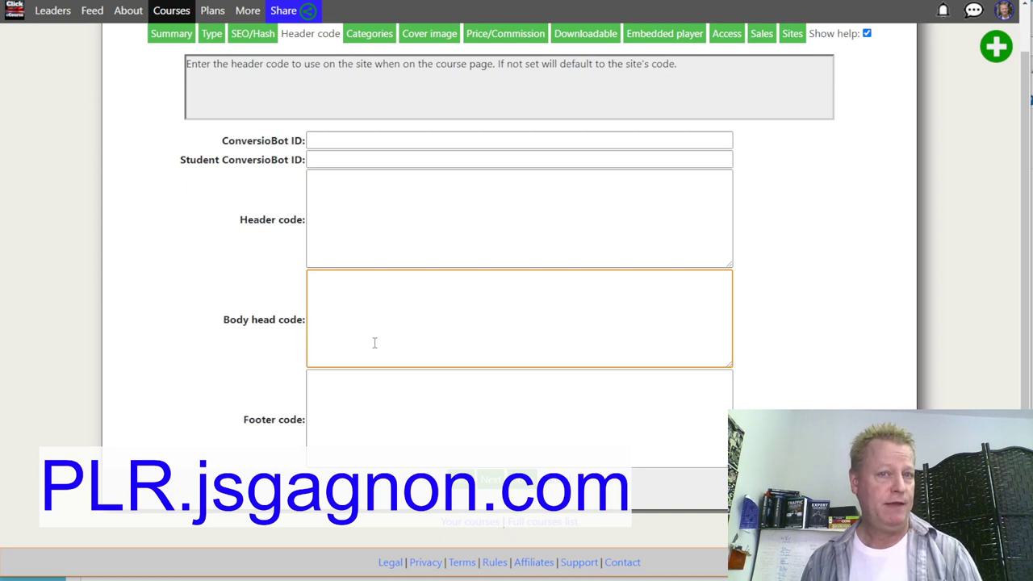
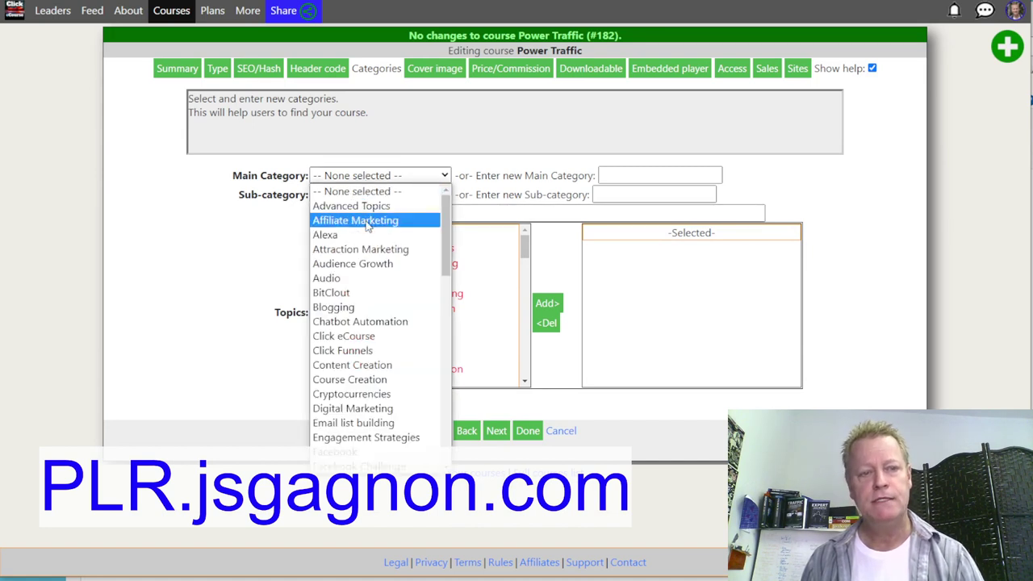
- Set the course's main category to Traffic and its sub-category to Attraction Marketing
left_click_drag(446, 254, 452, 420)
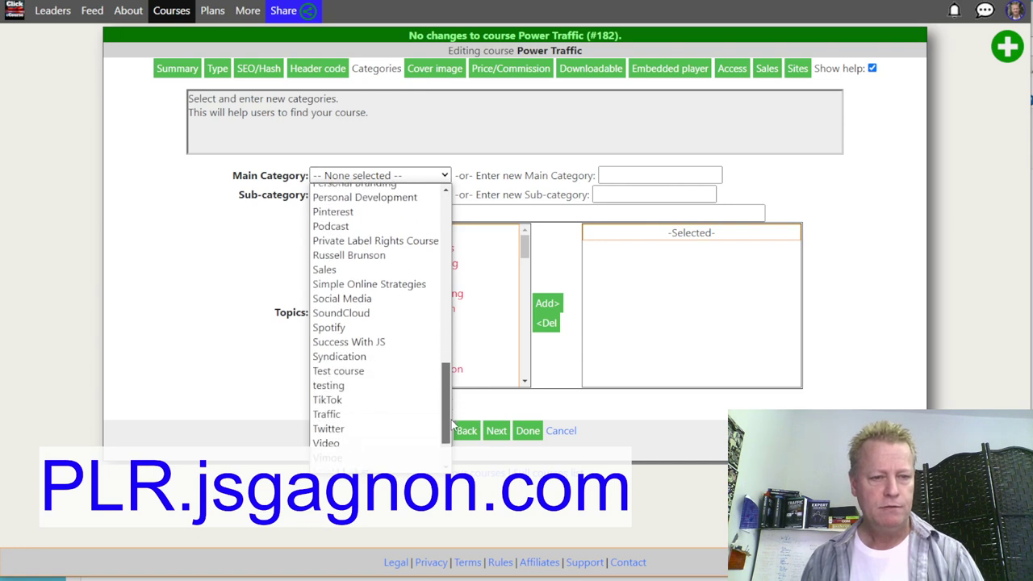
left_click(366, 417)
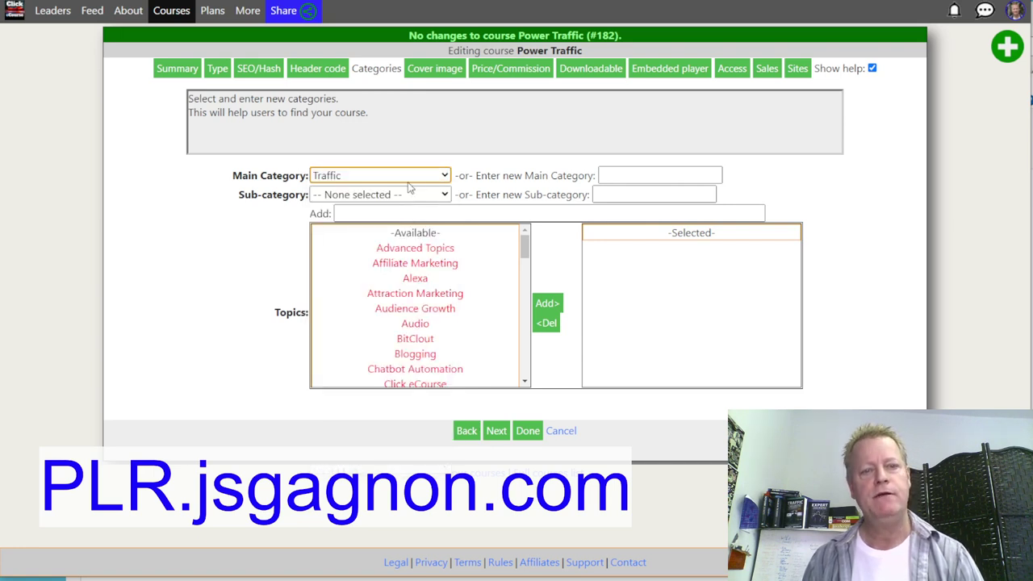
left_click(388, 198)
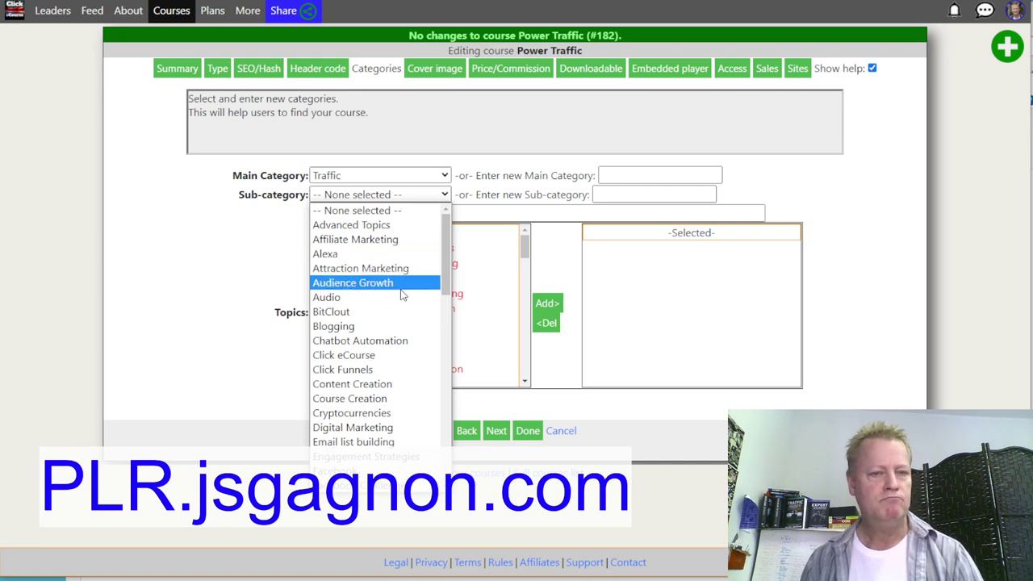
left_click_drag(447, 275, 447, 454)
scroll(395, 318, "up", 20)
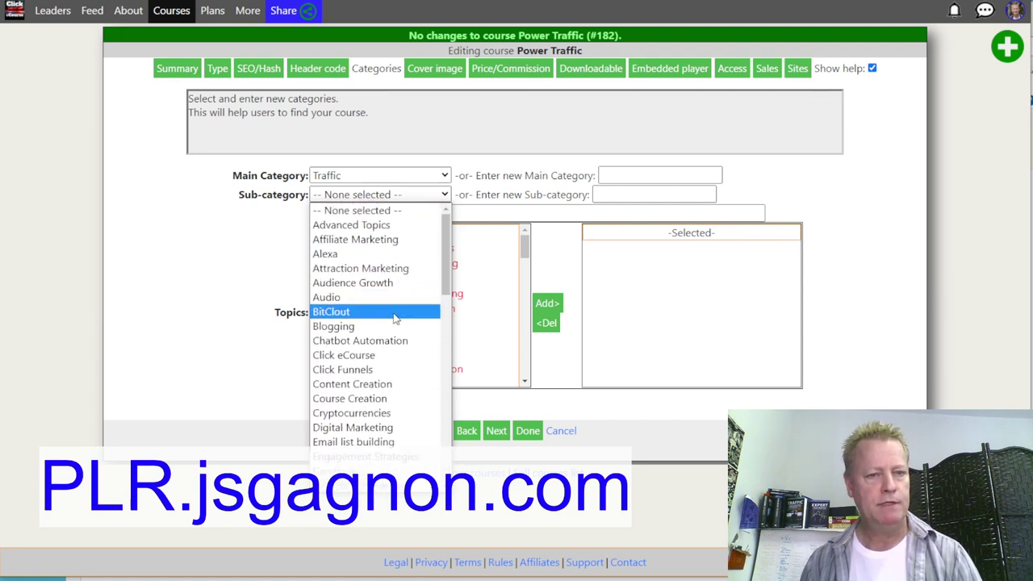
left_click(376, 268)
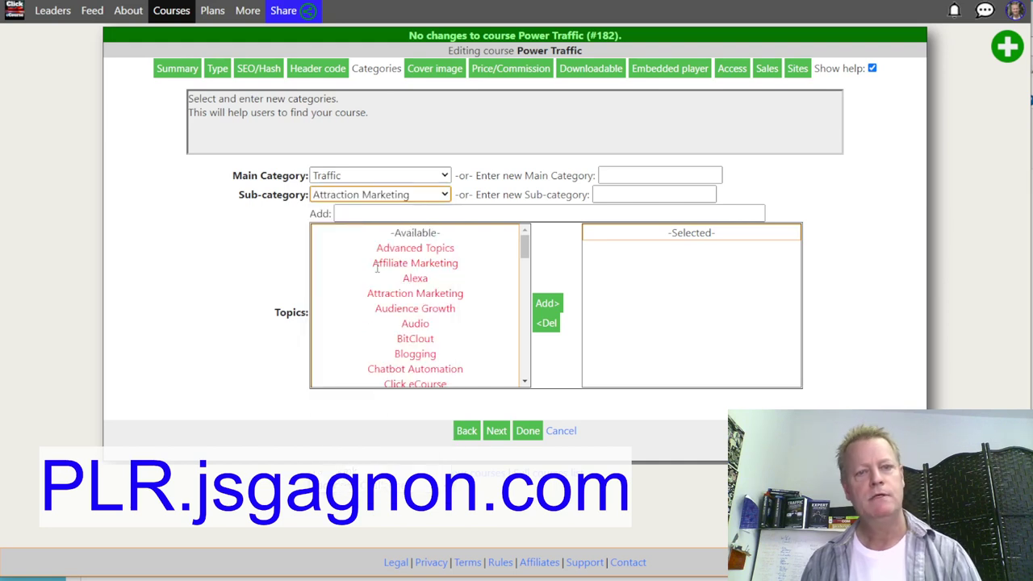
- Add Audience Growth and Lead generation to the course's selected topics and save the categories, continuing to the cover image settings
left_click(427, 307)
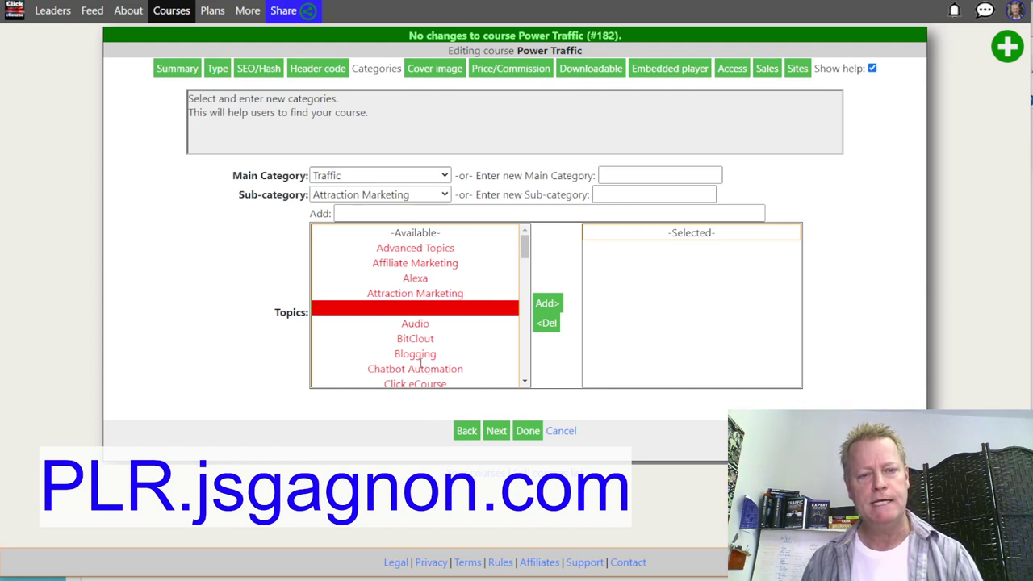
scroll(428, 367, "down", 2)
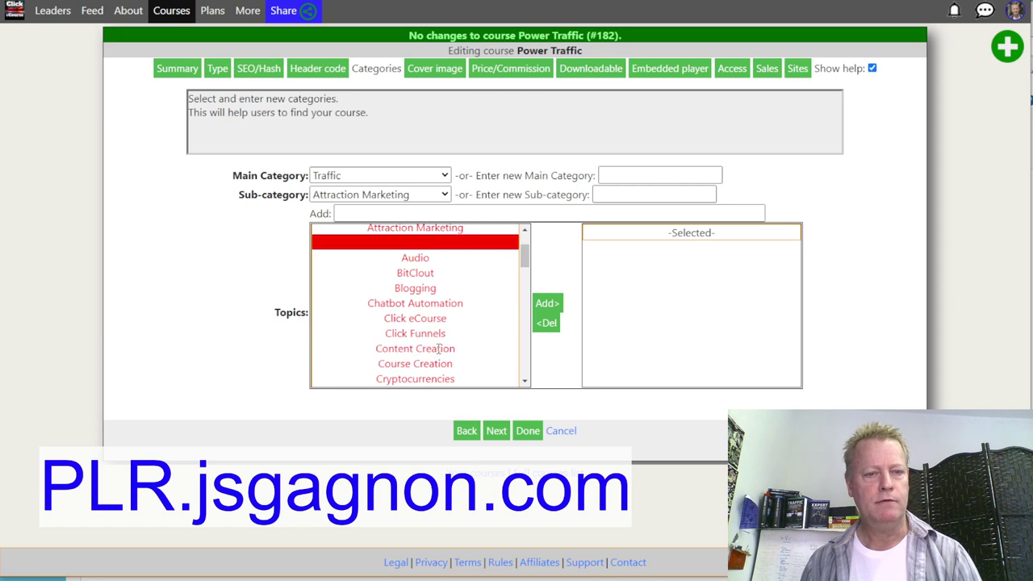
scroll(428, 323, "down", 4)
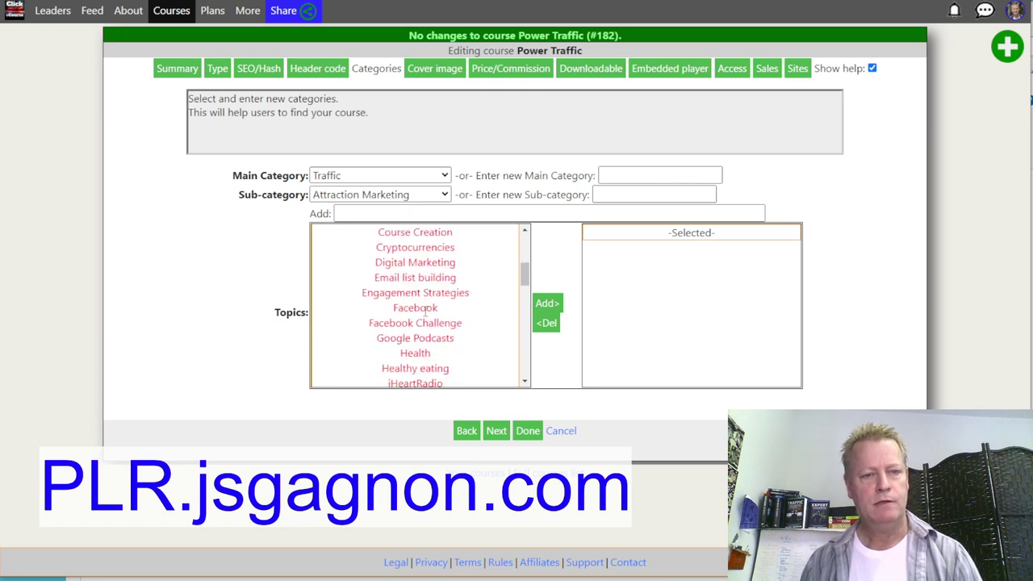
scroll(430, 331, "down", 4)
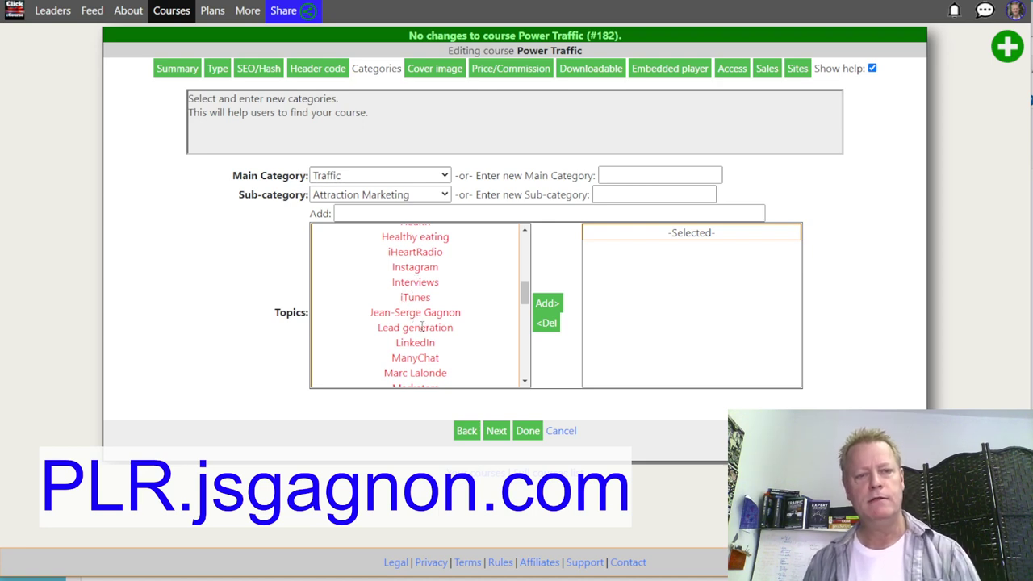
left_click(420, 327)
left_click(545, 305)
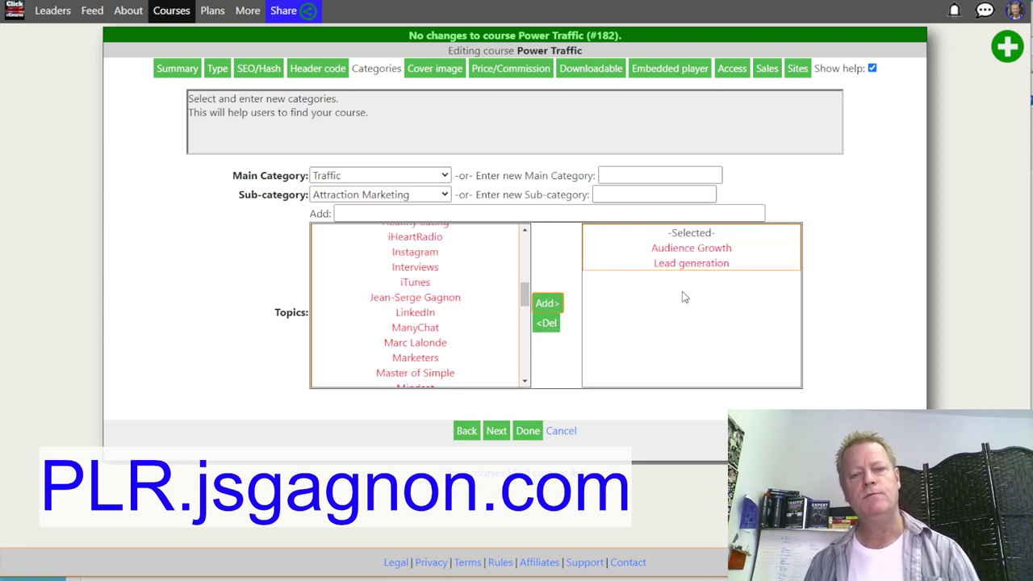
left_click(496, 430)
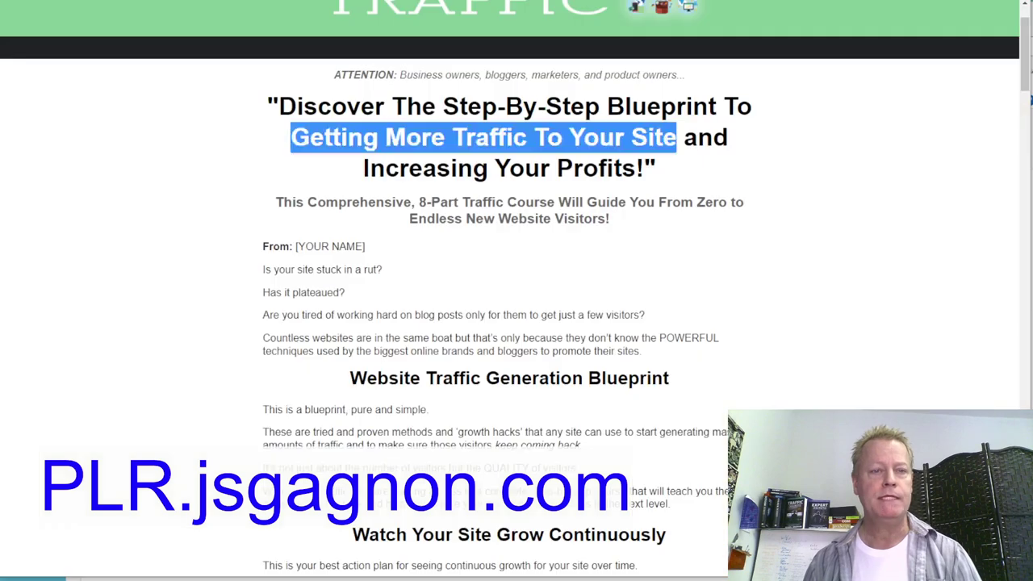
- Check the product bundle picture on the sales page and locate bundle-medium.png in File Explorer under PowerTraffic\5 - Sales Page\images
scroll(452, 410, "down", 5)
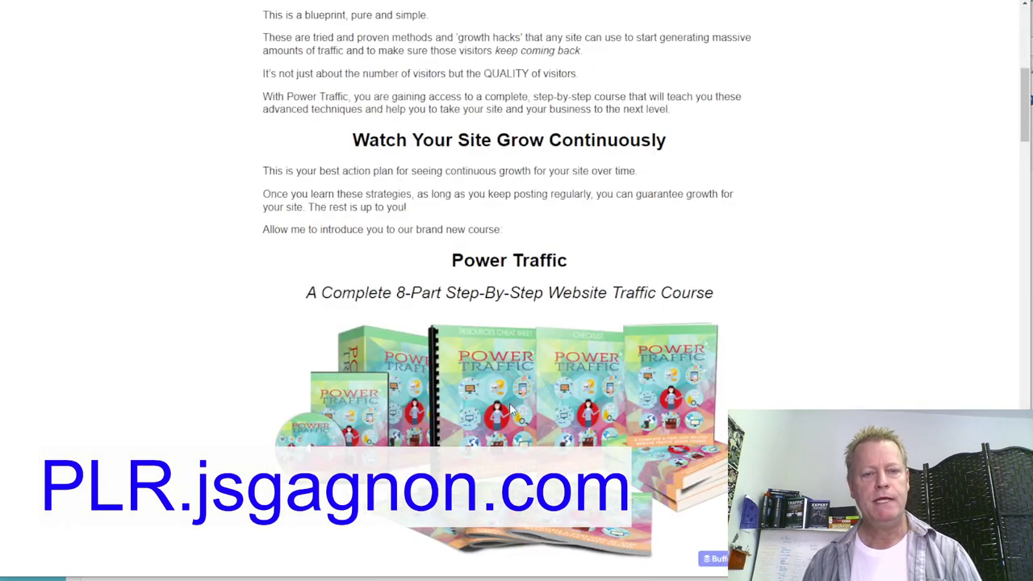
scroll(509, 407, "down", 2)
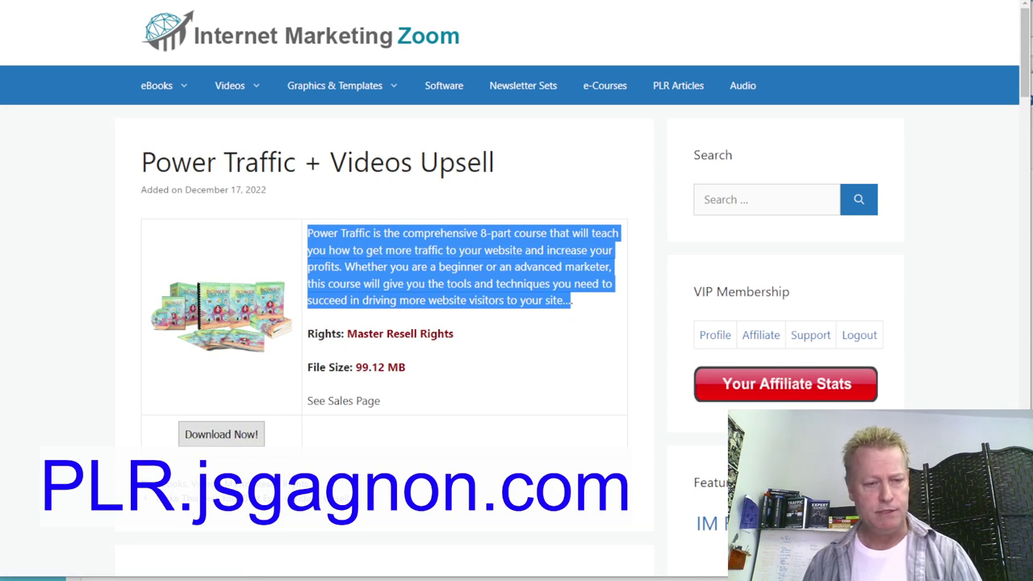
left_click(431, 558)
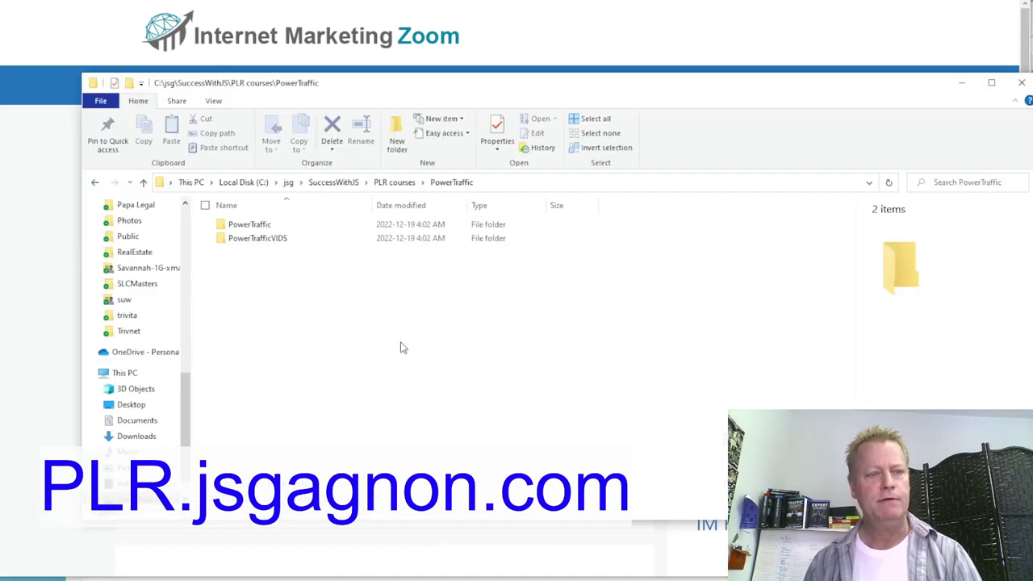
double_click(251, 224)
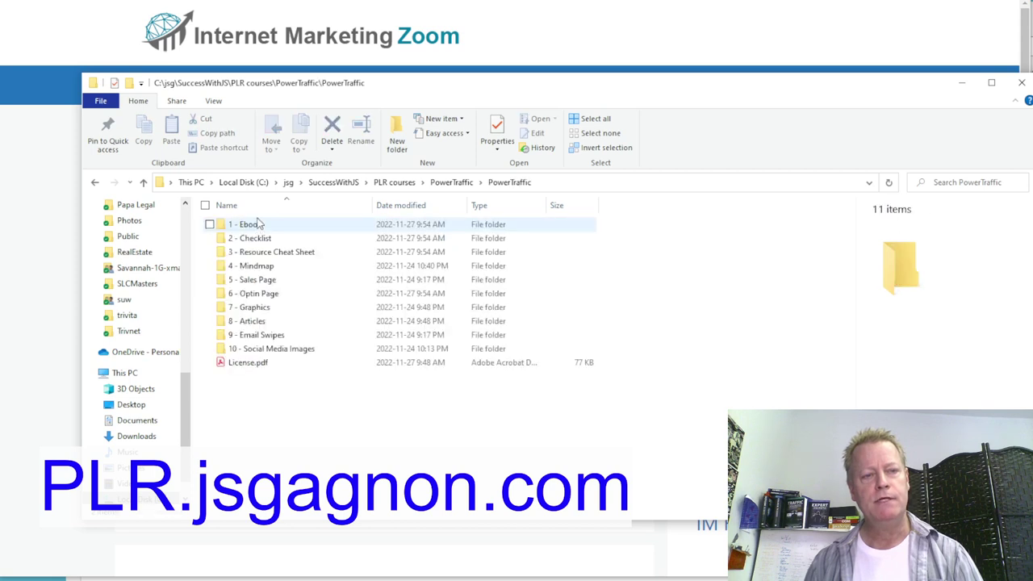
double_click(270, 282)
double_click(243, 239)
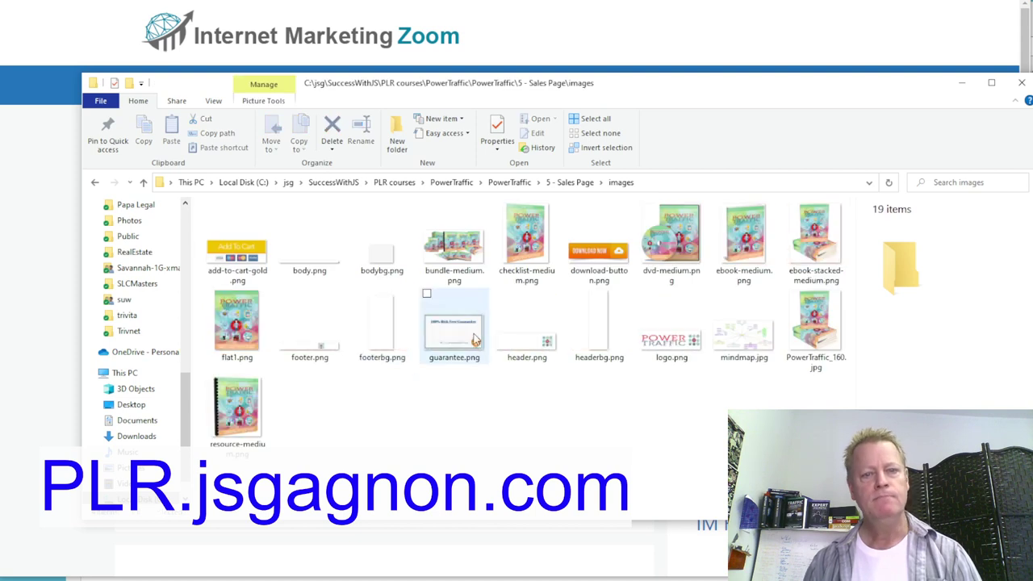
left_click(449, 255)
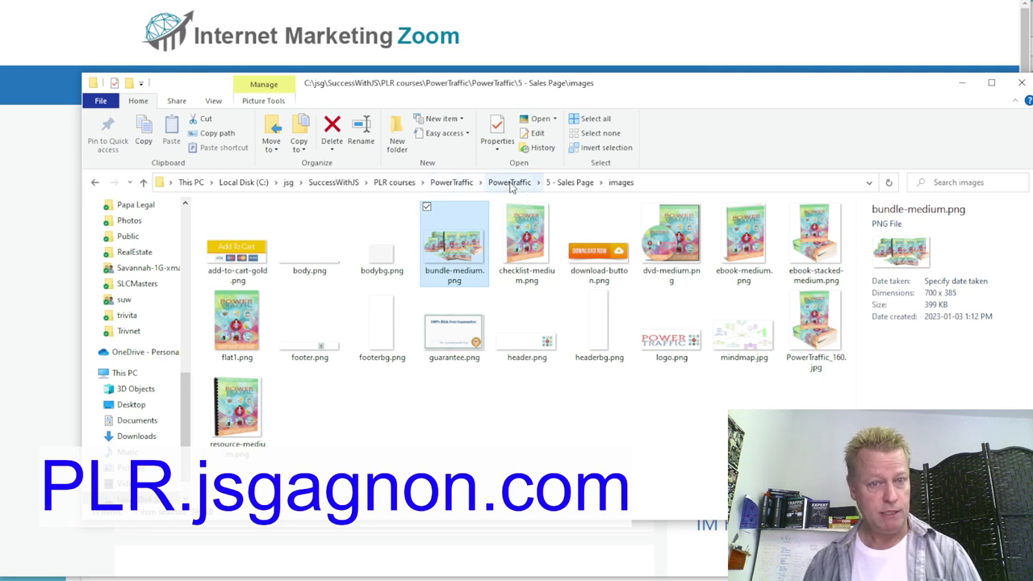
- Open the product's "7 - Graphics" folder and select its full folder path
left_click(510, 184)
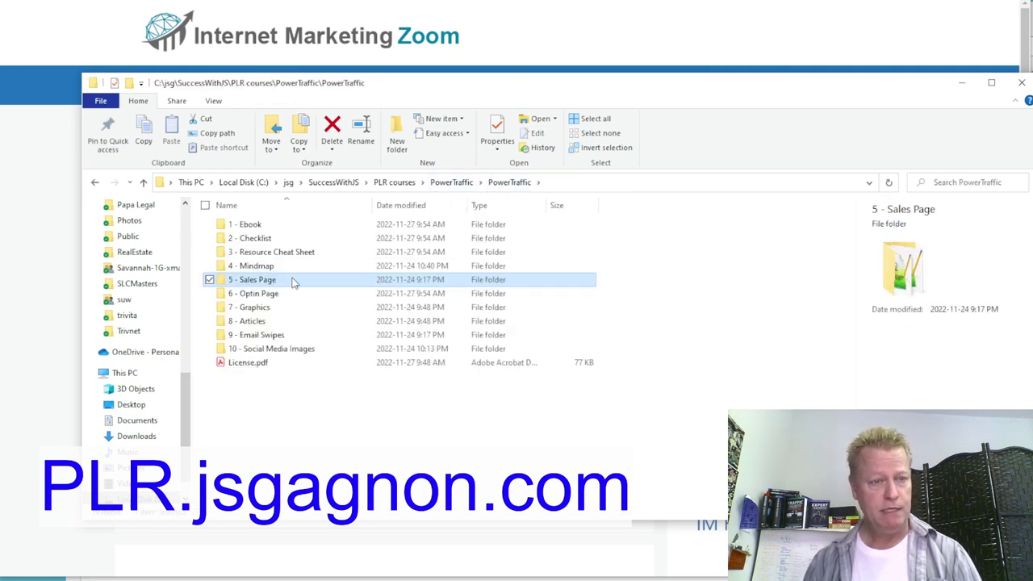
double_click(275, 308)
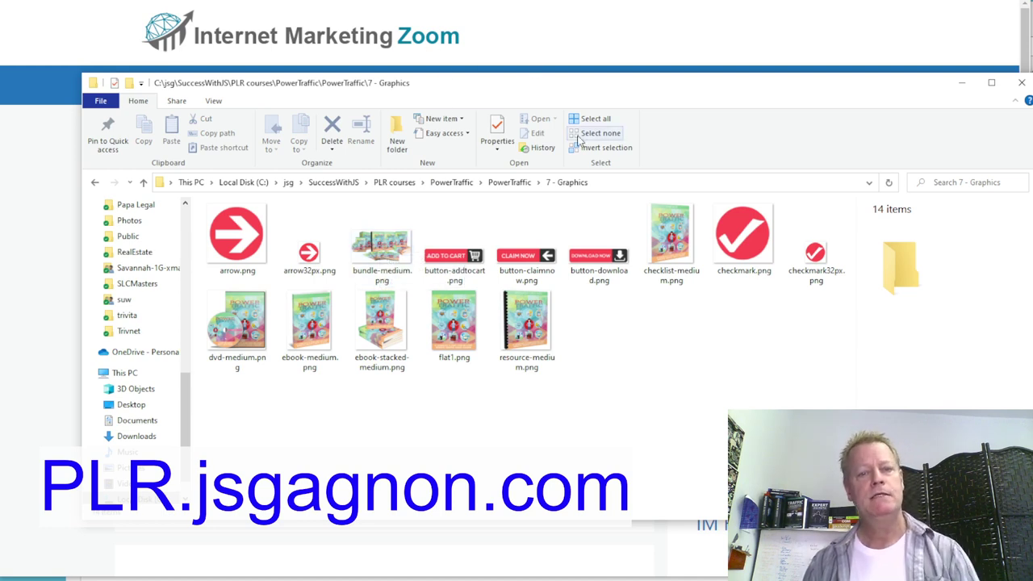
left_click(628, 185)
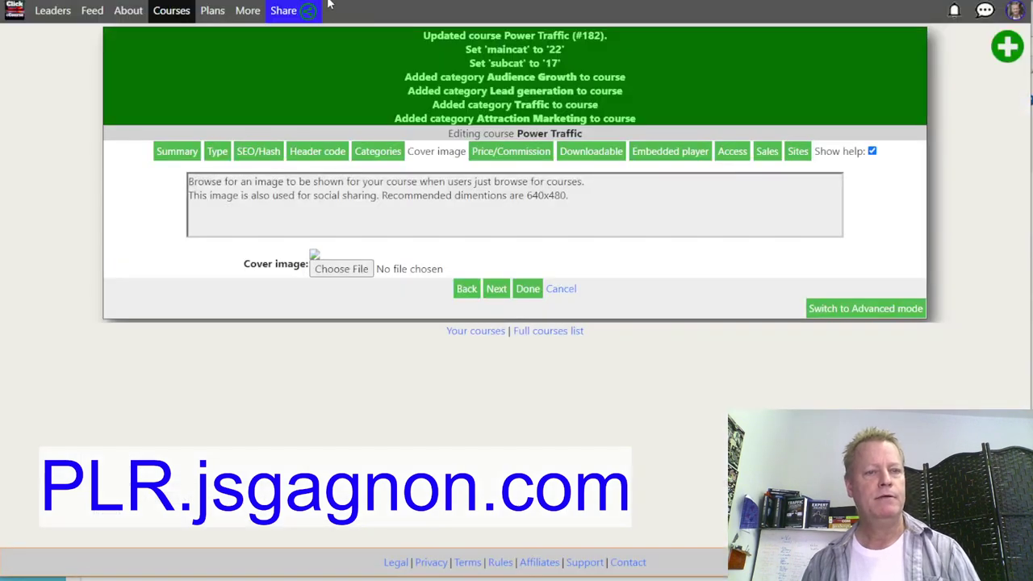
- On the course editing page, choose bundle-medium.png from the "7 - Graphics" folder as the cover image
left_click(341, 269)
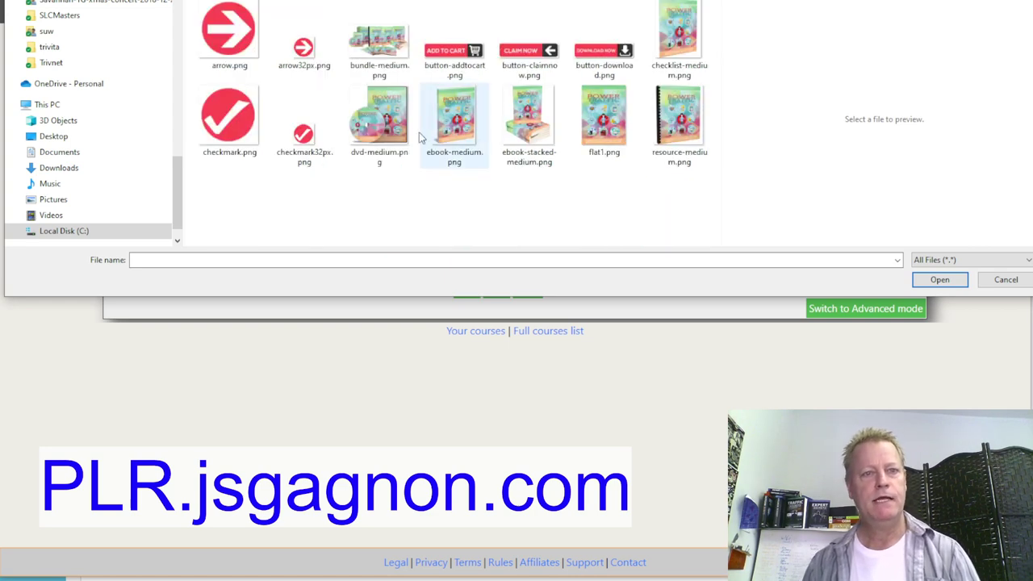
left_click(385, 50)
double_click(385, 50)
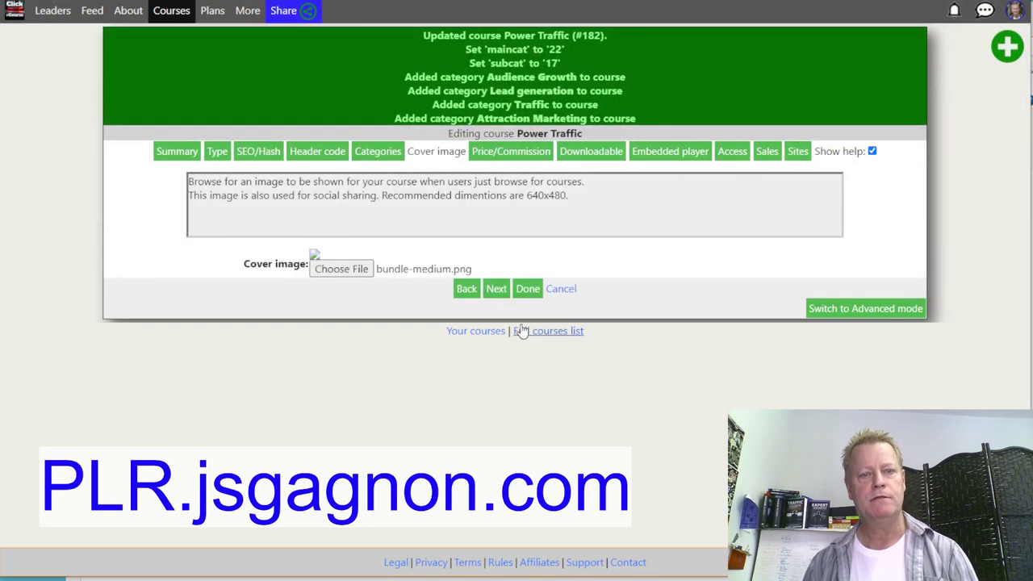
- Save the chosen cover image, resubmitting the upload, and check the picture before continuing to the price and commission settings
left_click(495, 292)
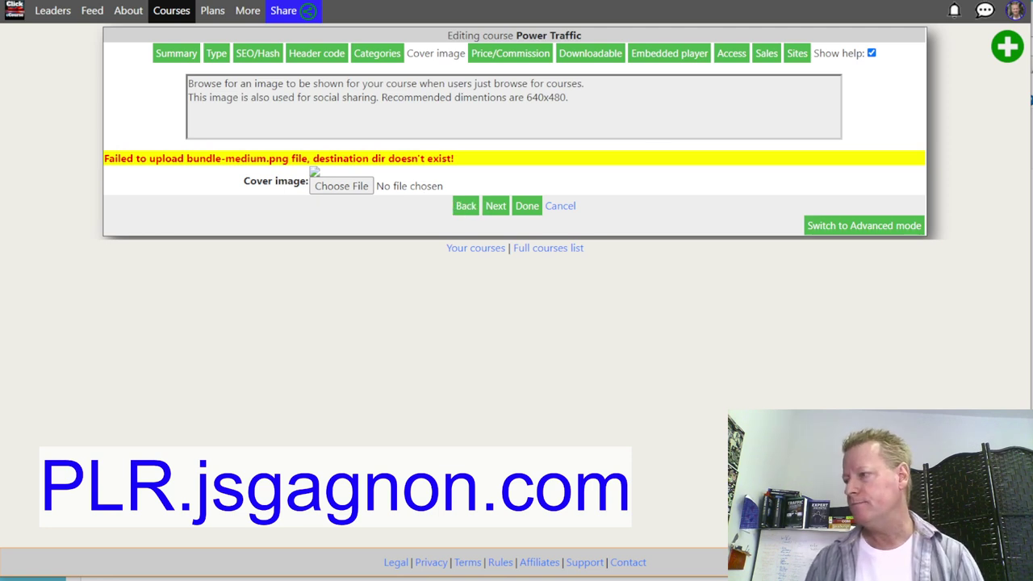
key("F5")
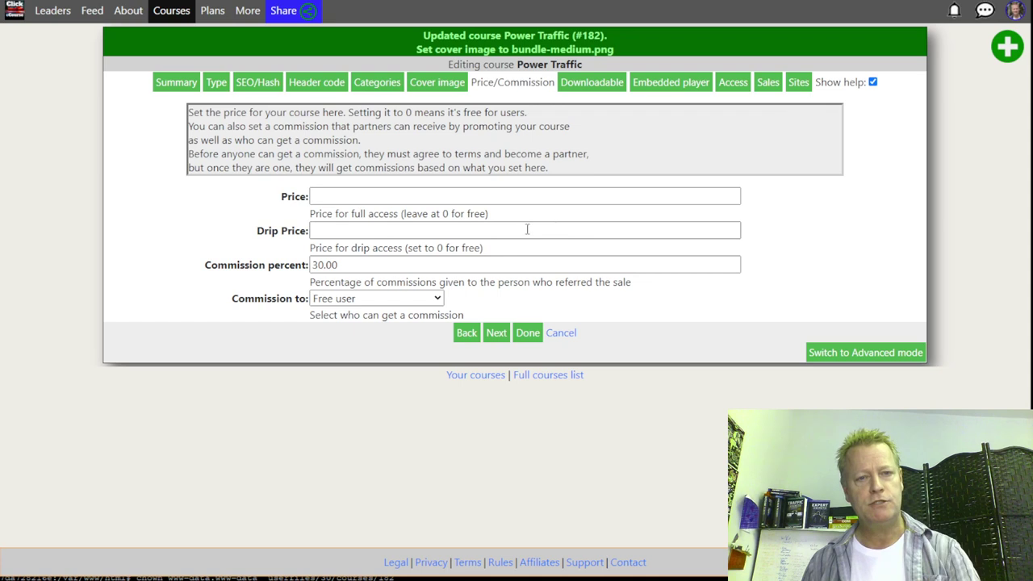
left_click(499, 333)
left_click(464, 332)
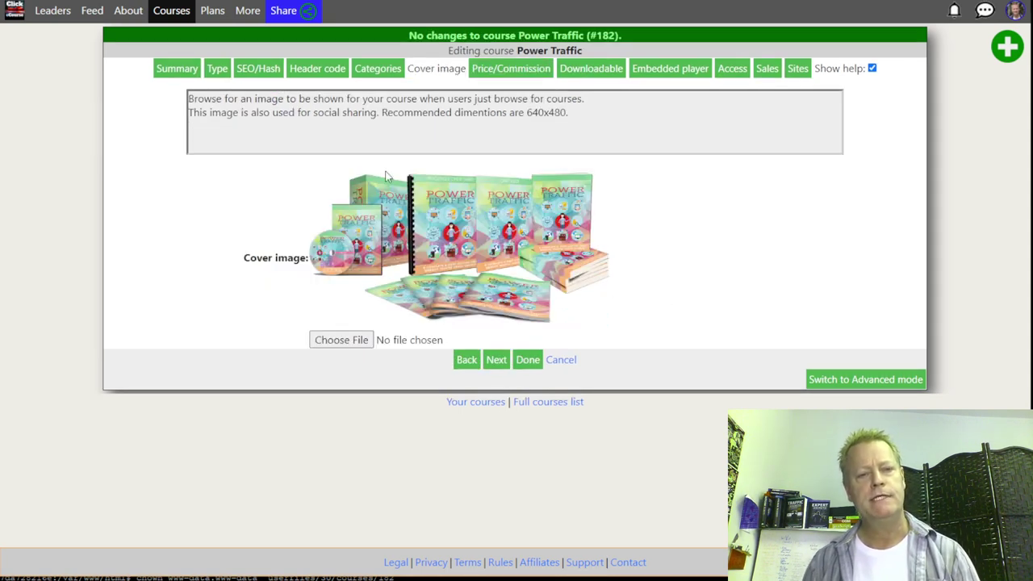
left_click(506, 360)
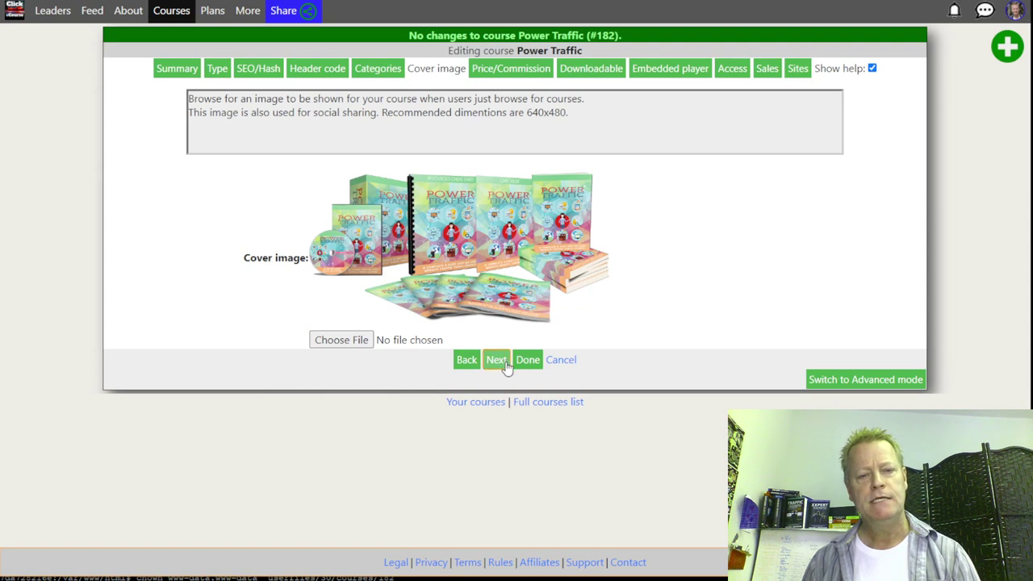
left_click(373, 183)
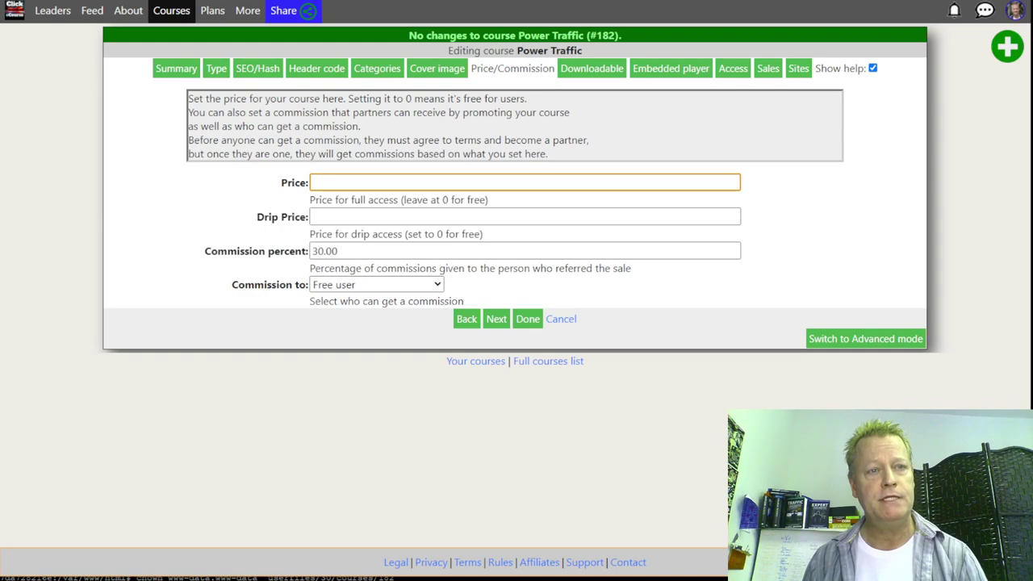
- Switch to File Explorer and open License.pdf from the product's inner PowerTraffic folder
key("ctrl+Tab")
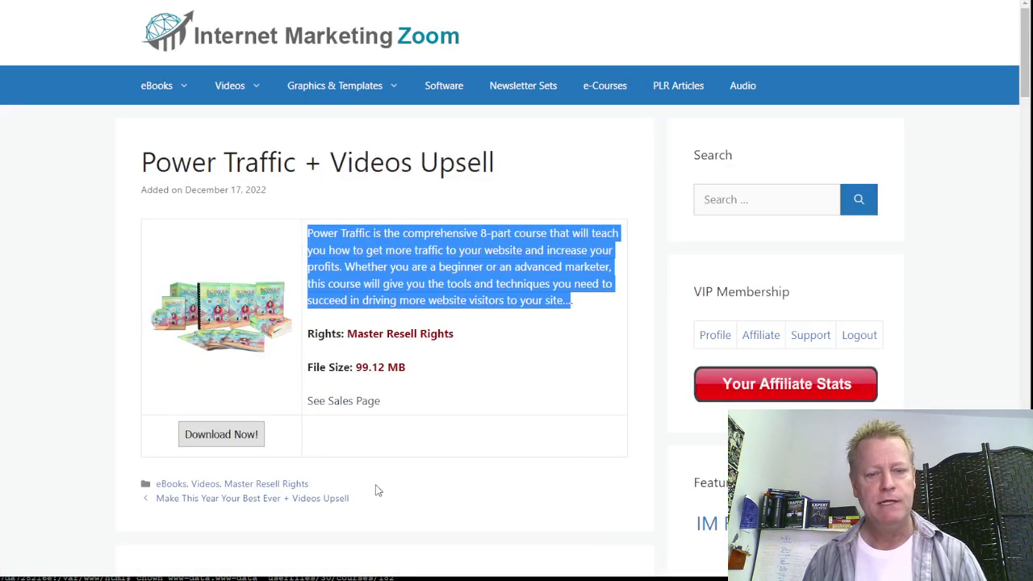
left_click(242, 578)
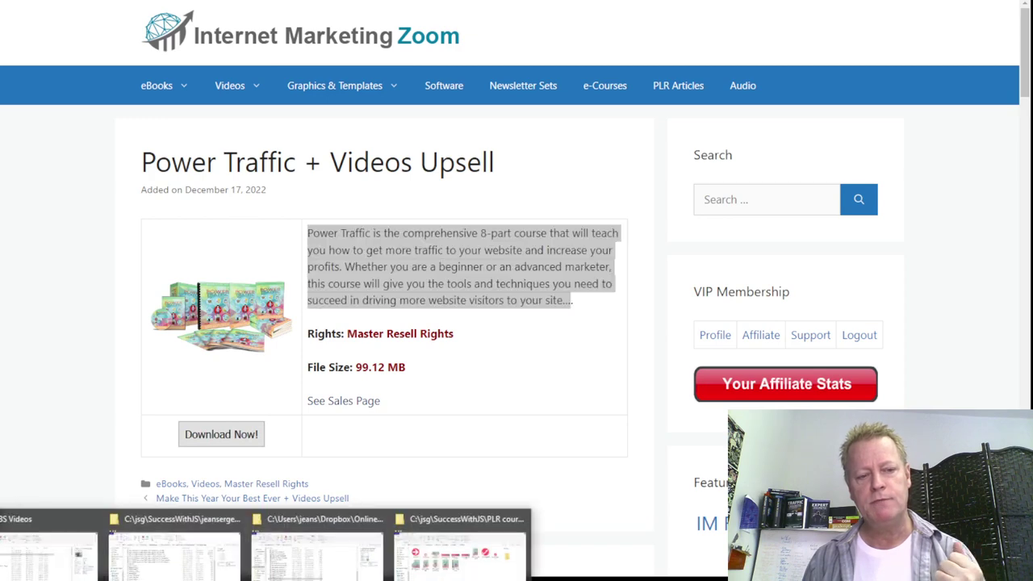
left_click(466, 577)
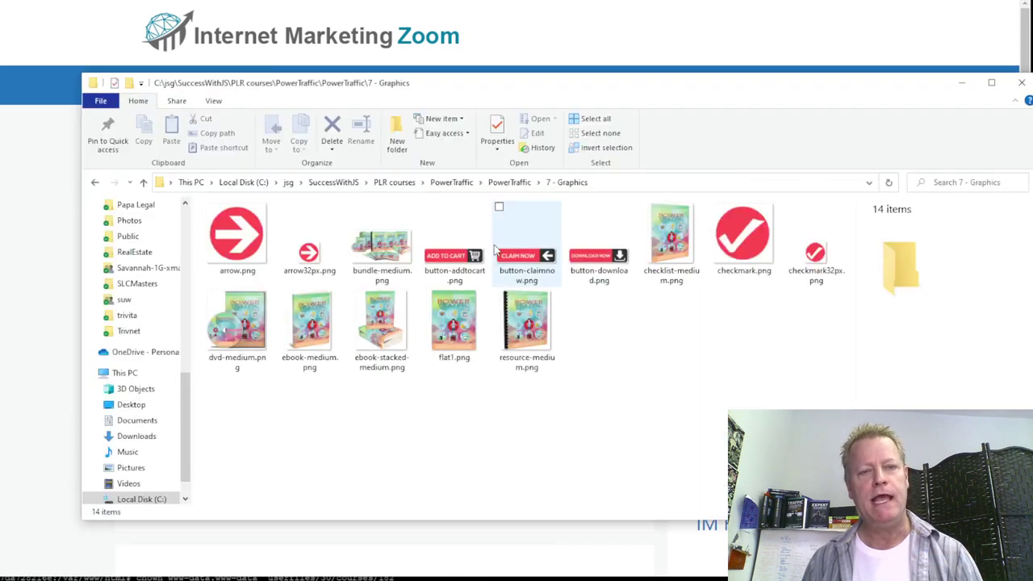
left_click(510, 182)
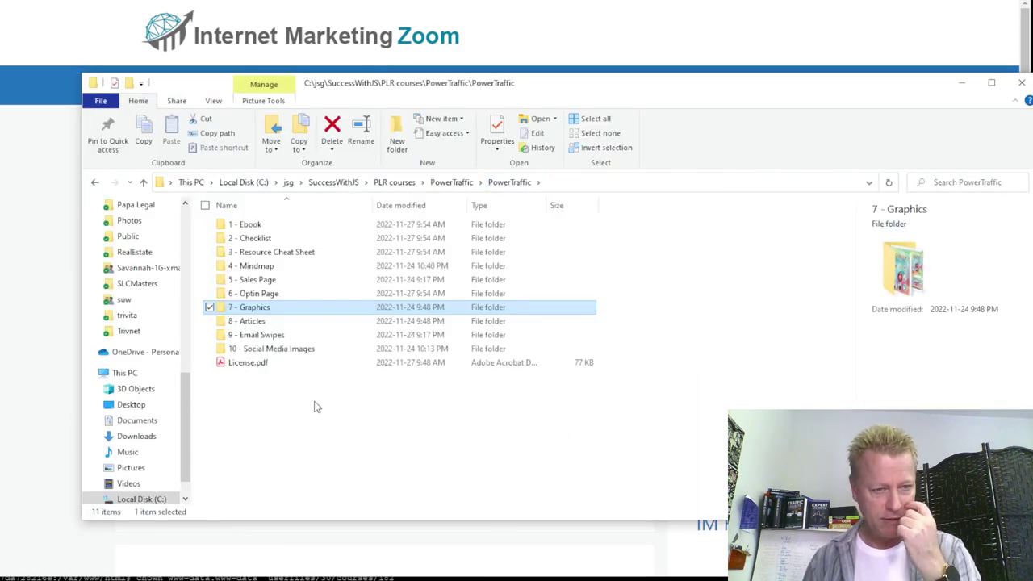
left_click(260, 365)
double_click(260, 363)
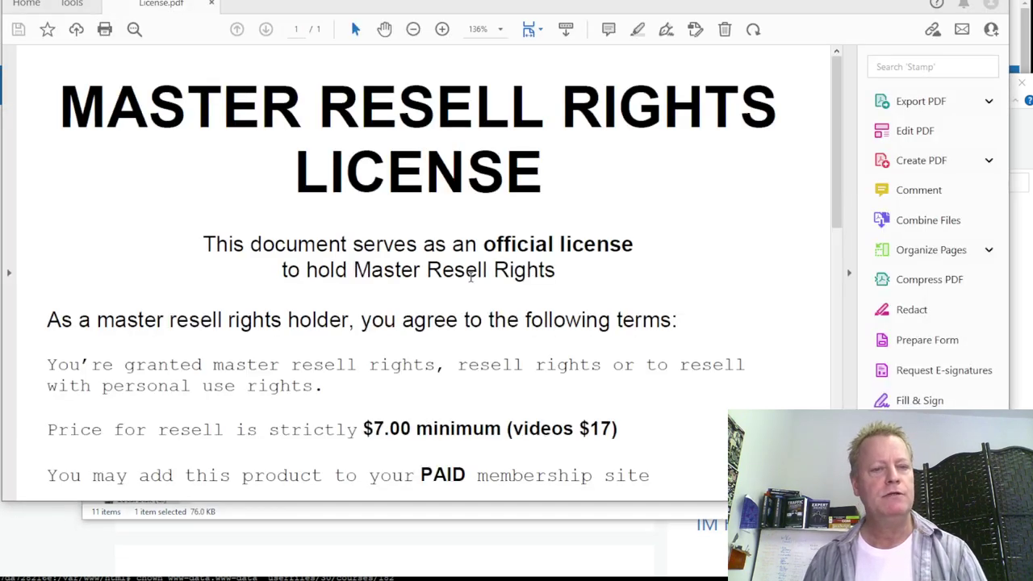
- Examine the minimum resale price and usage terms in the Master Resell Rights license, and close the PDF
scroll(456, 279, "down", 2)
left_click_drag(160, 368, 429, 367)
left_click_drag(496, 379, 621, 368)
scroll(456, 248, "down", 3)
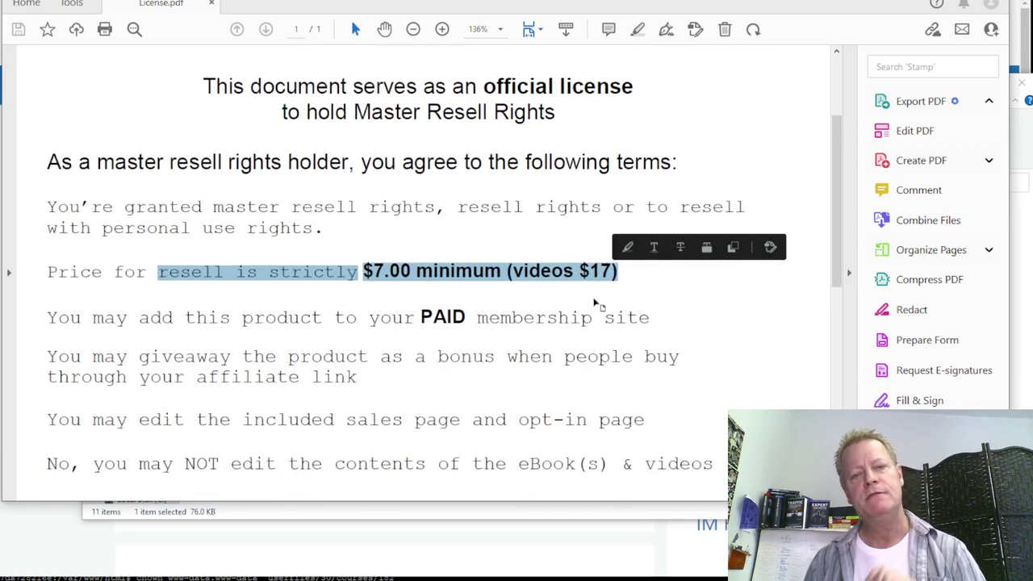
left_click(538, 319)
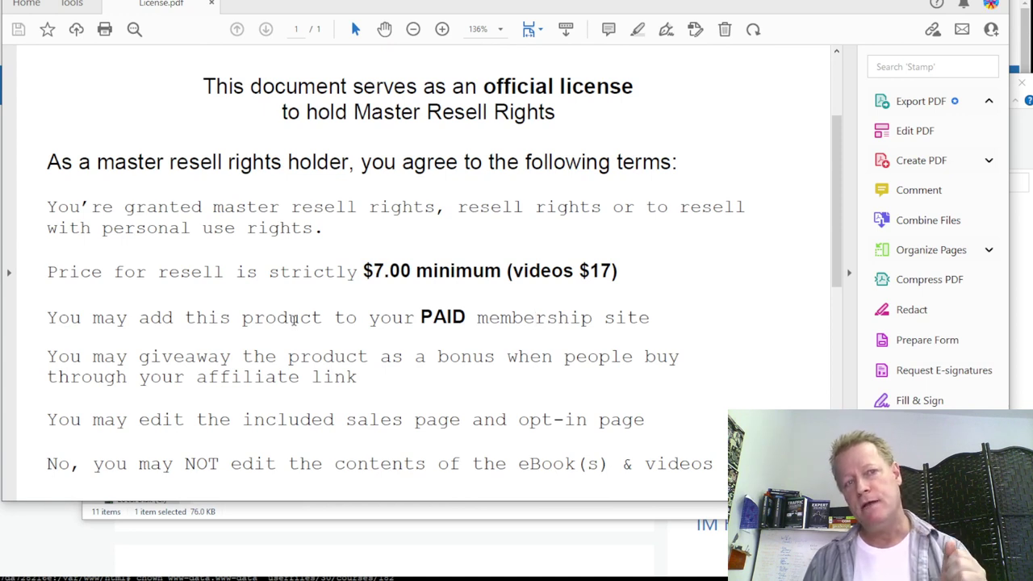
left_click_drag(619, 270, 573, 271)
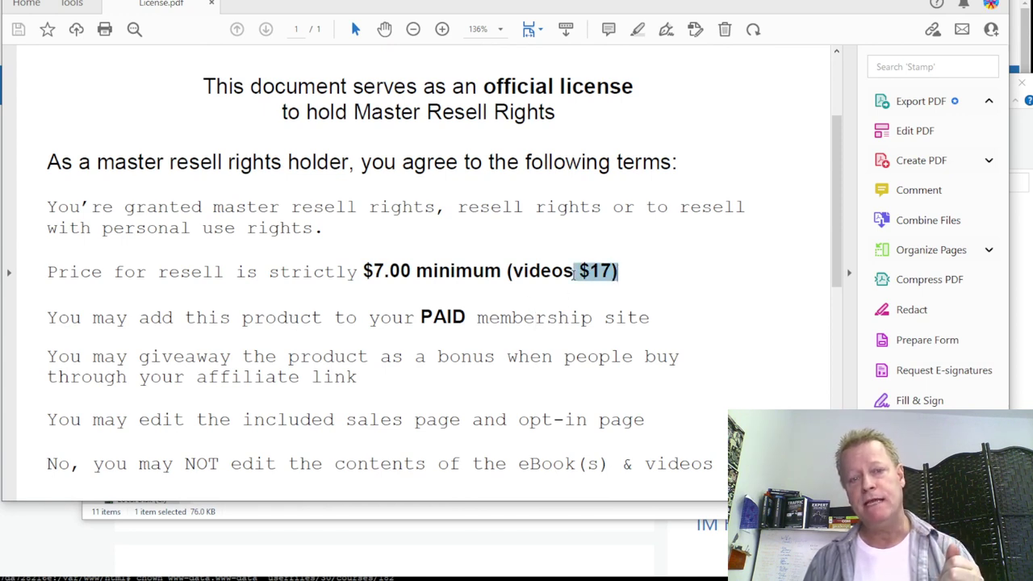
left_click(920, 101)
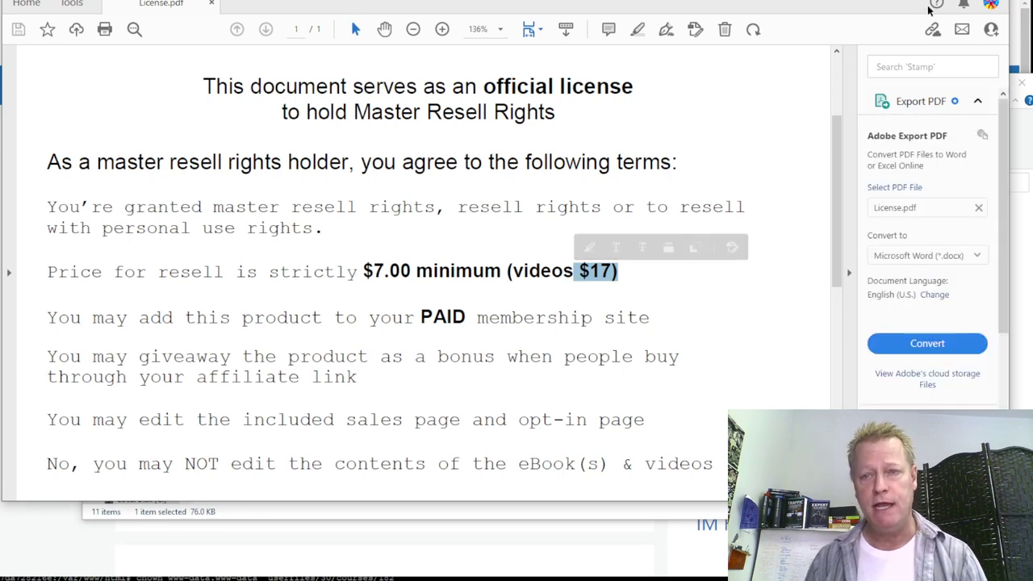
key("alt+F4")
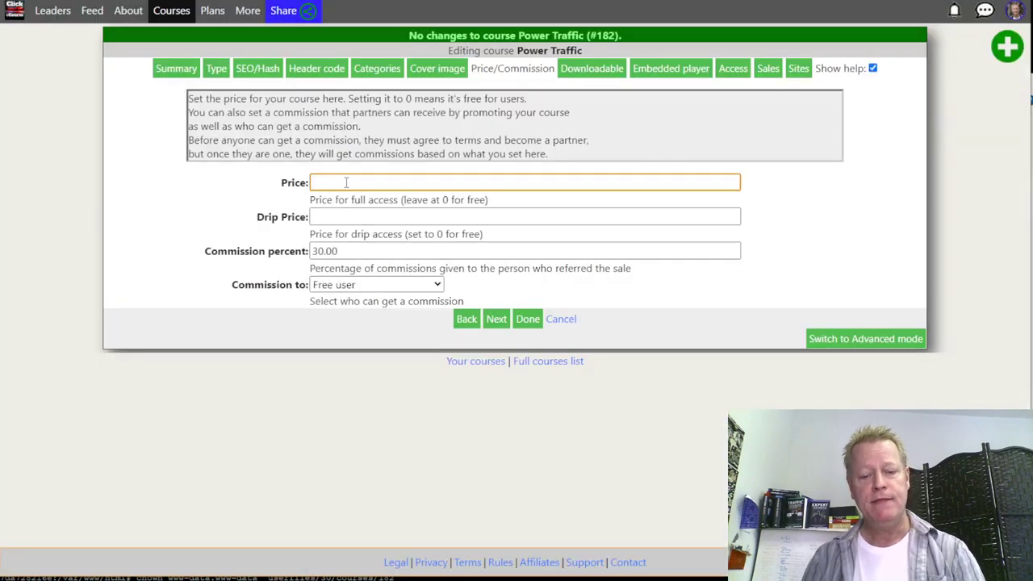
- On the course editing page, set the price to 97 and the commission percent to 75
type("7")
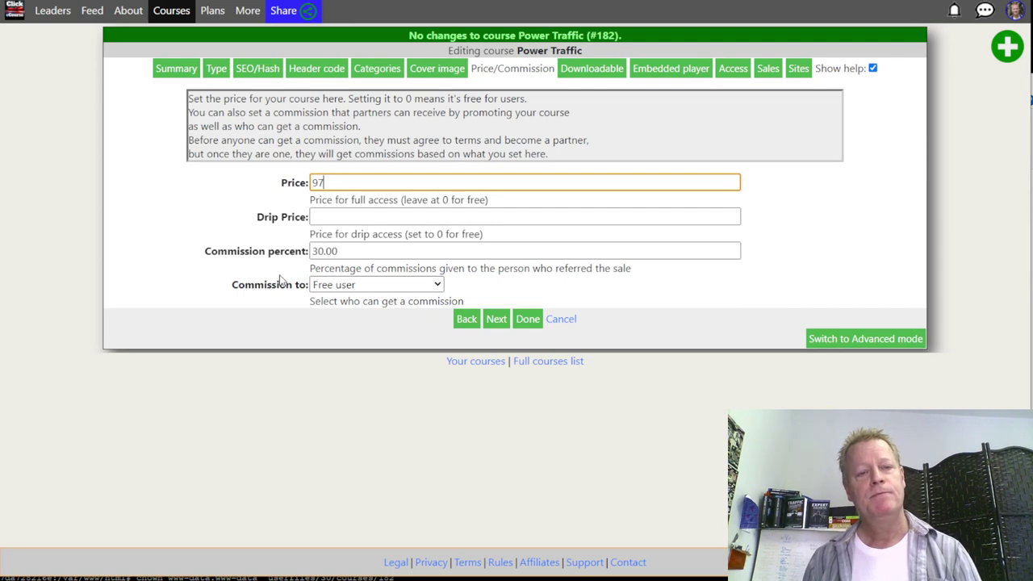
left_click(350, 250)
left_click_drag(350, 250, 305, 248)
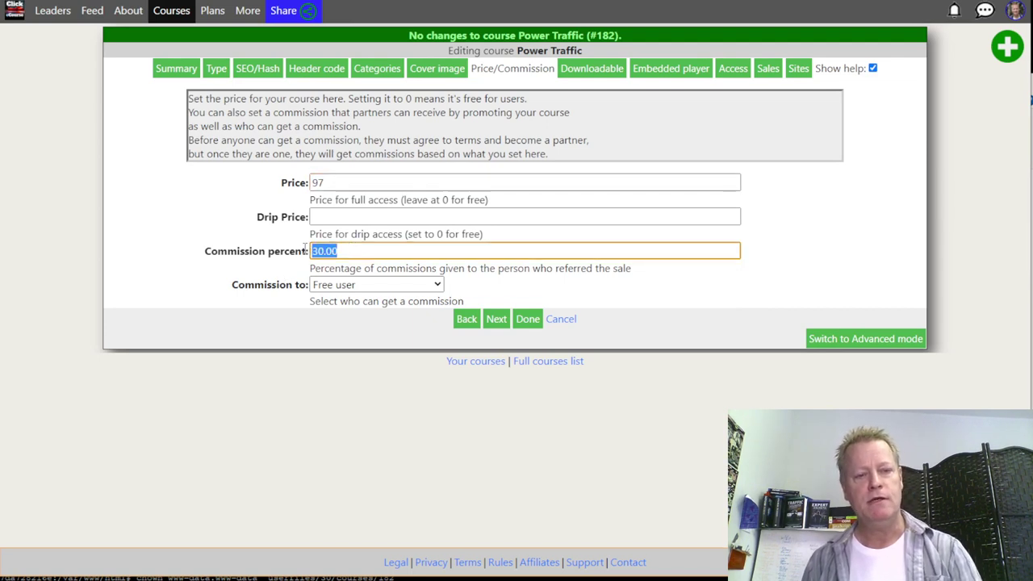
key("BackSpace")
type("75")
- Set the commission recipients to "Buyers of this course only" and save the price and commission settings
left_click(484, 291)
left_click(436, 287)
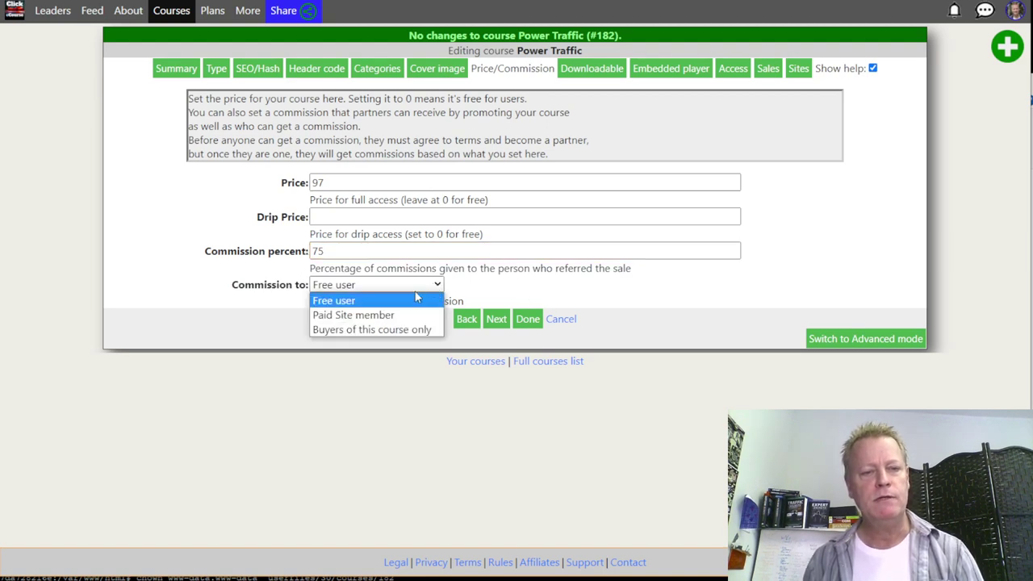
left_click(368, 320)
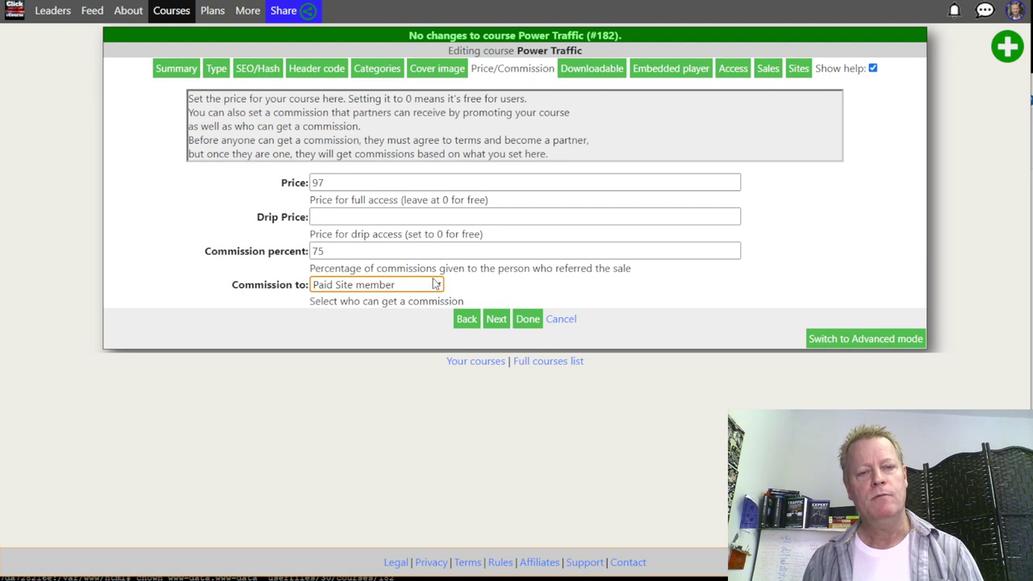
left_click(436, 284)
left_click(392, 331)
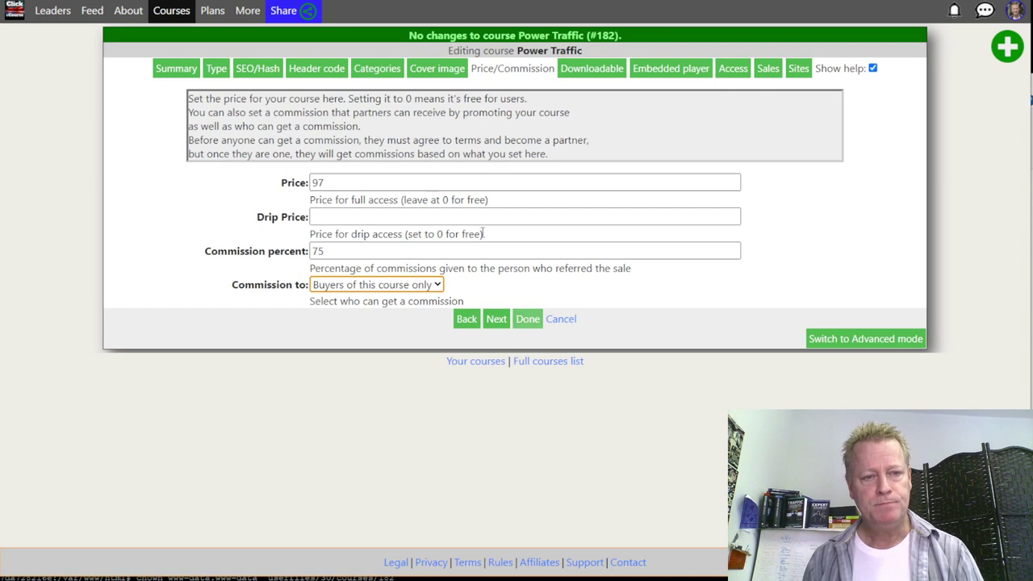
double_click(332, 182)
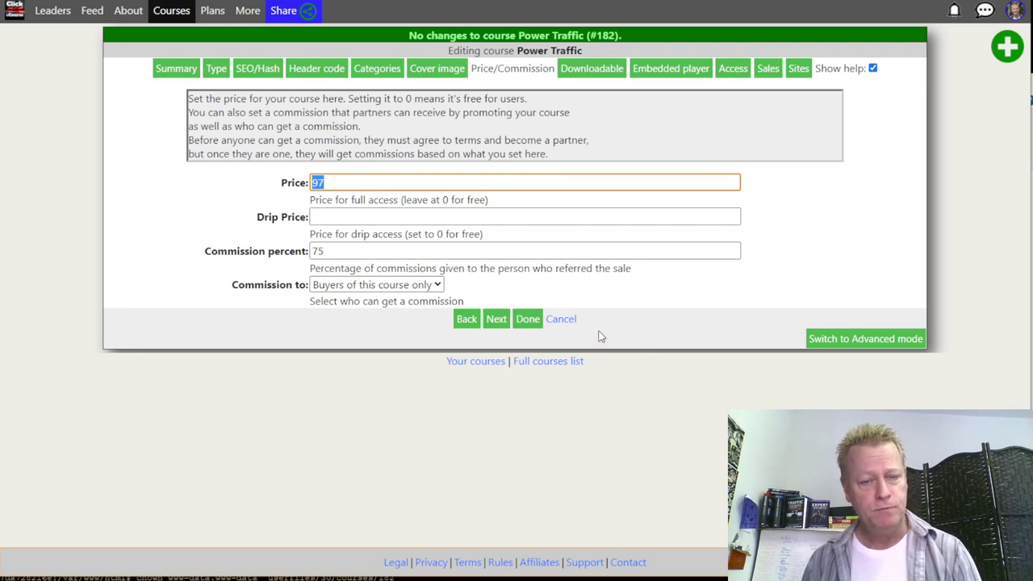
left_click(495, 320)
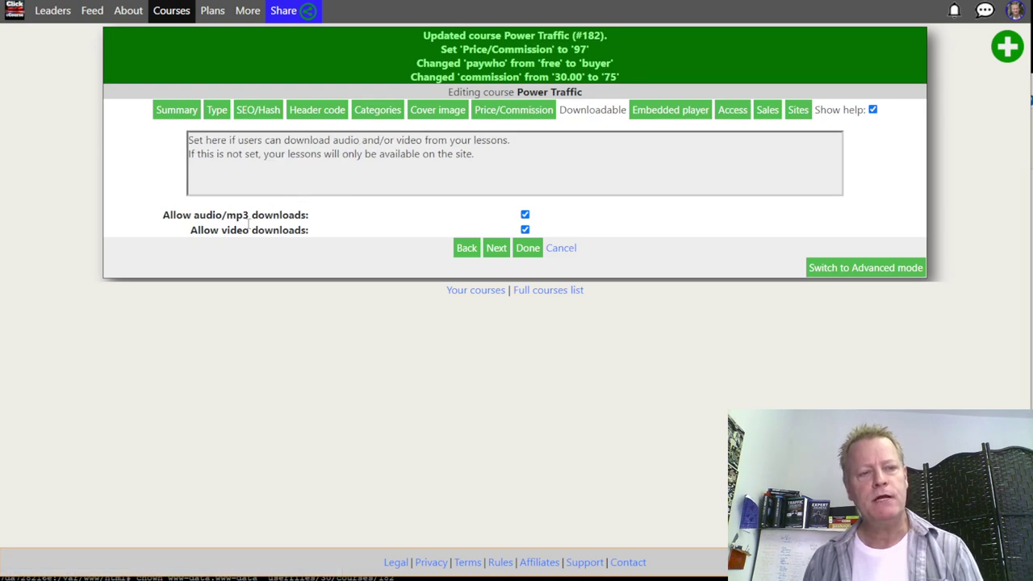
- Disallow video downloads for the course and save, continuing to the embedded player settings
left_click_drag(182, 214, 311, 225)
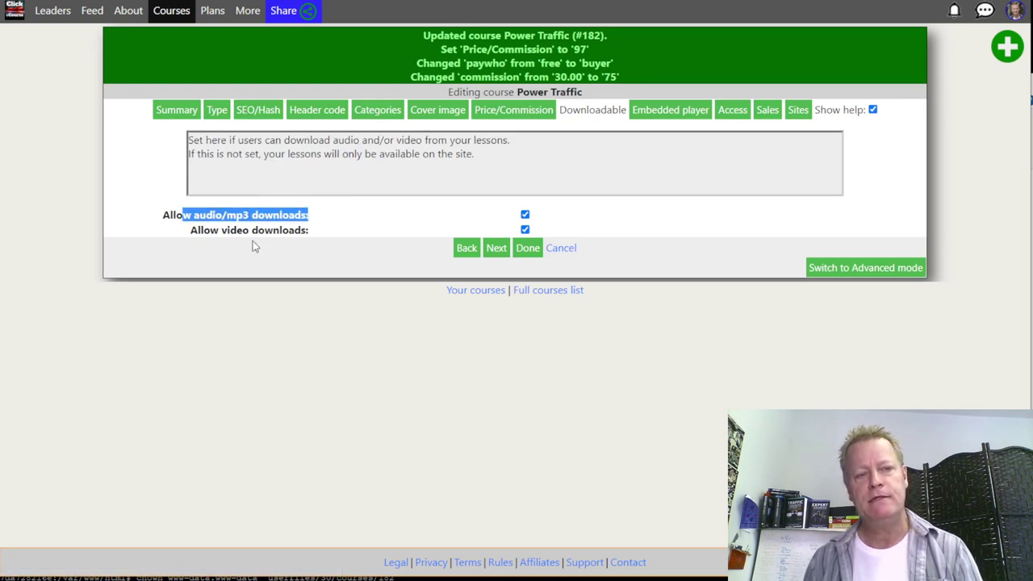
left_click_drag(205, 231, 322, 240)
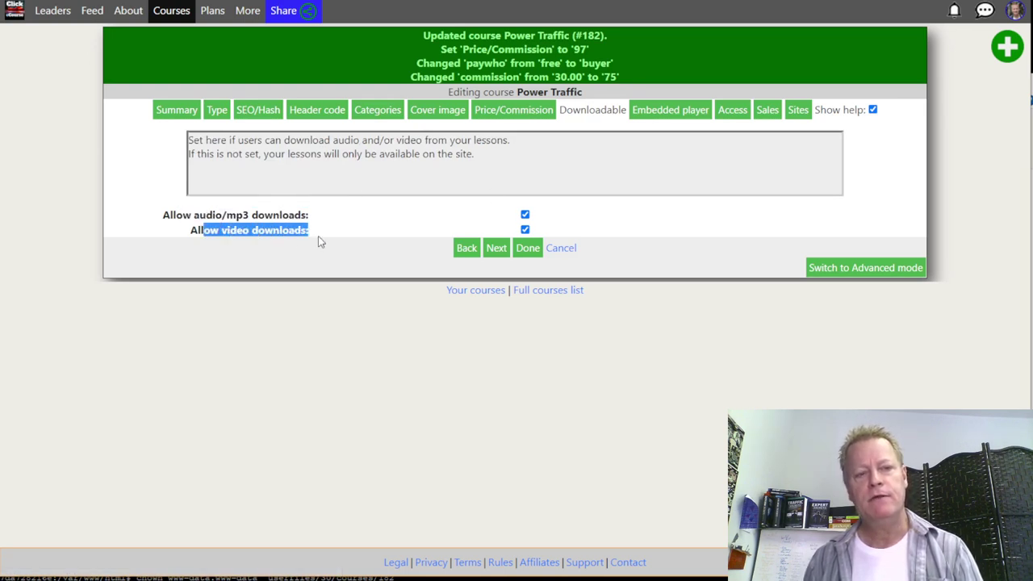
left_click(525, 230)
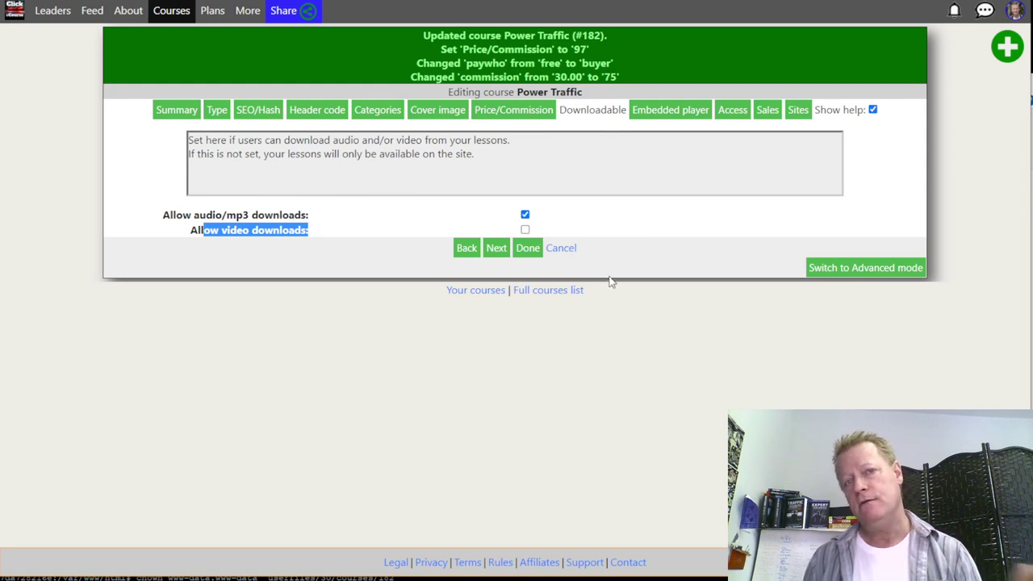
left_click(496, 249)
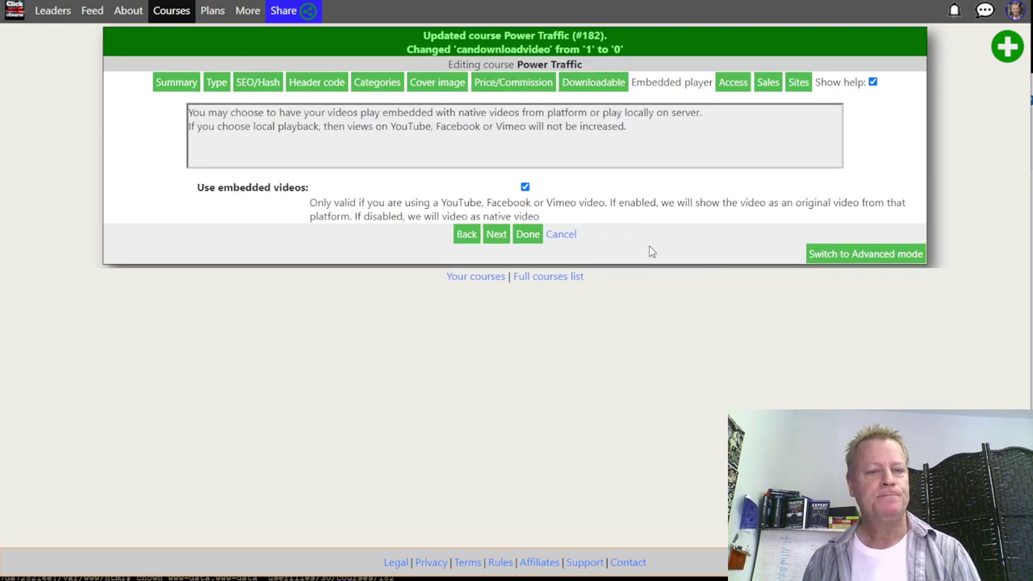
- Turn off the use of embedded videos and save, continuing to the access settings
left_click_drag(205, 187, 303, 187)
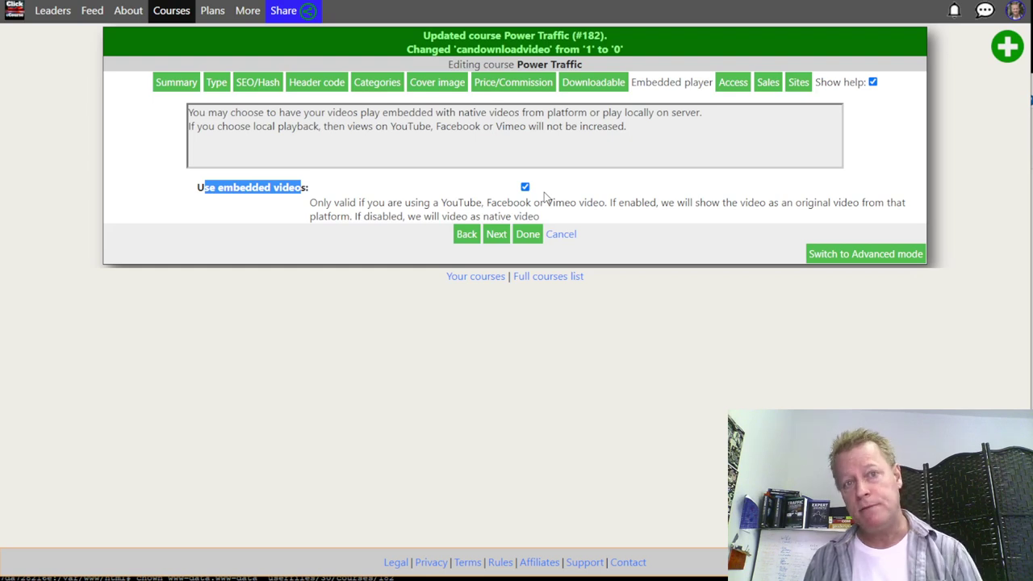
left_click(525, 187)
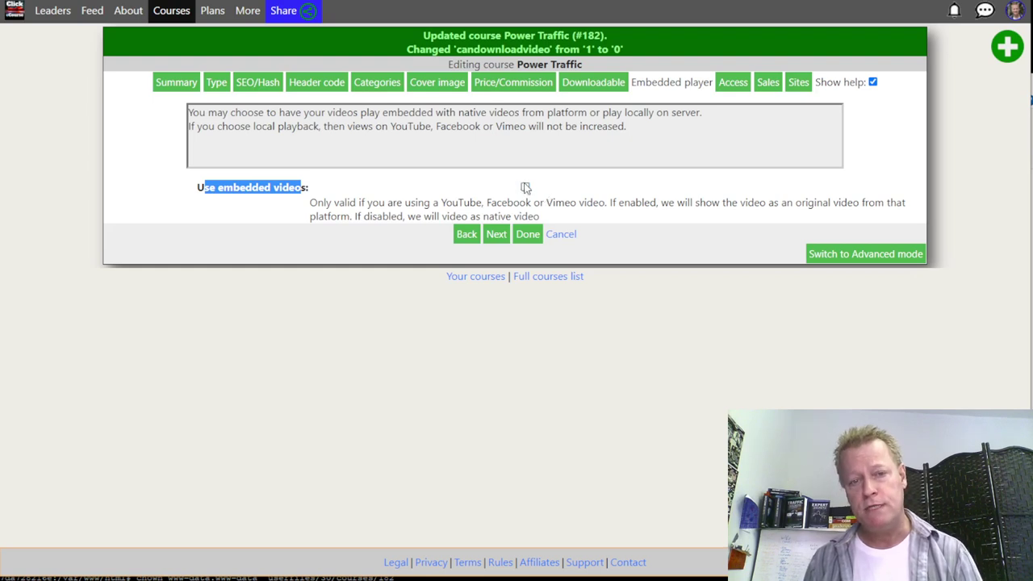
left_click(497, 235)
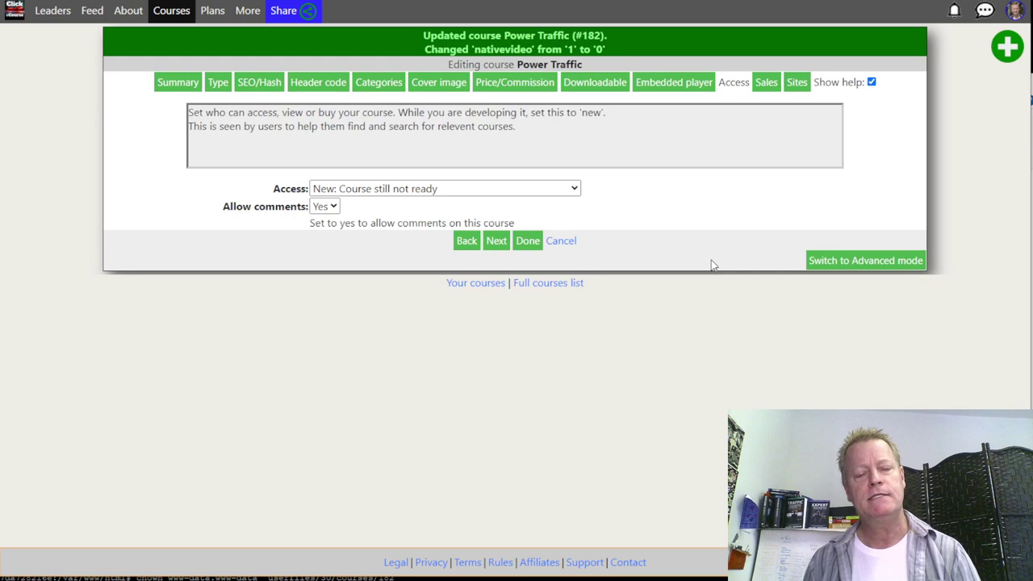
- Review the access options, keep "New: Course still not ready", and continue to the sales settings
left_click(362, 190)
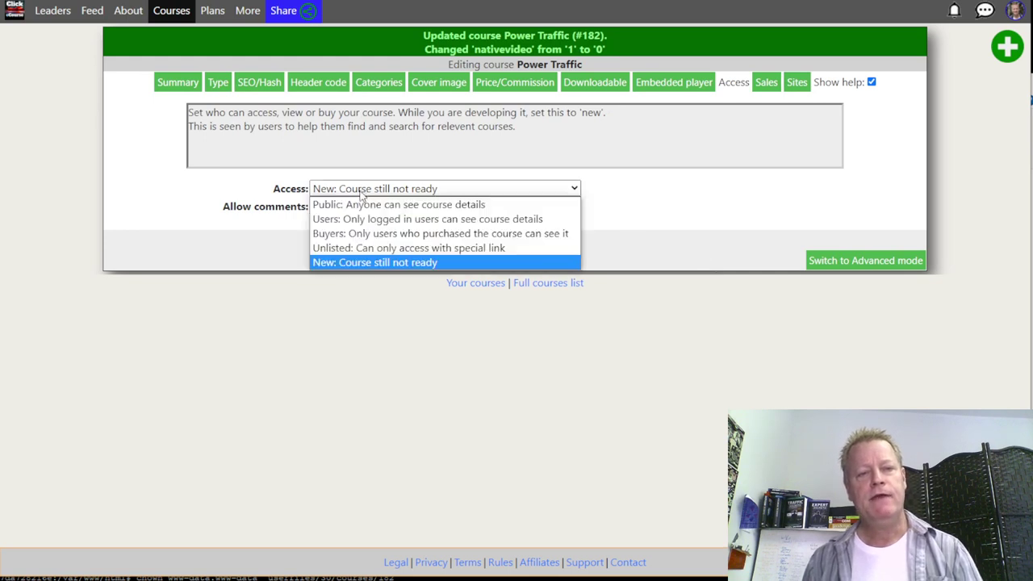
left_click(719, 192)
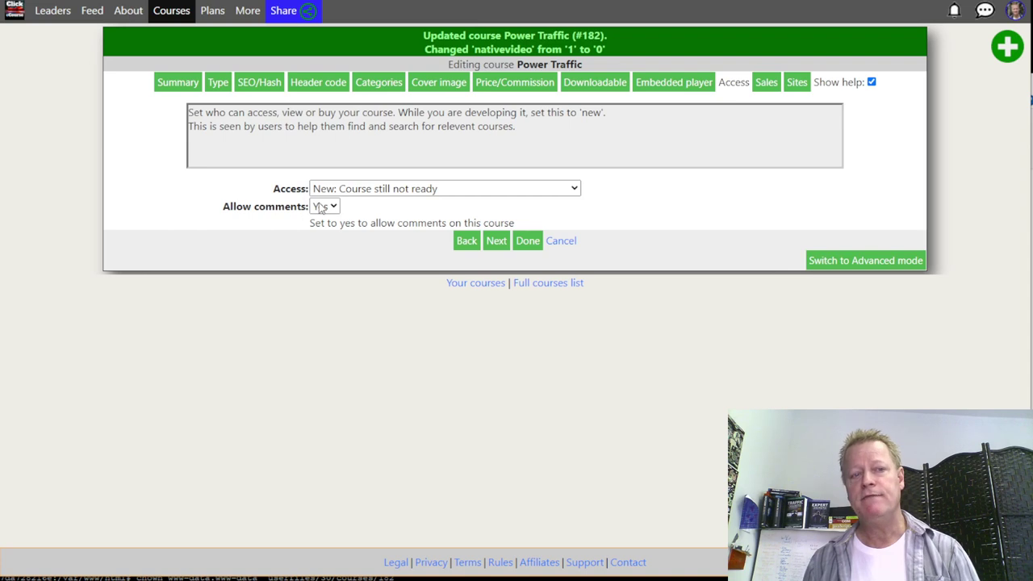
left_click(496, 242)
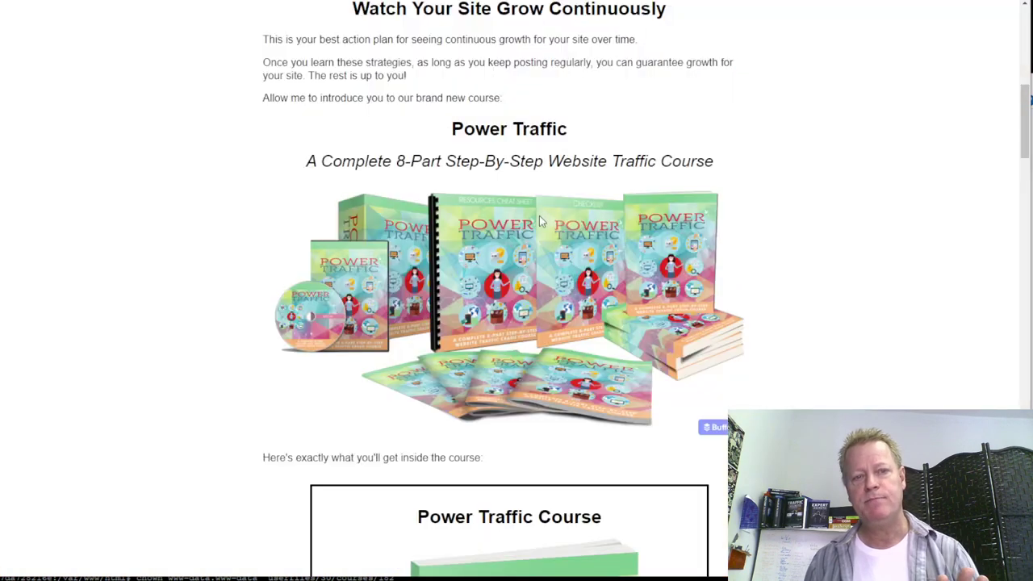
- Look over the Power Traffic sales page and return to the course's sales settings
scroll(553, 214, "down", 10)
scroll(532, 208, "up", 8)
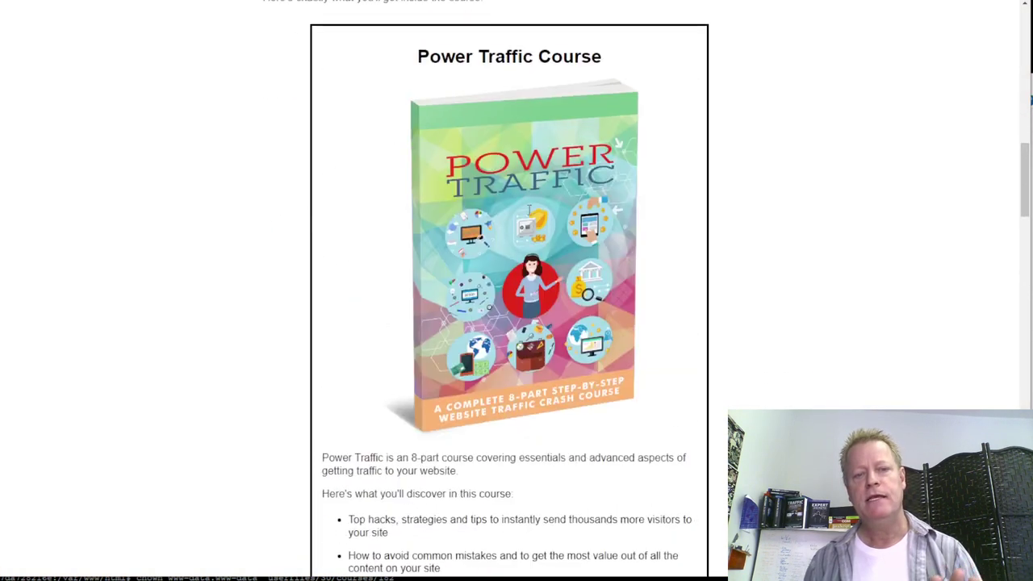
scroll(533, 209, "up", 10)
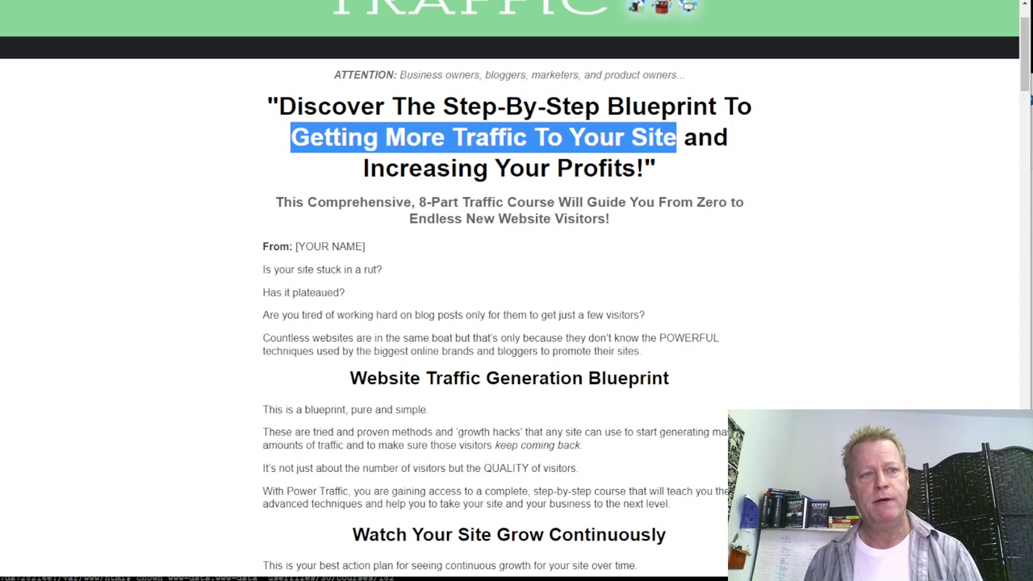
key("ctrl+Tab")
key("ctrl+Tab")
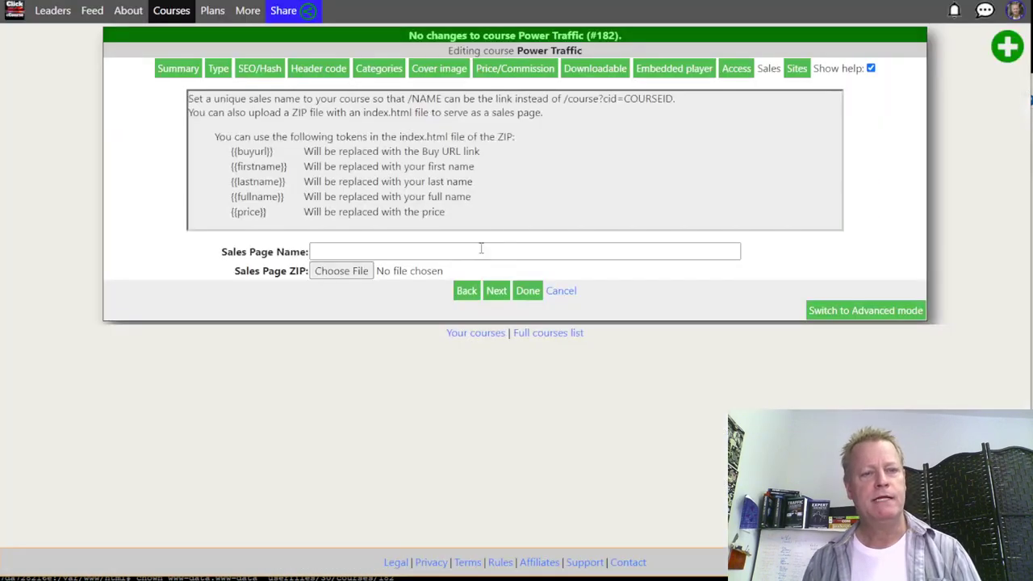
- Continue to the sites settings, select every sister site from Master Of Simple to the list's end, and finish editing the course
left_click(498, 292)
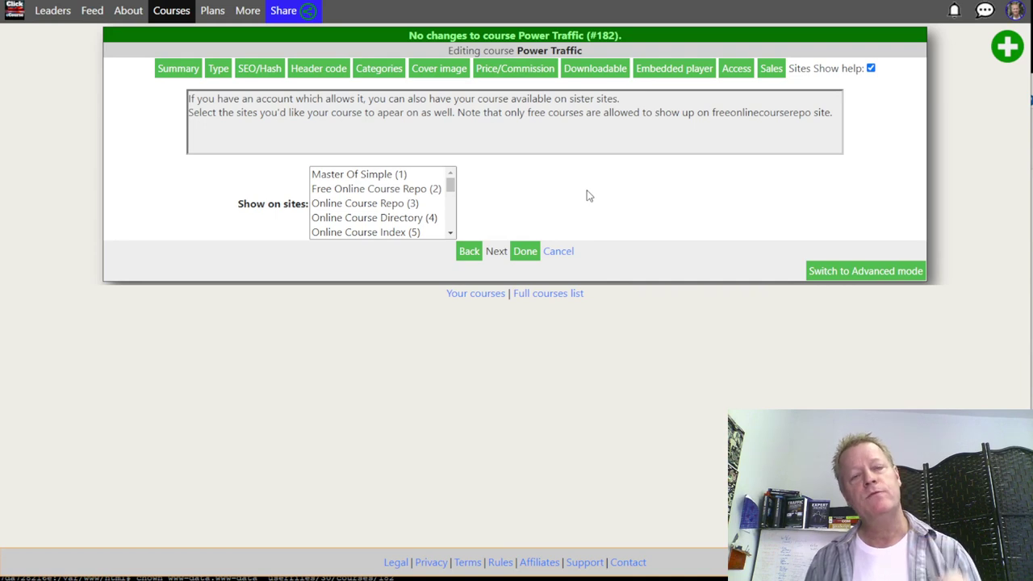
mouse_move(449, 185)
left_mouse_down()
mouse_move(449, 245)
mouse_move(450, 165)
left_mouse_up()
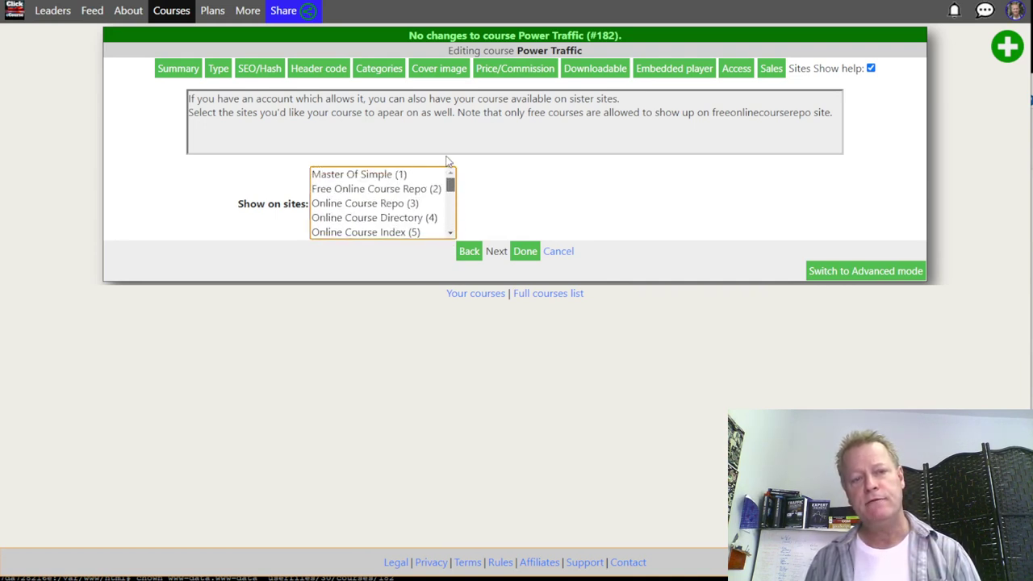
left_click(400, 176)
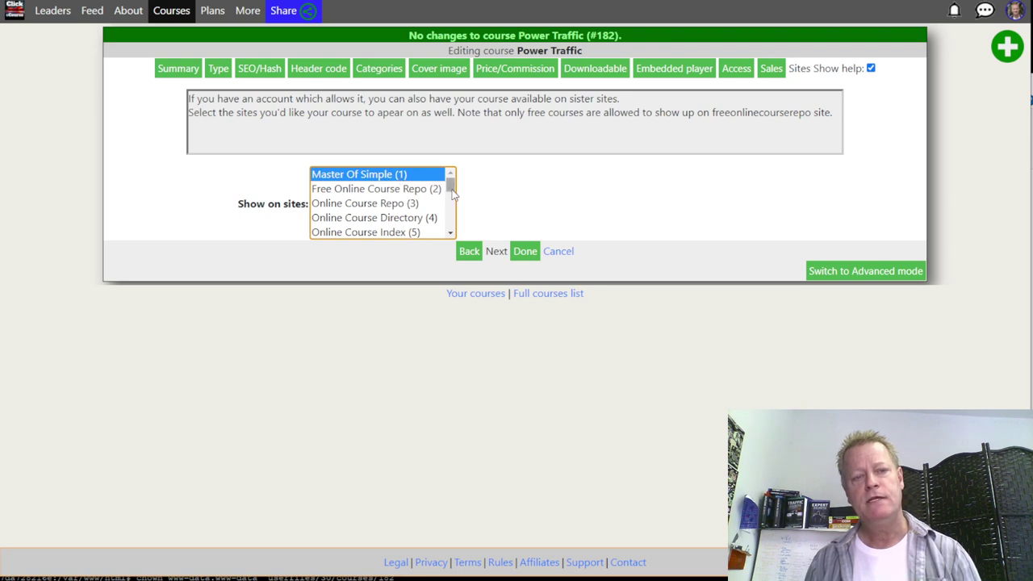
left_click_drag(450, 184, 454, 242)
left_click(396, 232, "shift")
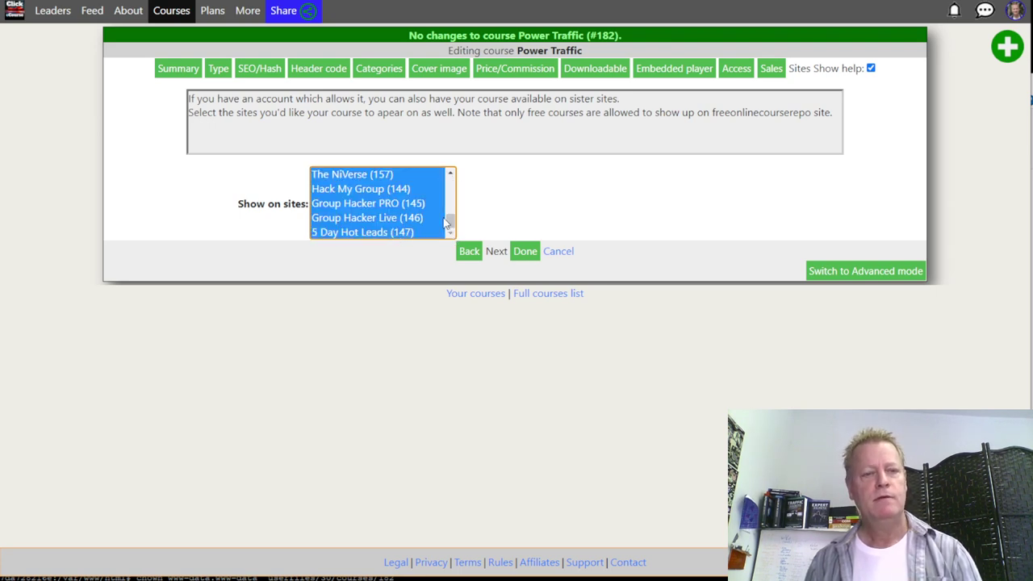
left_click_drag(450, 223, 451, 177)
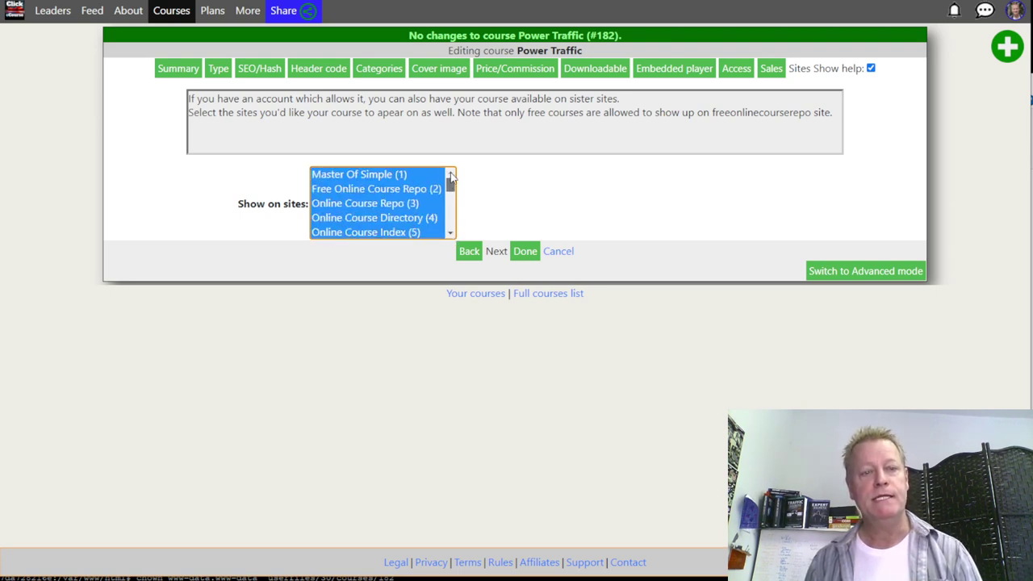
left_click(524, 252)
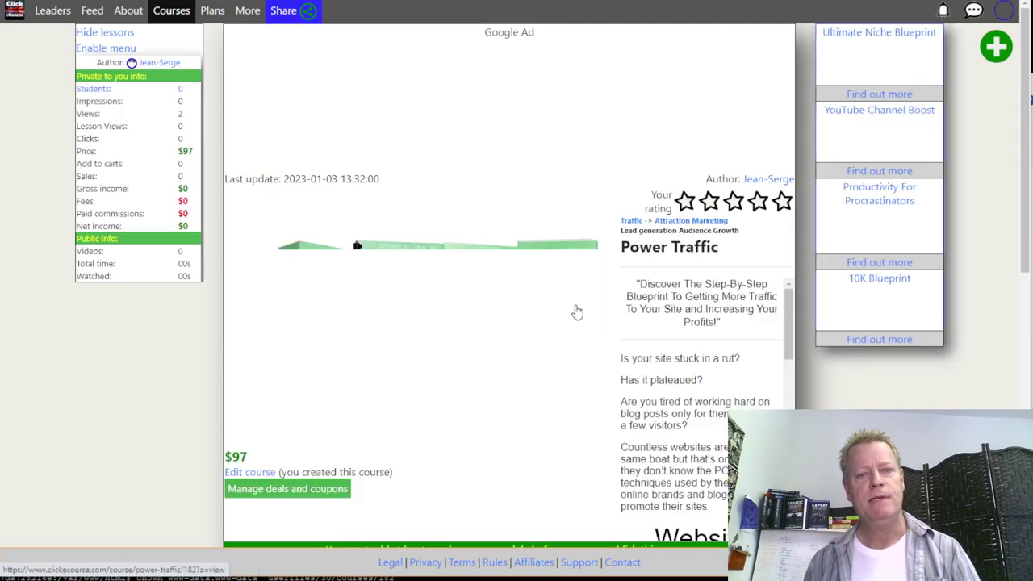
- Look over the Power Traffic course page, including its cover image, description, management options and lesson and file areas
scroll(586, 302, "down", 3)
scroll(581, 323, "down", 3)
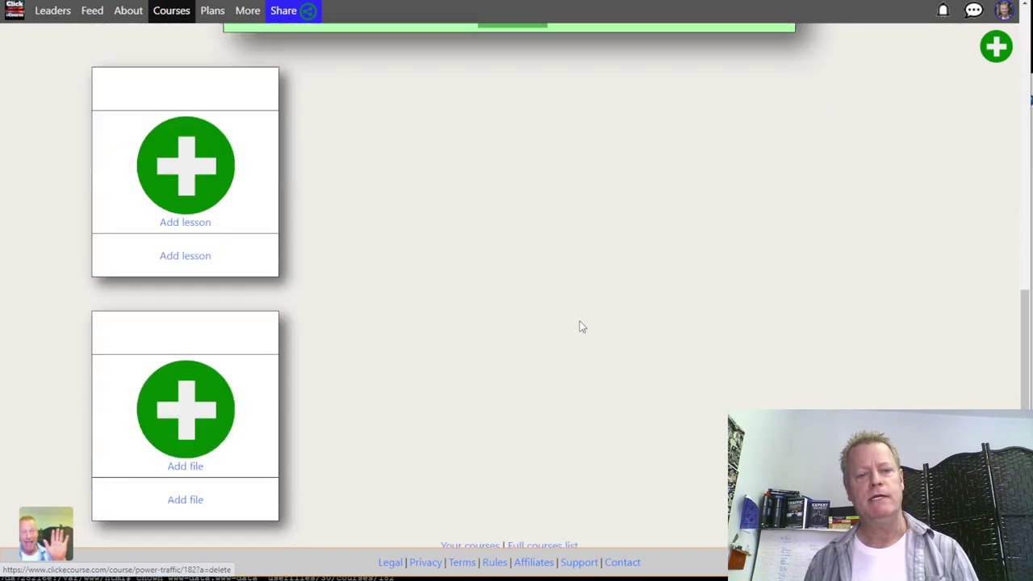
scroll(605, 319, "up", 8)
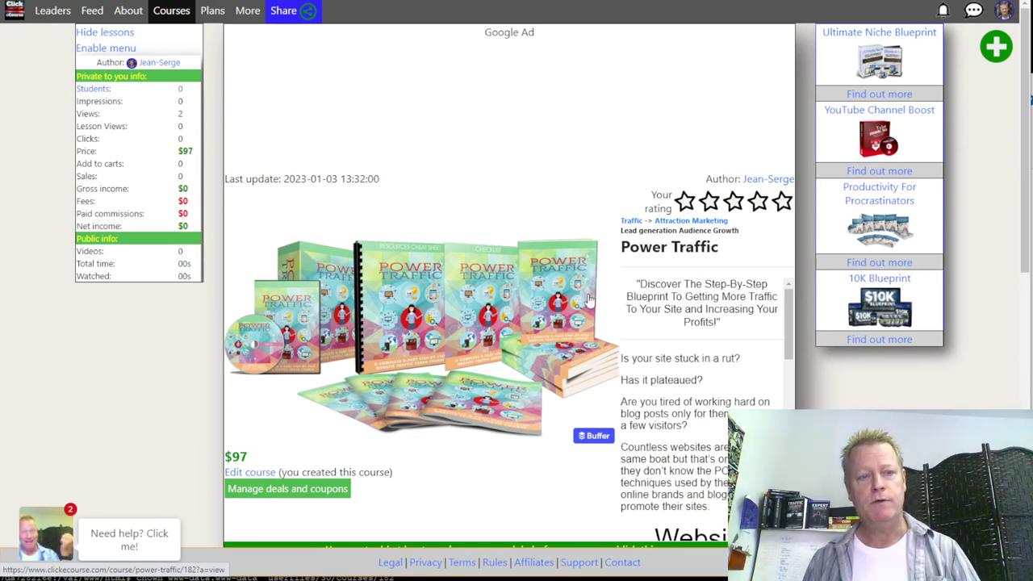
scroll(695, 295, "down", 6)
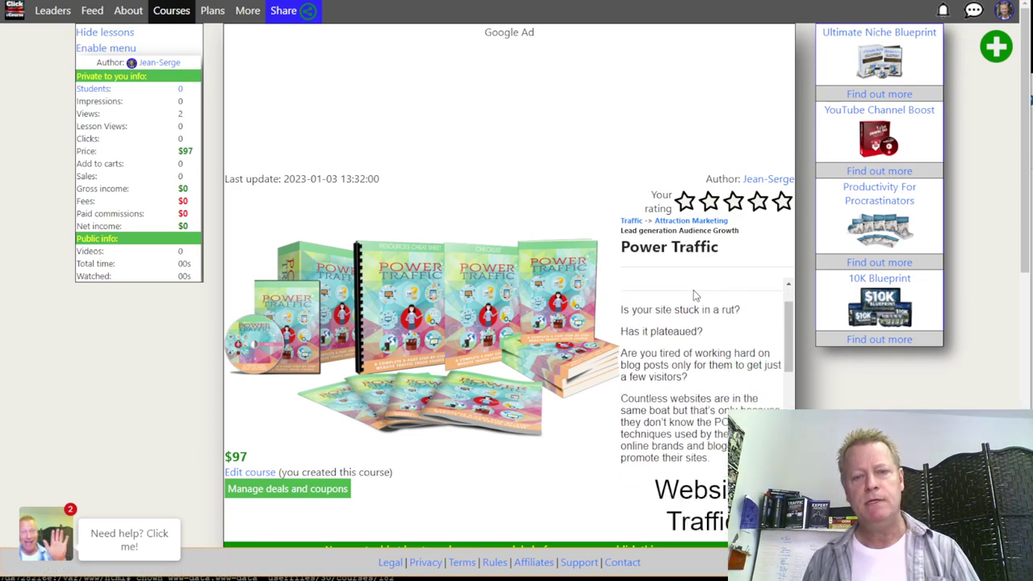
scroll(718, 426, "down", 4)
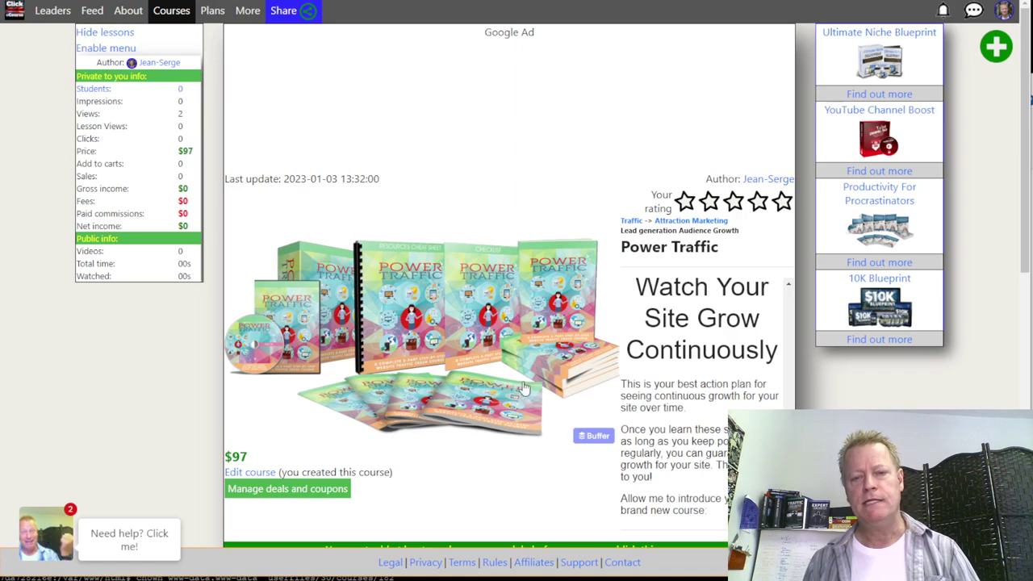
scroll(682, 208, "down", 6)
scroll(682, 208, "down", 2)
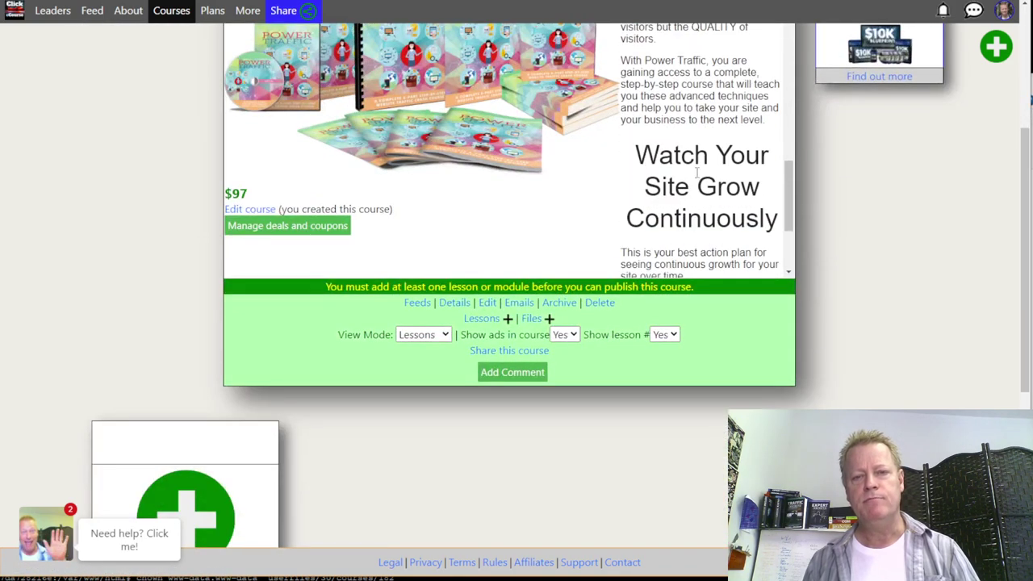
scroll(666, 200, "down", 5)
scroll(673, 175, "up", 5)
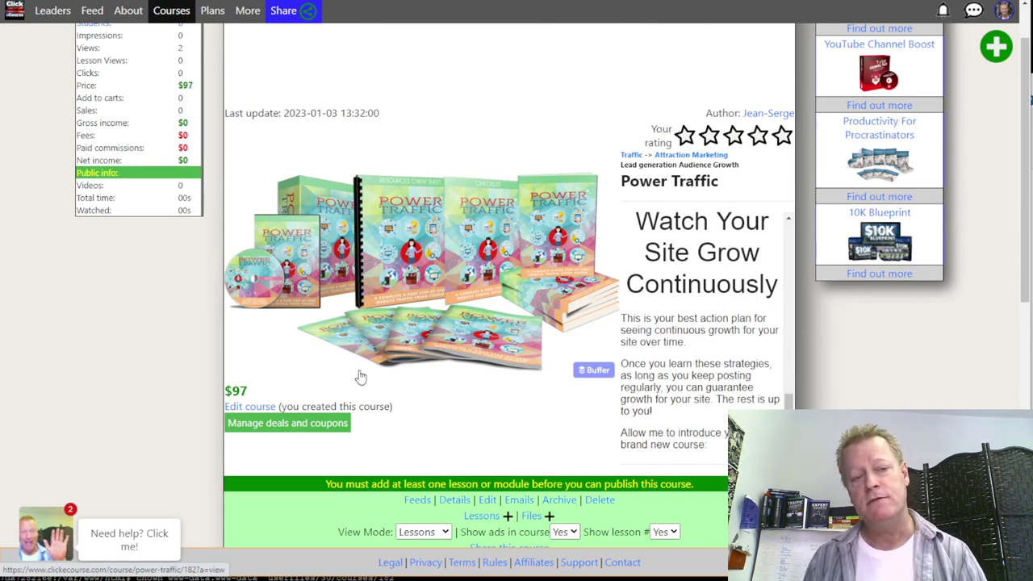
- Open the management of deals and coupons for the course and set the new deal's price to 17
scroll(307, 422, "down", 2)
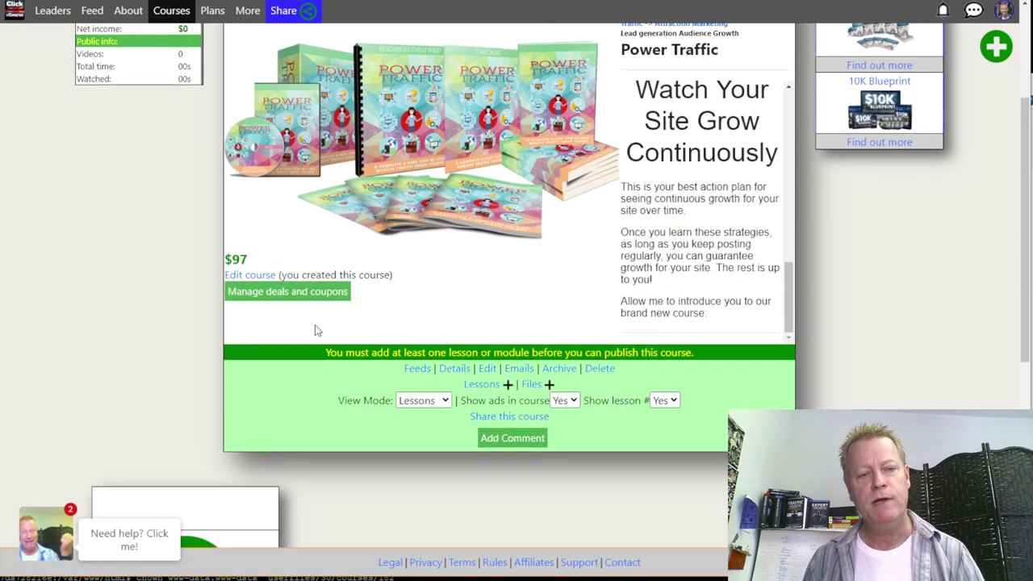
left_click(303, 292)
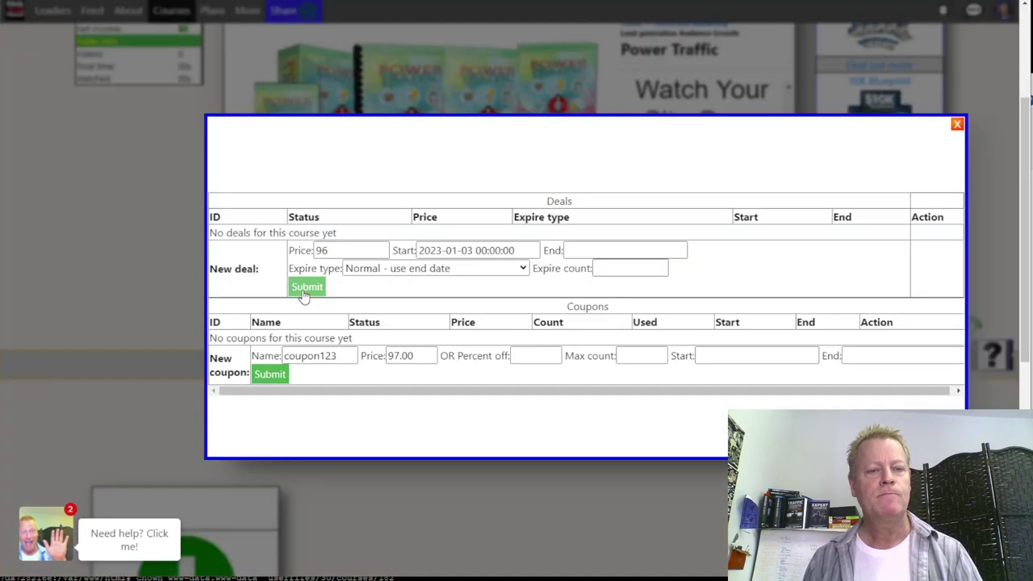
left_click_drag(328, 251, 310, 251)
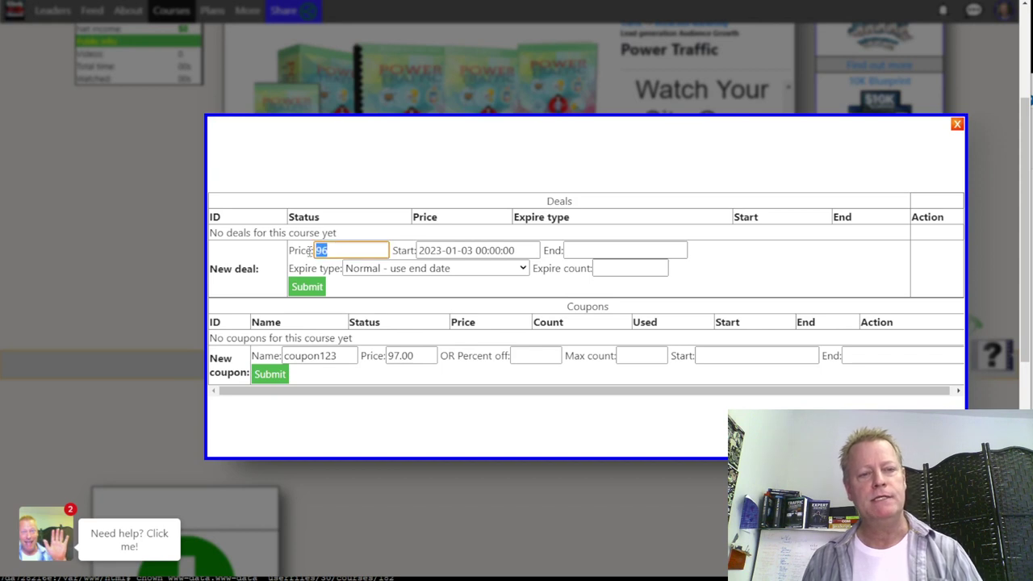
type("17")
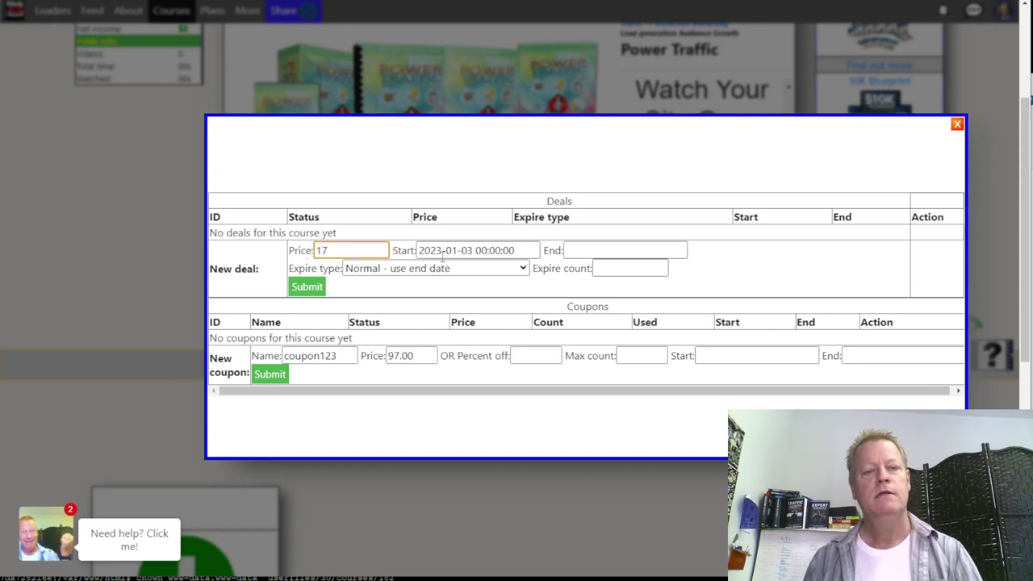
- Set the new deal's end date to 2023-01-31, submit the deal and close the deals and coupons window
left_click(465, 252)
double_click(465, 250)
left_click(609, 251)
type("2022")
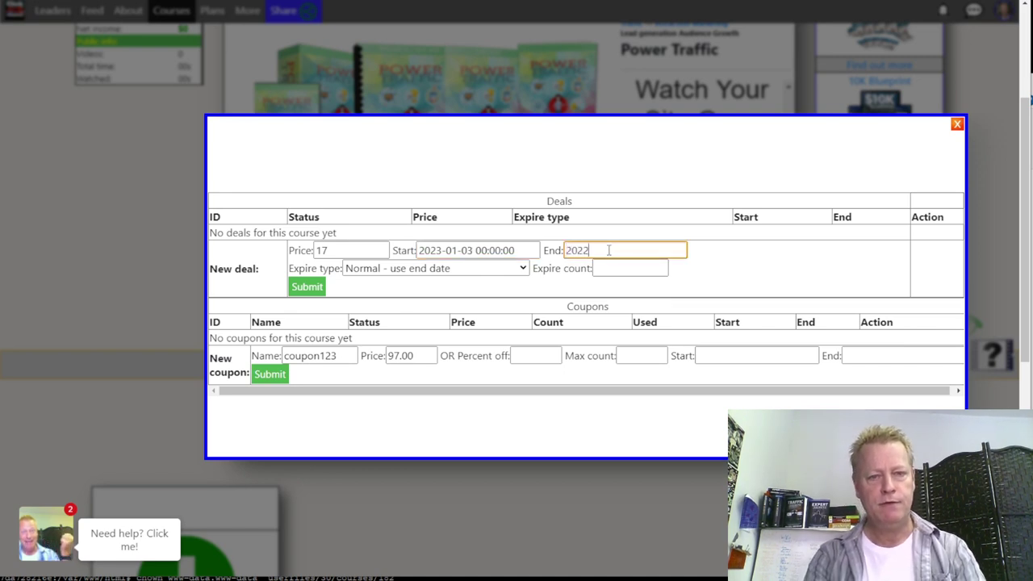
key("BackSpace")
type("3-01-31")
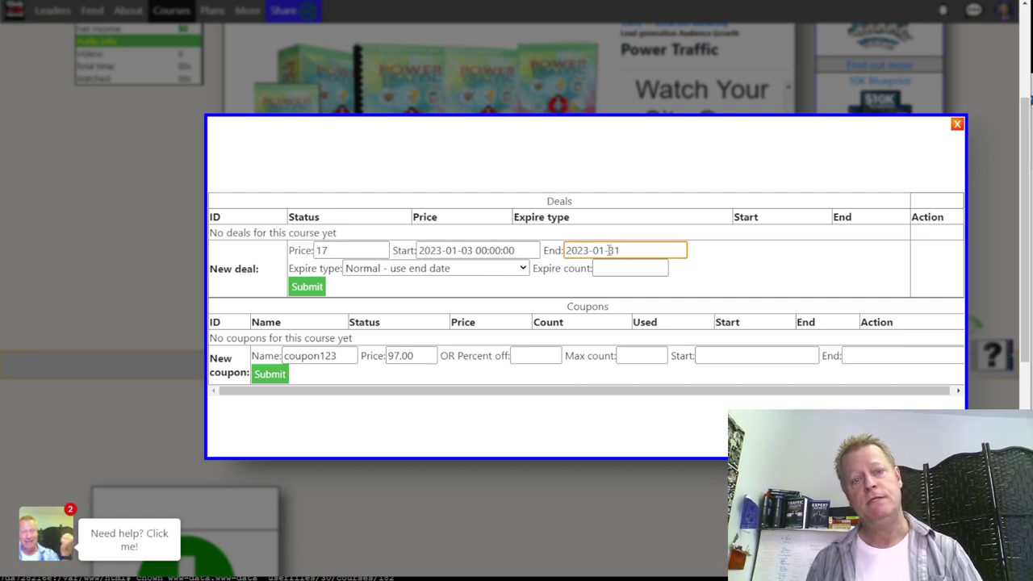
left_click(429, 300)
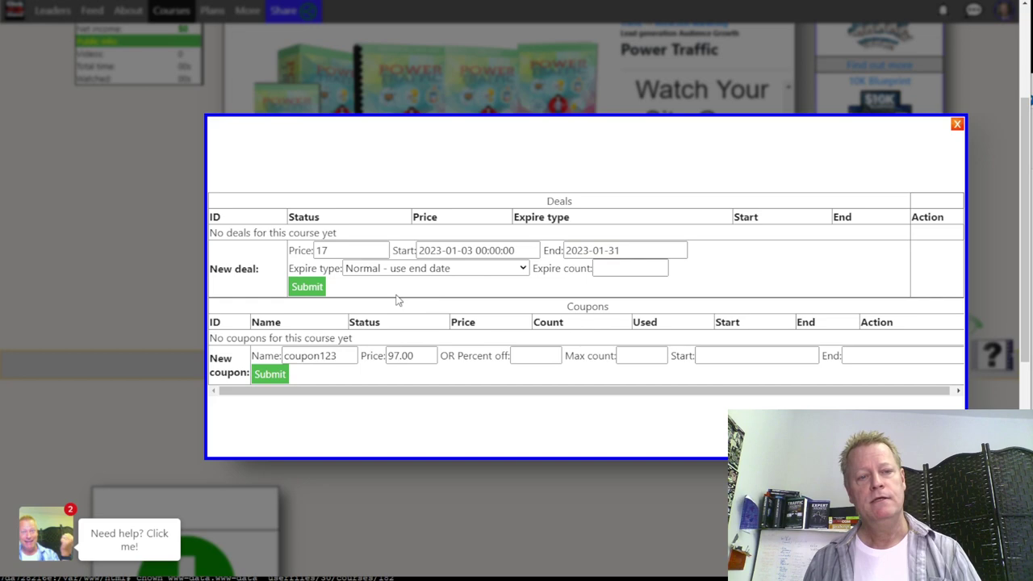
left_click(310, 288)
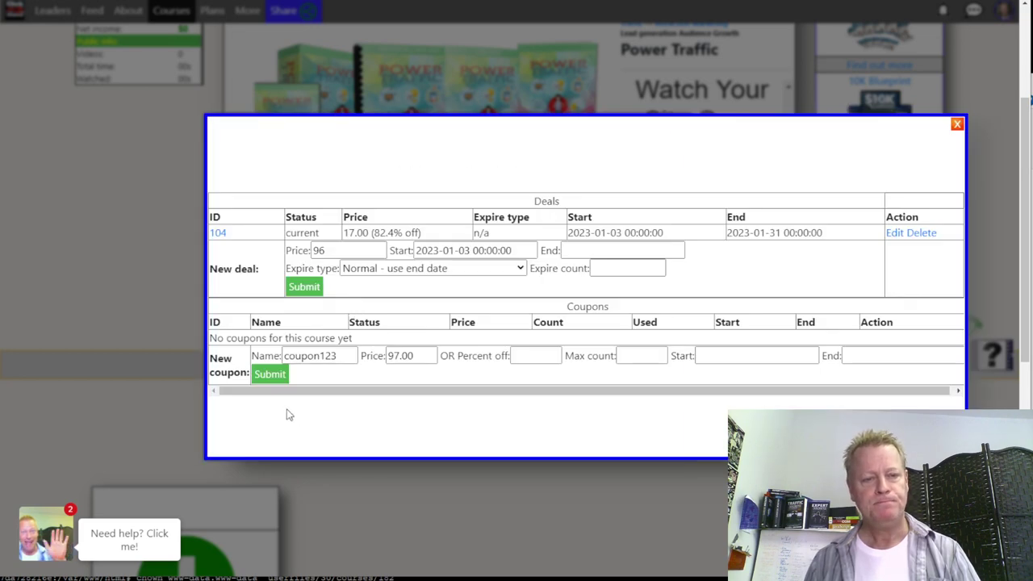
left_click(957, 125)
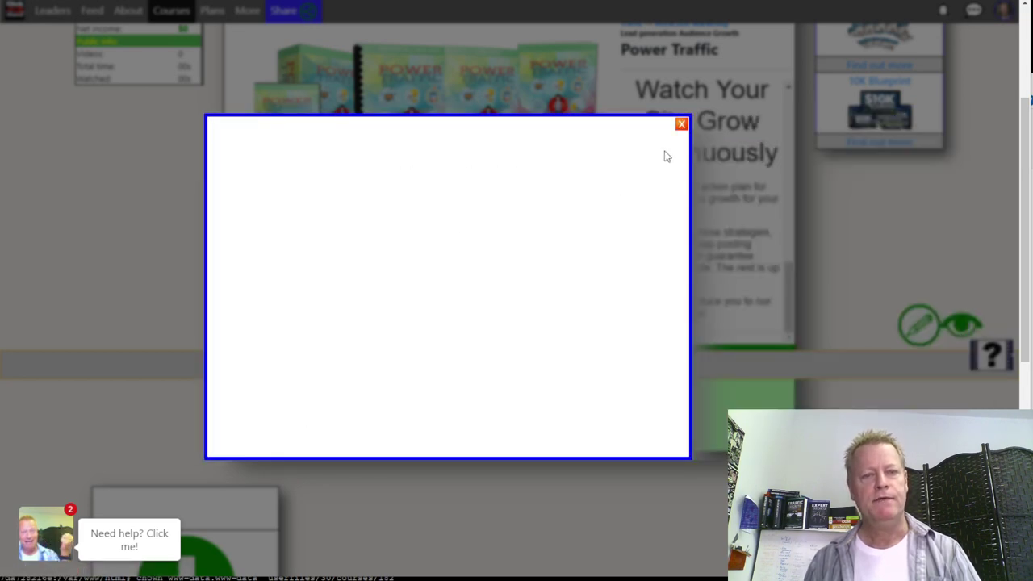
left_click(681, 125)
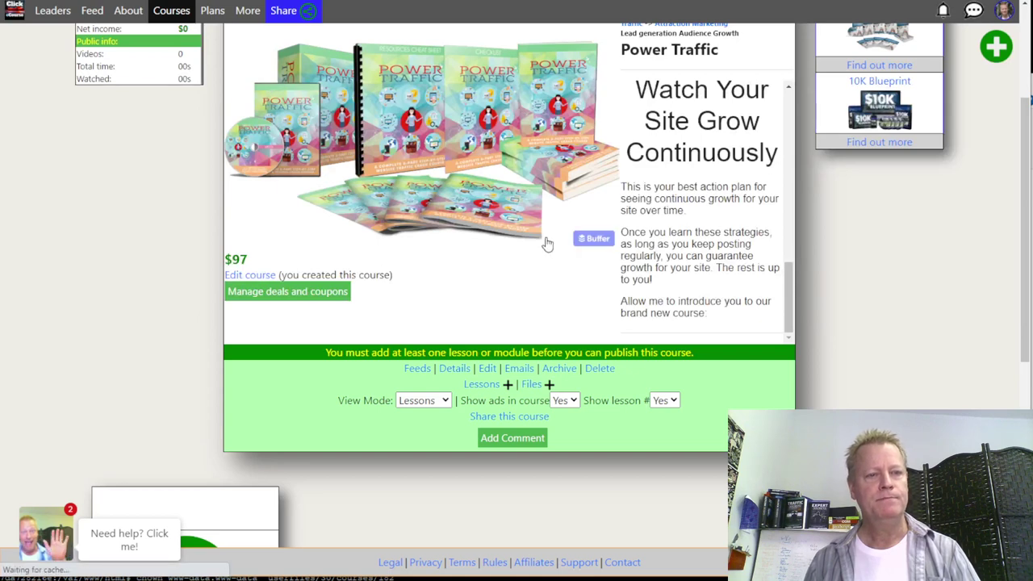
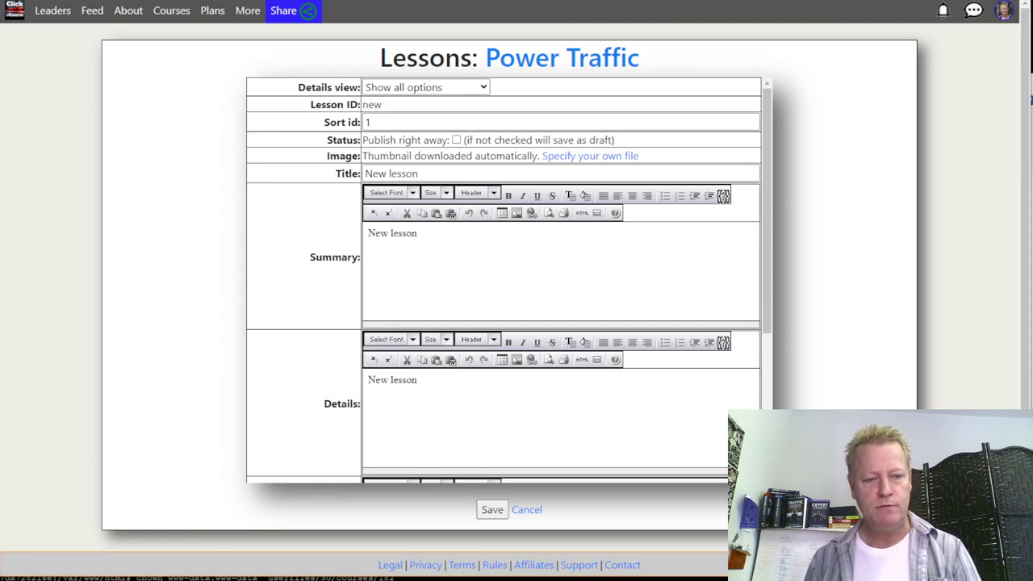
- Switch to File Explorer and examine the PowerTrafficVIDS folder, including the contents of its Module 1 - Videos and Module 2 - Upsell Page folders
left_click(161, 556)
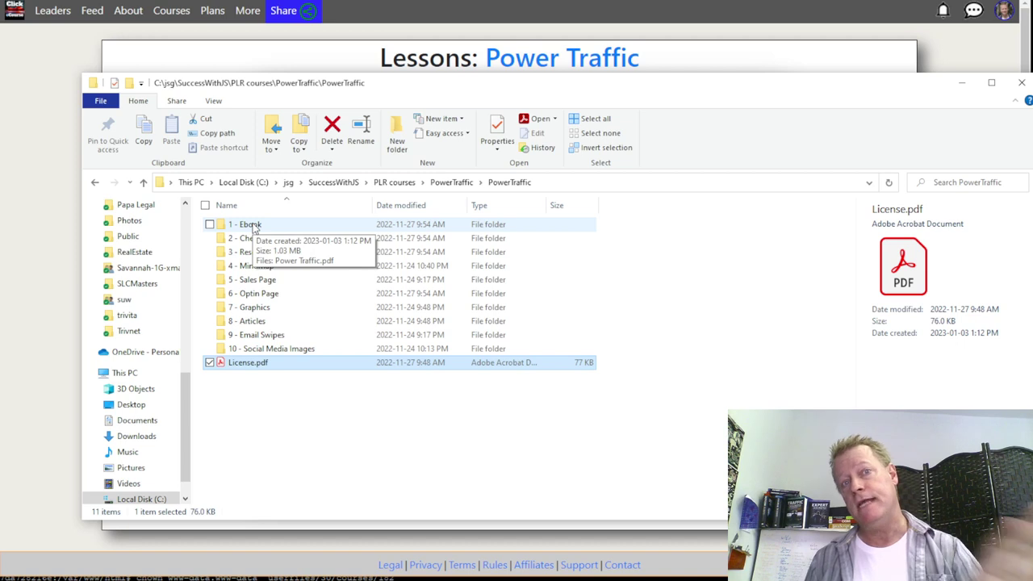
left_click(452, 182)
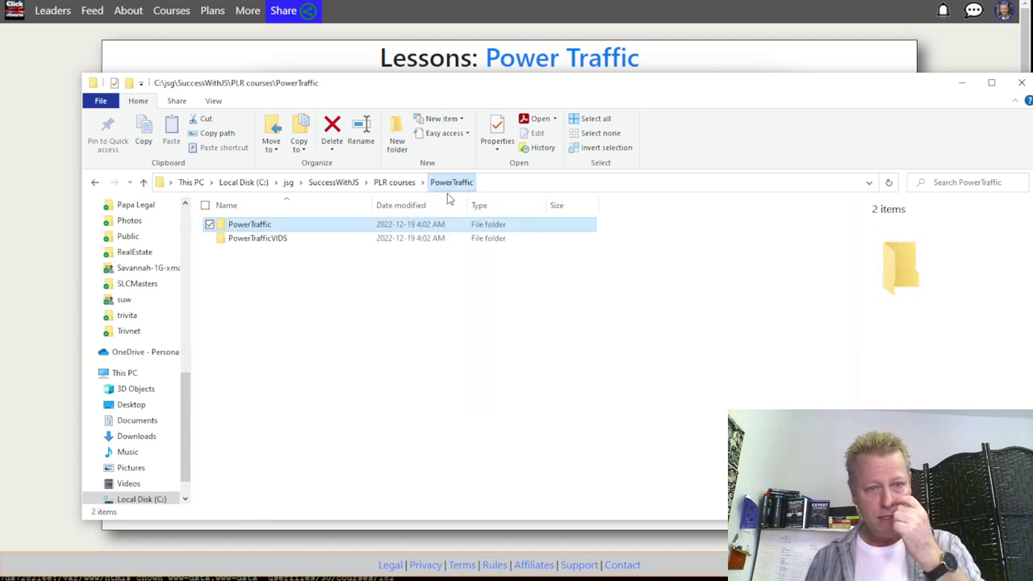
double_click(288, 238)
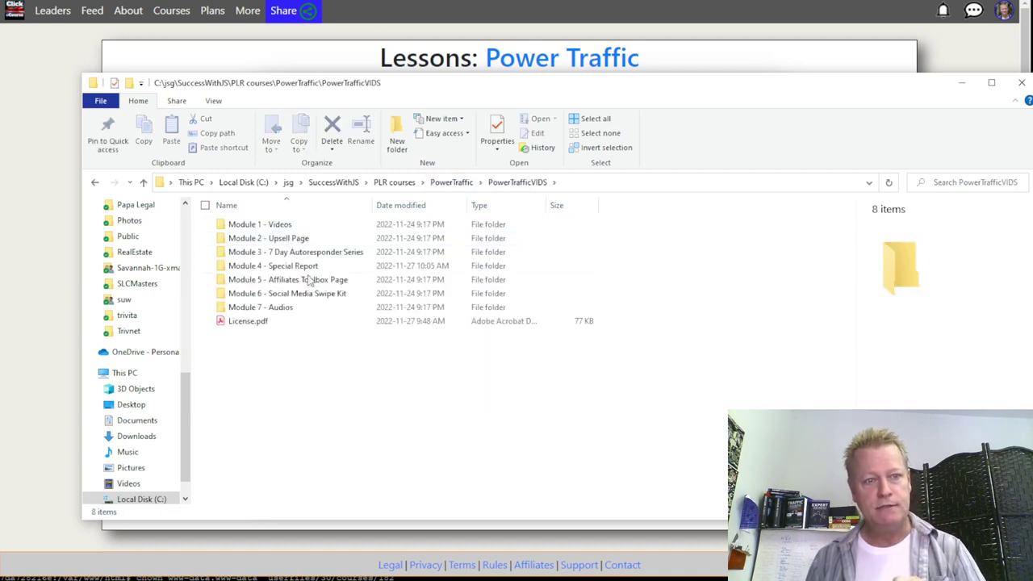
double_click(286, 226)
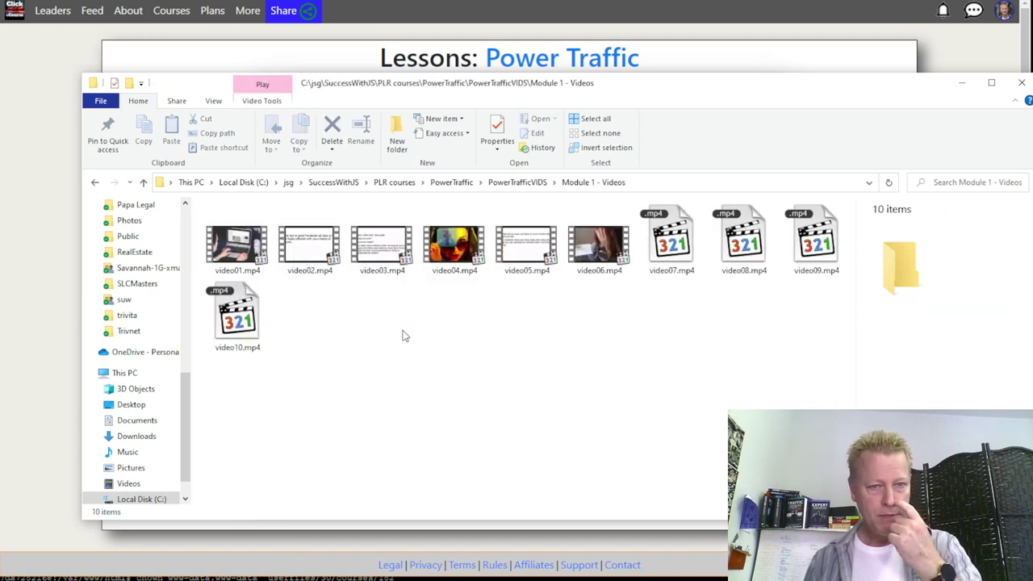
left_click(518, 183)
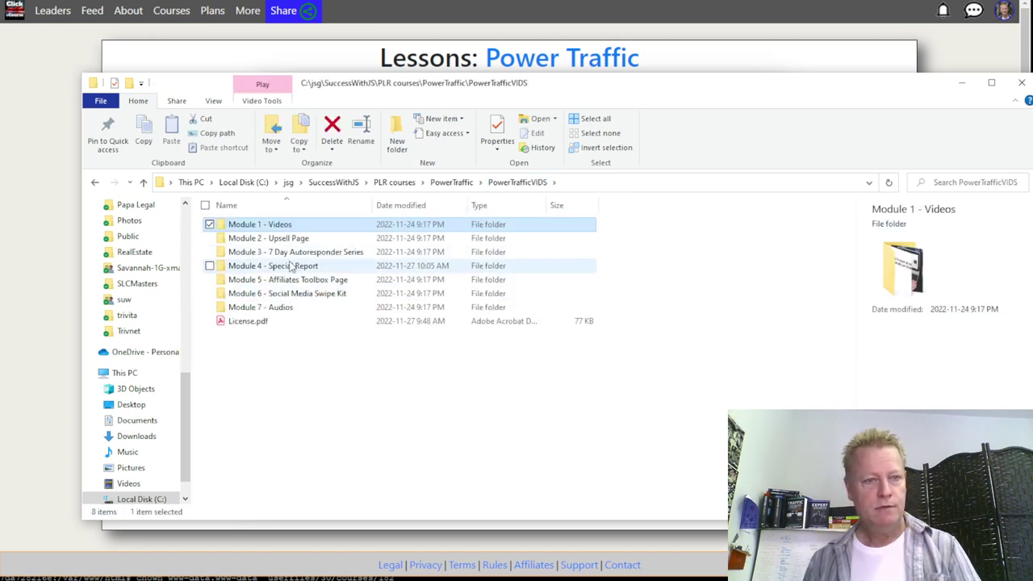
double_click(311, 239)
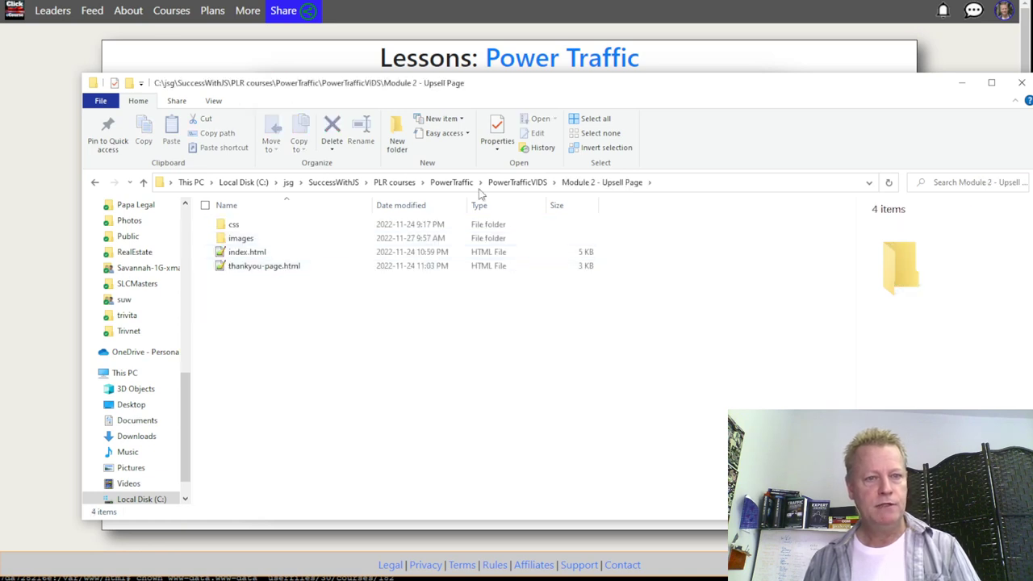
left_click(517, 182)
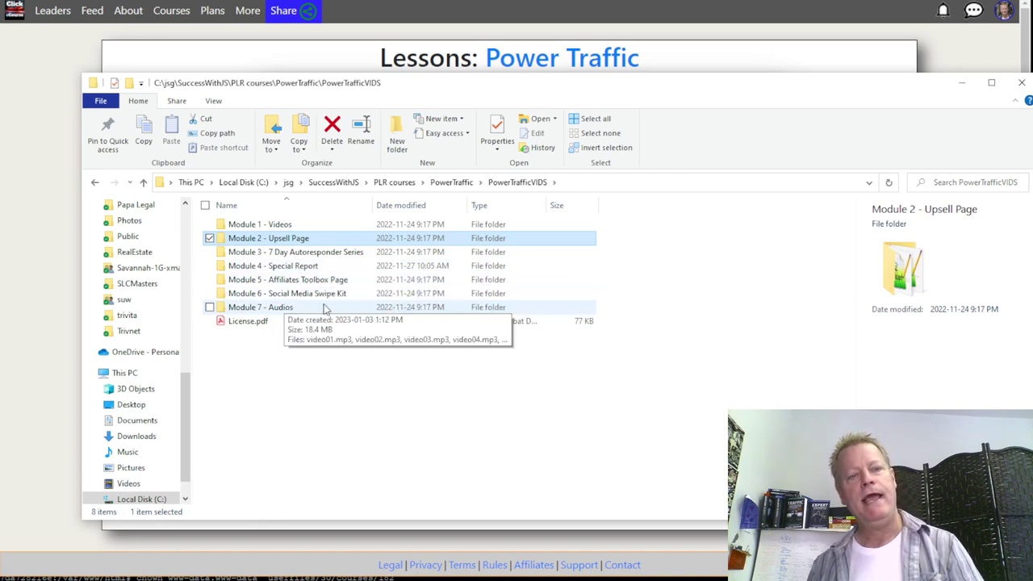
- Play video01.mp4 from the Module 1 - Videos folder, skim through it, and pause on its opening title slide
double_click(281, 226)
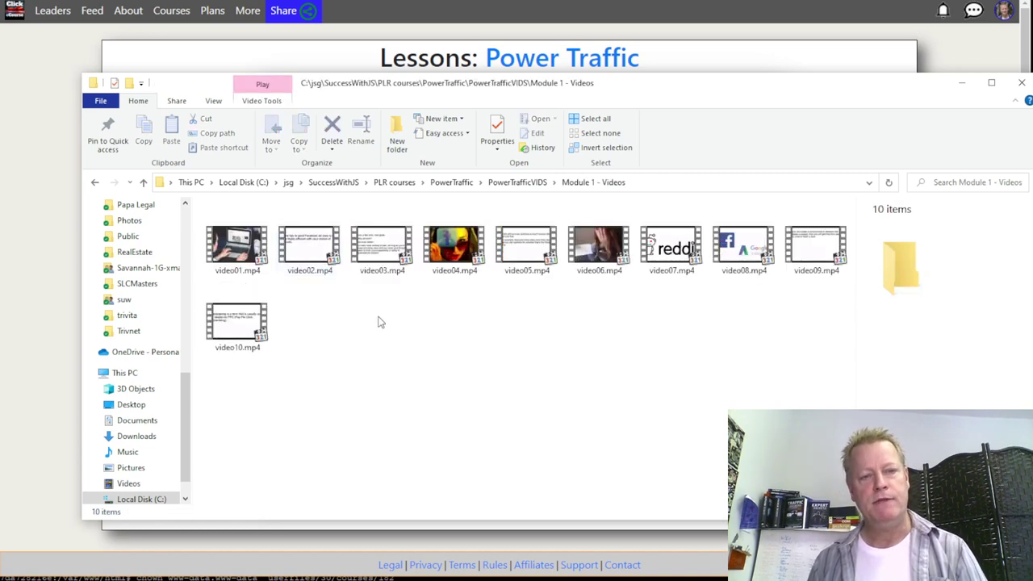
left_click(257, 252)
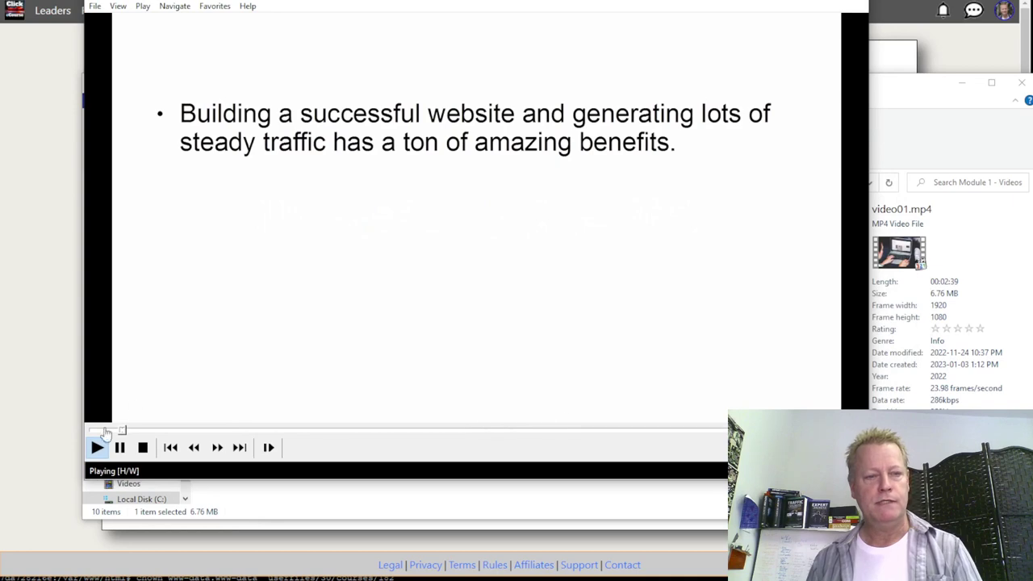
left_click(92, 430)
left_click_drag(89, 431, 725, 436)
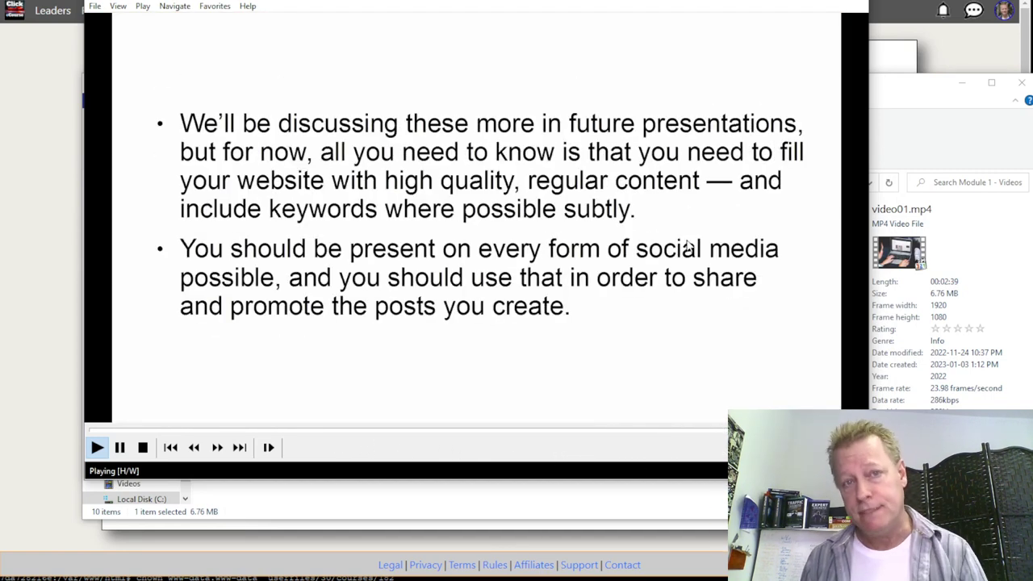
left_click_drag(754, 408, 93, 429)
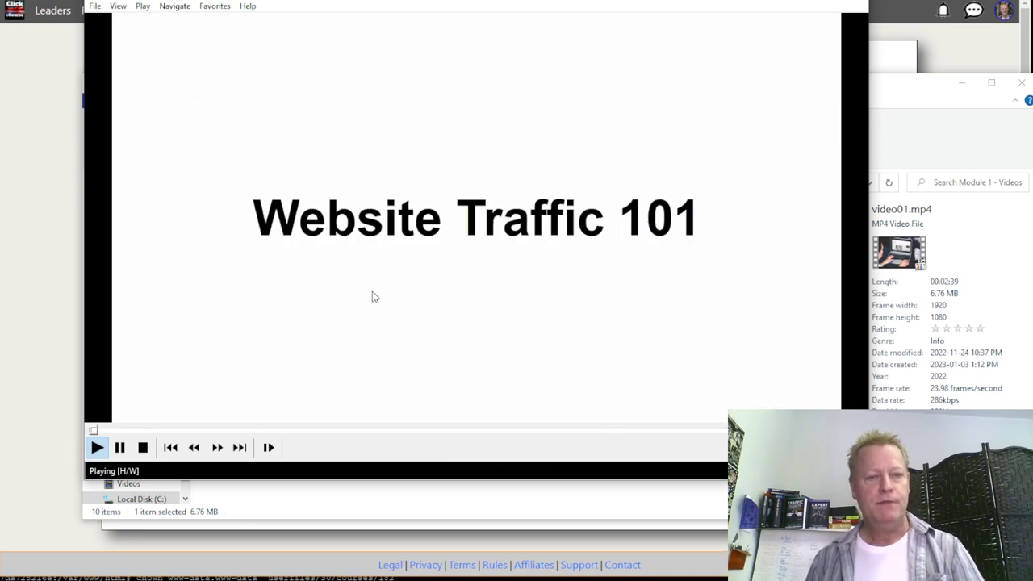
left_click(397, 276)
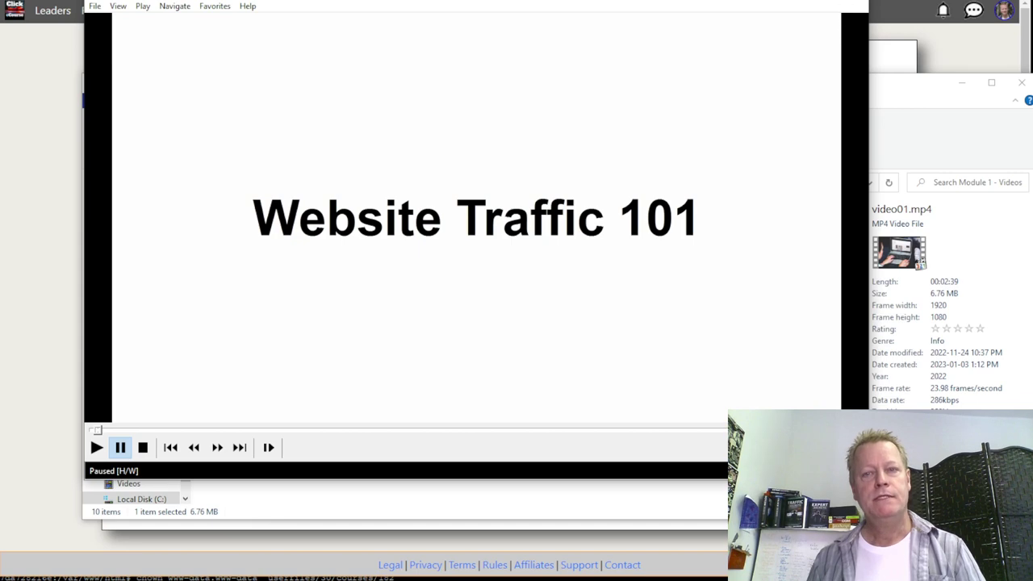
- Close the video player, return to the new lesson form in the browser, and enter "Introduction" as the lesson's title and summary
left_click(860, 3)
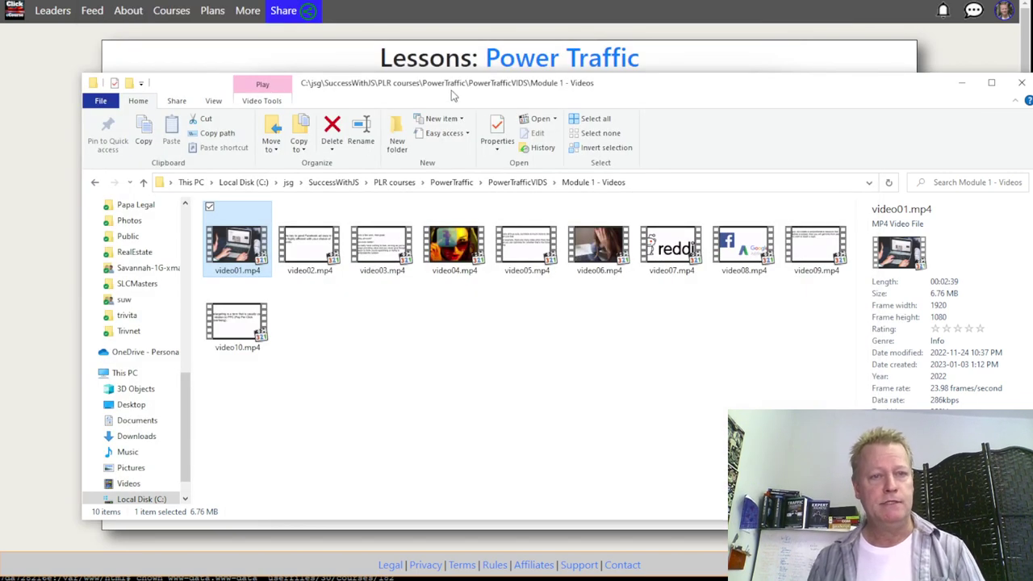
left_click(349, 67)
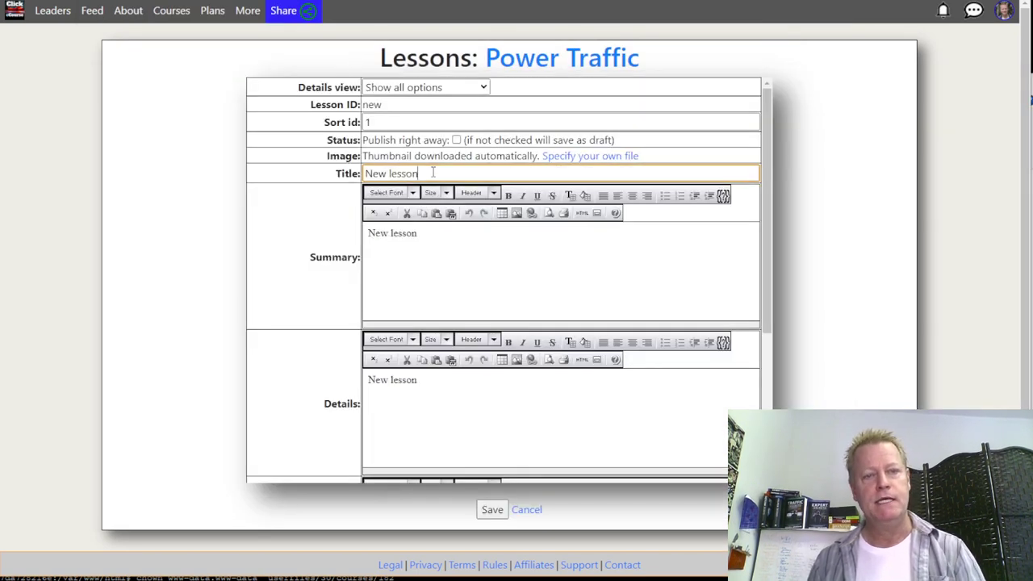
left_click(332, 179)
type("Introduction")
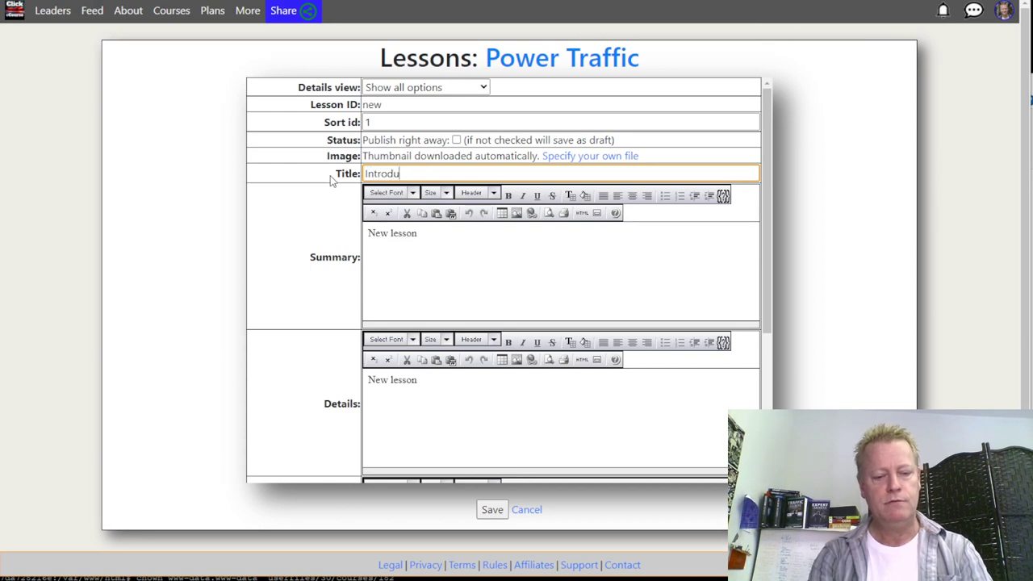
left_click(426, 246)
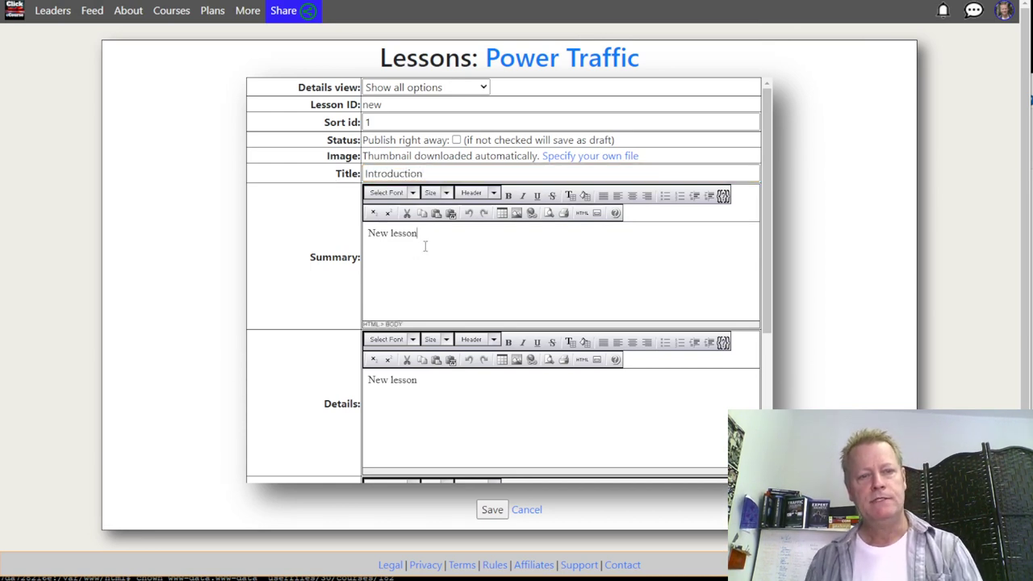
left_click_drag(435, 237, 352, 247)
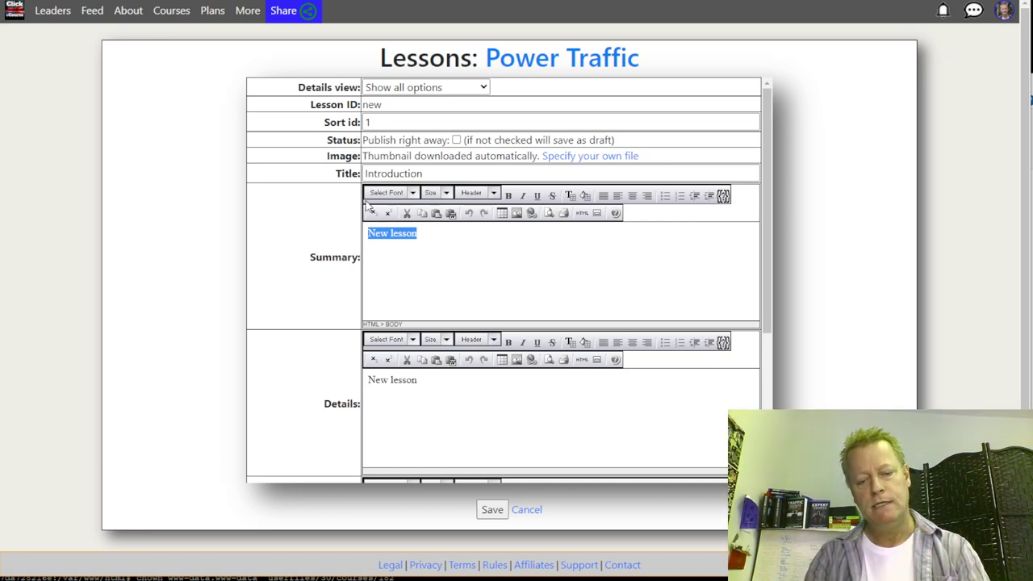
type("Introduction")
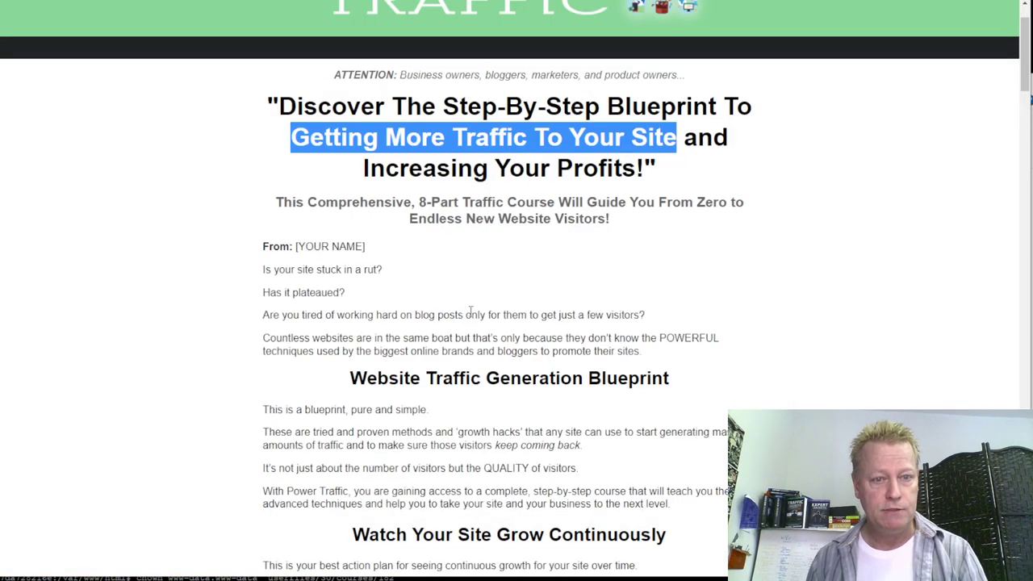
- Examine the Power Traffic sales page, including its list of eight guides, the fast-action bonuses and the pricing section
scroll(468, 313, "down", 20)
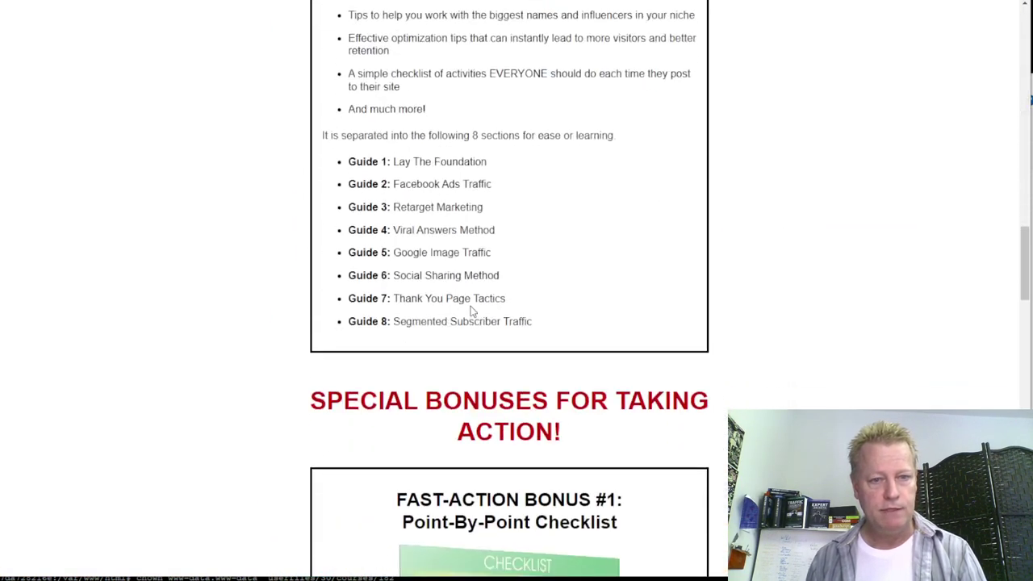
scroll(472, 311, "down", 3)
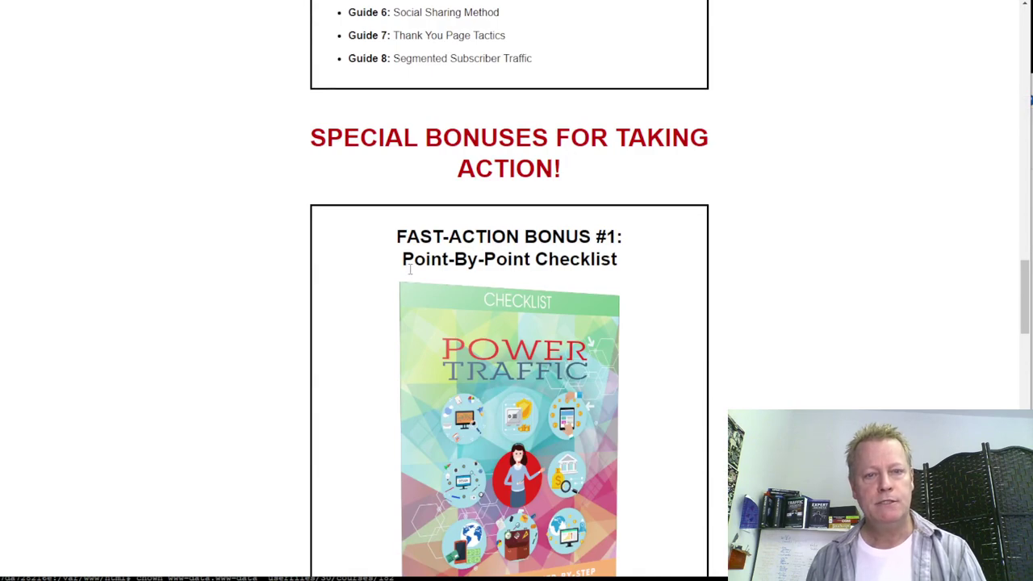
scroll(610, 281, "down", 7)
scroll(485, 331, "down", 13)
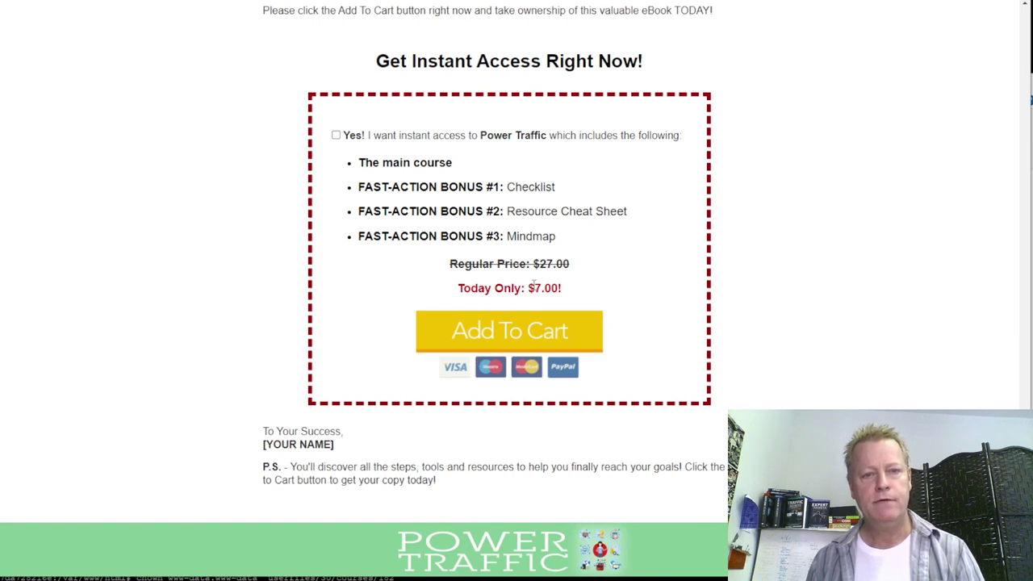
scroll(535, 268, "up", 9)
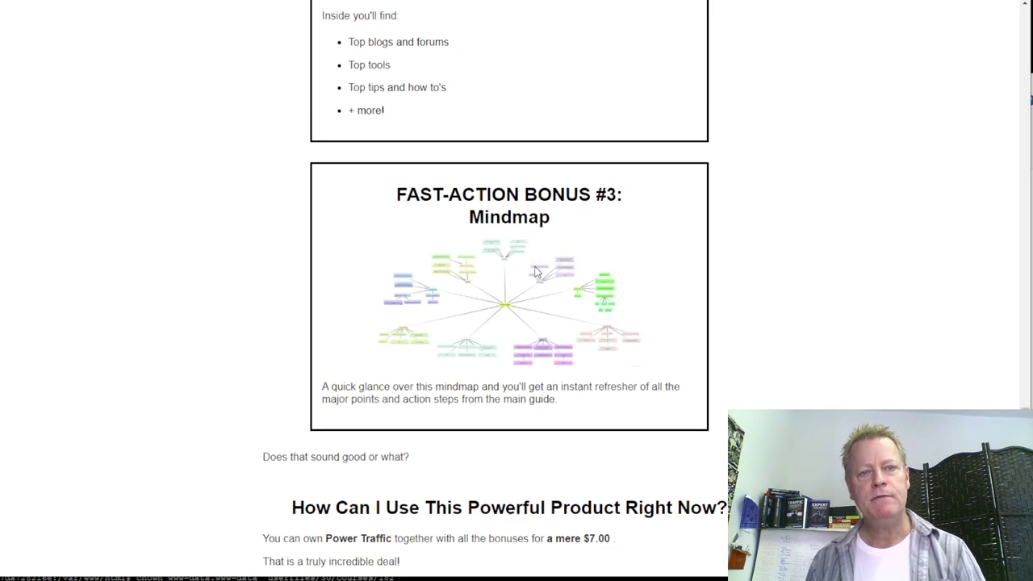
scroll(535, 272, "up", 12)
scroll(535, 272, "up", 10)
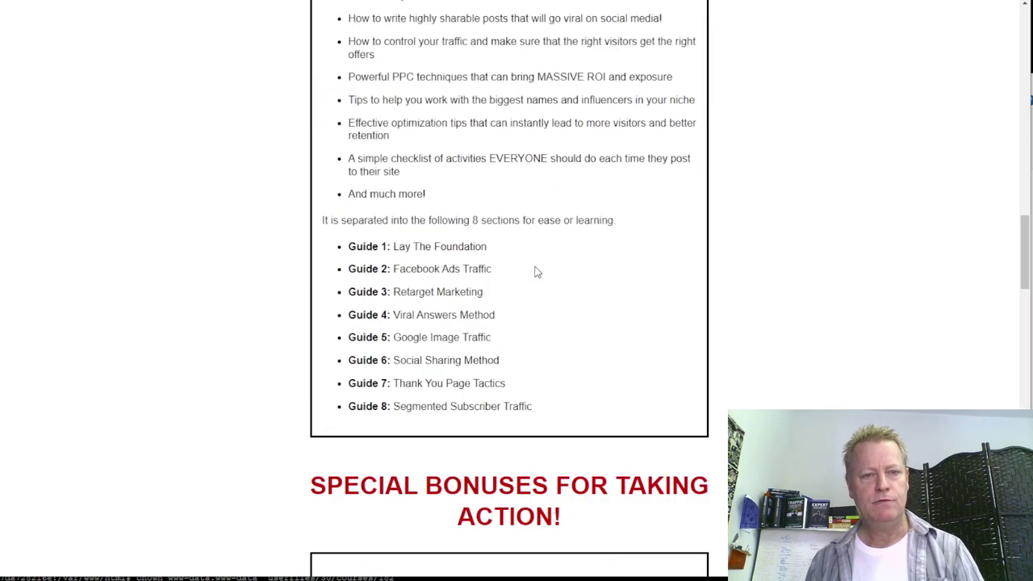
scroll(535, 272, "down", 5)
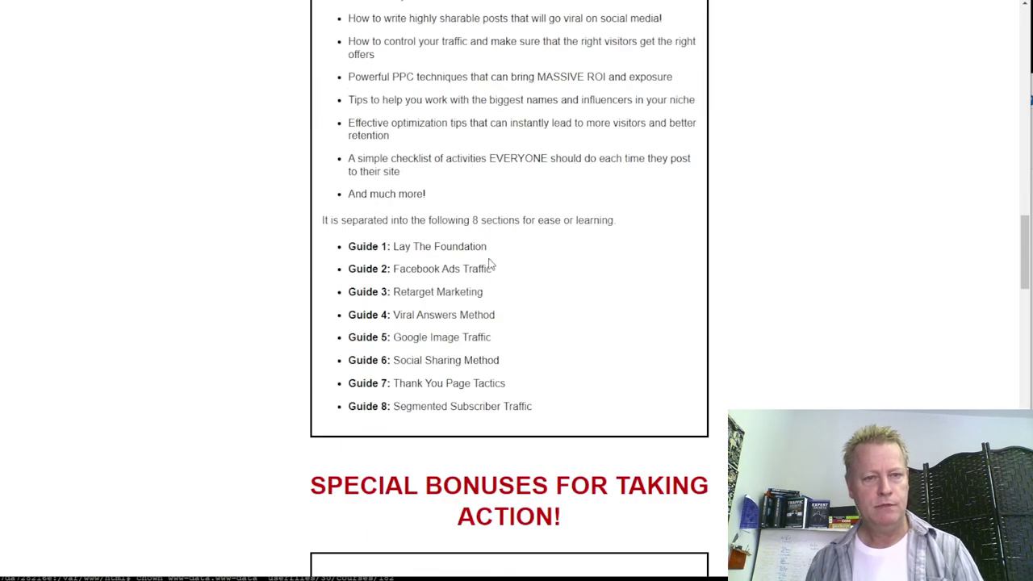
scroll(461, 314, "up", 4)
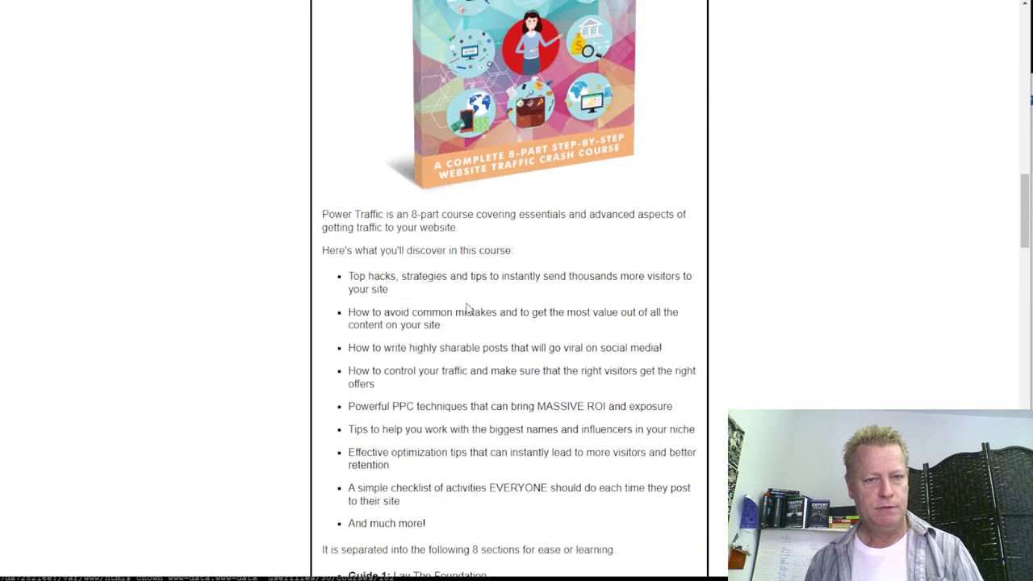
scroll(466, 307, "up", 16)
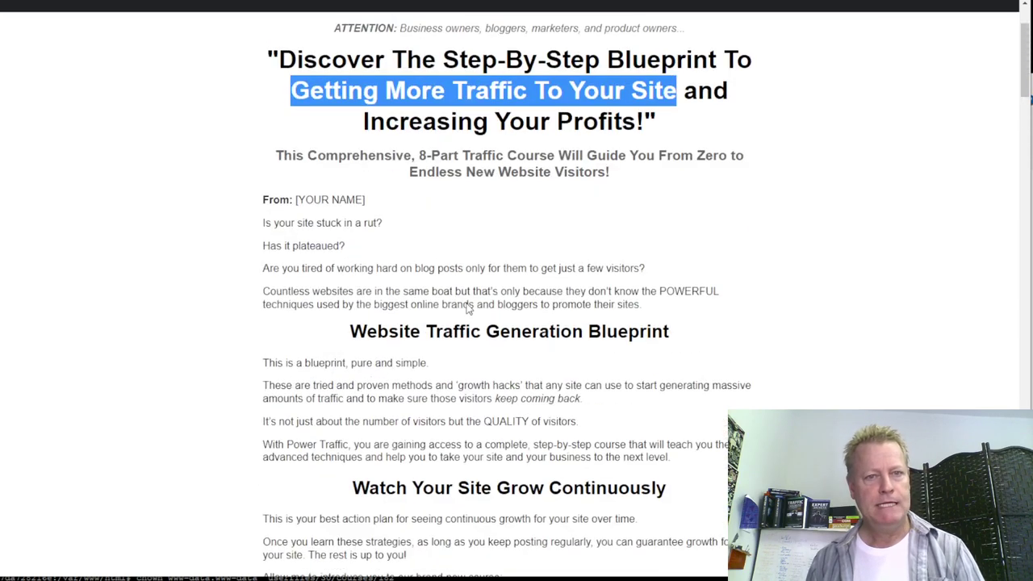
scroll(469, 308, "down", 10)
scroll(463, 304, "down", 8)
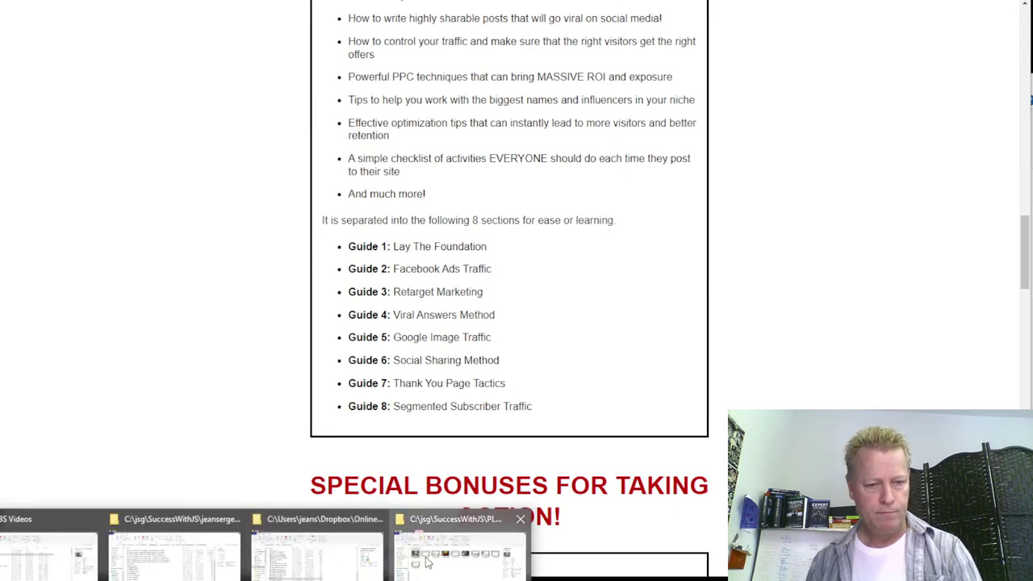
- Check the Module 1 - Videos folder, then return to the lesson form and extend the summary to "Introduction to the course"
left_click(460, 548)
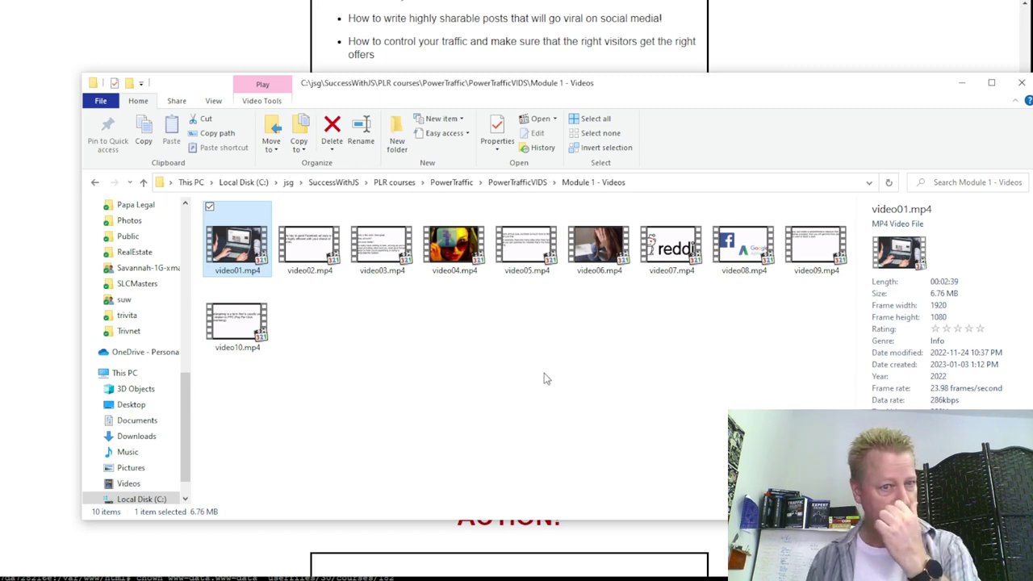
key("alt")
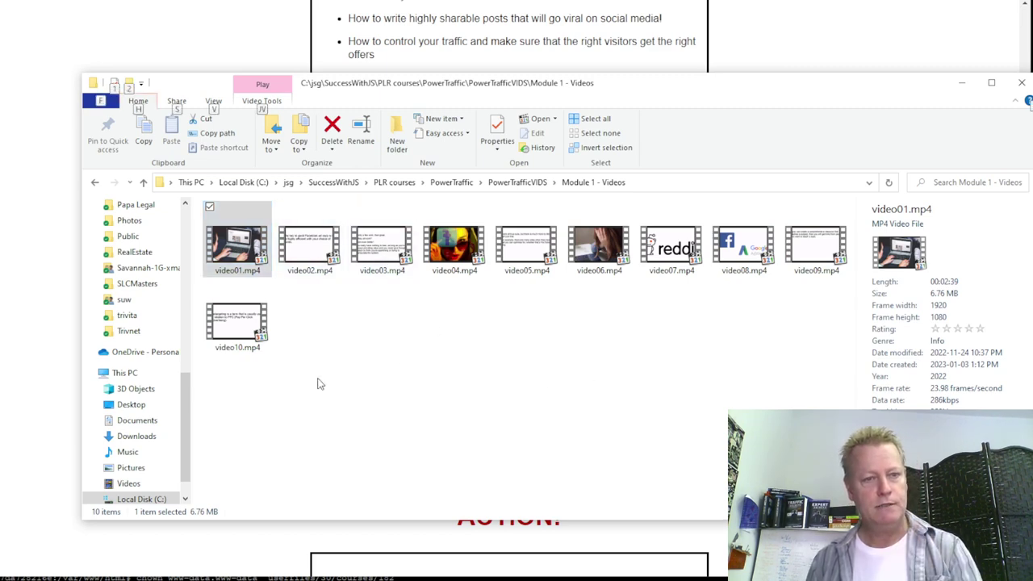
left_click(260, 530)
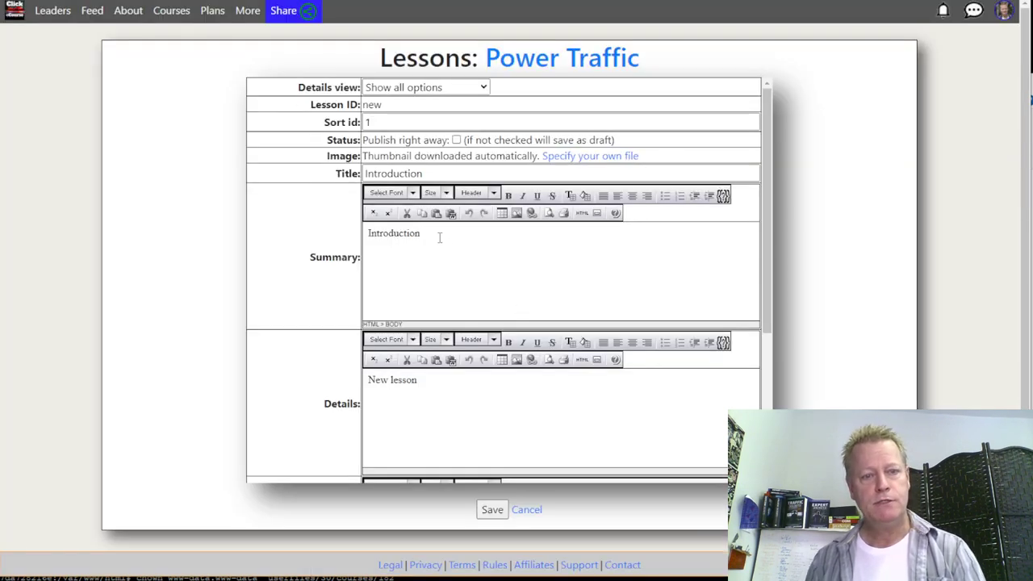
type("to the ")
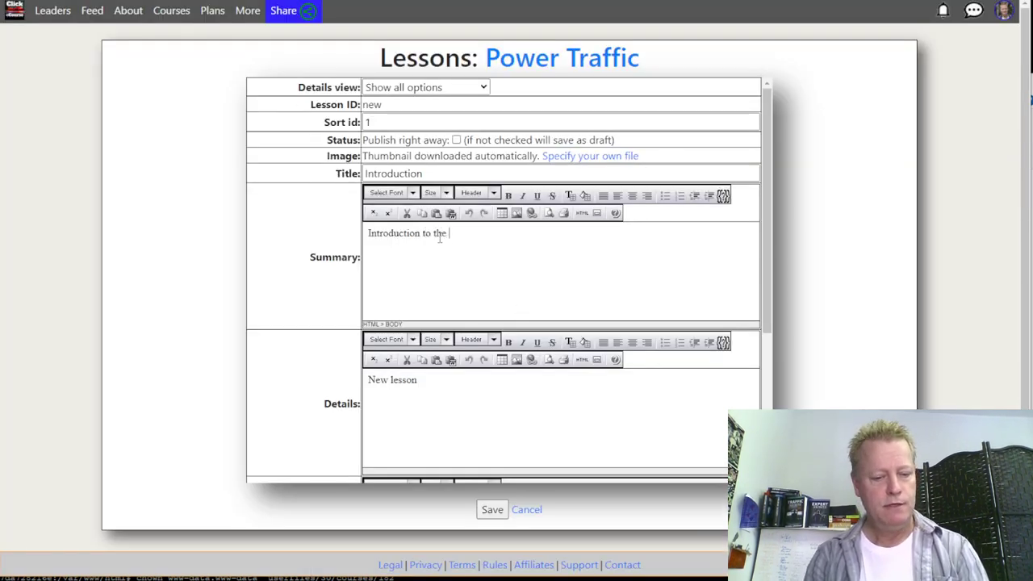
type("course")
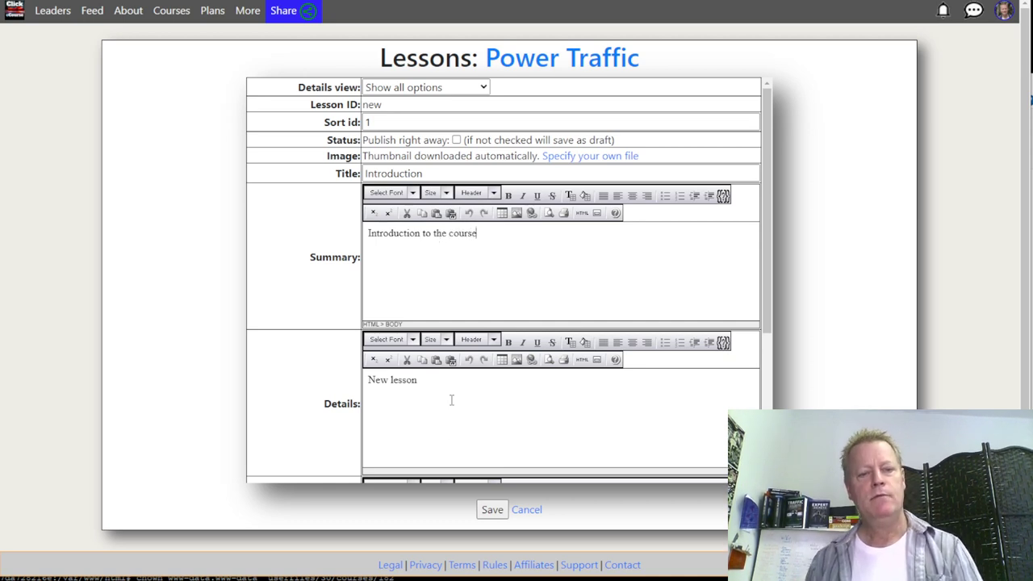
- Switch the lesson to video file upload, choose video01.mp4 from the PowerTrafficVIDS folder's Module 1 - Videos subfolder, and save the lesson
left_click_drag(449, 395, 344, 381)
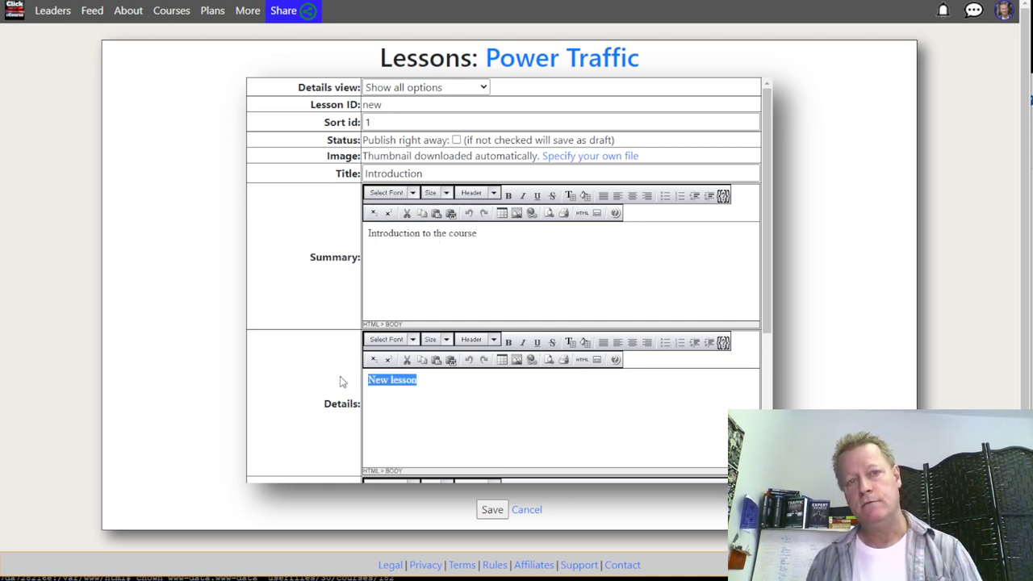
scroll(301, 396, "down", 3)
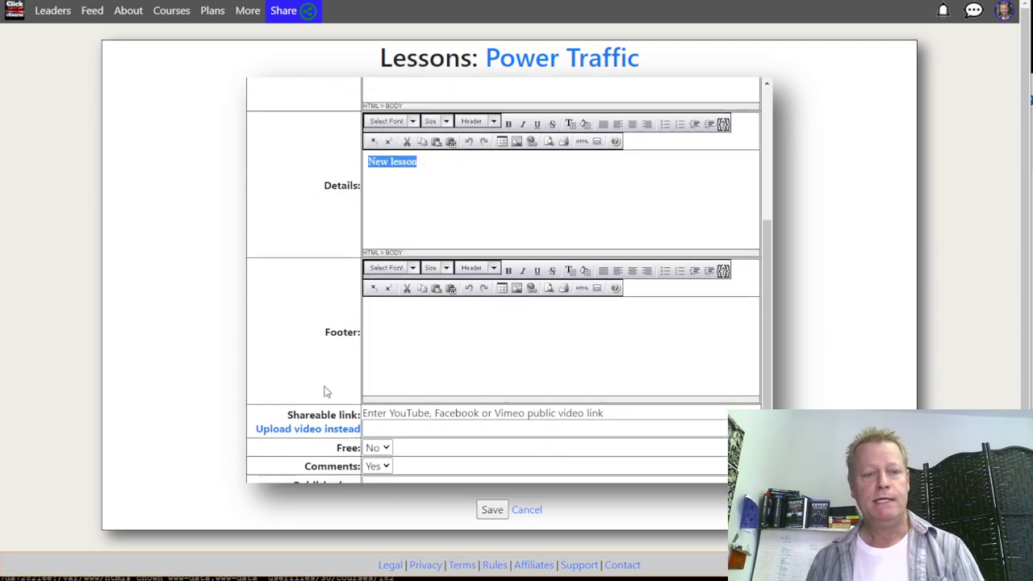
left_click(305, 427)
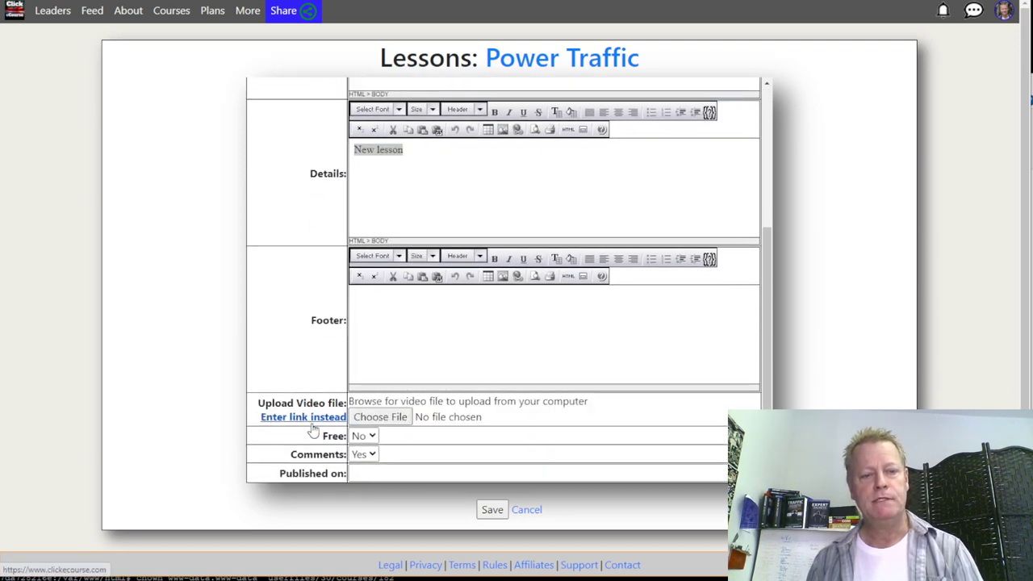
left_click(377, 417)
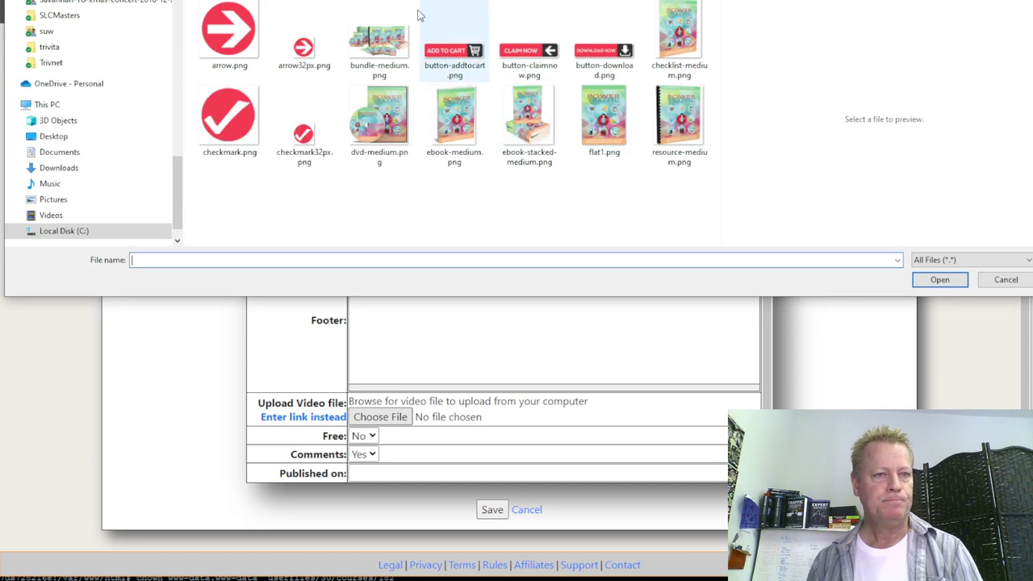
key("alt+Up")
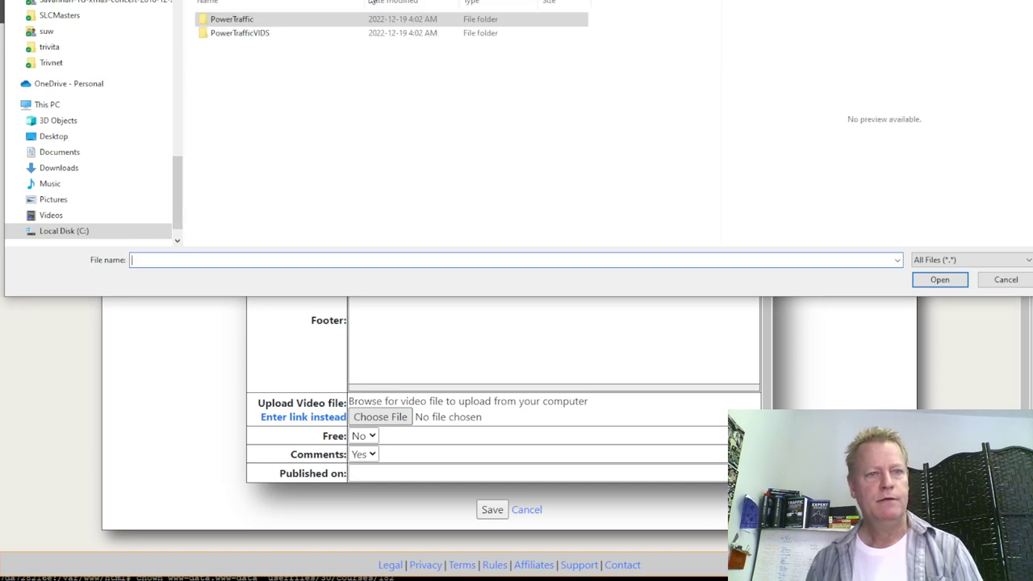
left_click(250, 34)
double_click(259, 34)
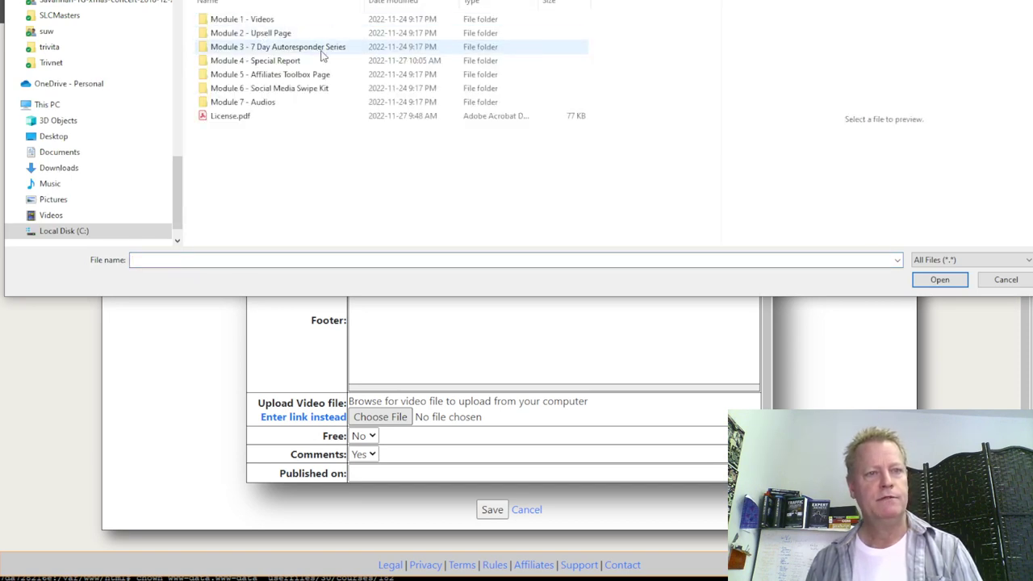
double_click(278, 19)
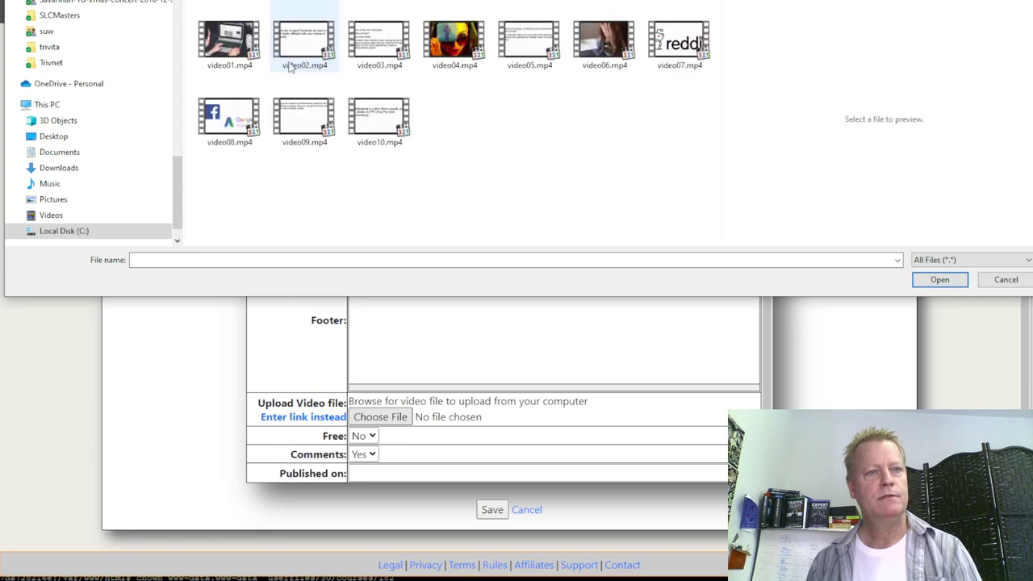
double_click(229, 42)
scroll(490, 397, "down", 1)
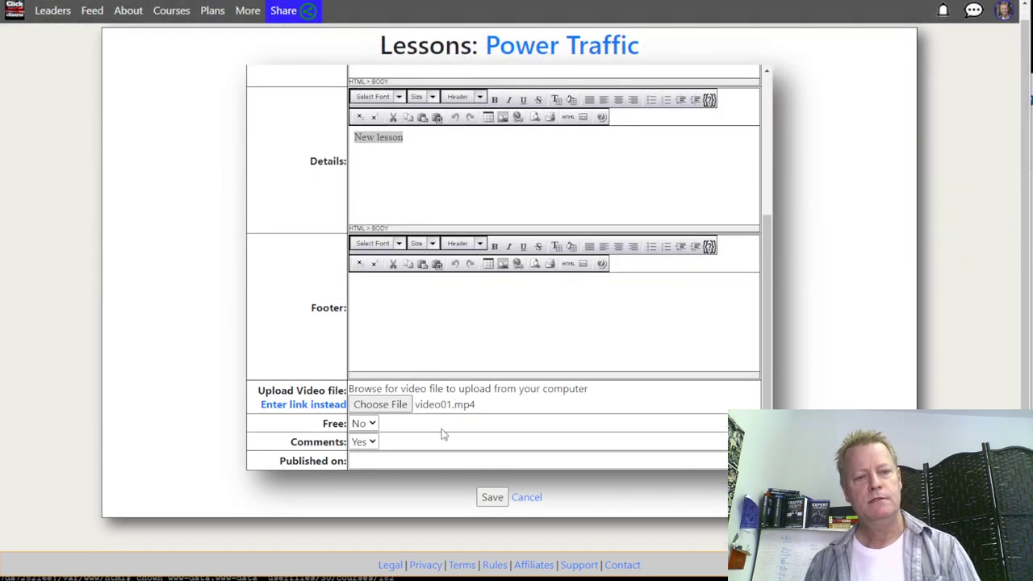
left_click(493, 498)
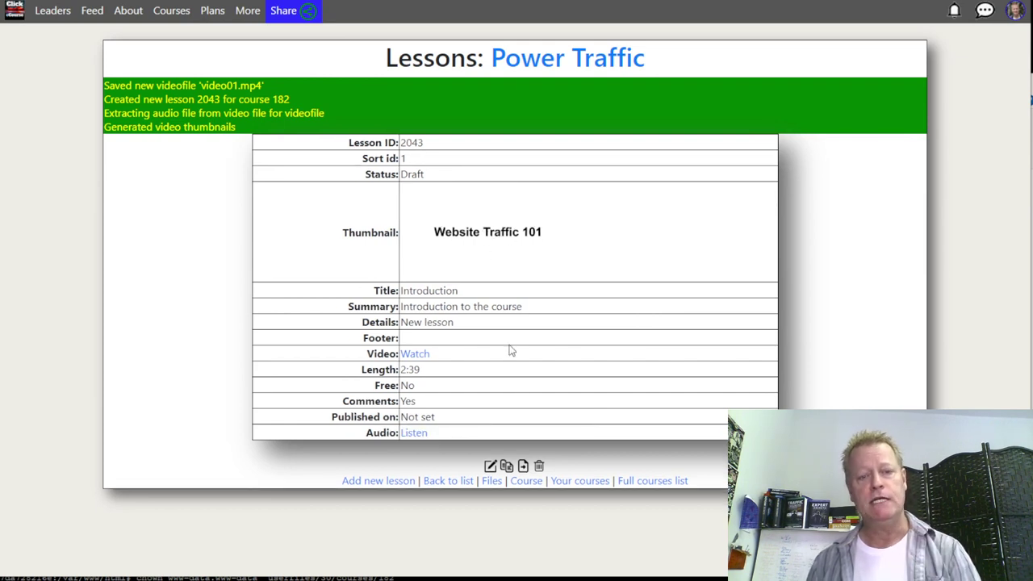
- Edit the saved lesson, regenerate its video thumbnails with a count of 10, and select the laptop-on-desk image as the thumbnail
left_click(490, 467)
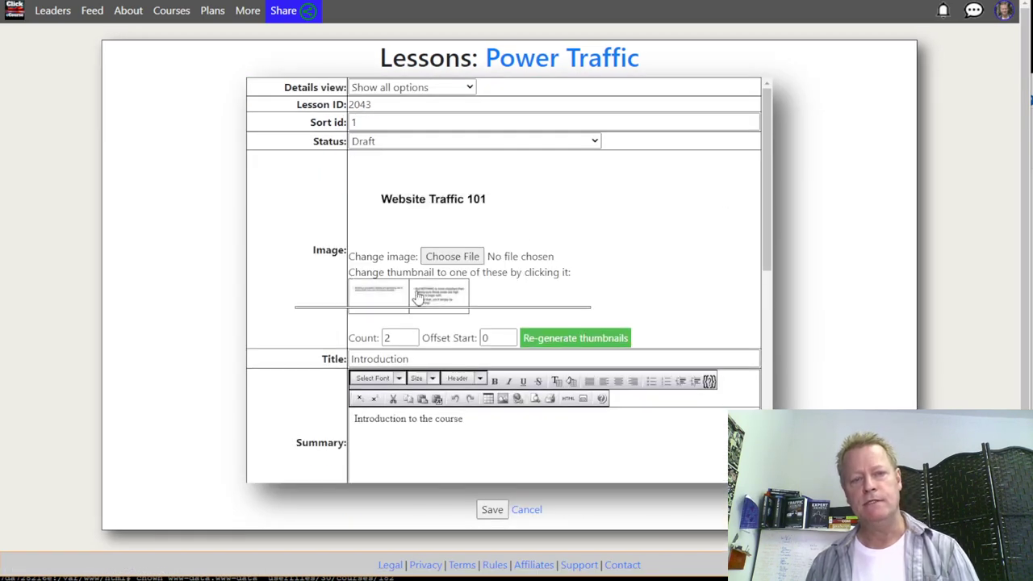
mouse_move(495, 349)
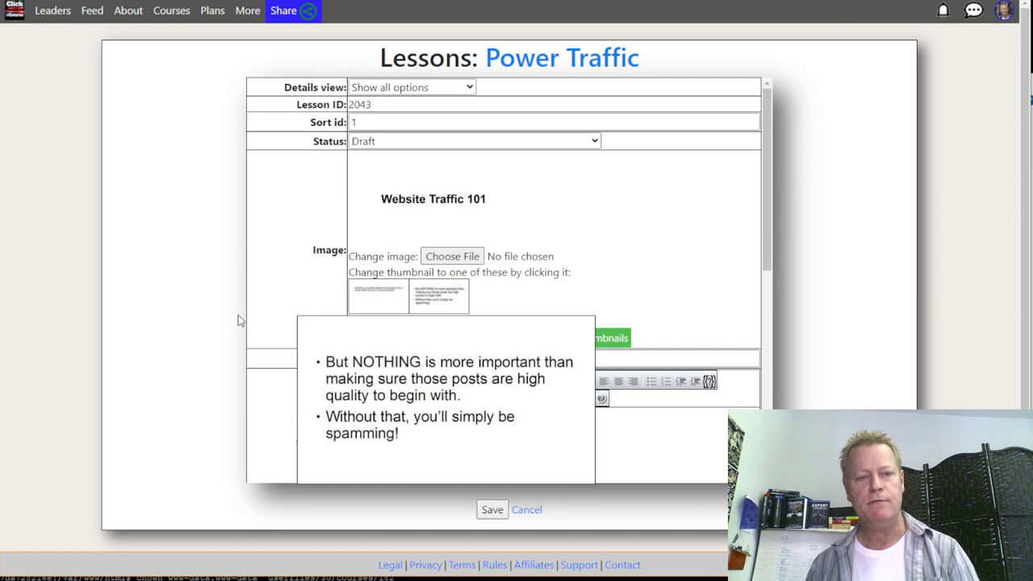
double_click(387, 337)
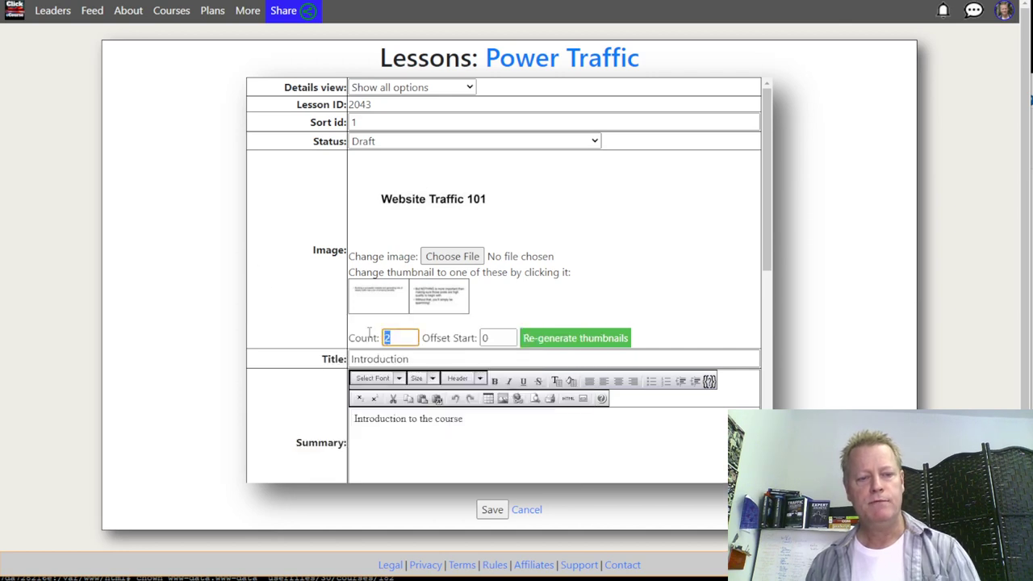
type("1")
left_click(576, 344)
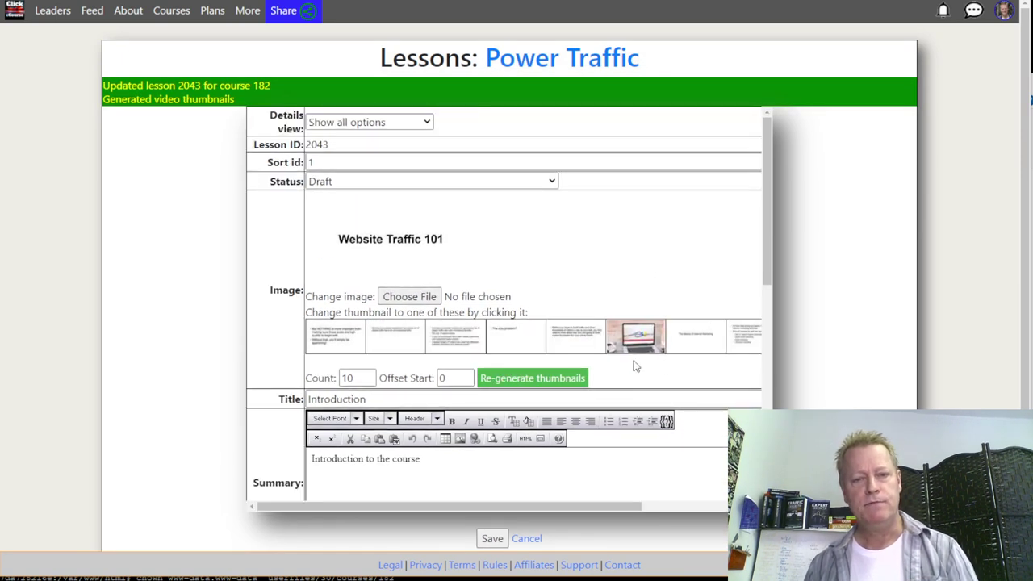
mouse_move(636, 340)
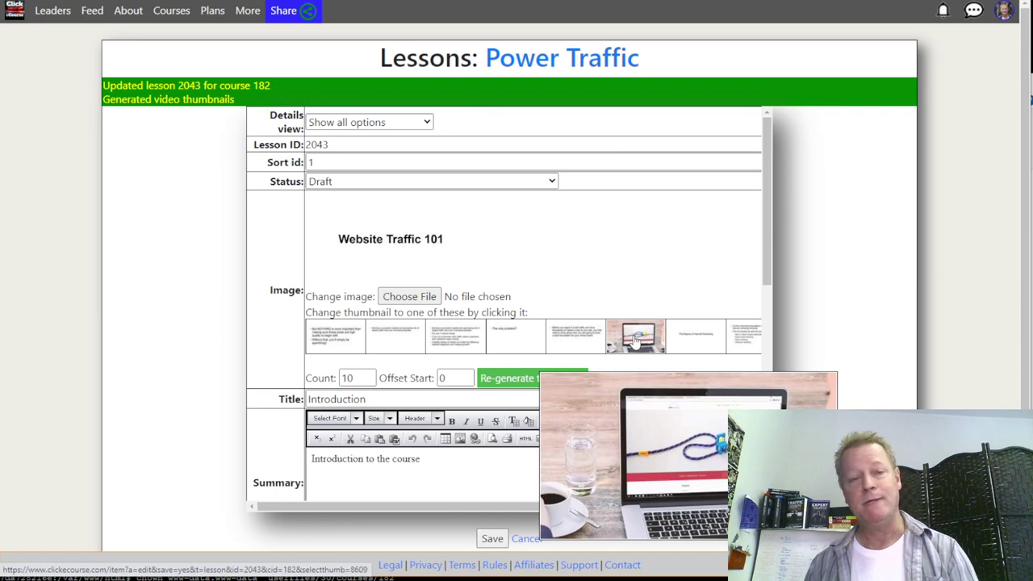
left_click(636, 340)
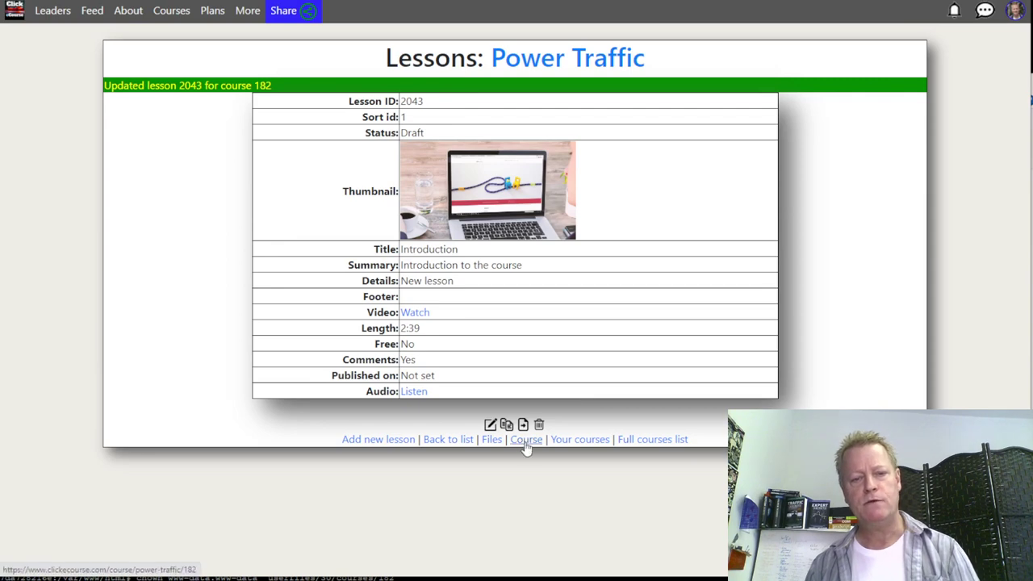
- Return to the Power Traffic course page and start adding a second lesson
left_click(578, 63)
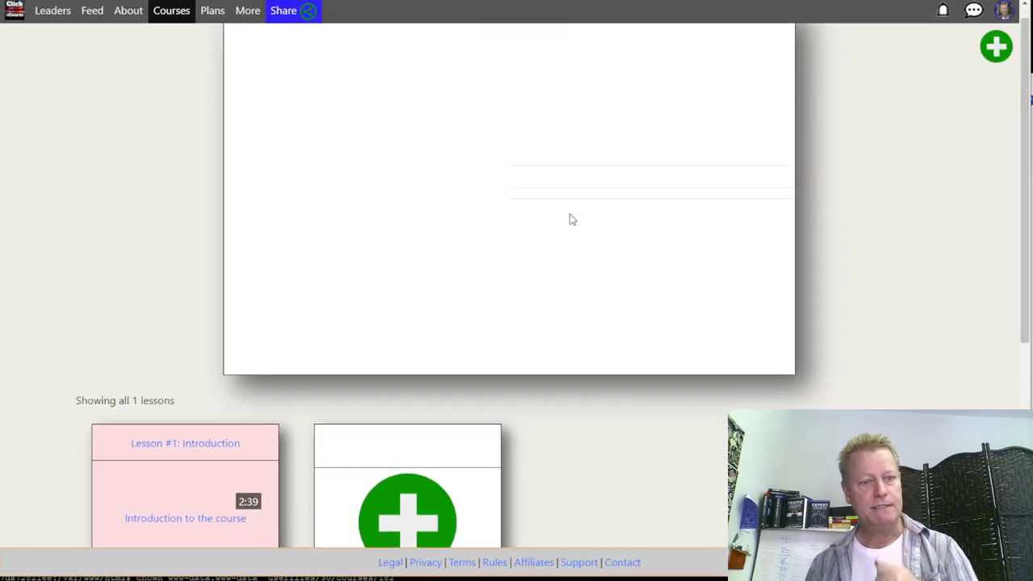
scroll(197, 306, "down", 2)
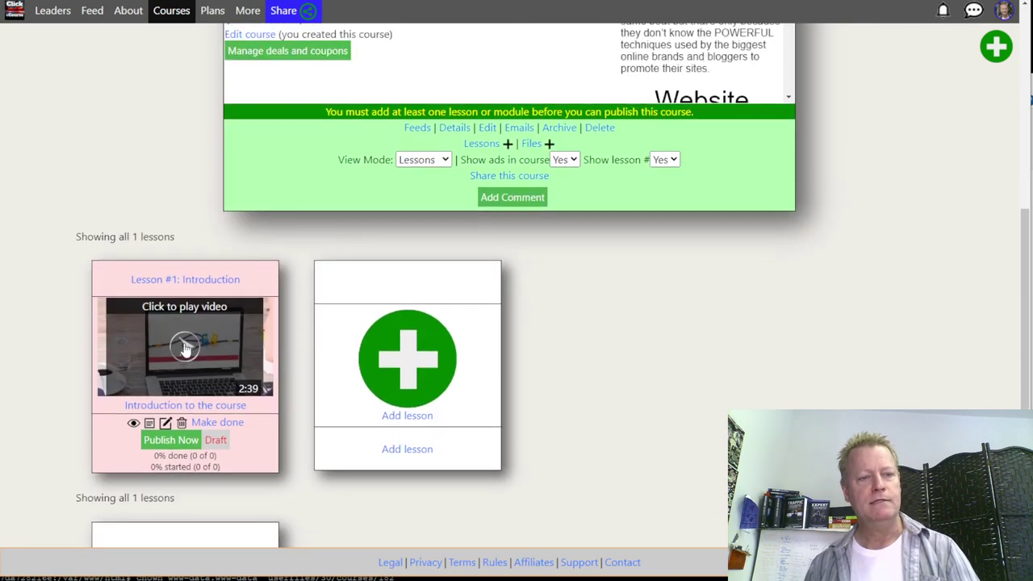
left_click(417, 382)
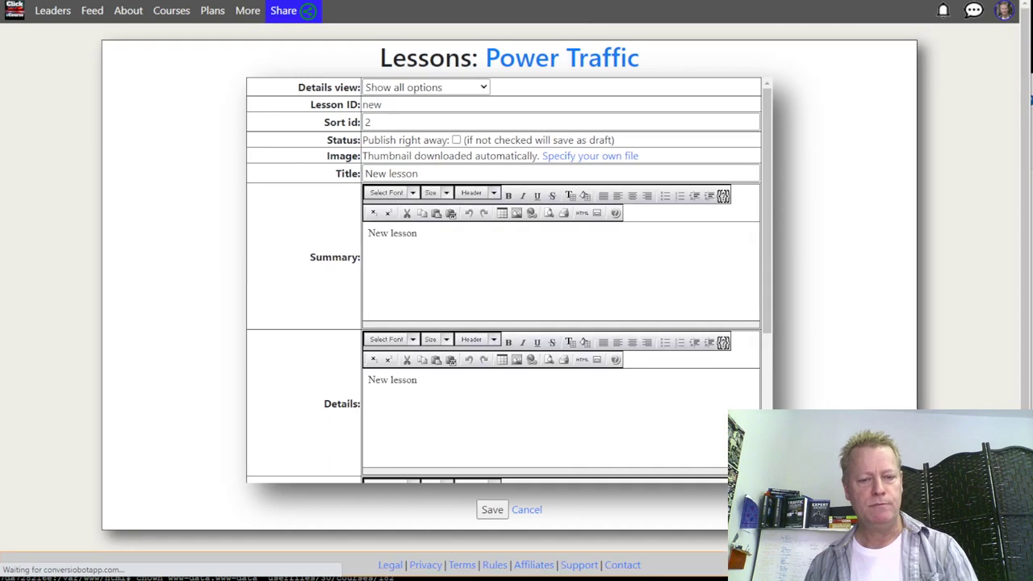
- Preview video02.mp4 from the Module 1 - Videos folder and check the Guide 2 title on the sales page
left_click(464, 548)
left_click(315, 254)
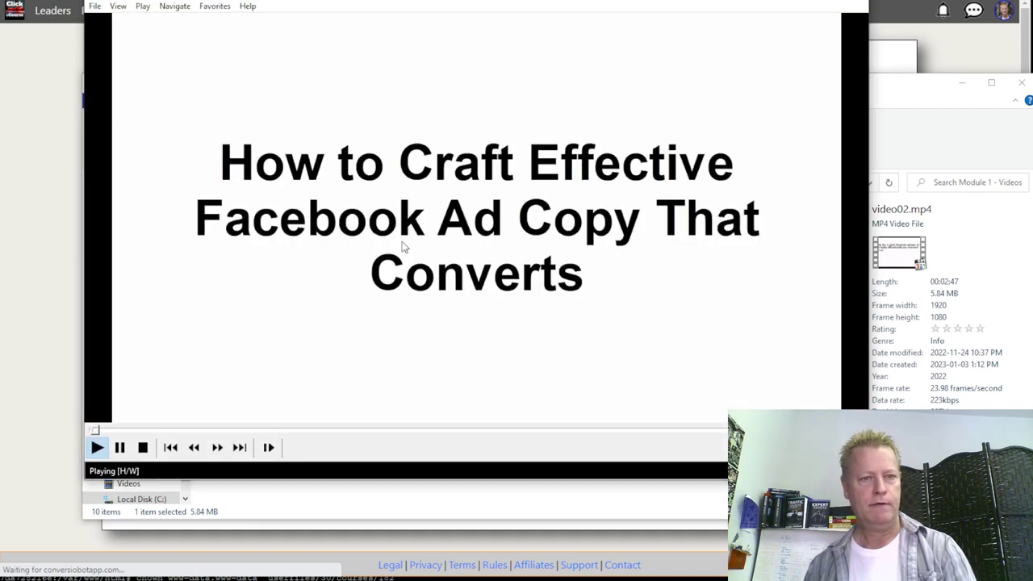
left_click(120, 447)
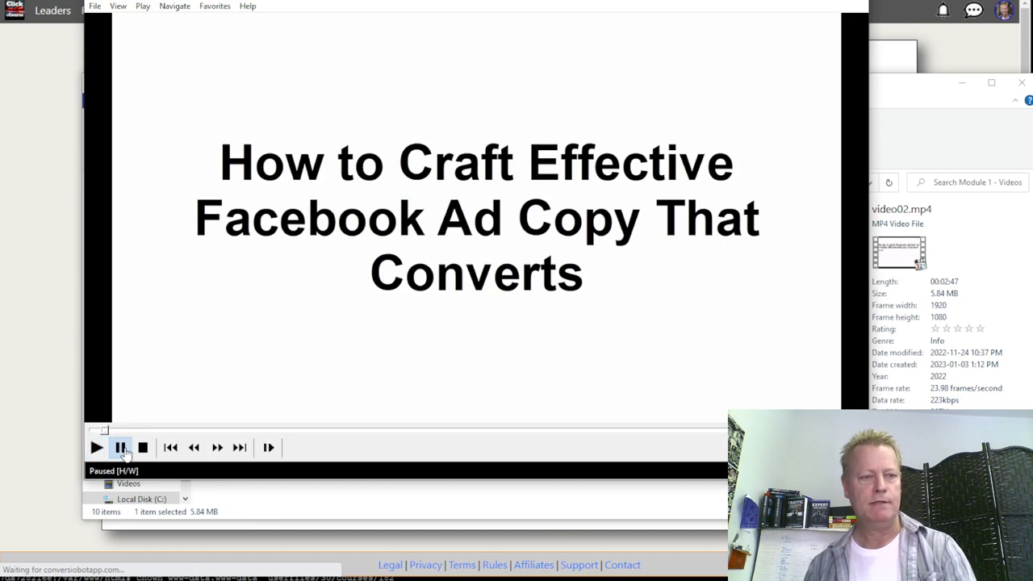
left_click(846, 2)
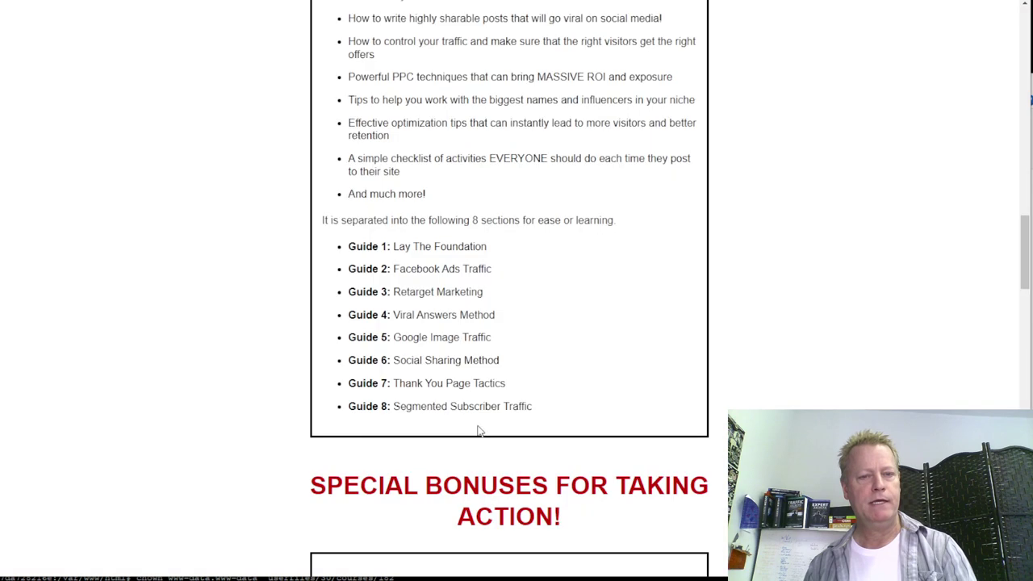
left_click_drag(394, 272, 492, 274)
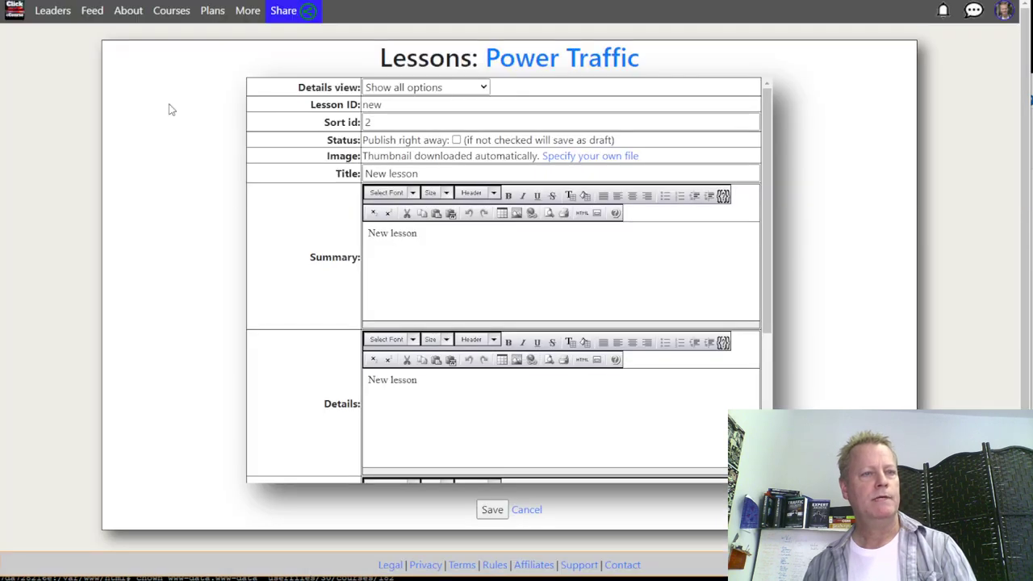
- Title the new lesson "Facebook Ads" and set its summary to "Facebook Ads traffic fundamentals"
triple_click(422, 172)
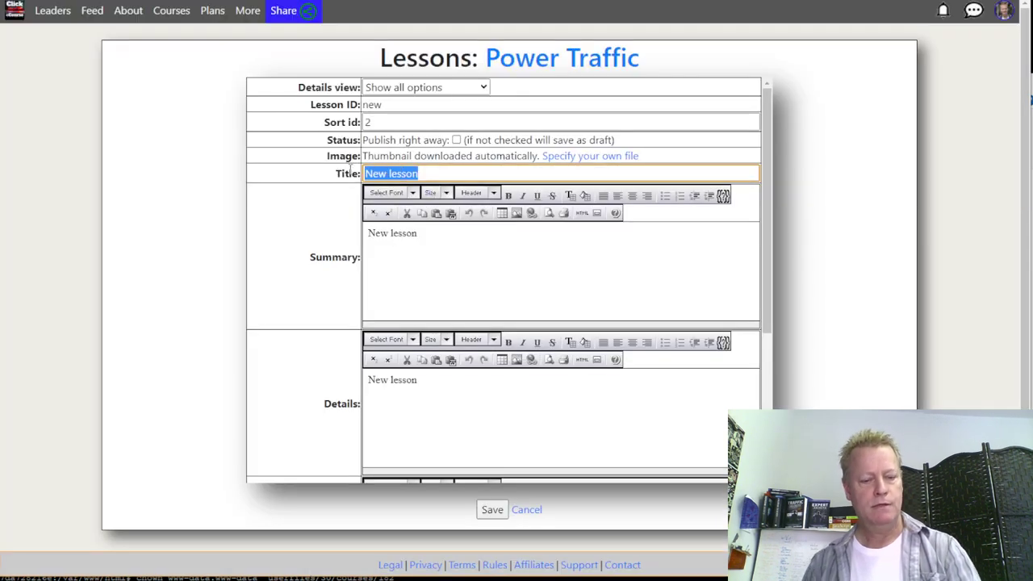
type("Facebook Ad")
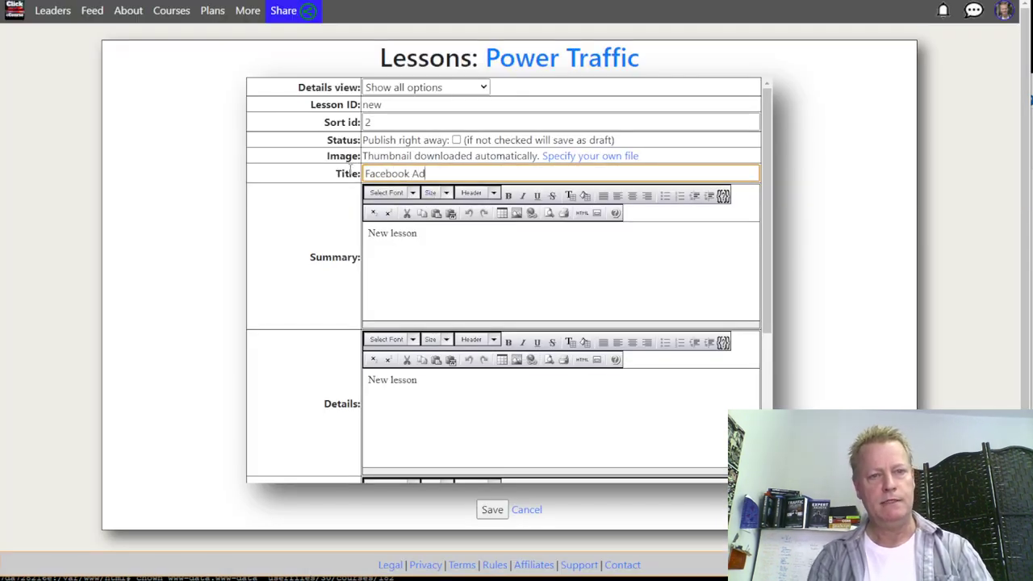
left_click_drag(417, 233, 344, 238)
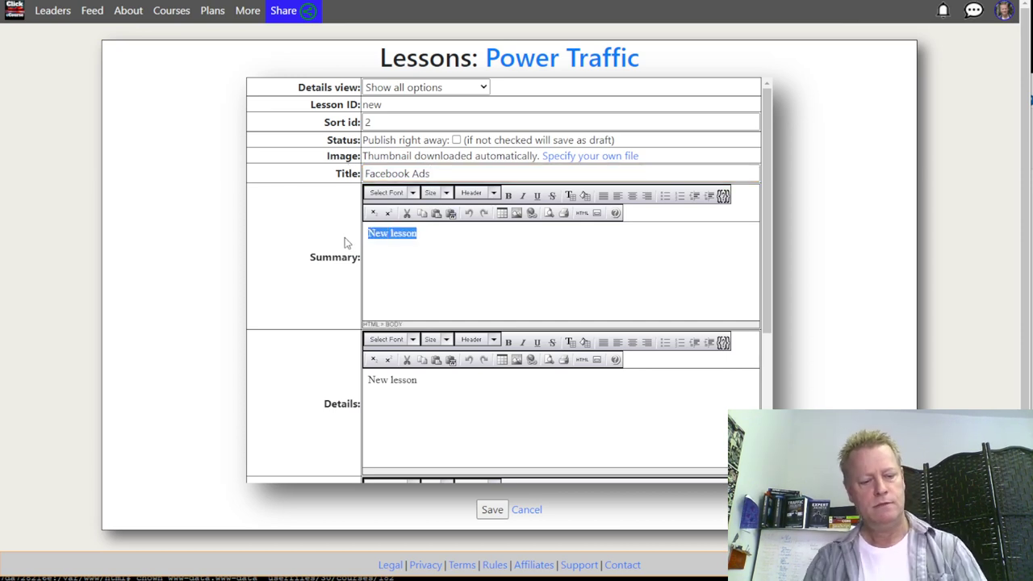
type("userfiles/30/courses/182")
left_click_drag(472, 232, 364, 232)
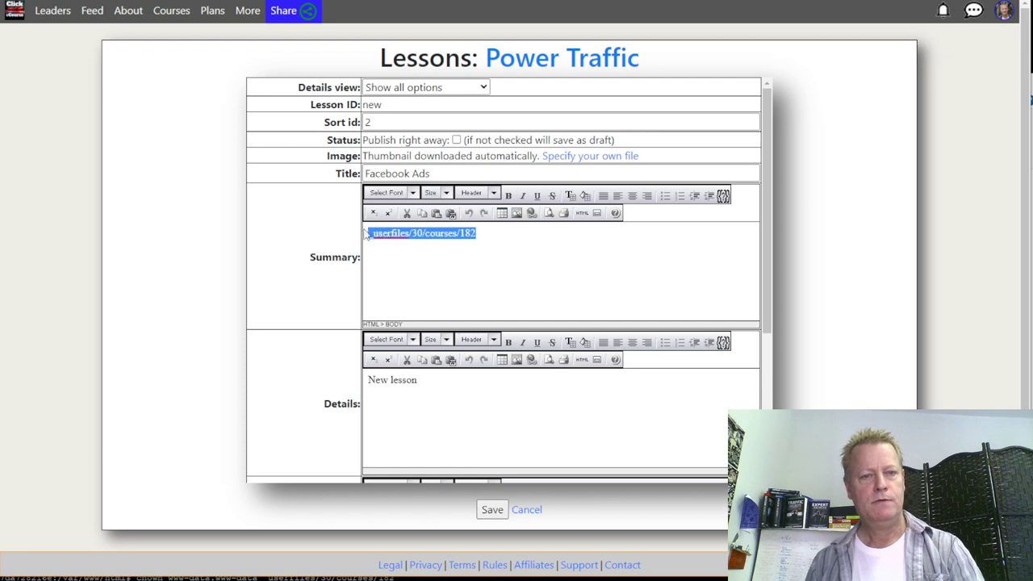
type("Facebook Ads traffic funda")
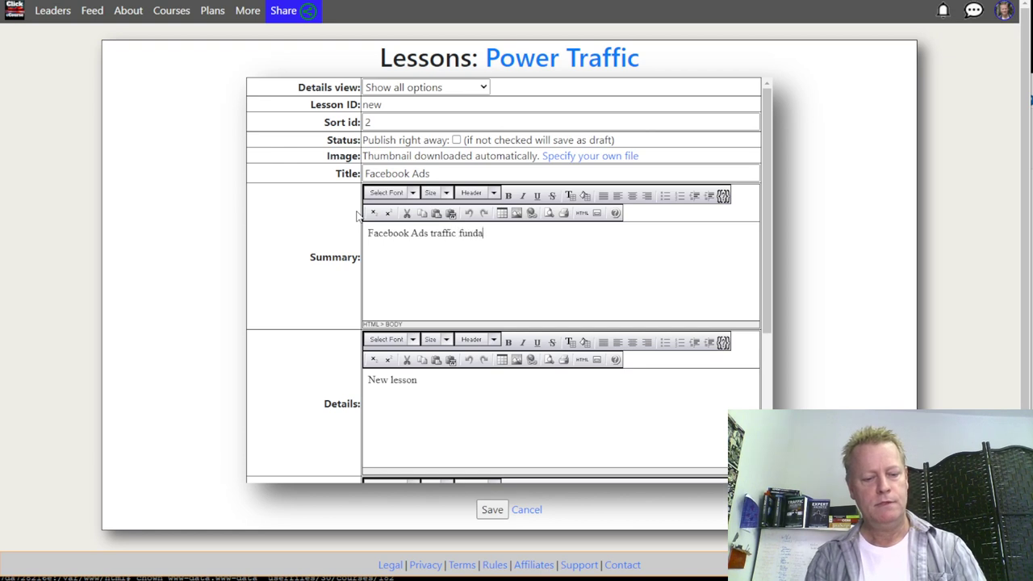
type("mentals")
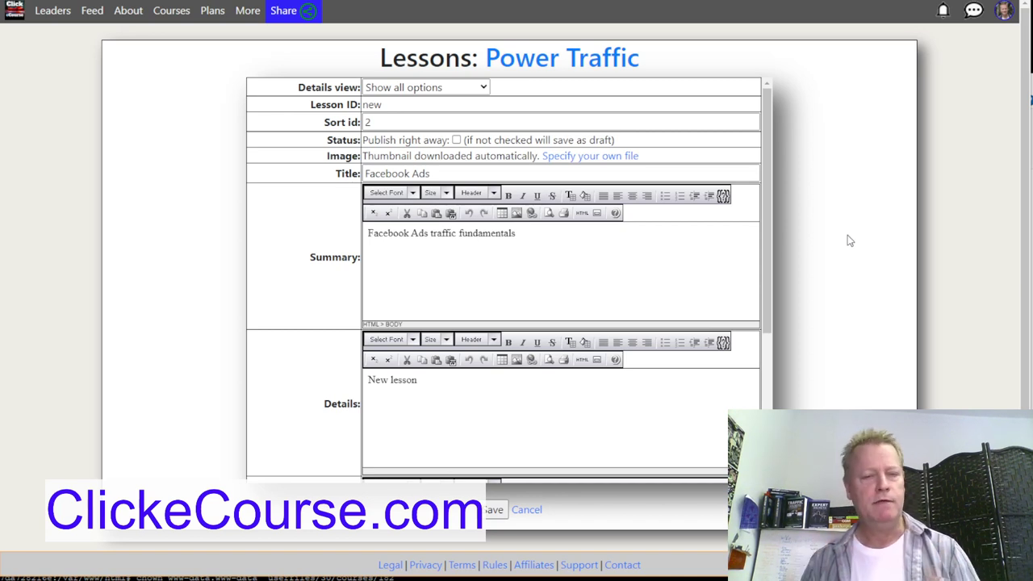
- Switch the lesson to video file upload, choose video02.mp4, and save the lesson
scroll(848, 238, "down", 1)
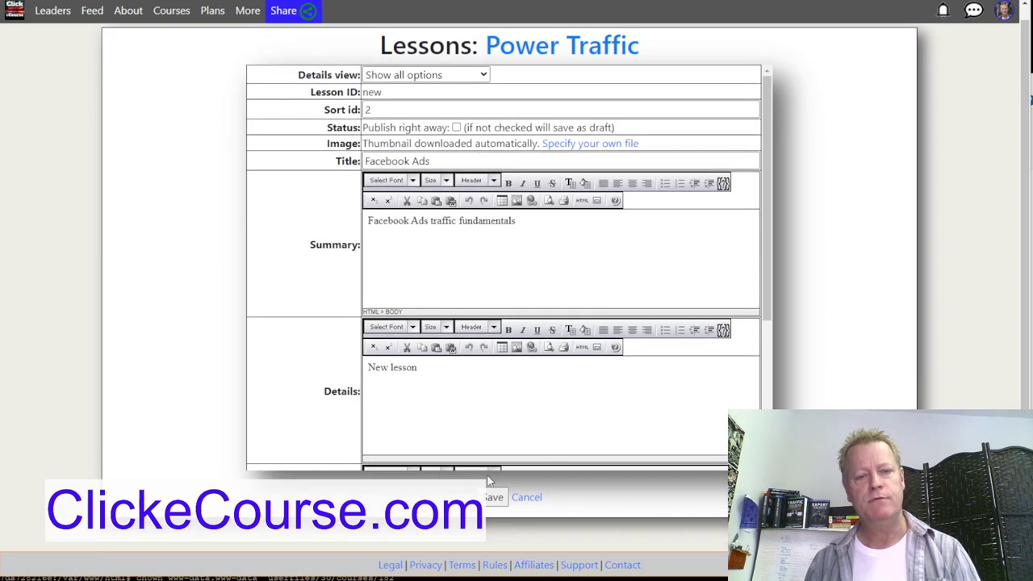
scroll(359, 363, "down", 3)
left_click(302, 405)
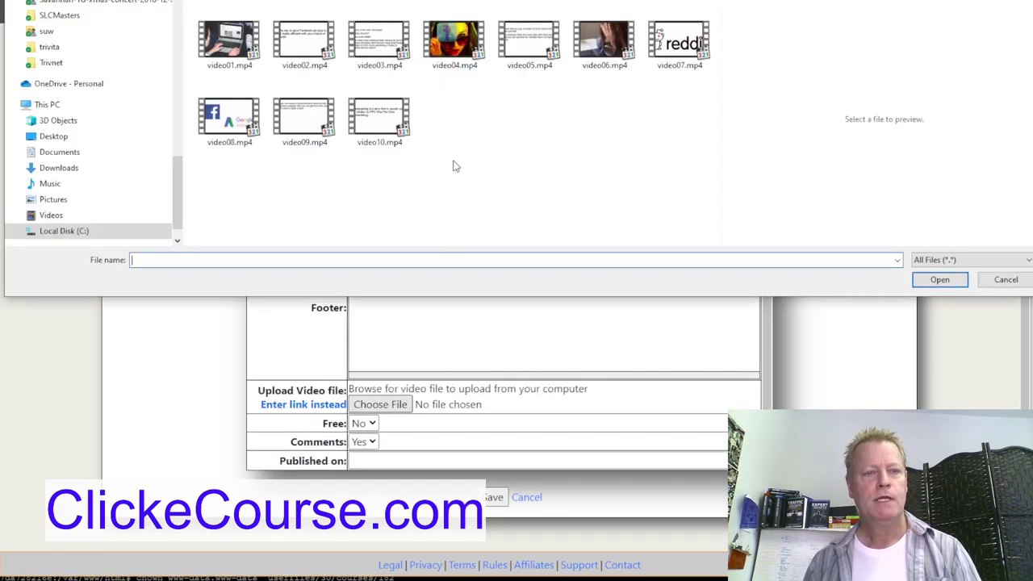
double_click(314, 48)
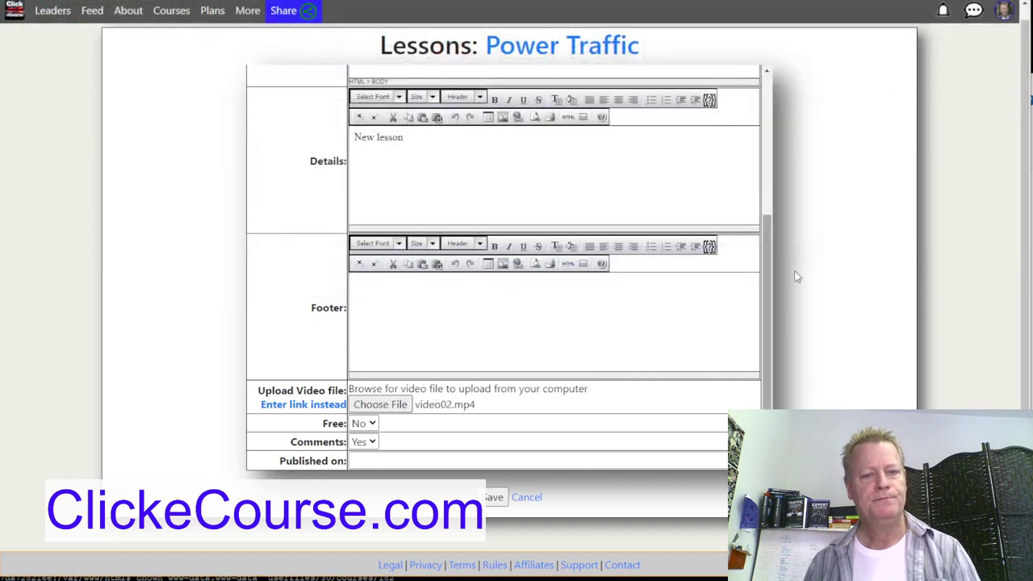
left_click(492, 498)
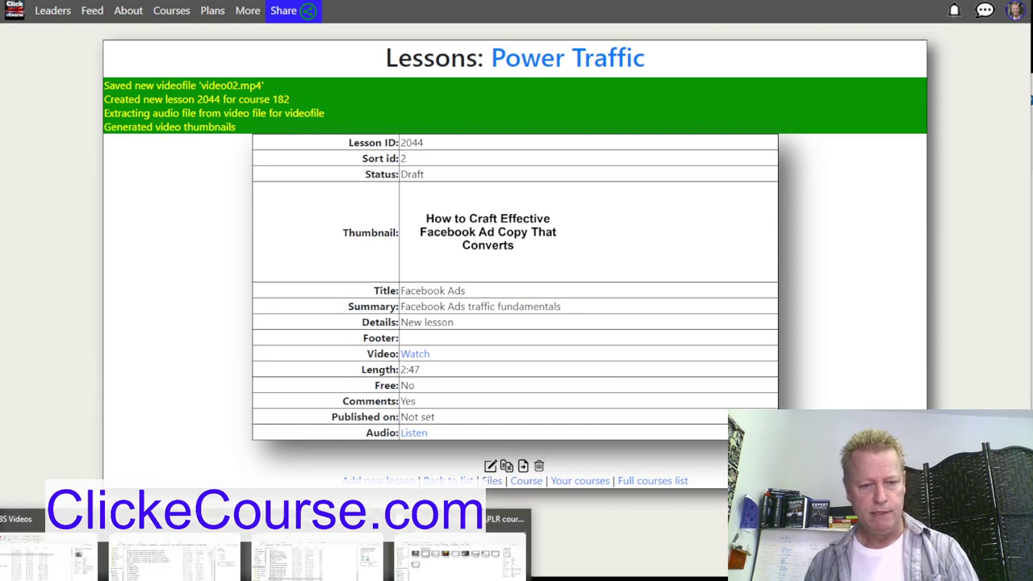
- Play video02.mp4 from the Module 1 - Videos folder and pause it on the frame showing the Facebook page on a monitor
left_click(445, 553)
double_click(311, 254)
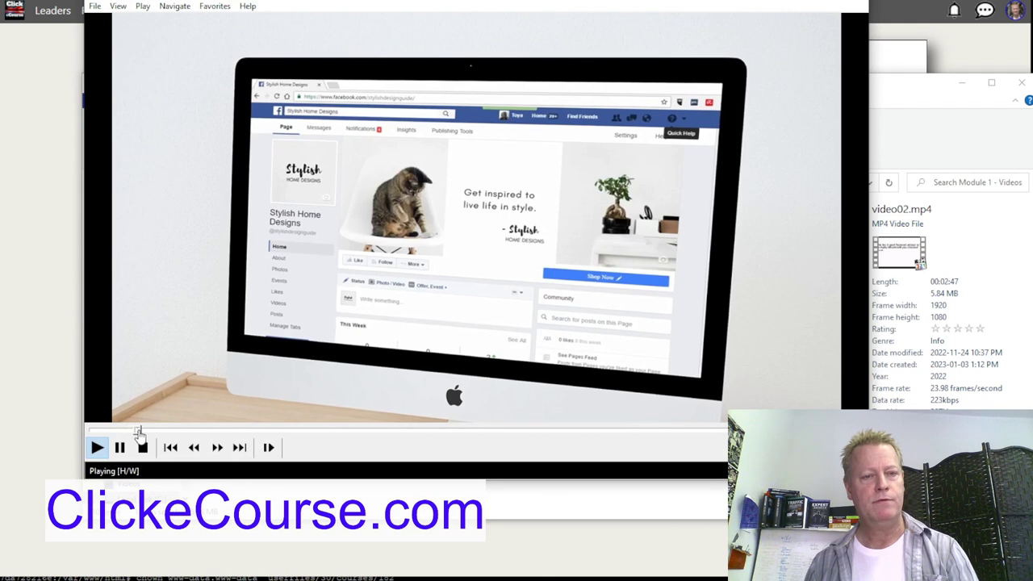
key("space")
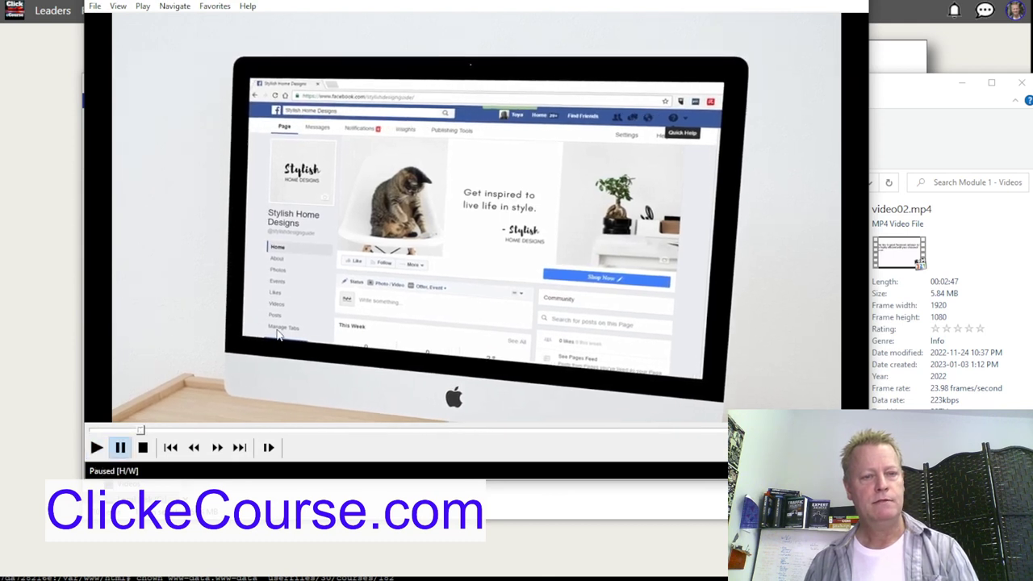
key("space")
left_click(122, 447)
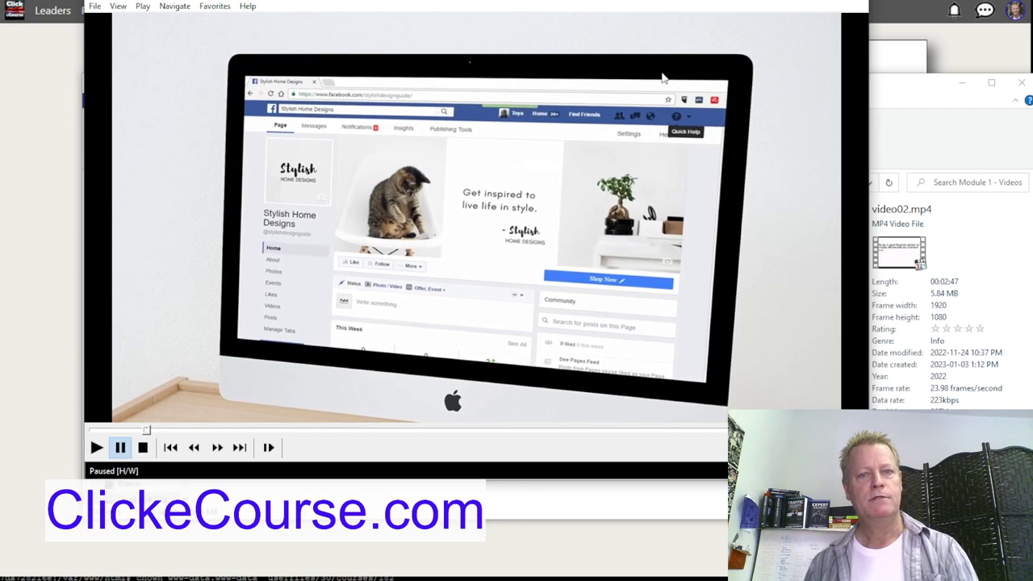
- Enlarge the paused video, capture the frame as a JPEG, and sort the save location's folders by date modified, newest first
double_click(660, 76)
double_click(772, 125)
double_click(730, 116)
key("space")
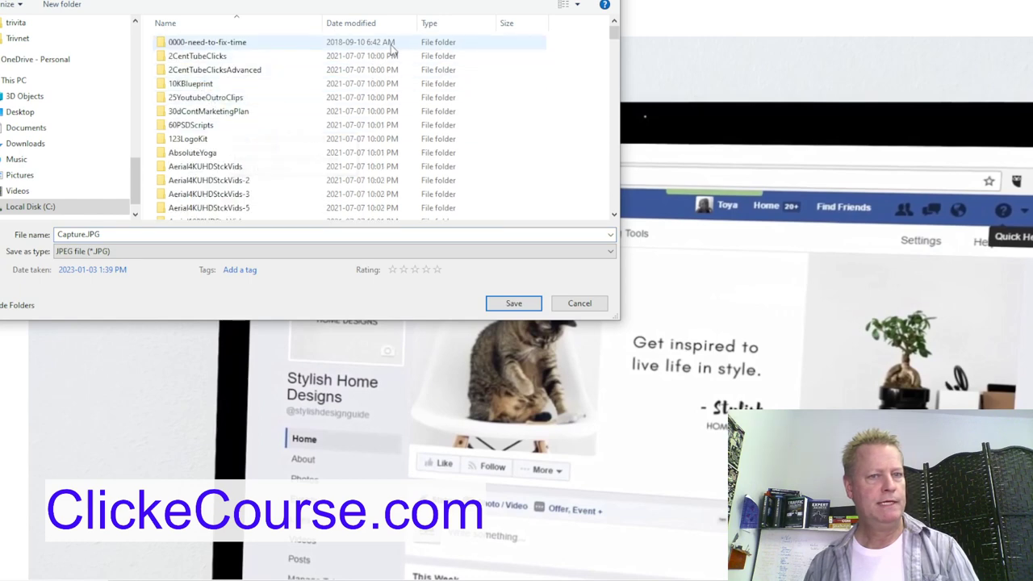
left_click_drag(609, 33, 621, 184)
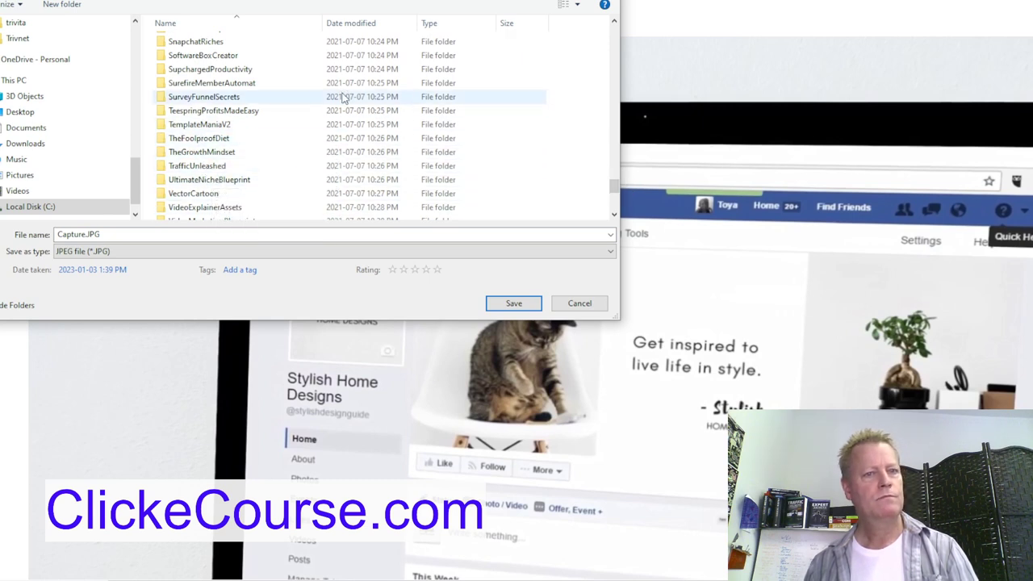
left_click(347, 23)
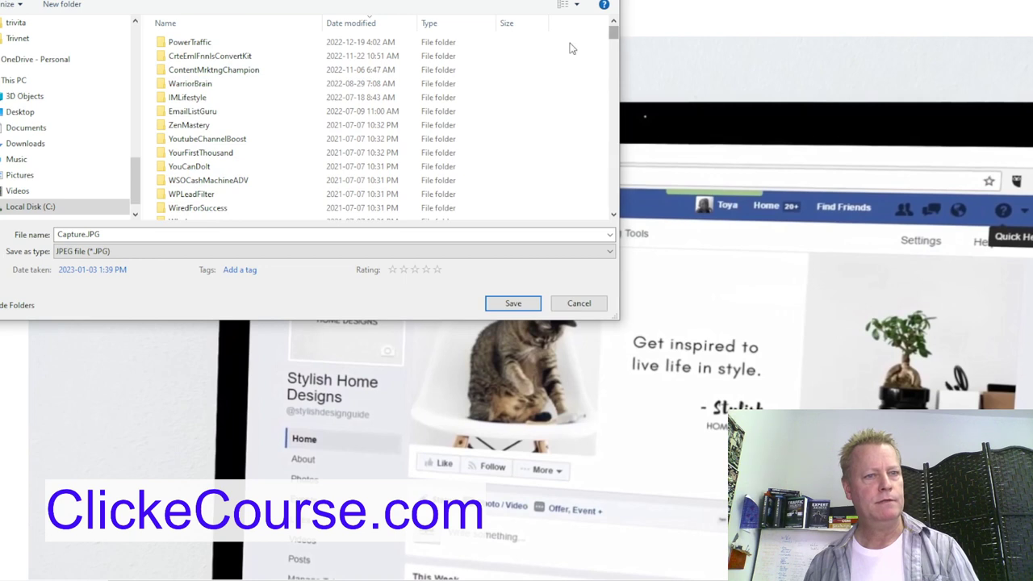
- Save the captured video frame as a JPEG named video02 in the PowerTraffic course's Module 1 - Videos folder
double_click(192, 43)
double_click(207, 54)
left_click(201, 46)
double_click(202, 44)
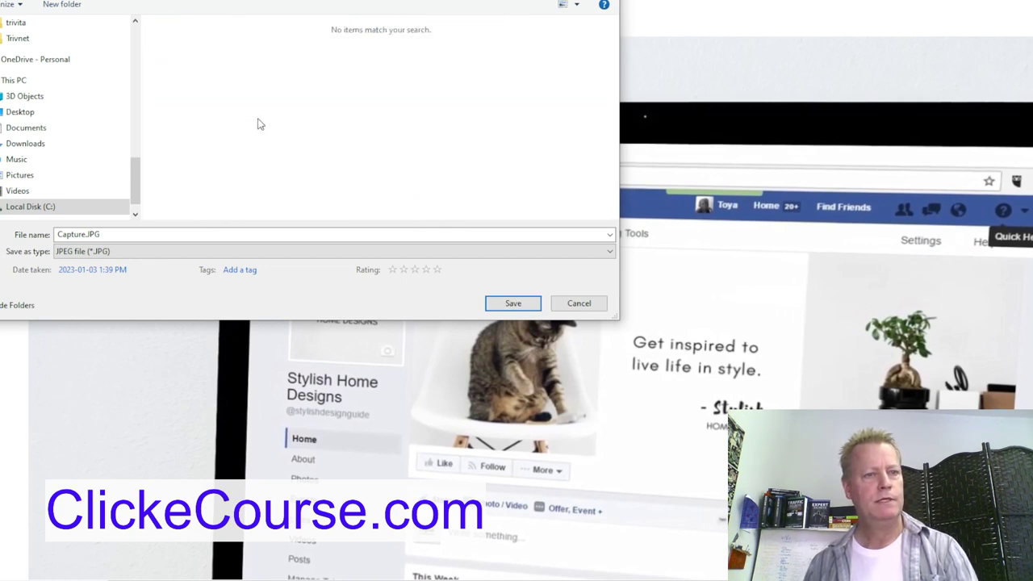
left_click(161, 234)
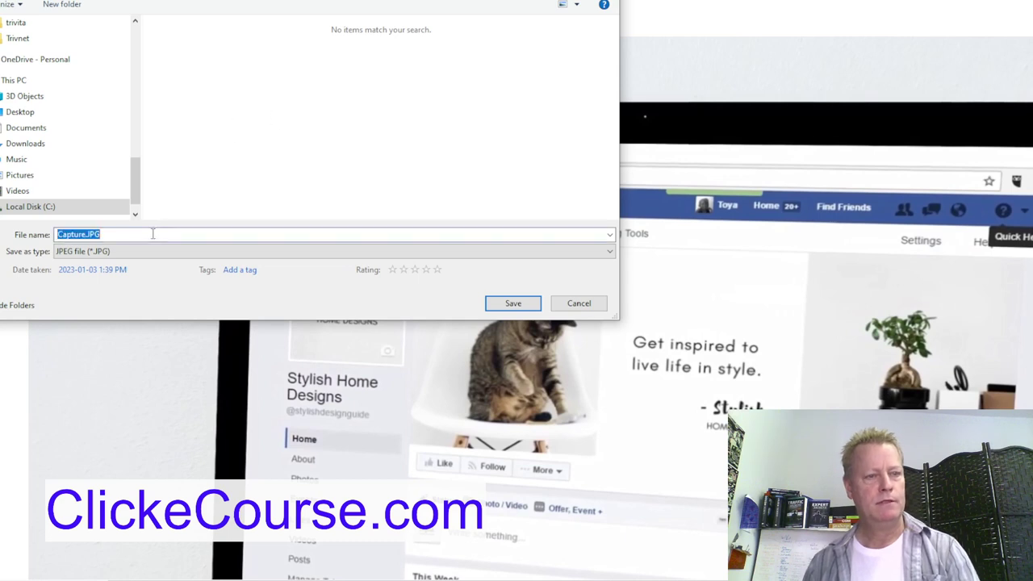
type("video")
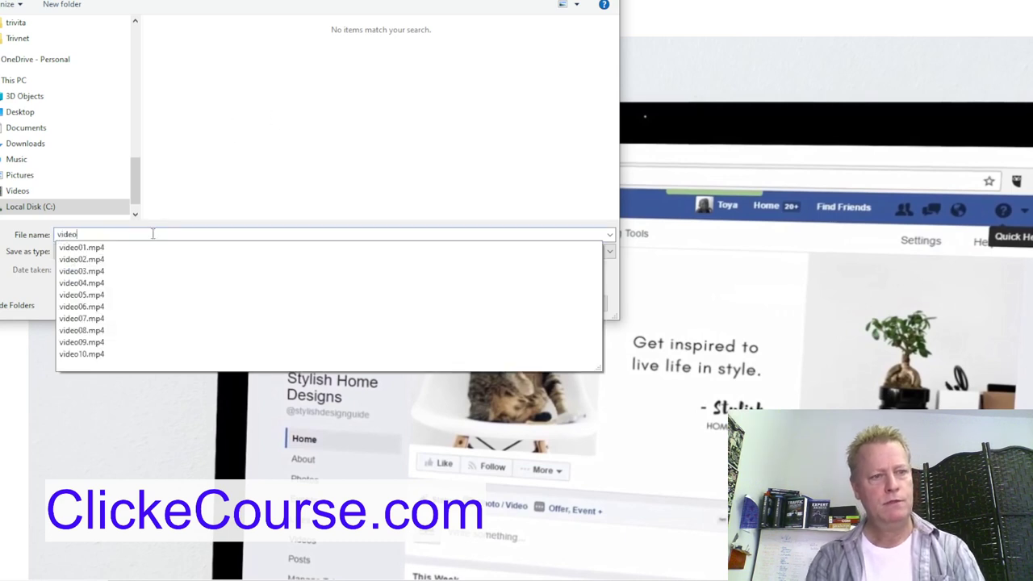
type("02")
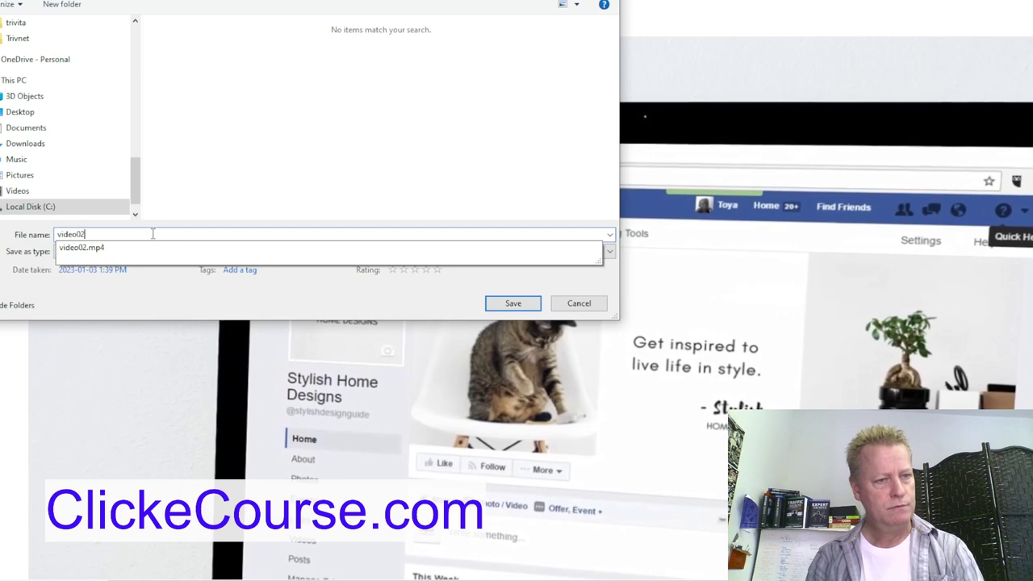
key("Return")
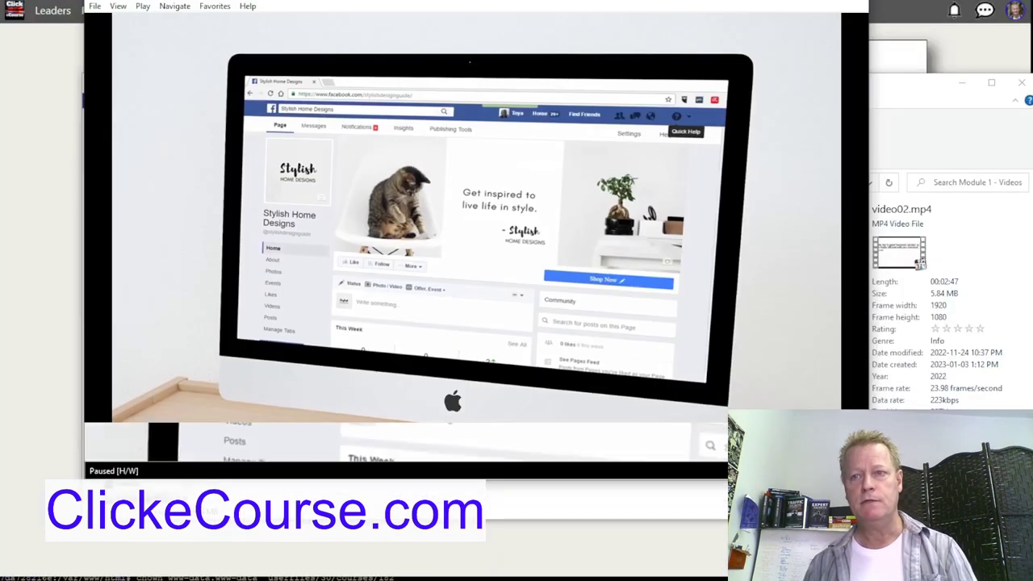
- Close the video player, replace the Facebook Ads lesson's thumbnail with video02.JPG and save the lesson
left_click(857, 3)
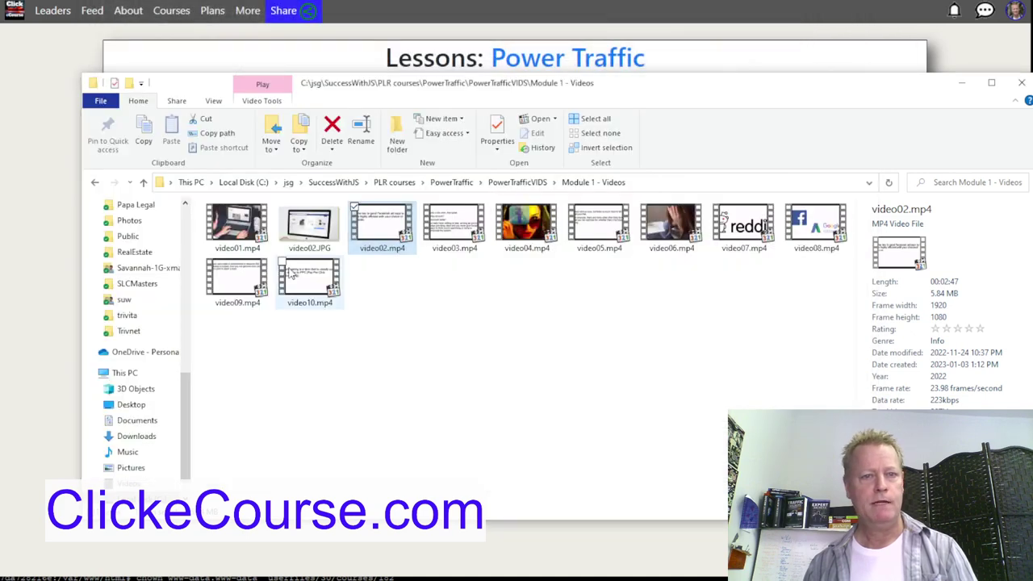
left_click(305, 57)
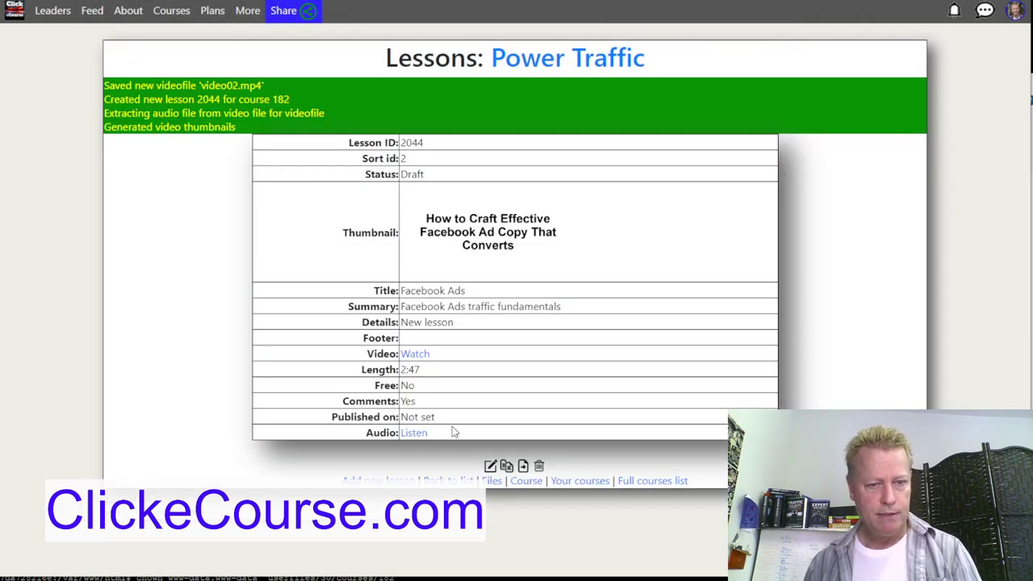
left_click(491, 466)
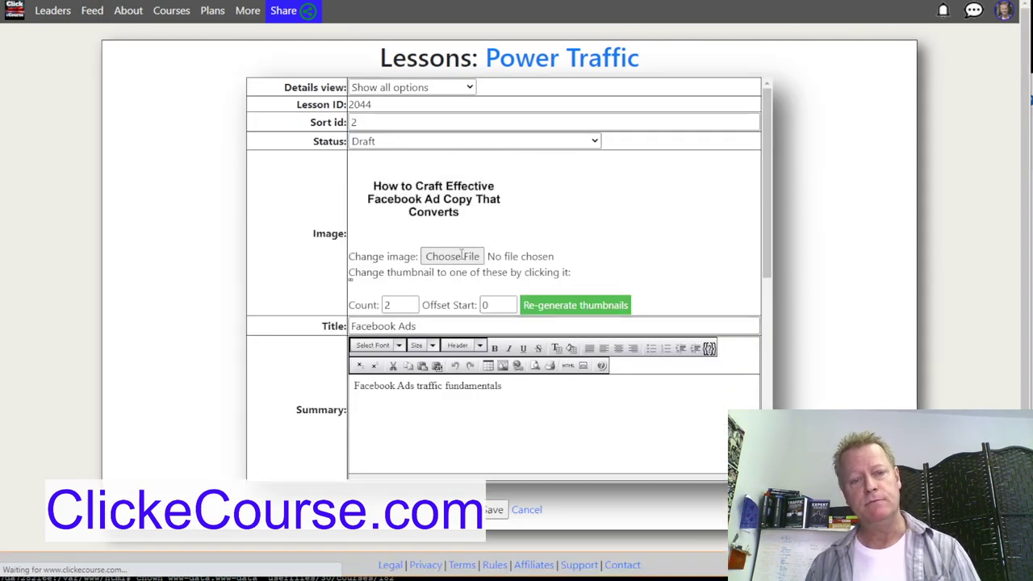
left_click(463, 259)
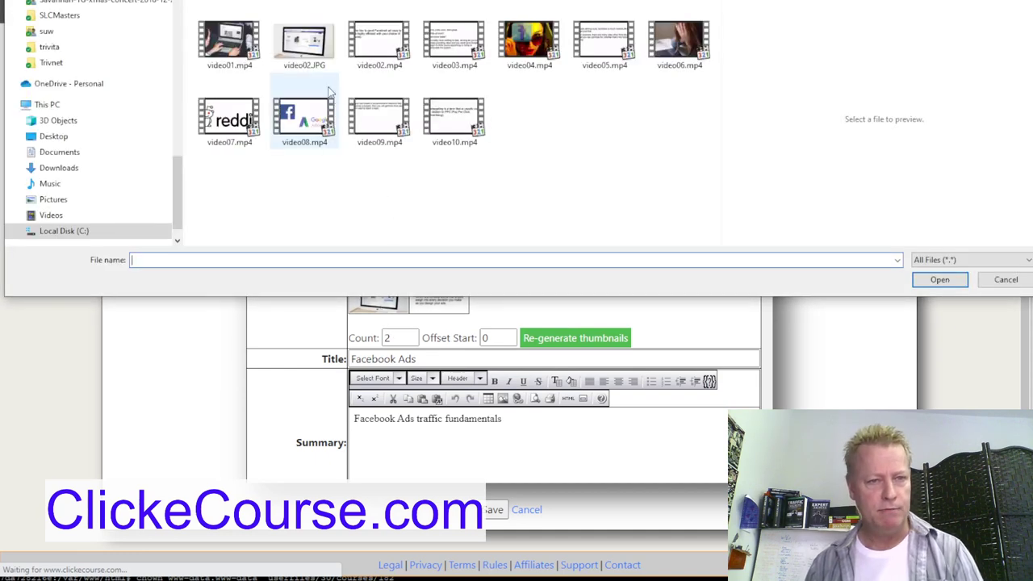
double_click(305, 46)
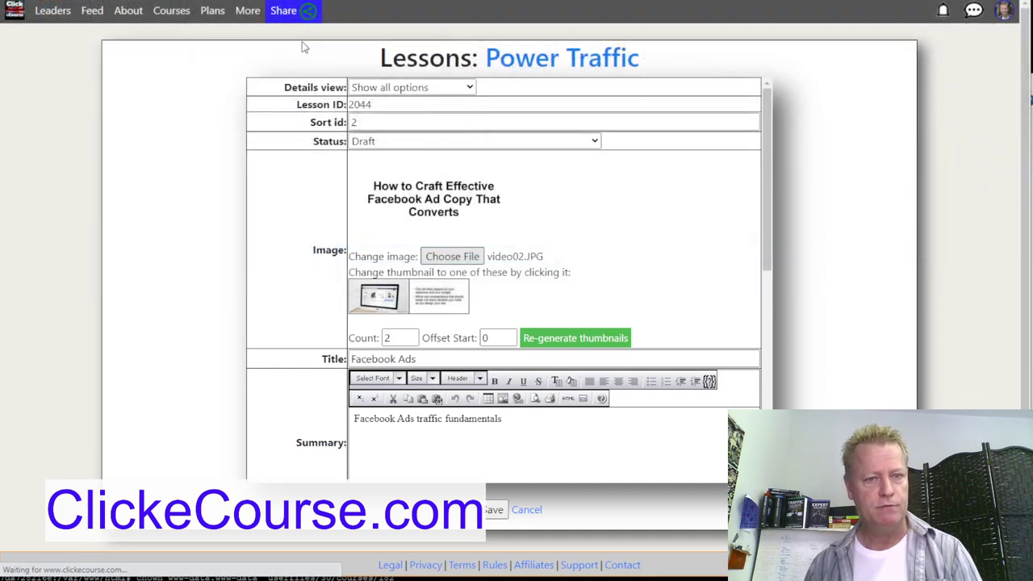
left_click(499, 510)
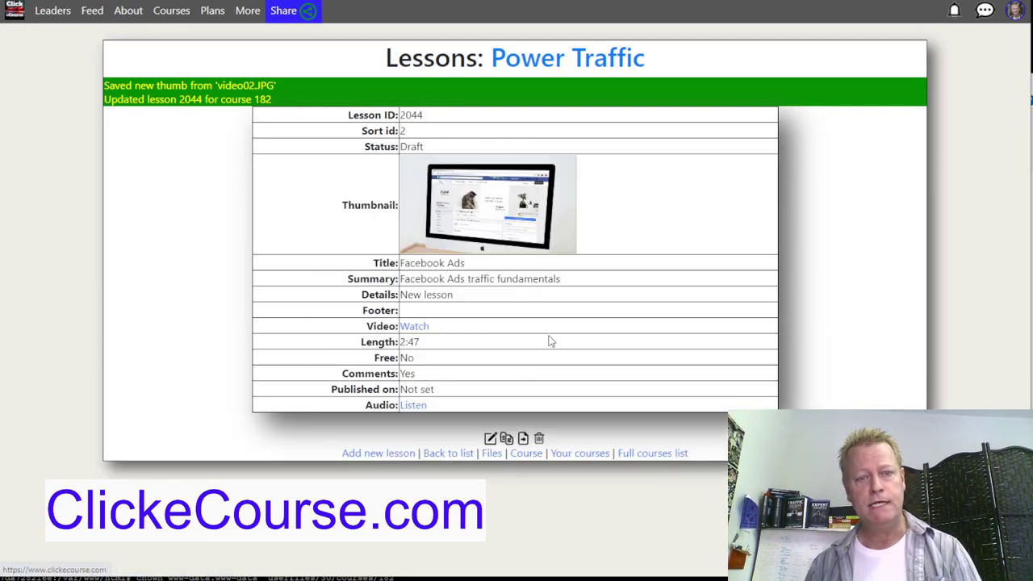
- Start a new Power Traffic lesson and skim through video03.mp4 in the media player to identify its topic
key("alt+Left")
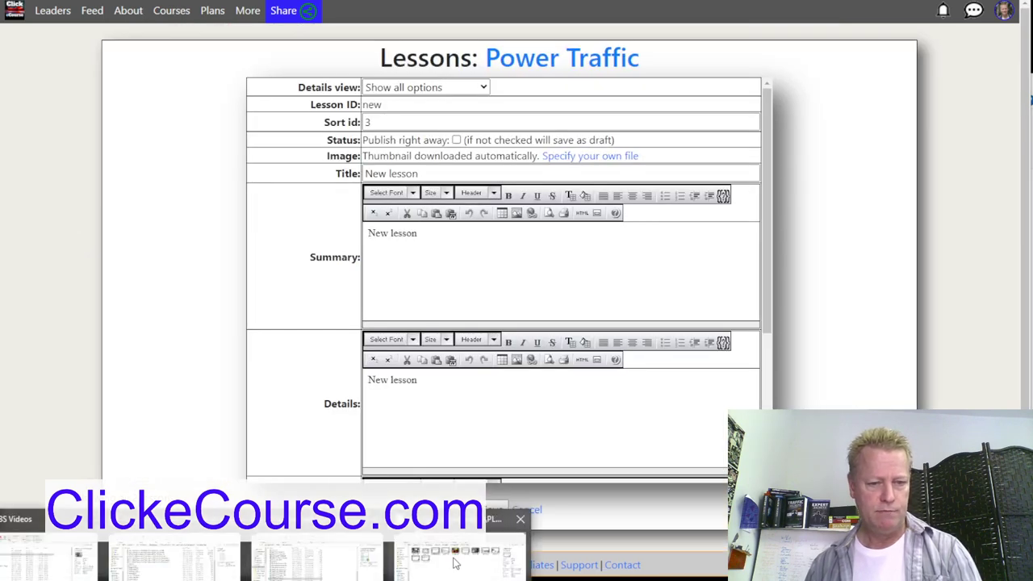
left_click(452, 557)
left_click(436, 273)
left_click(451, 226)
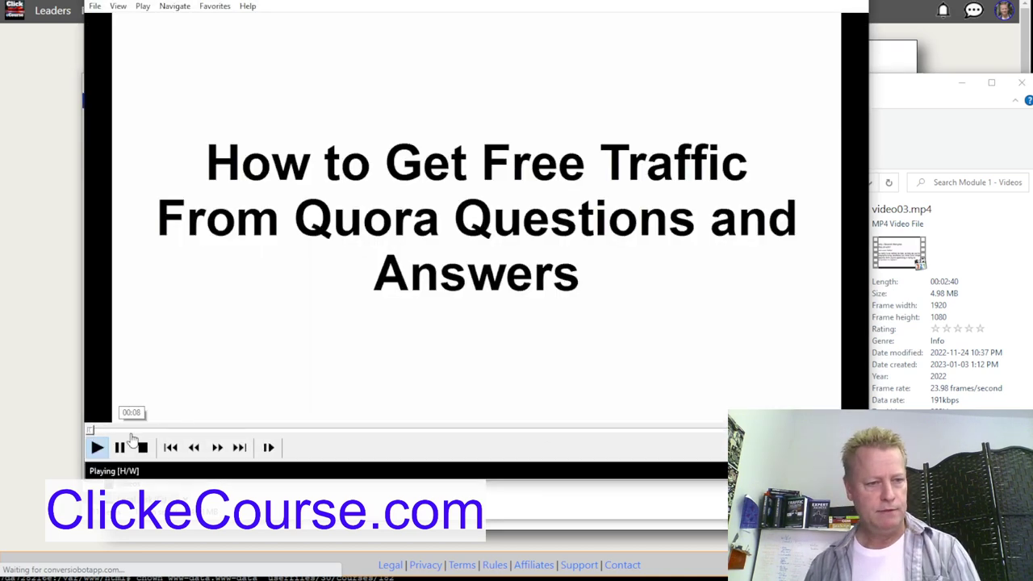
left_click(134, 430)
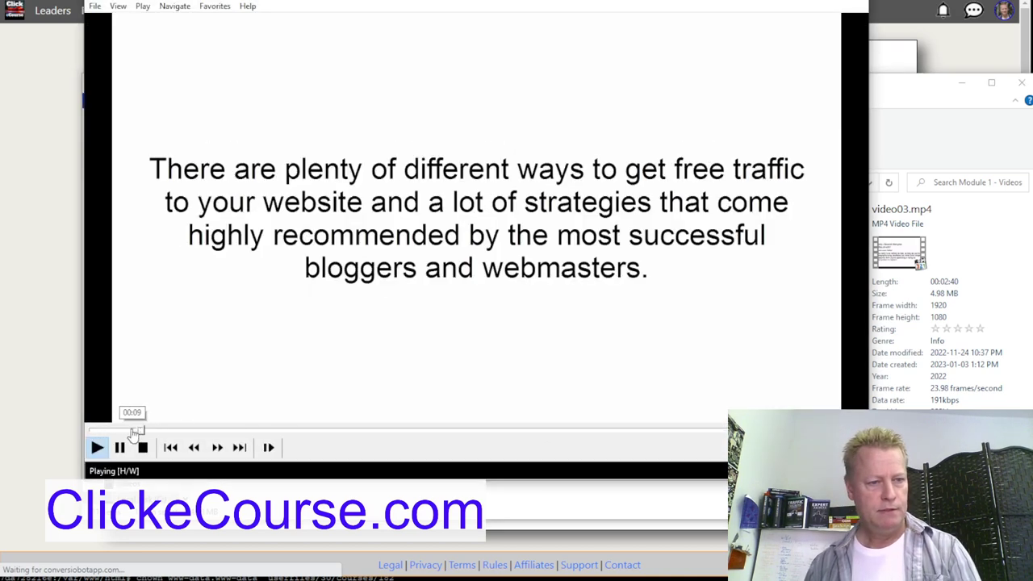
left_click_drag(140, 432, 81, 452)
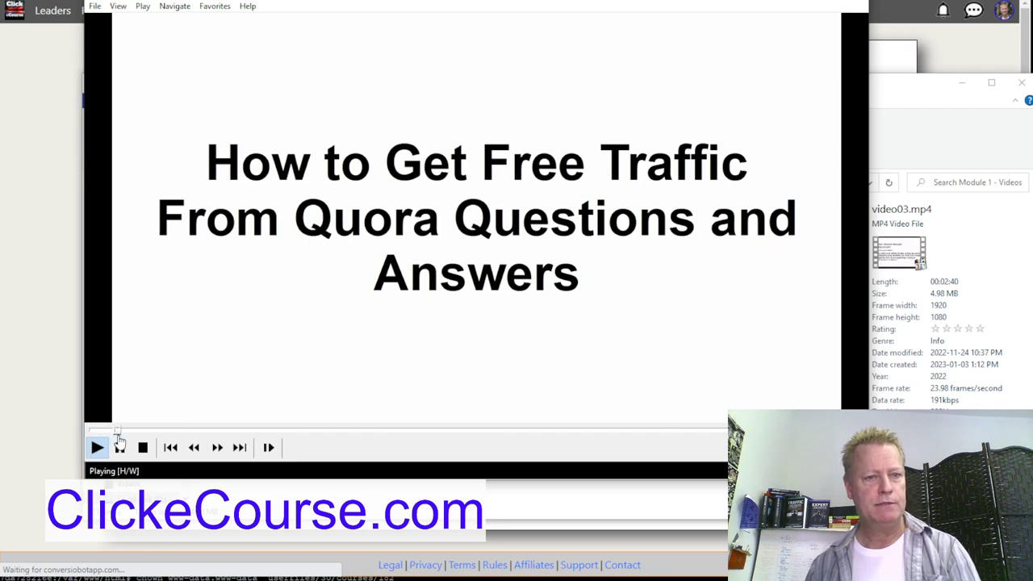
left_click_drag(116, 432, 292, 432)
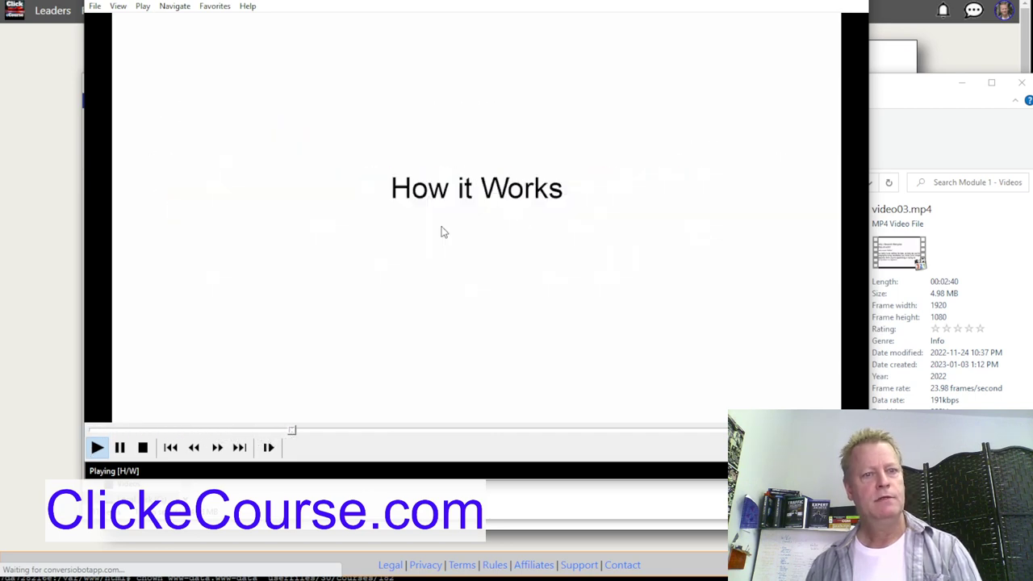
left_click(441, 231)
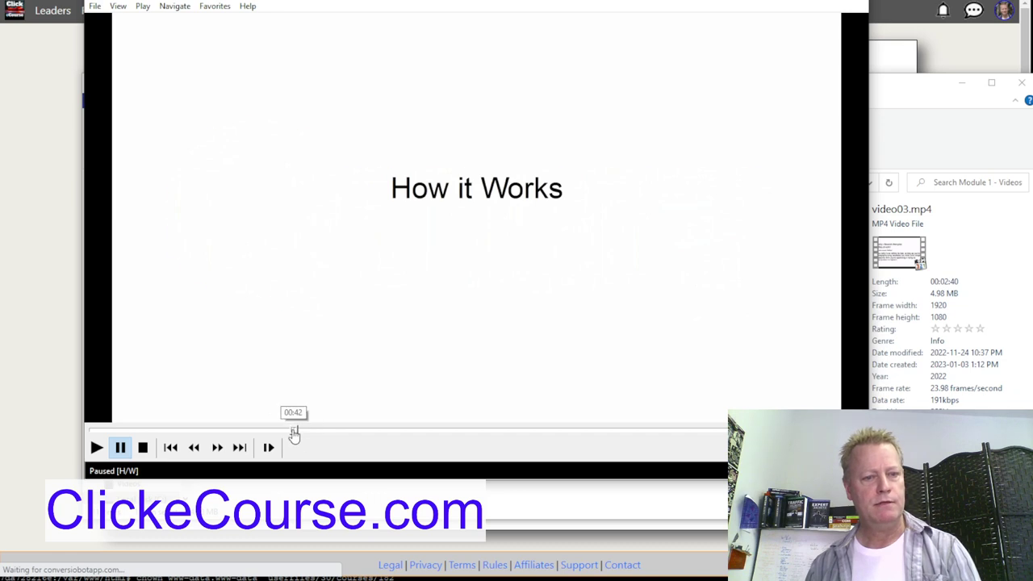
left_click(426, 326)
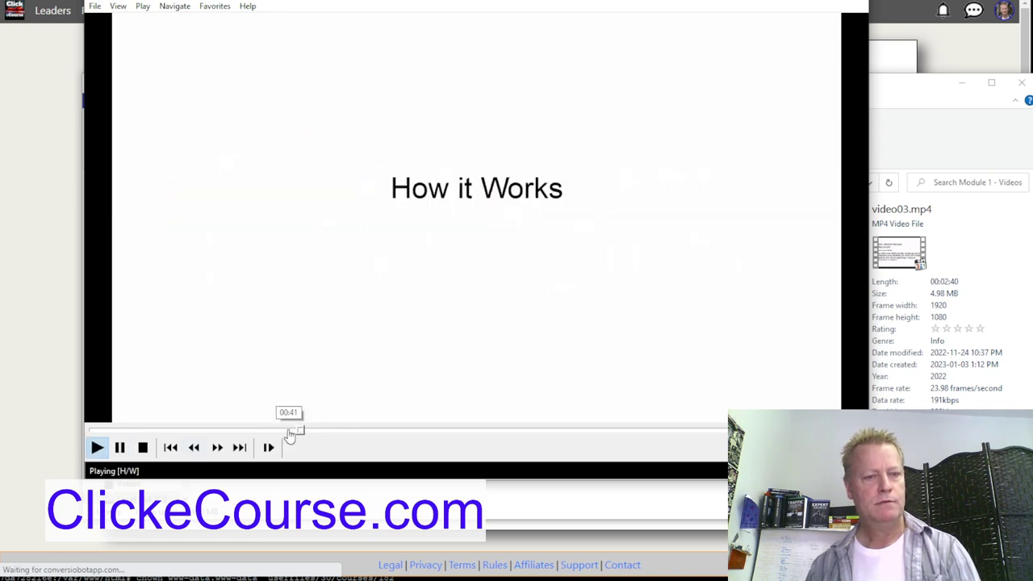
key("space")
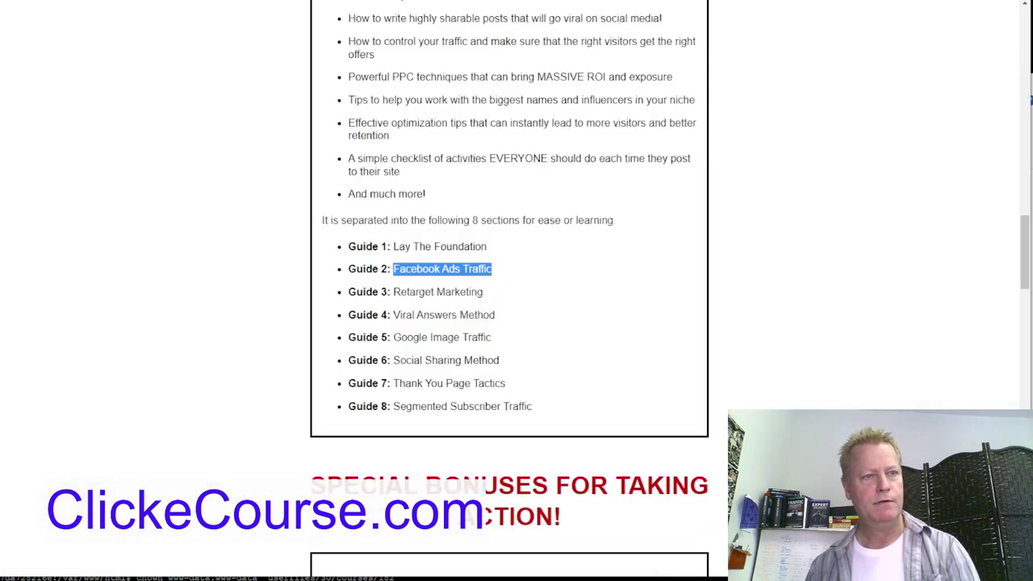
- Return to the new lesson form and set the lesson's title to Quora
key("ctrl+Tab")
left_click(431, 173)
type("Quara")
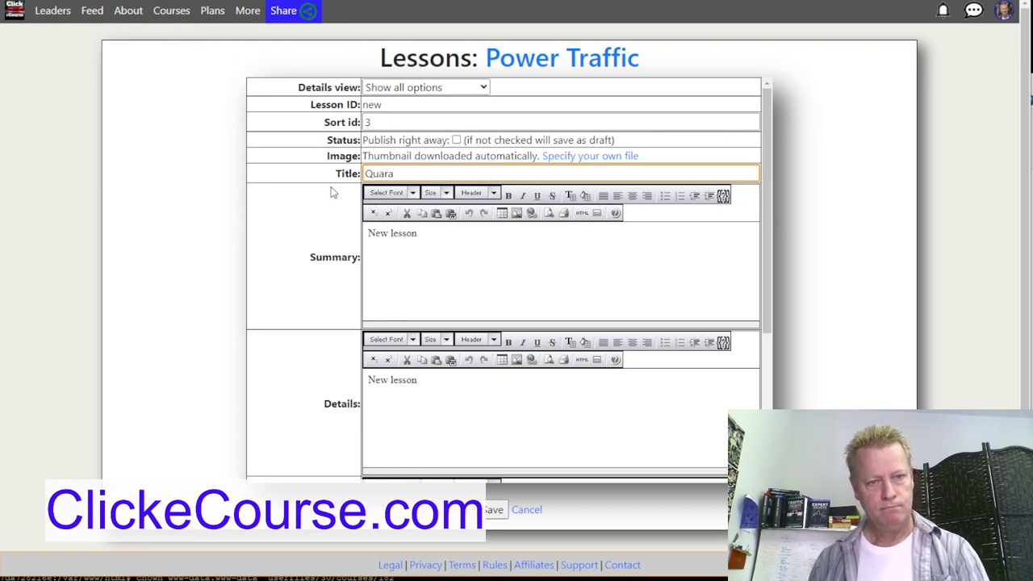
key("BackSpace")
key("BackSpace")
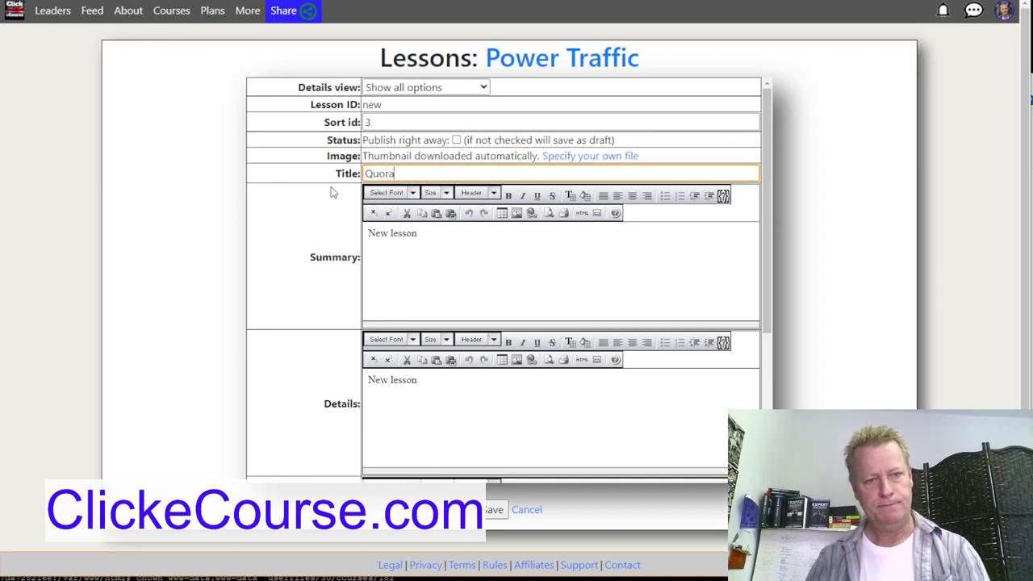
- Replace the lesson's default summary with "How to get free traffic from Quora web site"
left_click(393, 236)
left_click_drag(435, 238, 319, 240)
type("How to get g")
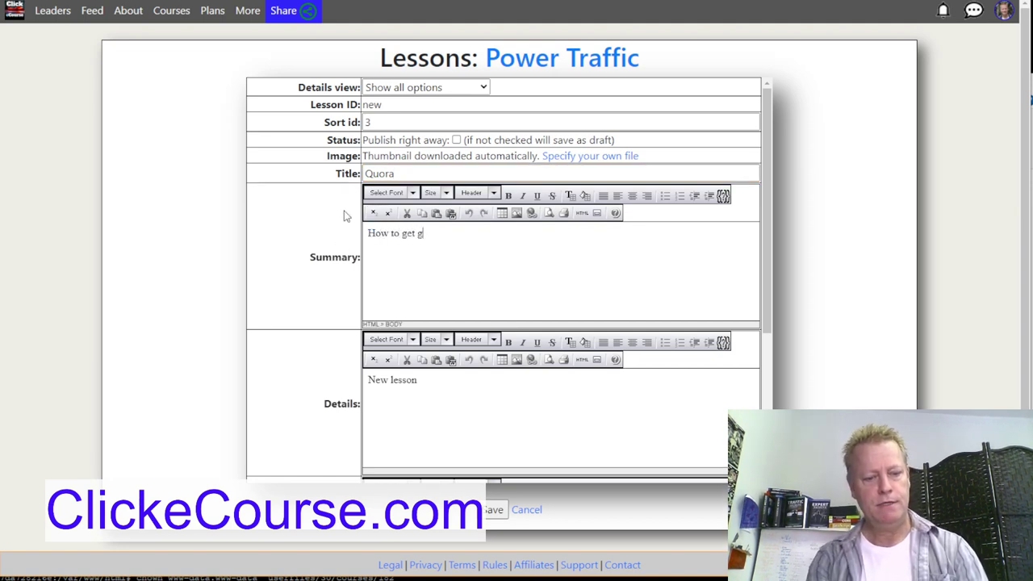
key("BackSpace")
type("free traffic from Qua")
key("BackSpace")
type("ora")
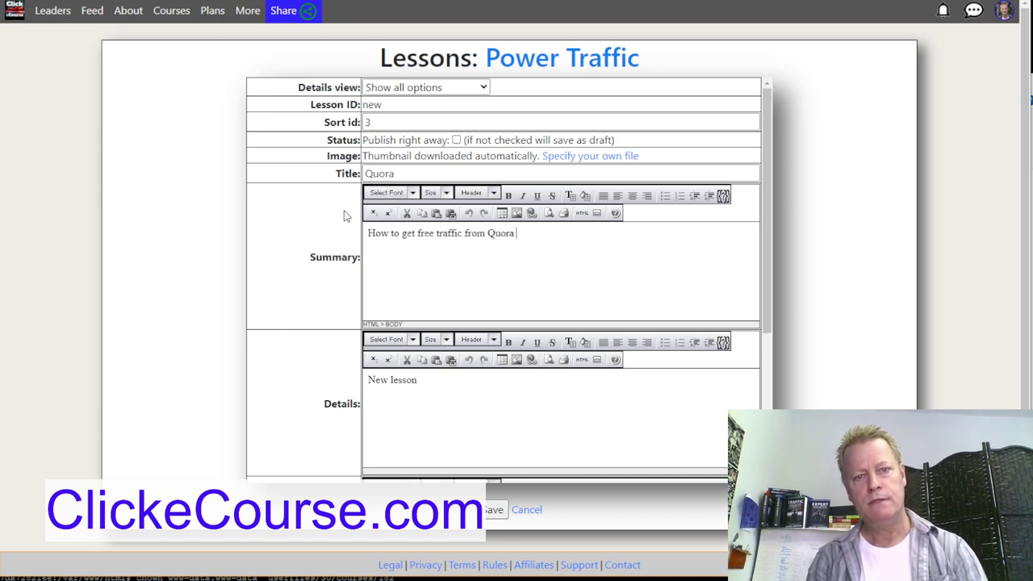
type(" we")
key("BackSpace")
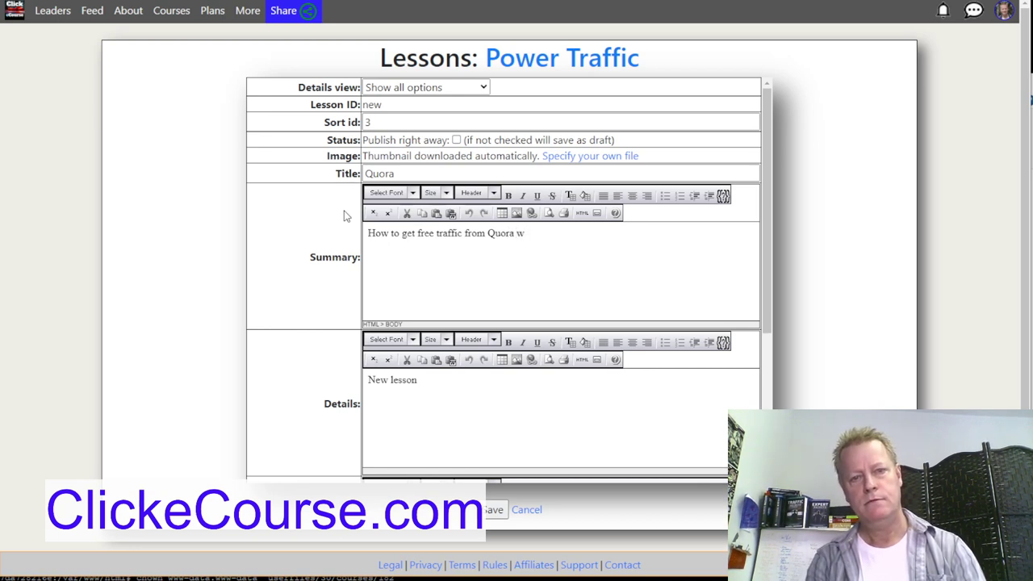
type("eb site")
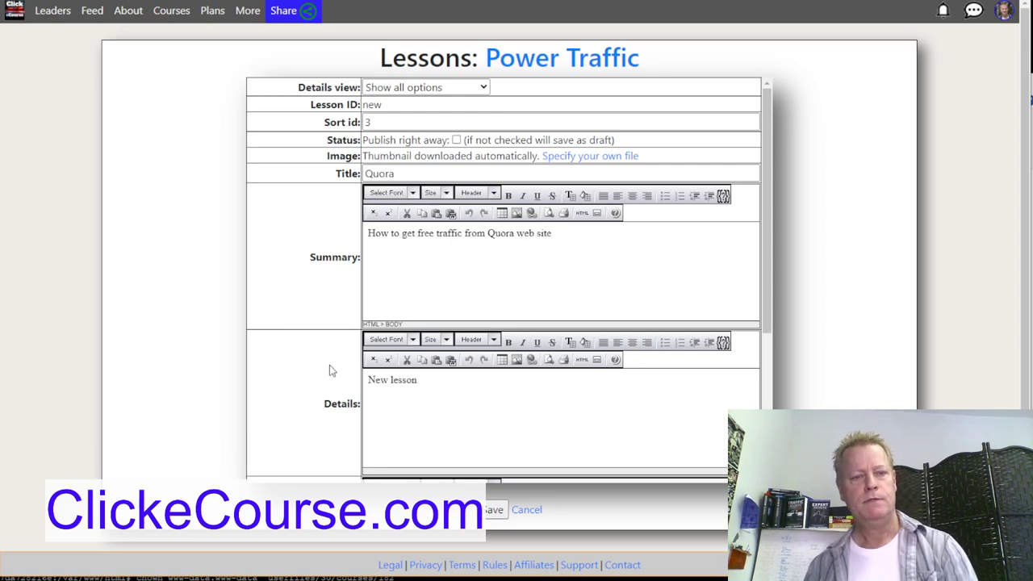
- Choose to upload a video instead of a link, attach video03.mp4 and save the lesson
scroll(315, 355, "down", 5)
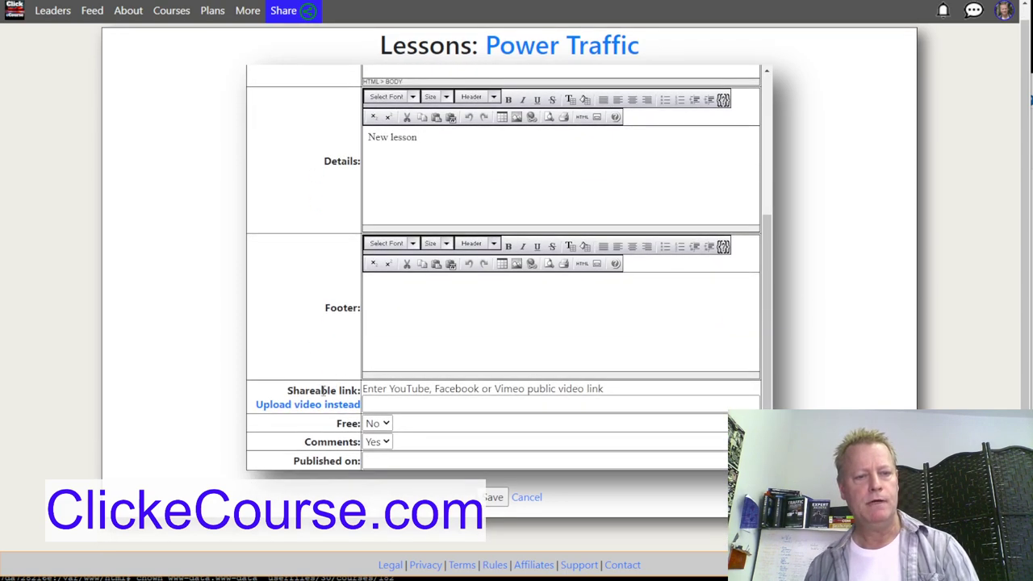
left_click(317, 408)
left_click(375, 404)
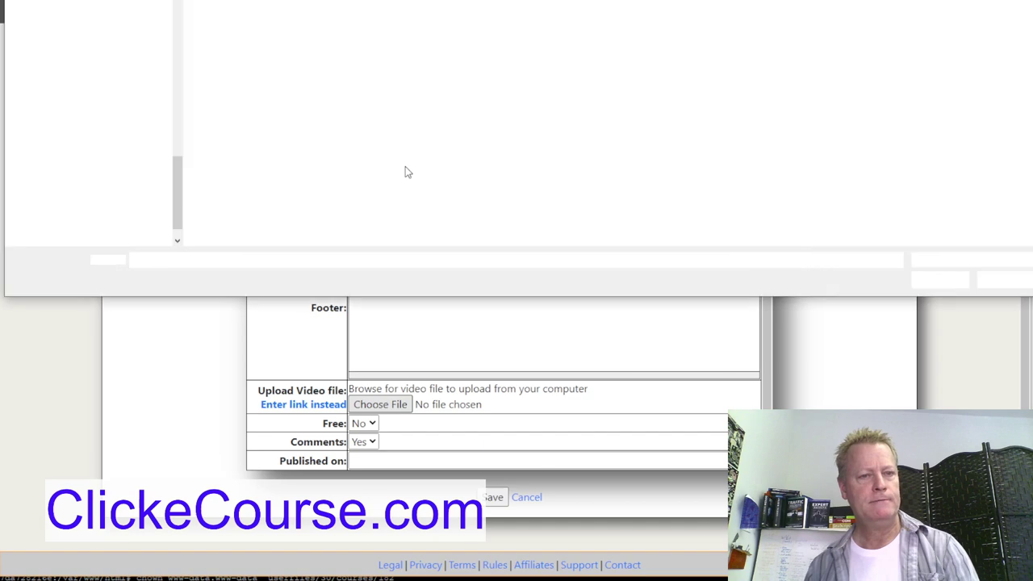
double_click(456, 36)
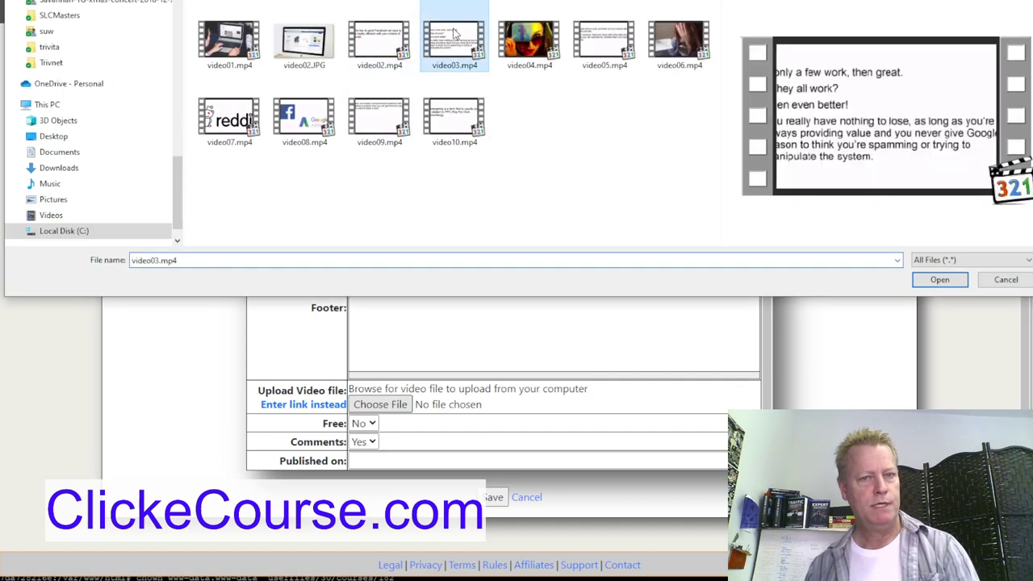
left_click(492, 497)
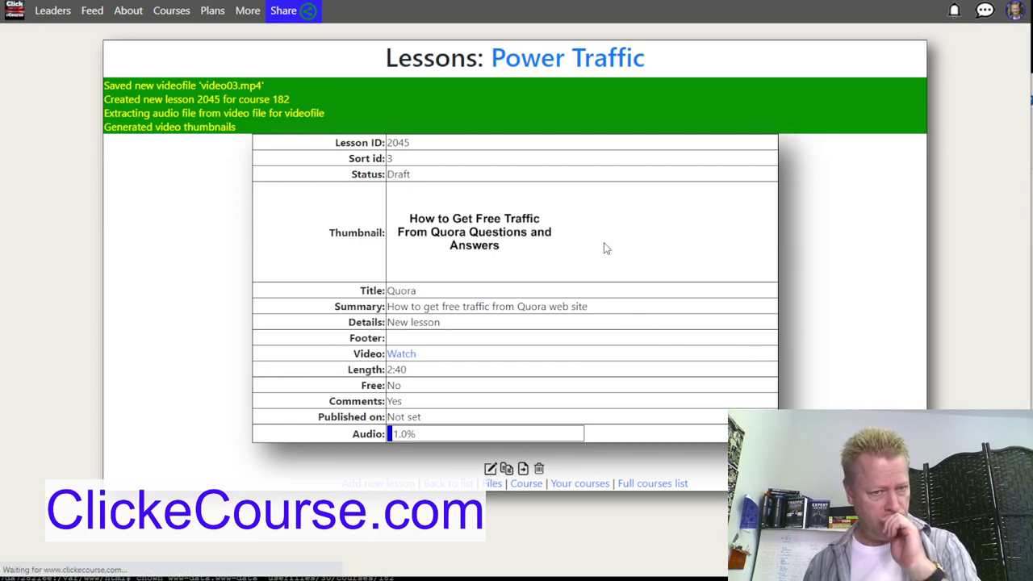
- Edit the saved Quora lesson and regenerate its video thumbnails with a count of 12
mouse_move(391, 348)
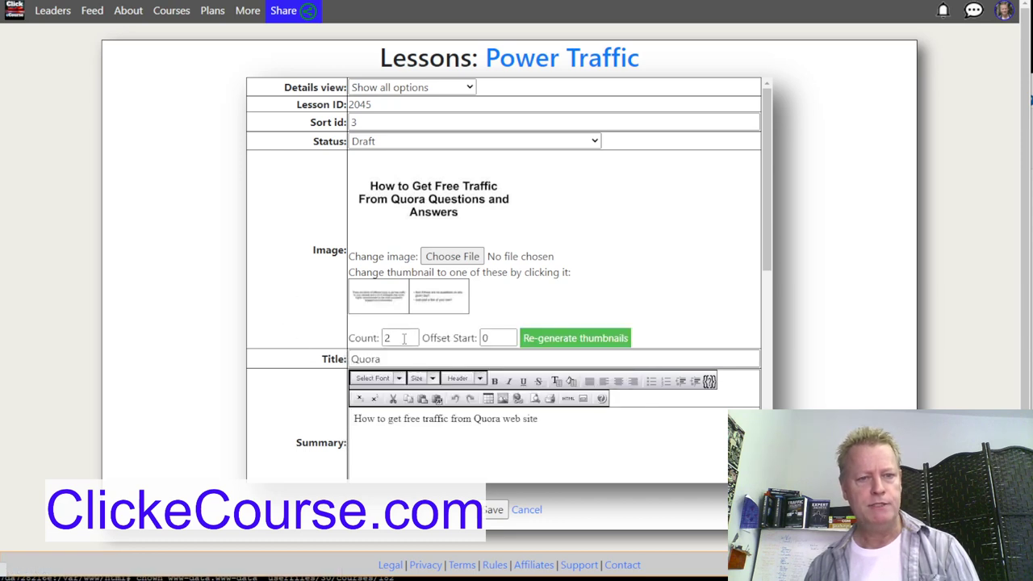
double_click(404, 338)
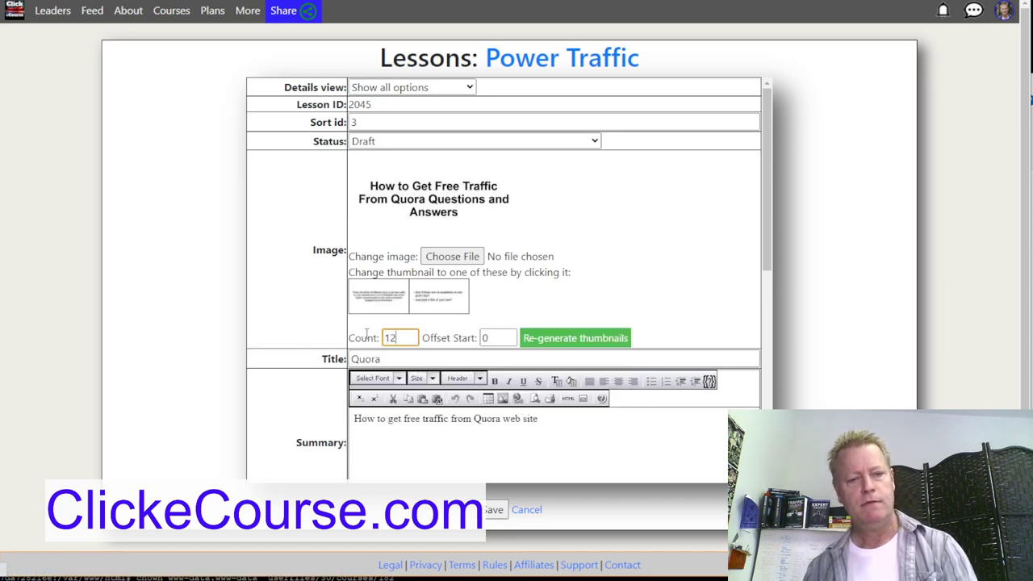
left_click(601, 339)
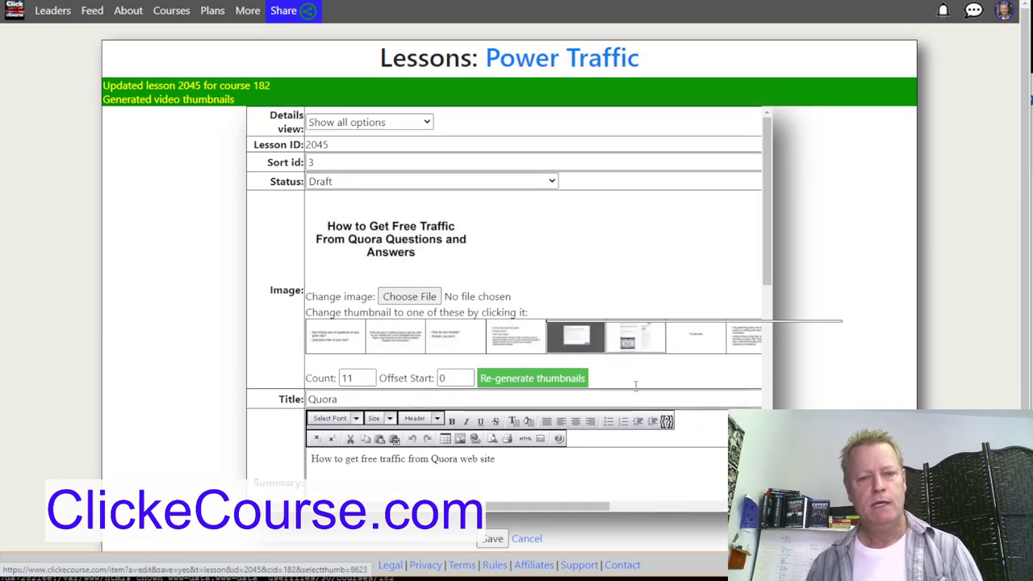
- Regenerate the Quora lesson's video thumbnails with an offset start of 2
mouse_move(672, 378)
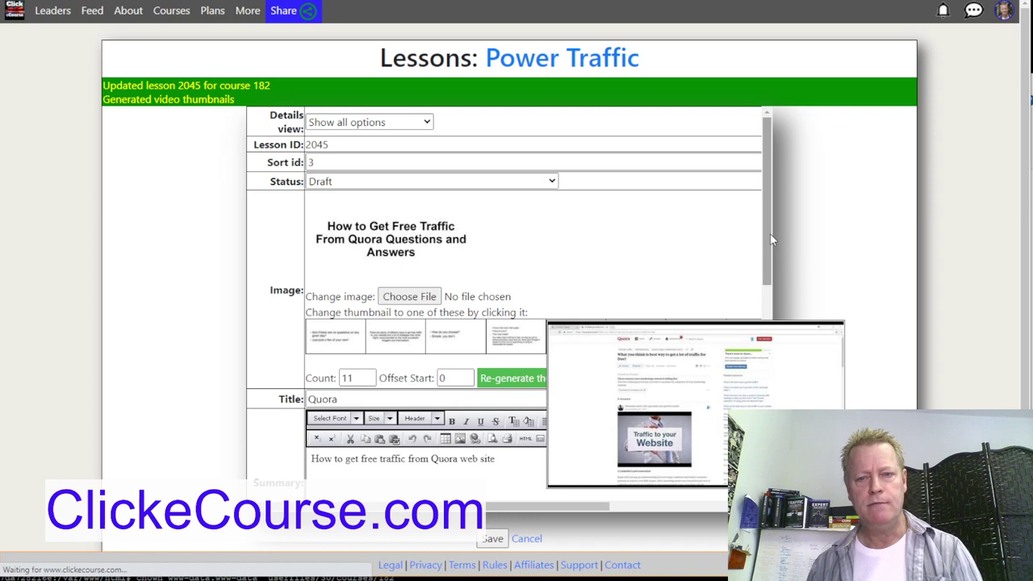
scroll(769, 253, "down", 1)
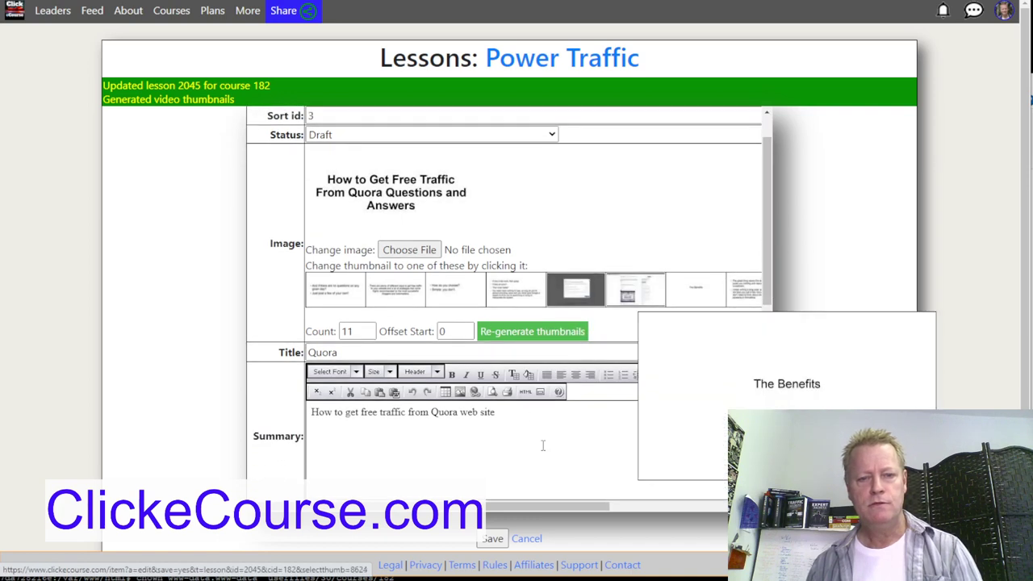
mouse_move(548, 500)
left_mouse_down()
mouse_move(603, 501)
mouse_move(549, 501)
left_mouse_up()
double_click(448, 331)
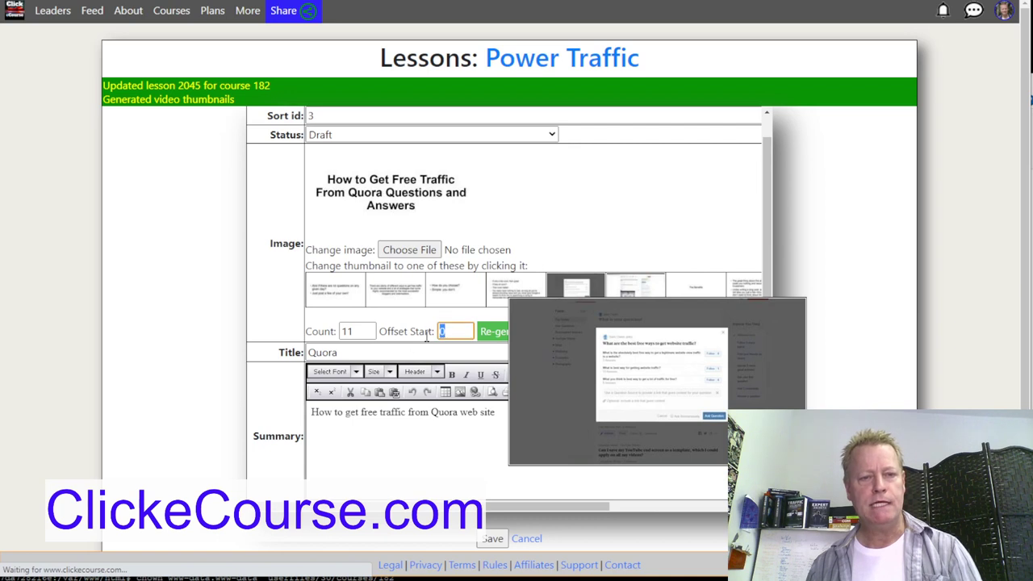
type("2")
left_click(512, 333)
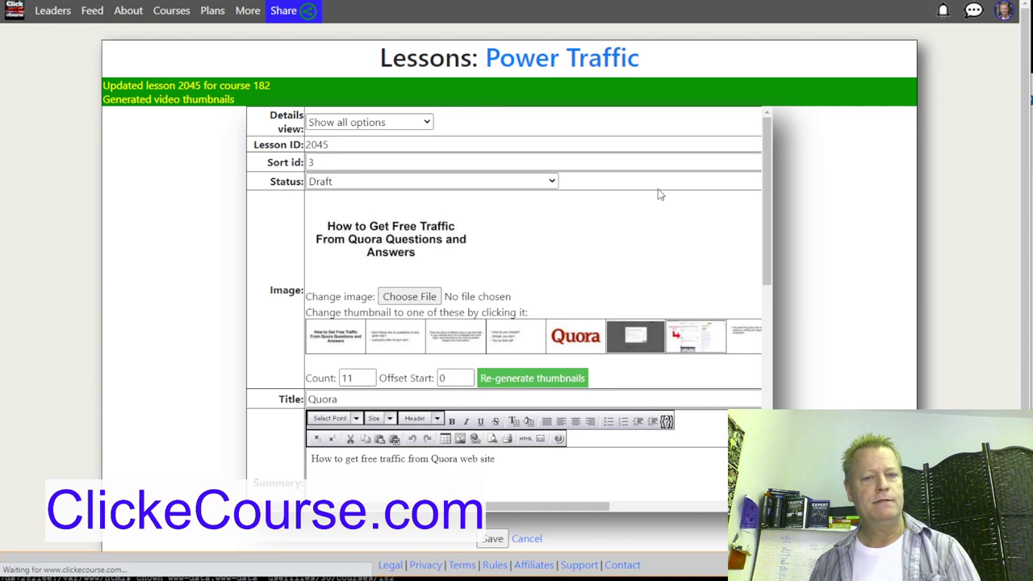
- Set the frame with the red Quora logo as the lesson's thumbnail and save the lesson
left_click(571, 347)
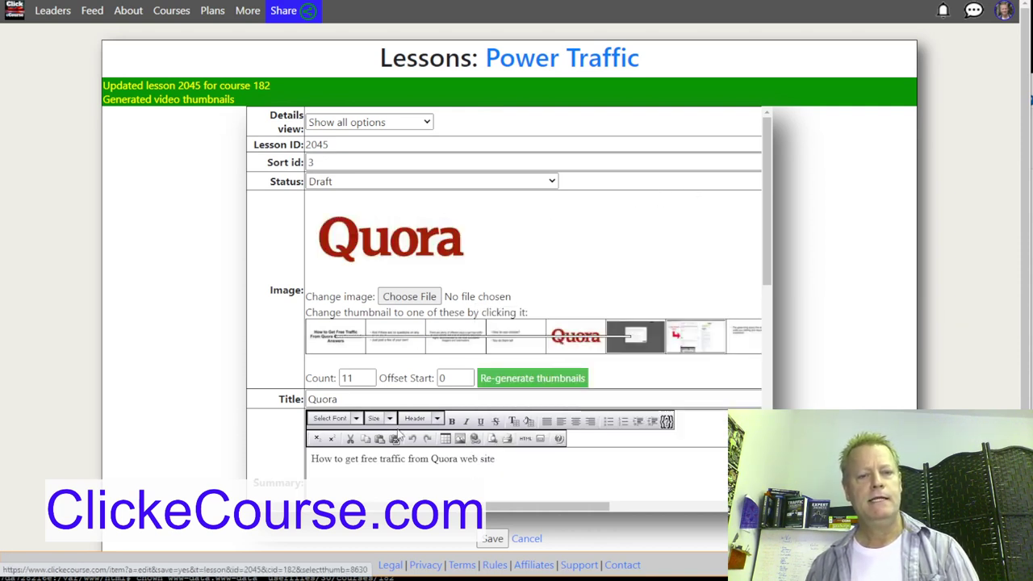
left_click(493, 539)
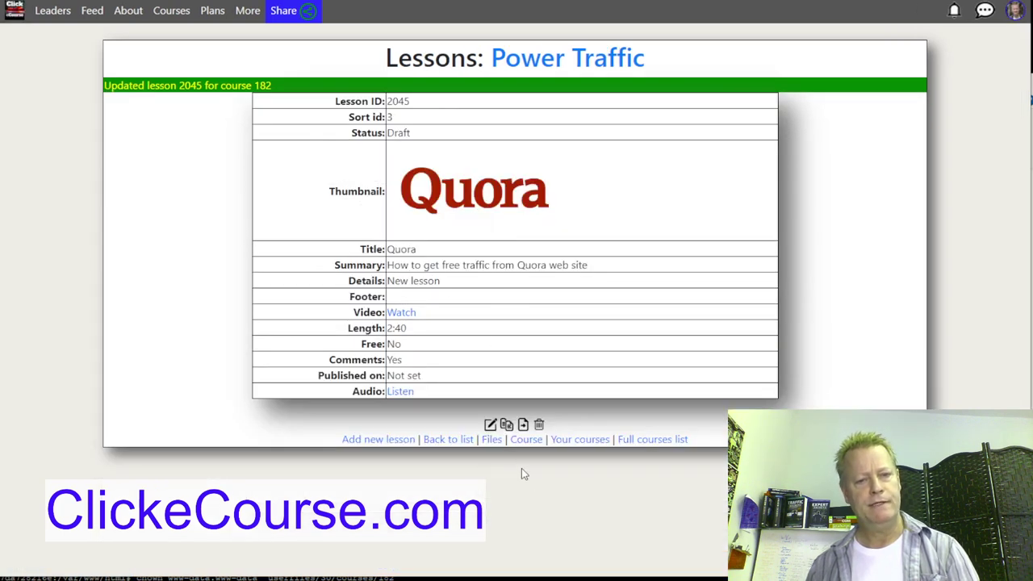
- Start another new lesson for the Power Traffic course and close the open Quora video in the media player
left_click(385, 441)
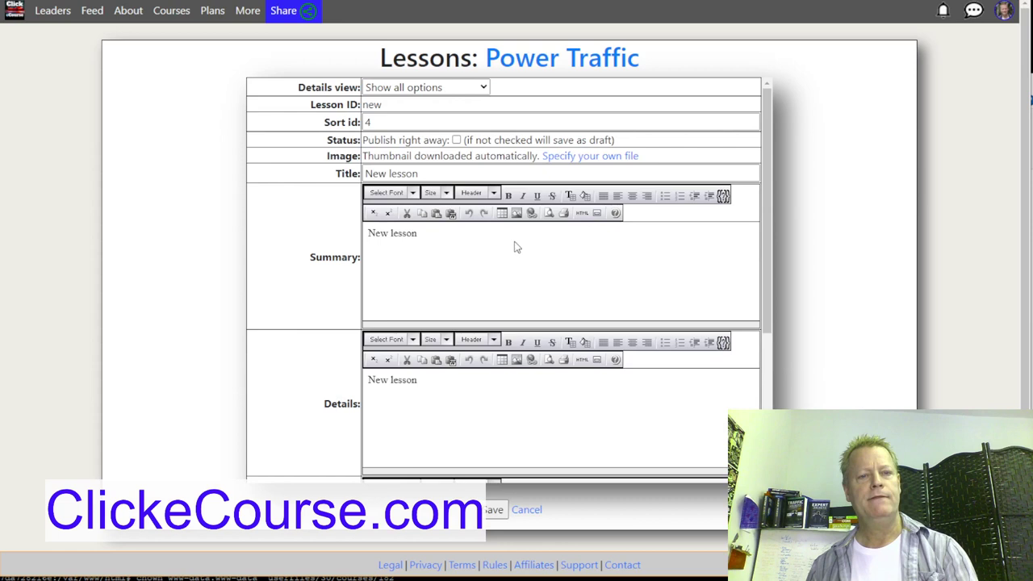
left_click(367, 122)
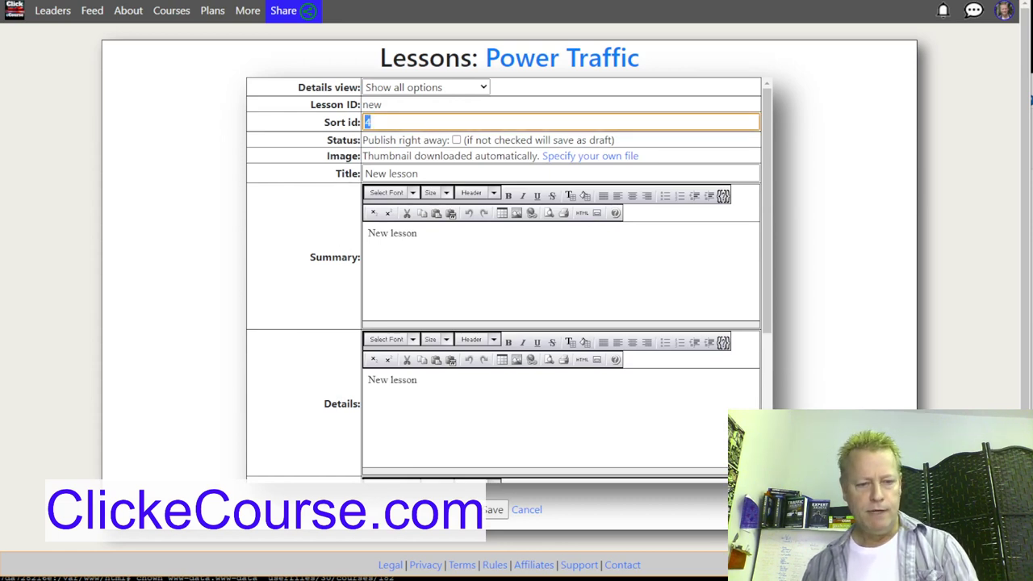
key("alt+Tab")
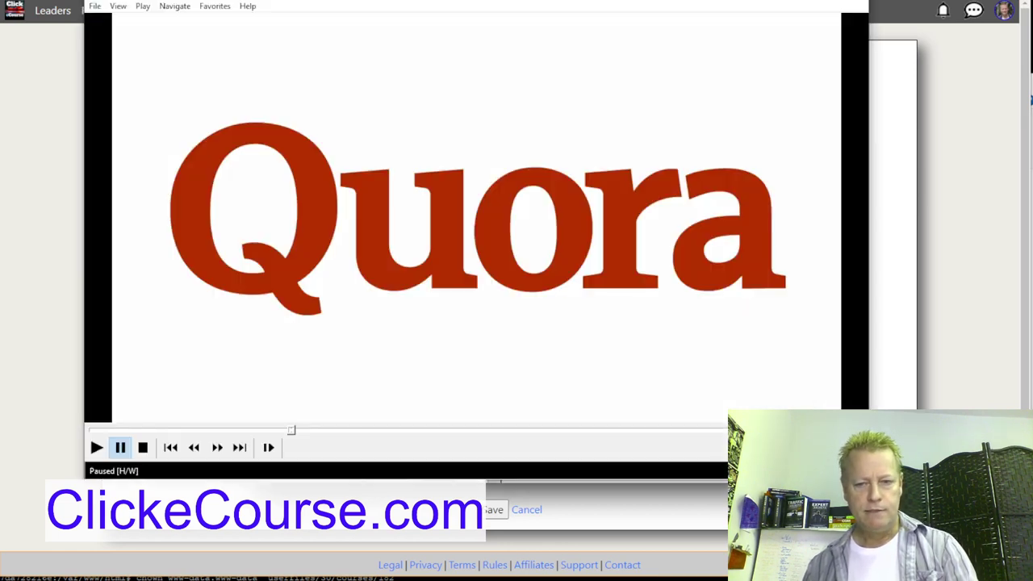
left_click(849, 4)
- Switch to the Module 1 - Videos folder and skim through video04.mp4 to identify its topic, then close it
key("alt+Tab")
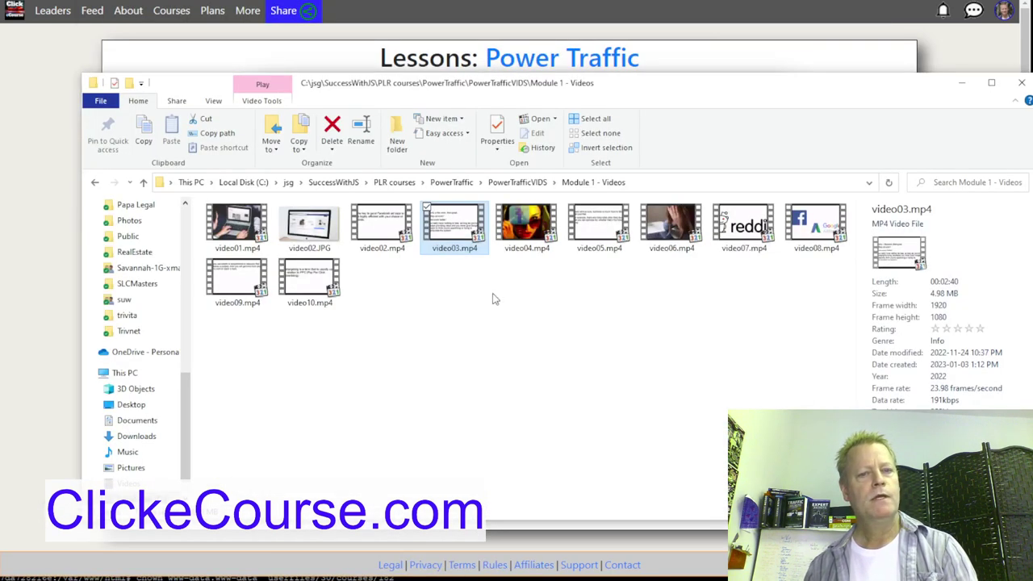
left_click(523, 229)
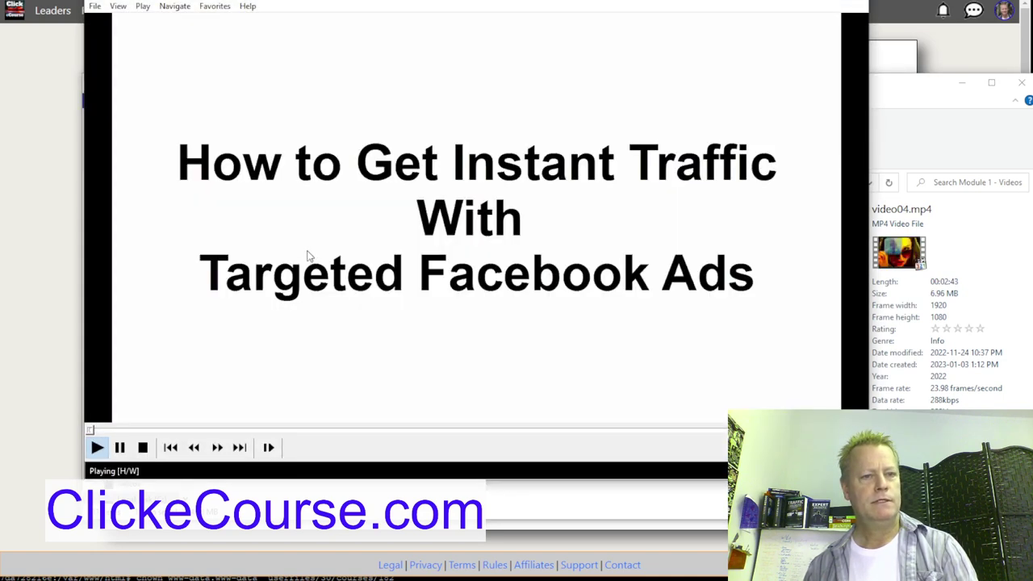
left_click(498, 192)
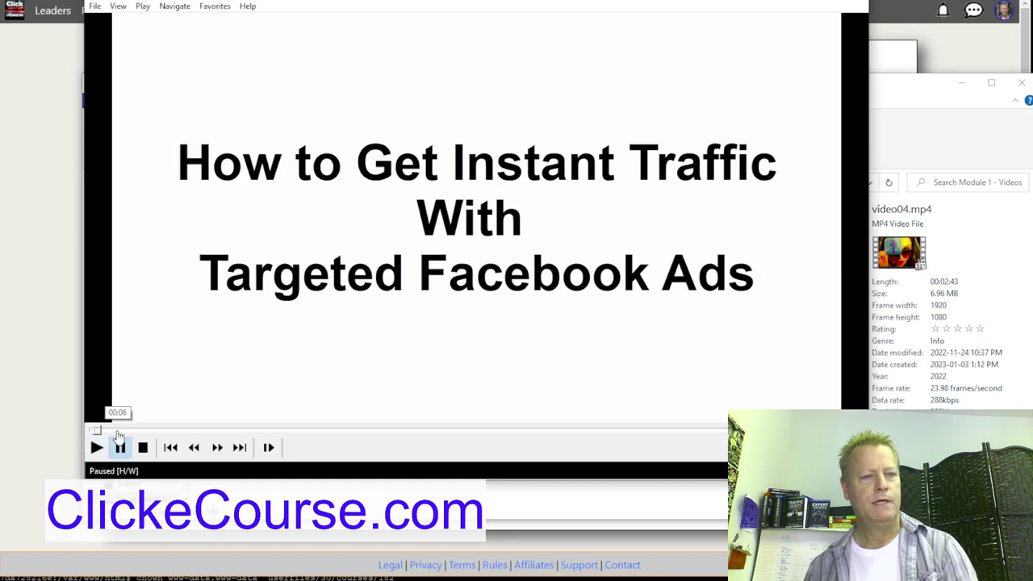
left_click(117, 431)
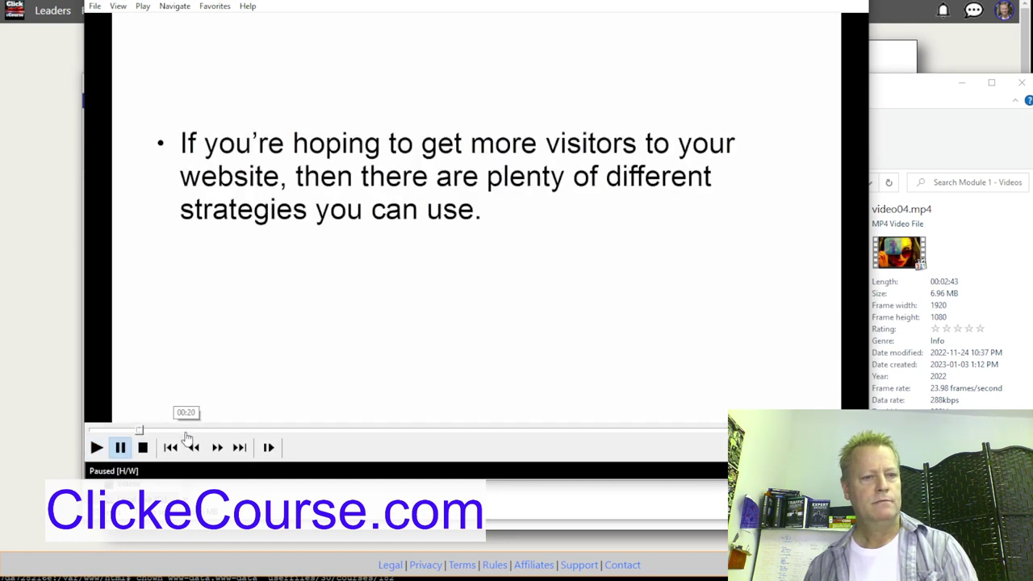
left_click(189, 430)
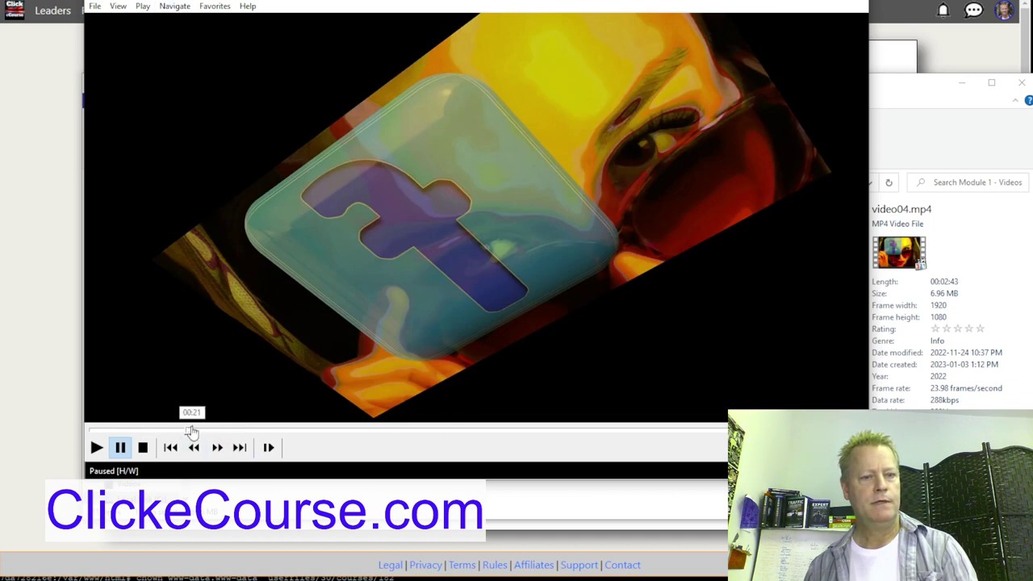
left_click_drag(191, 430, 292, 435)
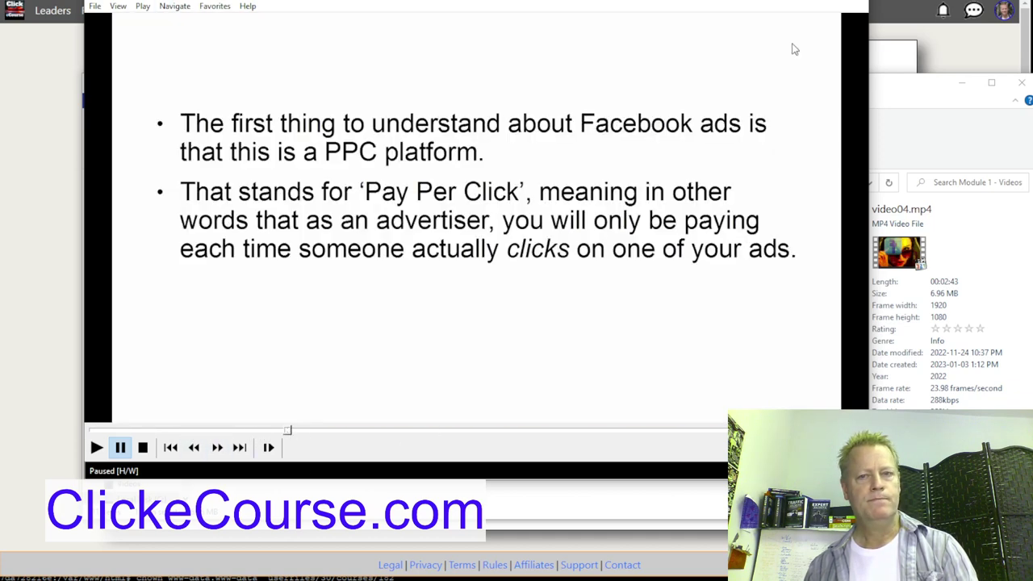
left_click(831, 8)
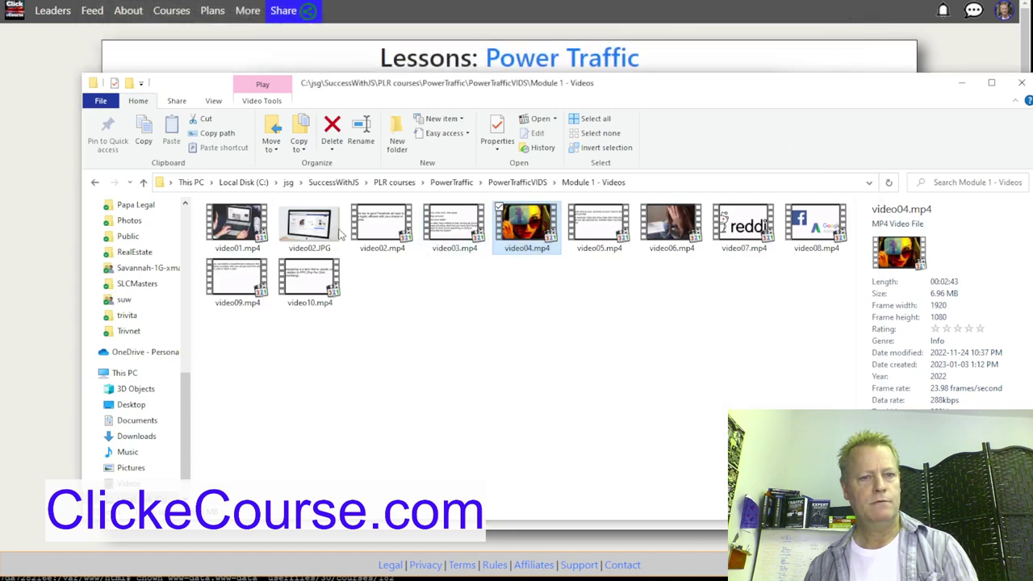
- Skim through video02.mp4 to compare its topic with the previous video, and close it
left_click(369, 222)
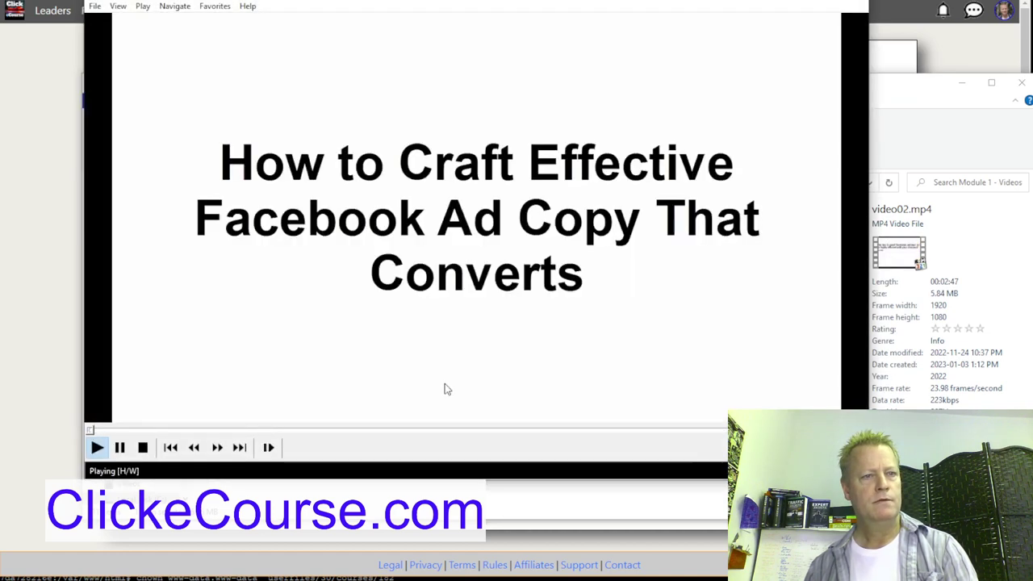
left_click(406, 274)
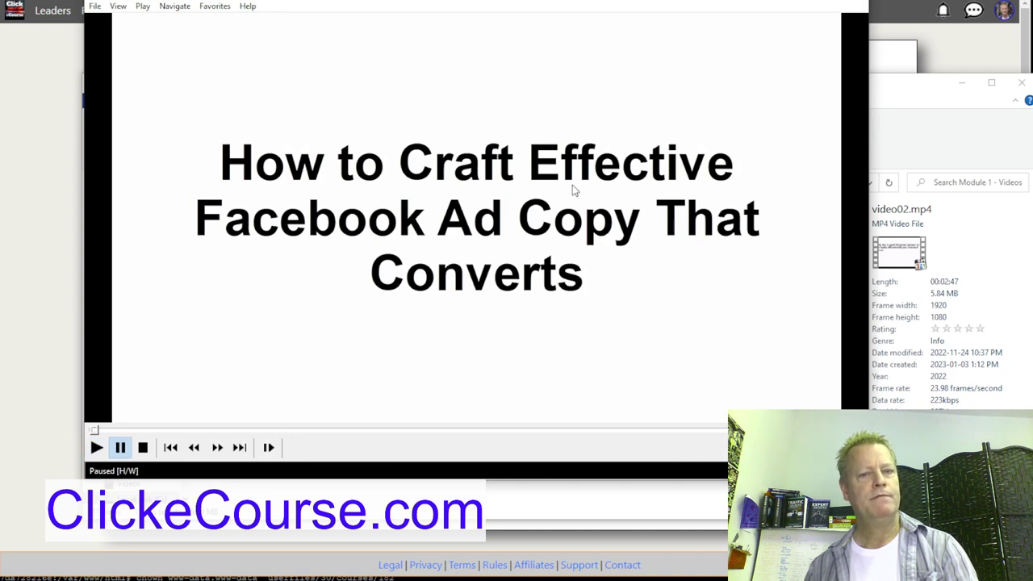
left_click(96, 432)
left_click_drag(134, 434, 360, 464)
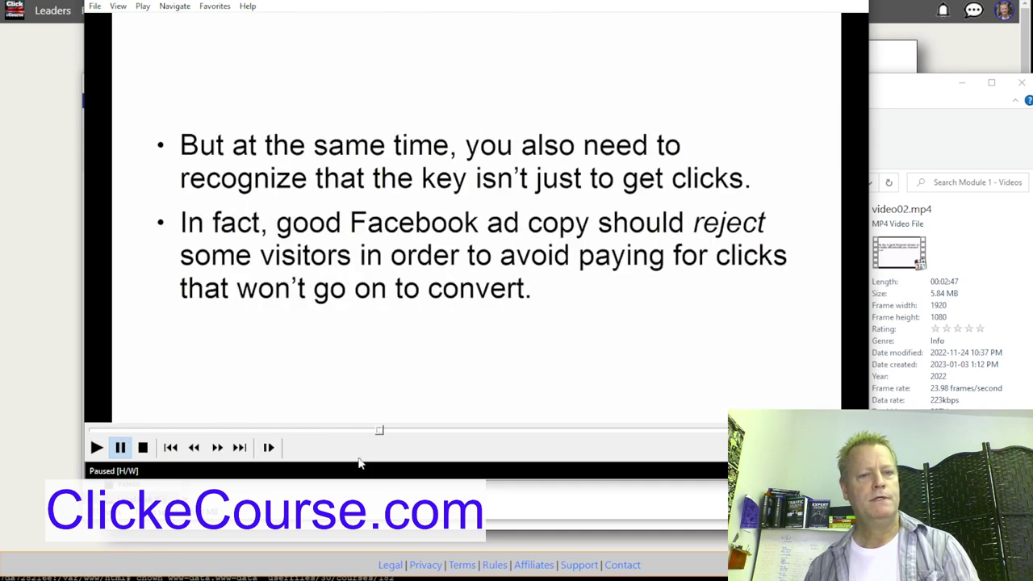
key("alt+F4")
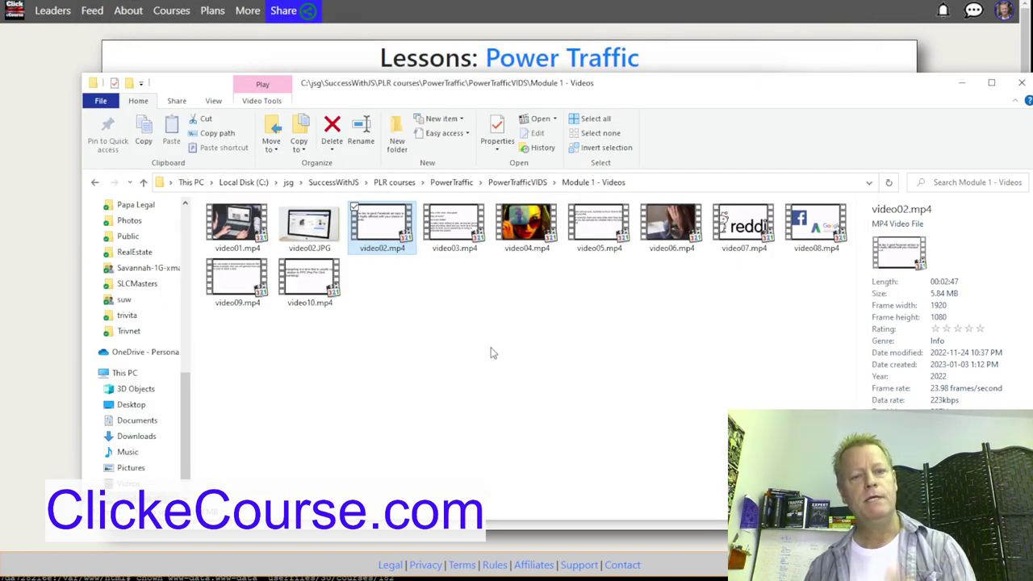
- Return to the new lesson form and set the lesson's title to Facebook Ads
left_click(74, 271)
left_click_drag(418, 174, 344, 173)
type("Facebook Ads")
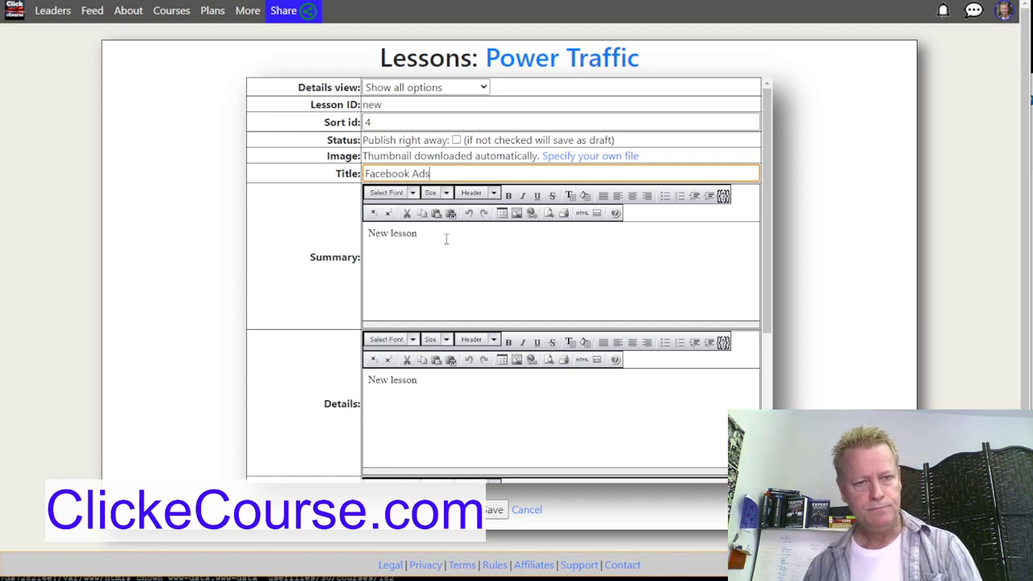
- Reopen video04.mp4, pause it on its title slide for the wording and move the player away from the lesson form
left_click_drag(446, 235, 352, 231)
key("alt+Tab")
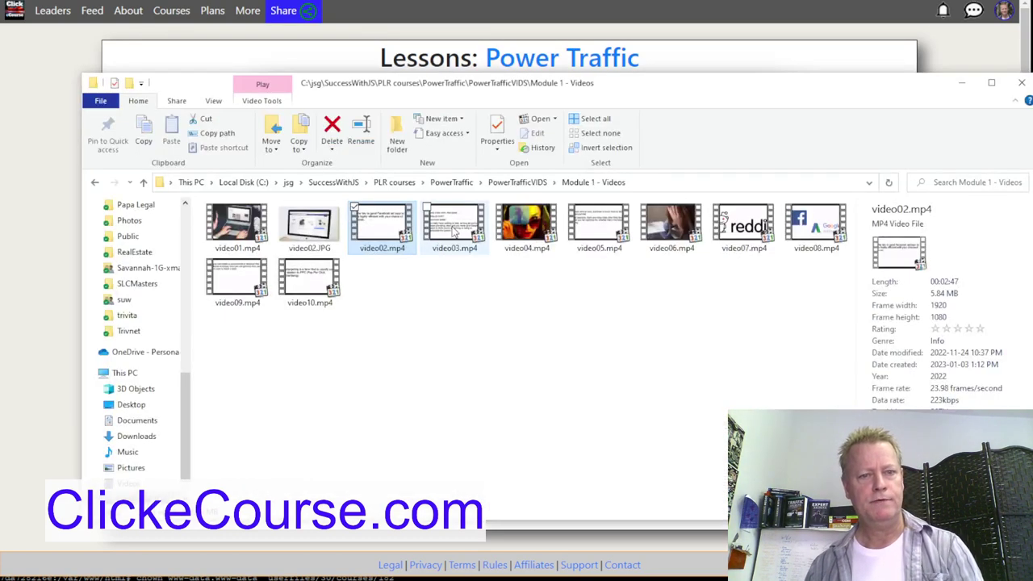
left_click(547, 229)
double_click(547, 227)
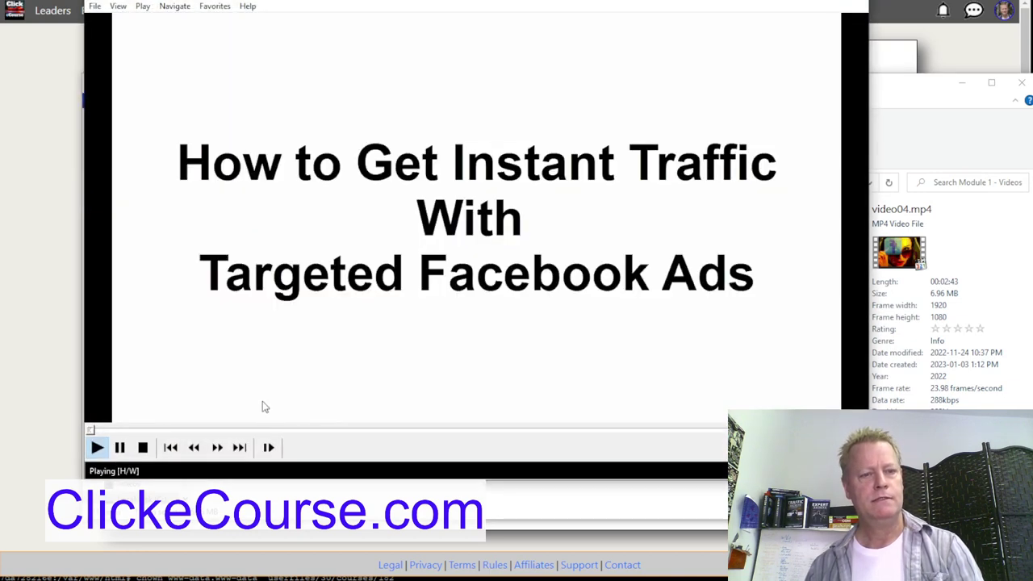
left_click(262, 407)
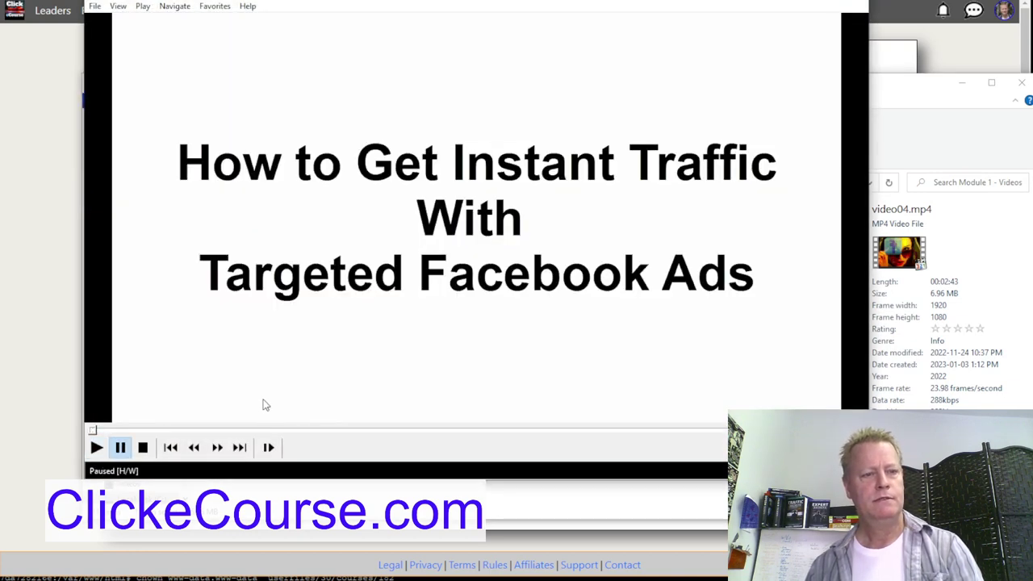
left_click_drag(476, 9, 1032, 10)
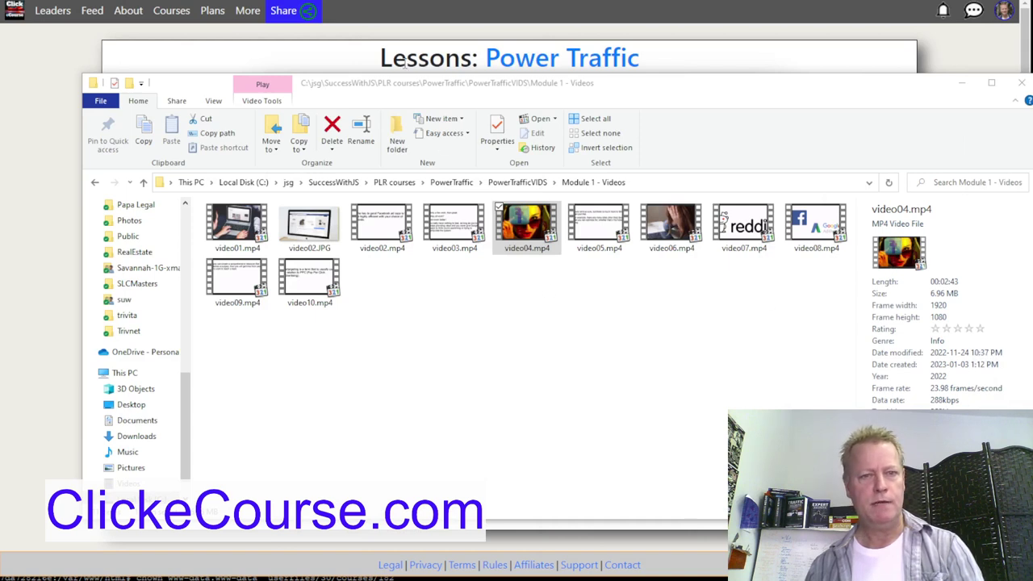
- Replace the new lesson's default summary with "How to get Instant Traffic with Targeted Facebook Ads"
left_click(310, 61)
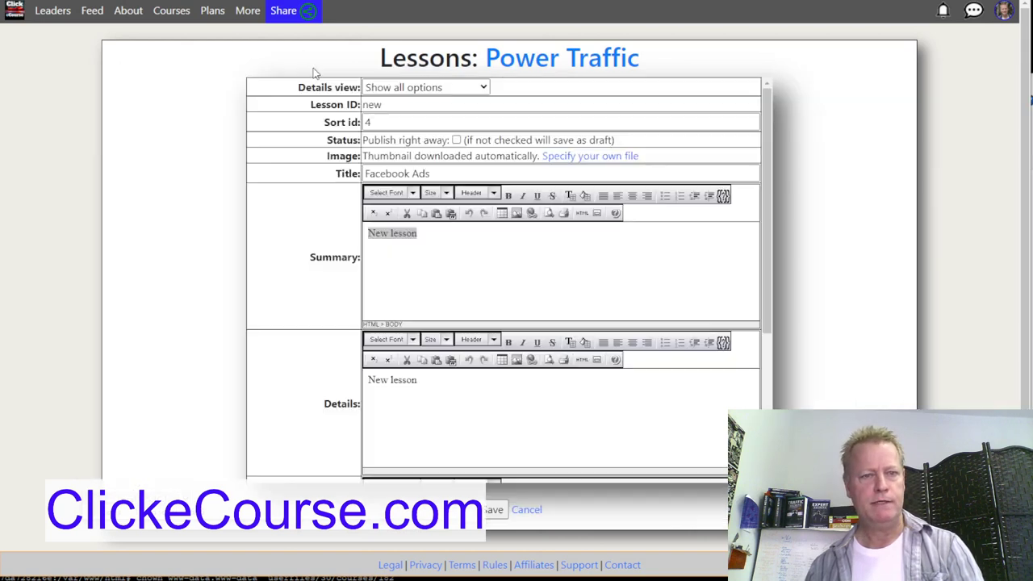
left_click(438, 244)
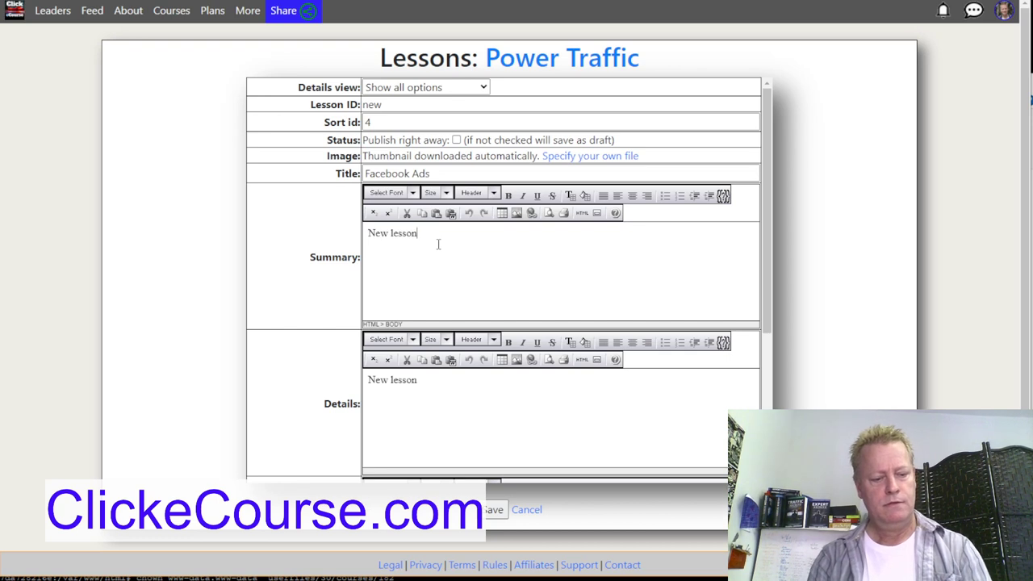
key("ctrl+a")
type("How to get")
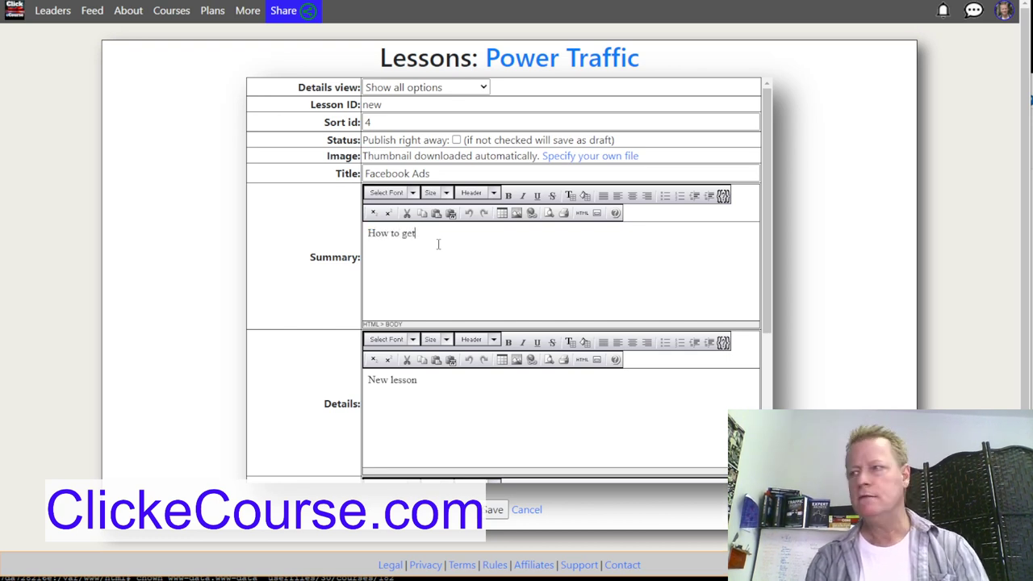
type(" Instan")
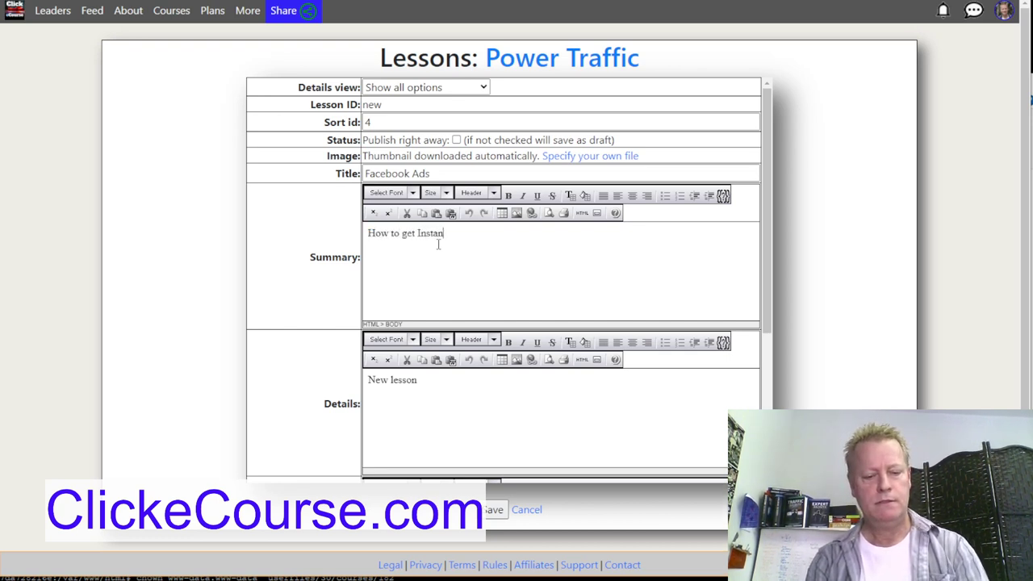
type("t Traffice")
key("BackSpace")
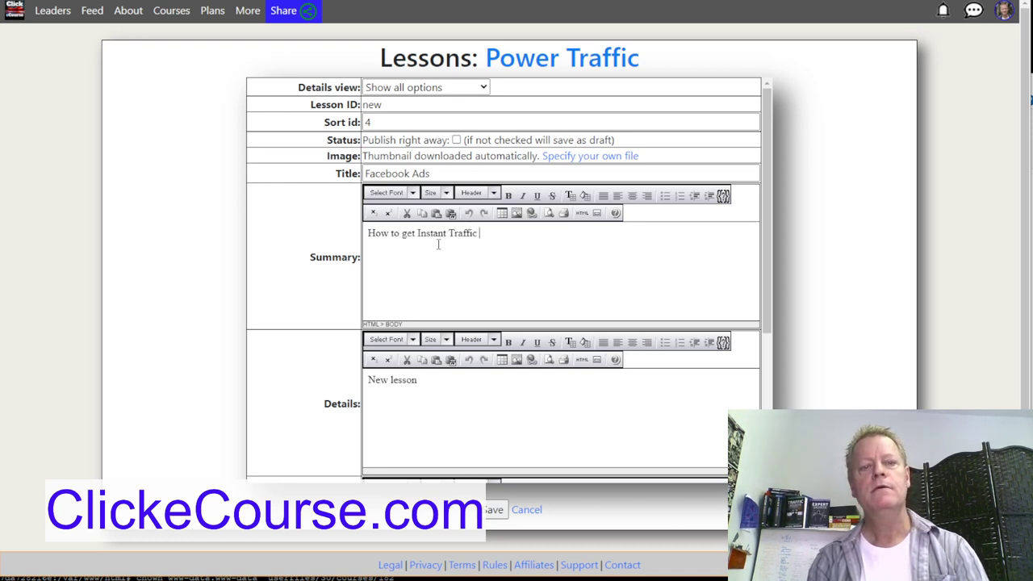
key("BackSpace")
key("BackSpace")
key("BackSpace")
type("w")
key("BackSpace")
key("BackSpace")
type("with Tar")
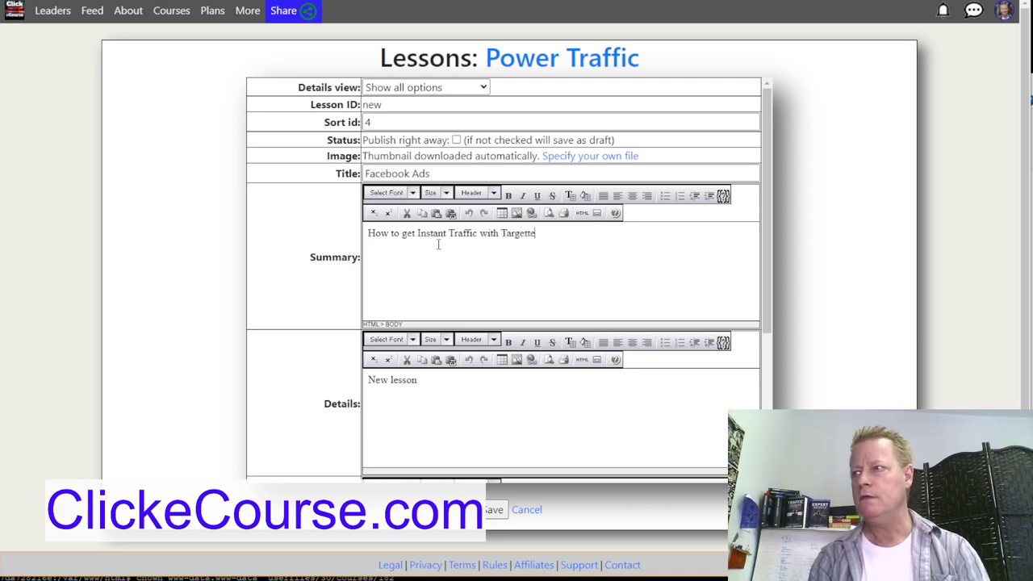
type("gette")
key("BackSpace")
key("BackSpace")
type("ed")
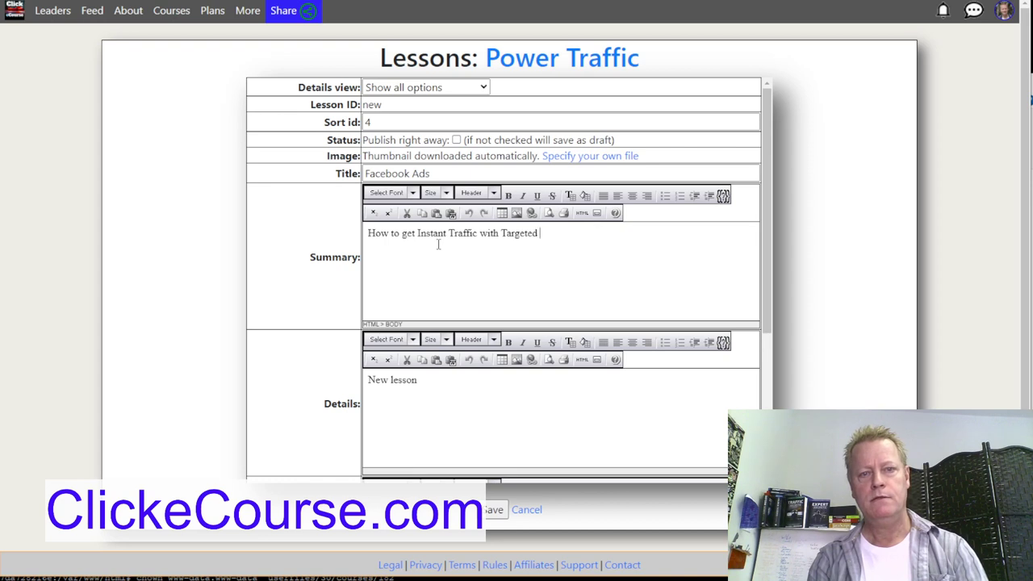
key("BackSpace")
key("BackSpace")
key("BackSpace")
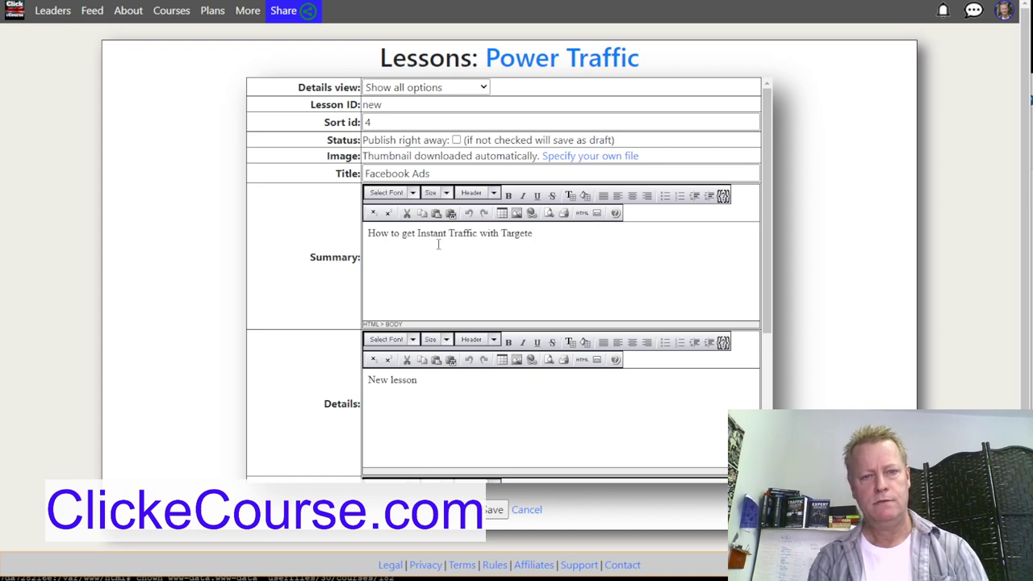
type("acebook Ads")
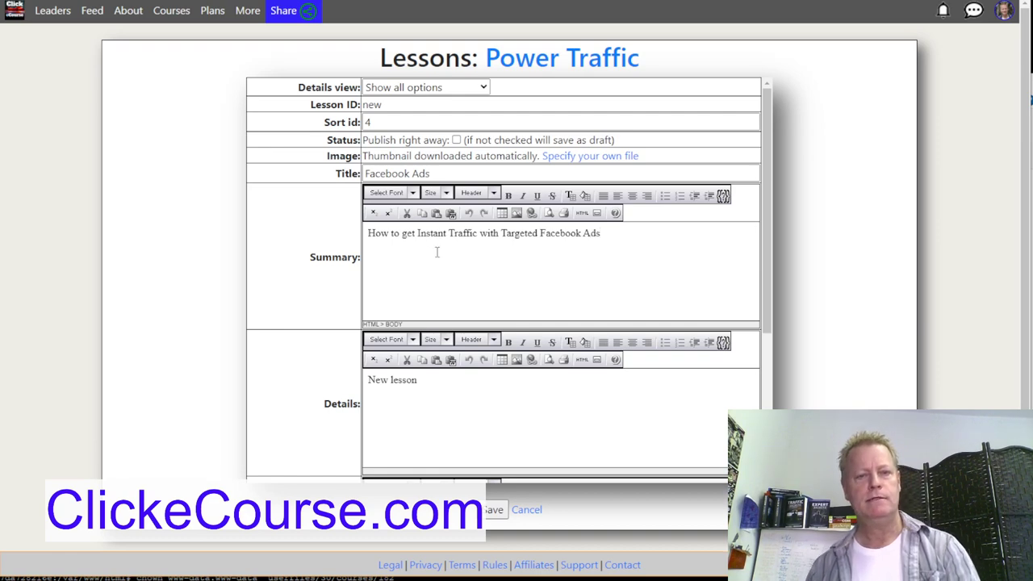
- Attach video04.mp4 as the Facebook Ads lesson's video file and save the new lesson as a draft
scroll(275, 315, "down", 3)
left_click(316, 405)
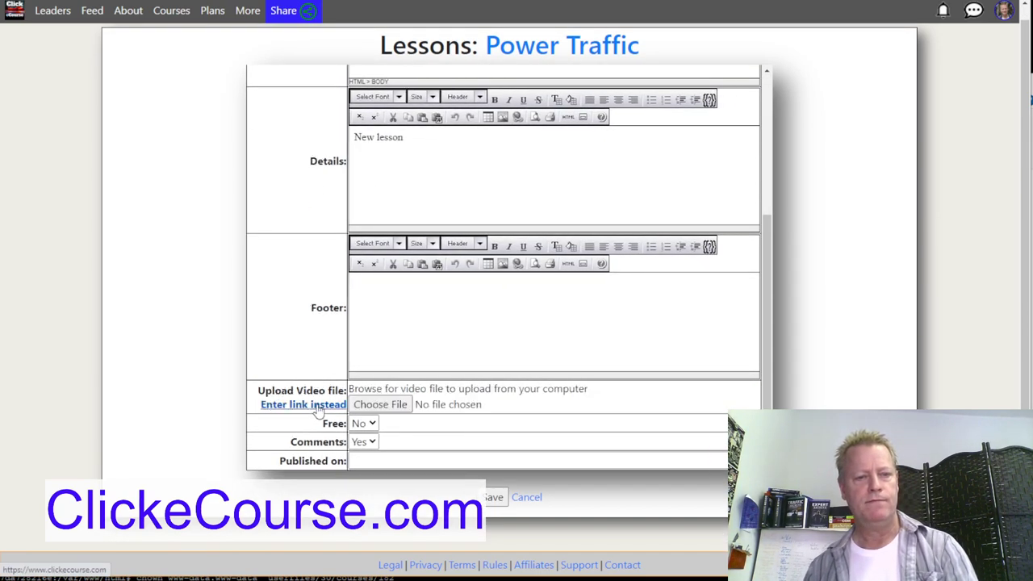
left_click(379, 405)
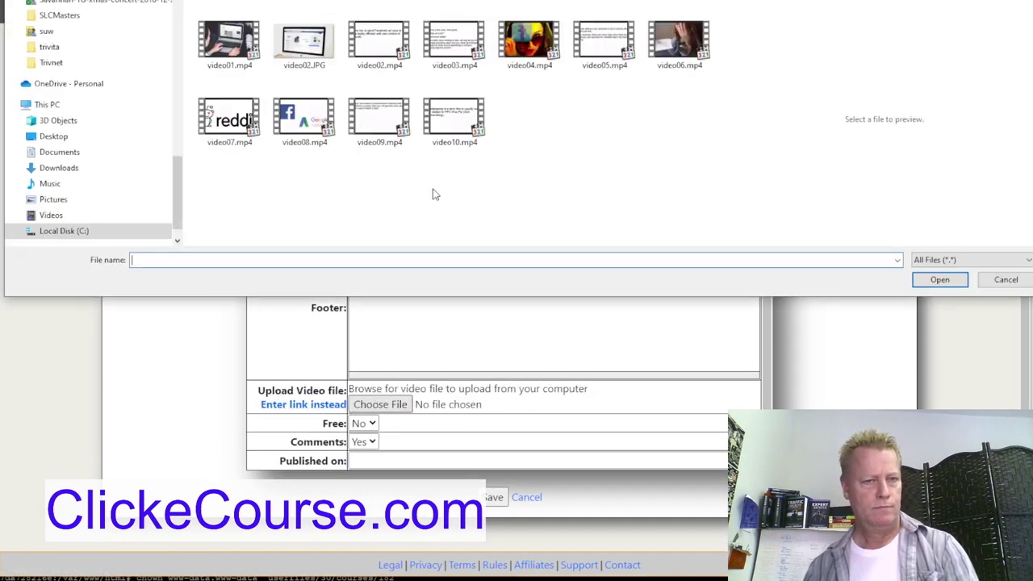
double_click(530, 41)
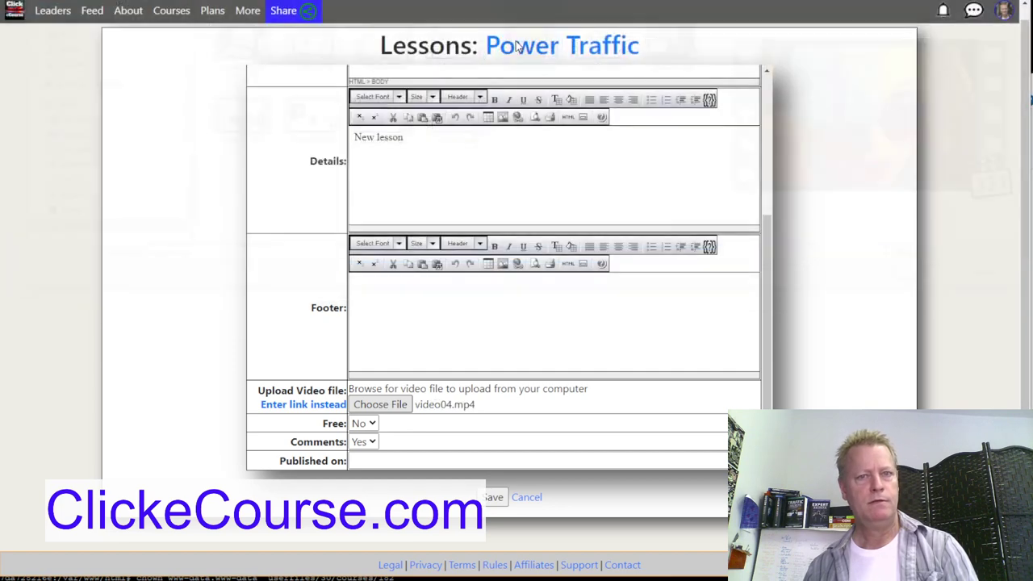
left_click(493, 497)
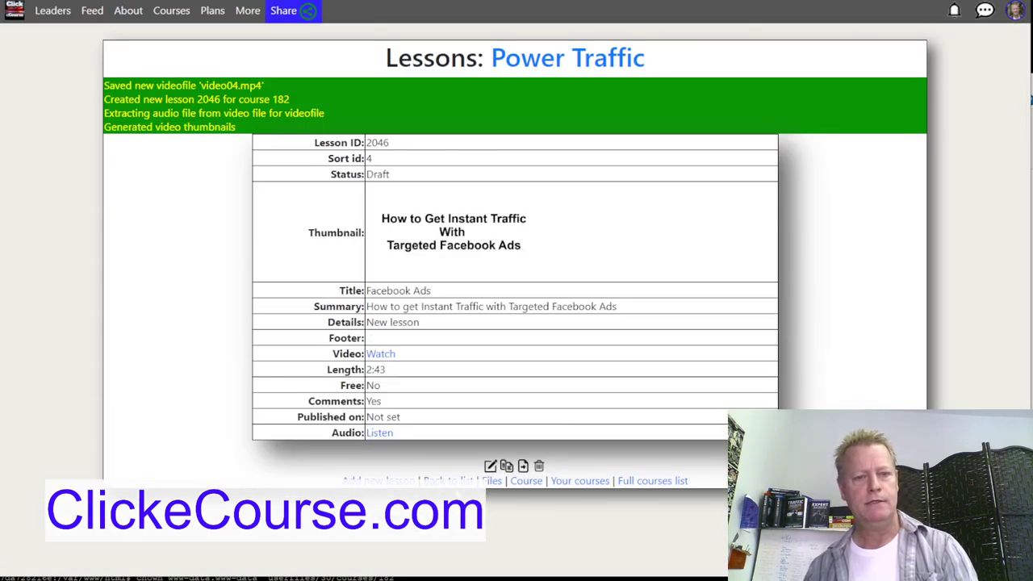
- Regenerate 12 thumbnails for the new Facebook Ads lesson, choose the woman holding the Facebook logo as its image and save the lesson
left_click(490, 467)
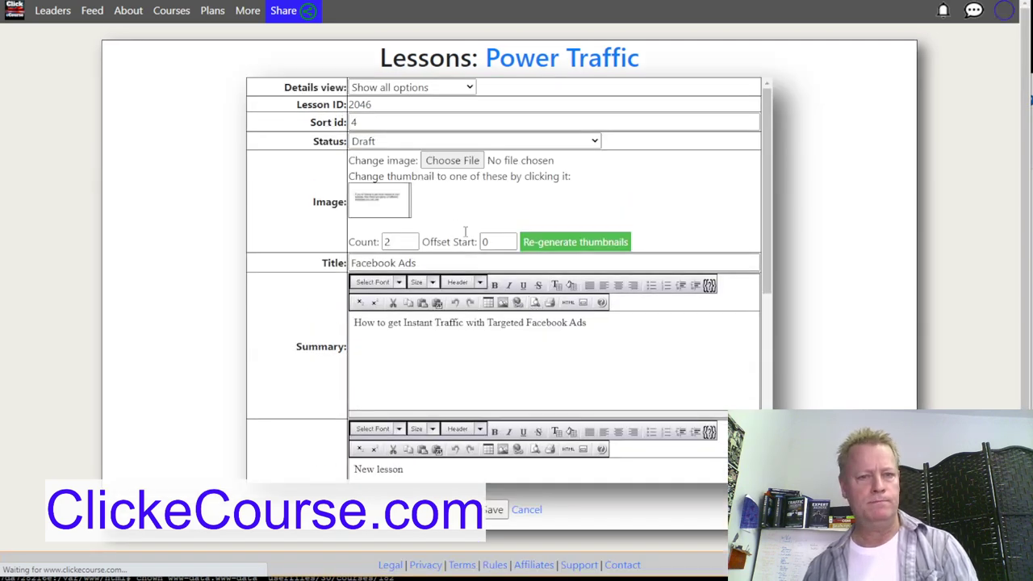
left_click(406, 338)
left_click(564, 342)
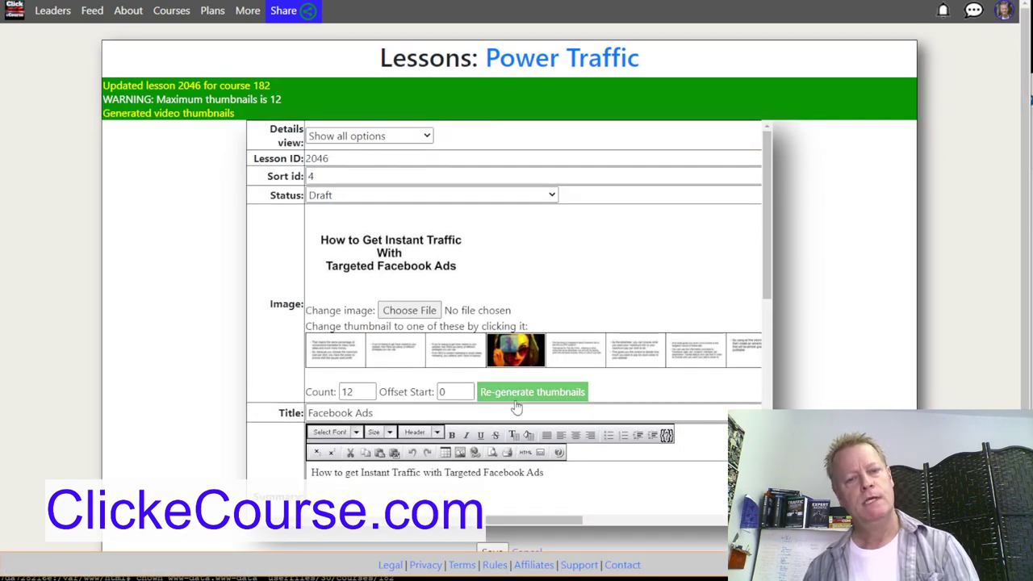
left_click(516, 353)
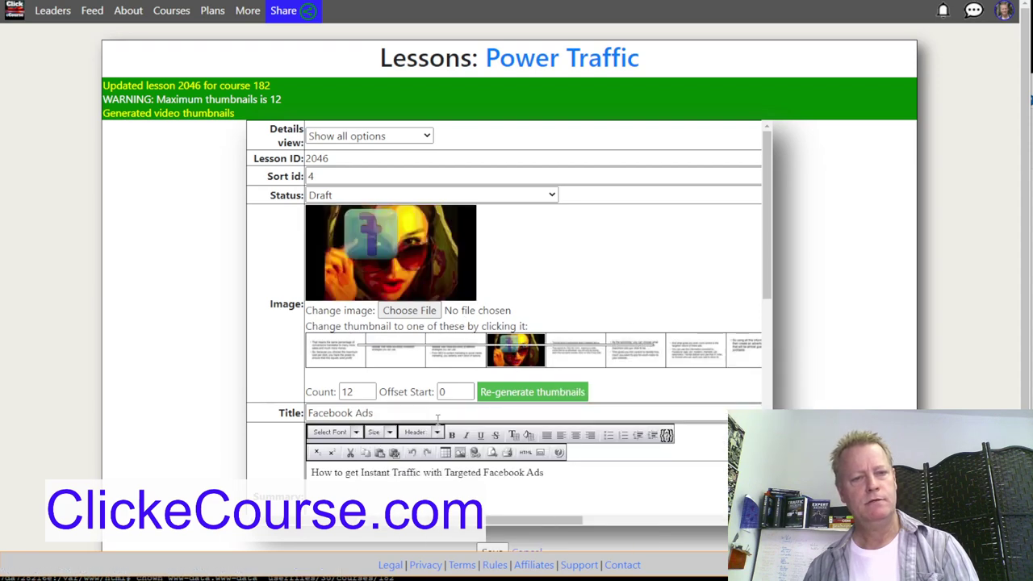
mouse_move(593, 490)
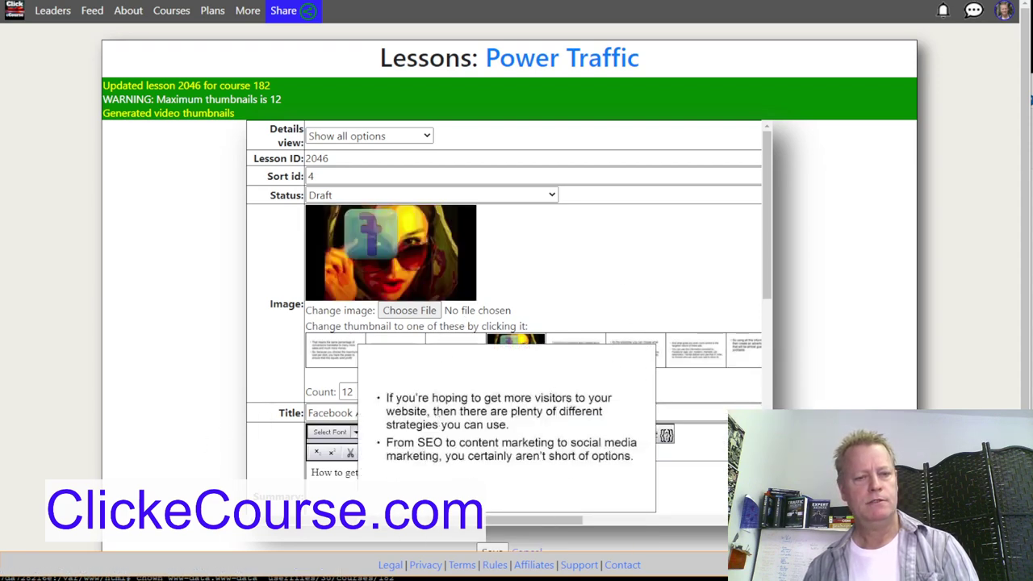
scroll(484, 452, "down", 1)
left_click(491, 496)
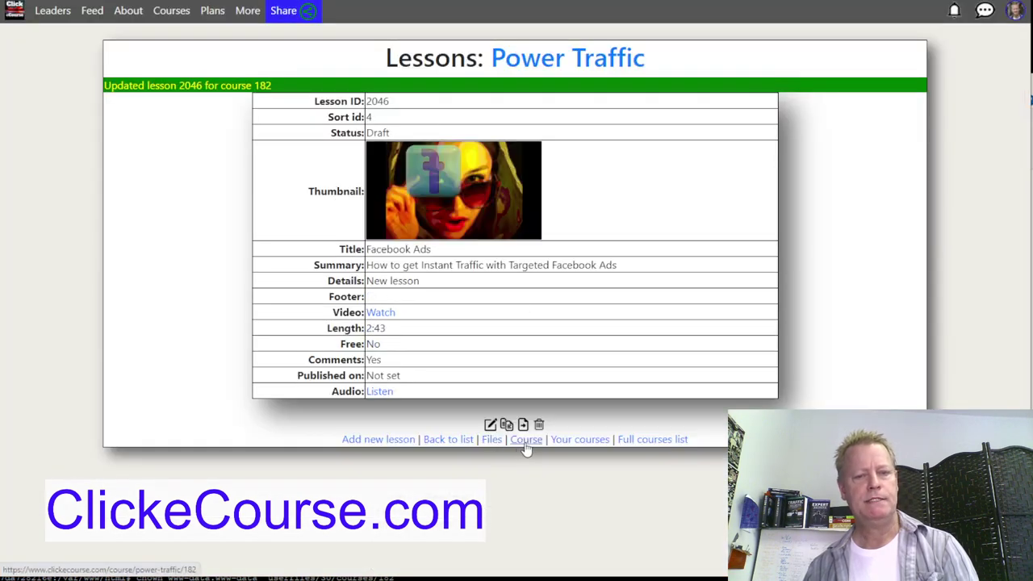
- Open lesson #2 for editing from the course page and check the wording of video02.mp4's title slide
left_click(523, 443)
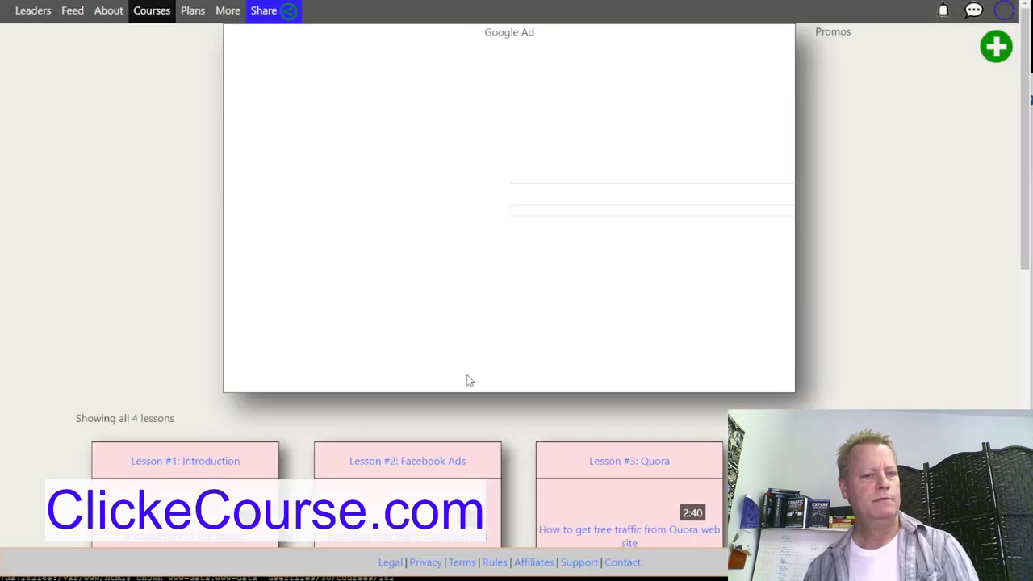
scroll(442, 353, "down", 4)
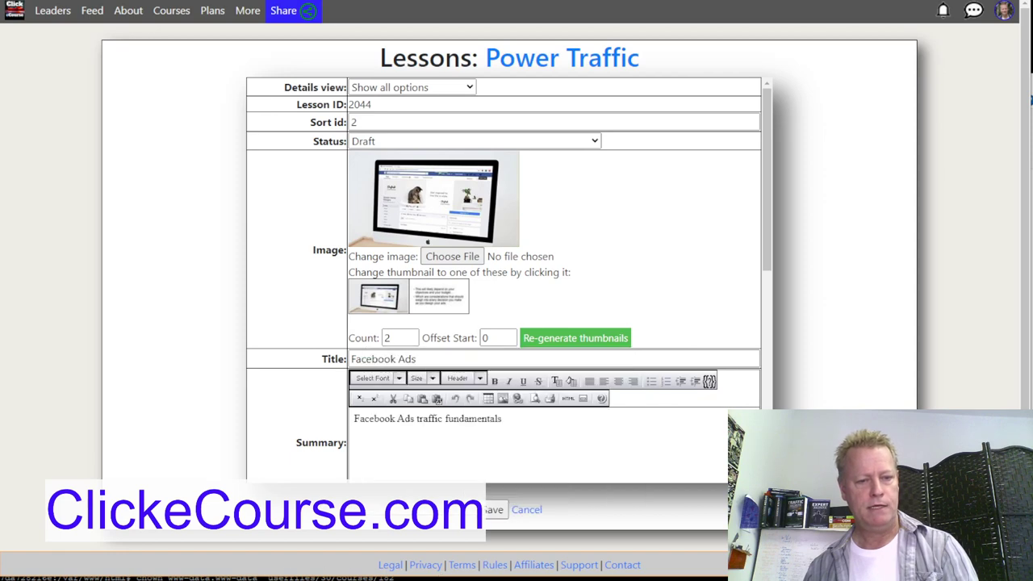
mouse_move(422, 565)
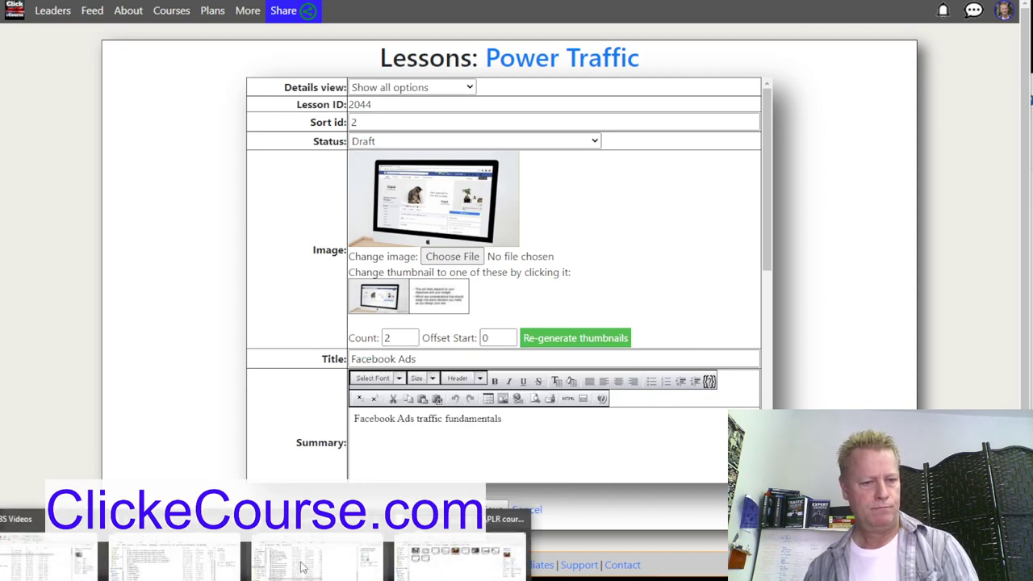
left_click(423, 560)
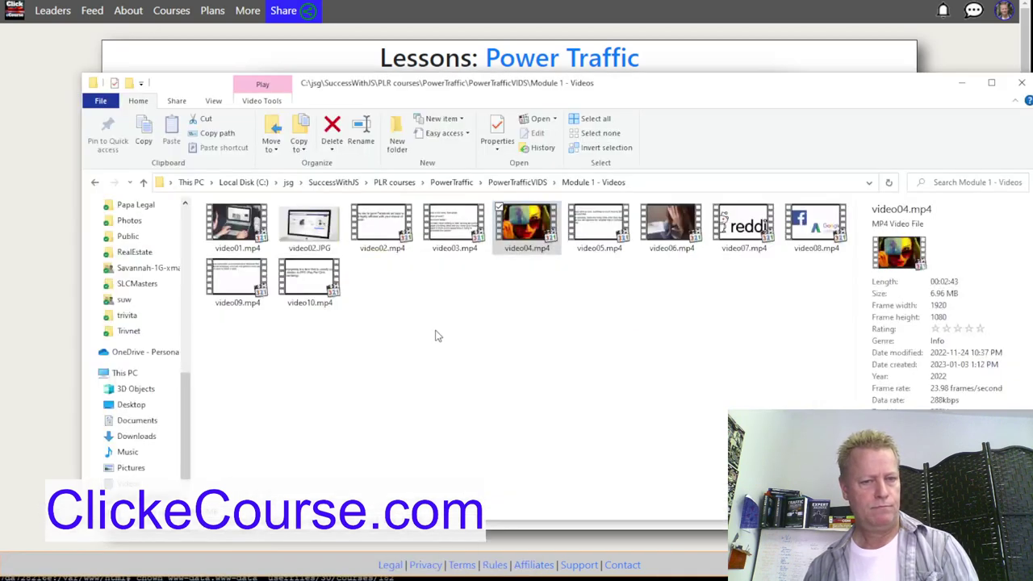
double_click(378, 232)
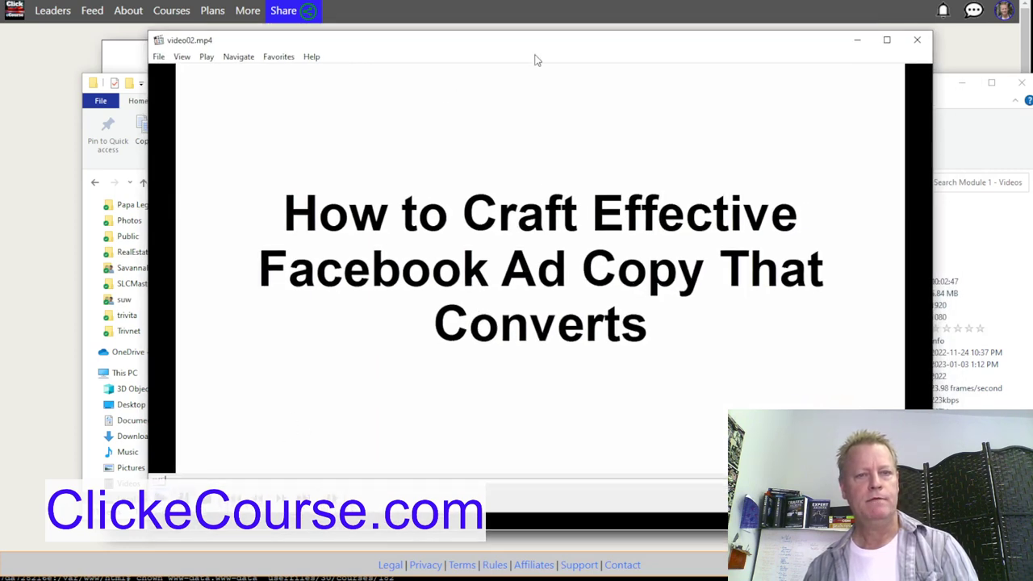
key("alt+F4")
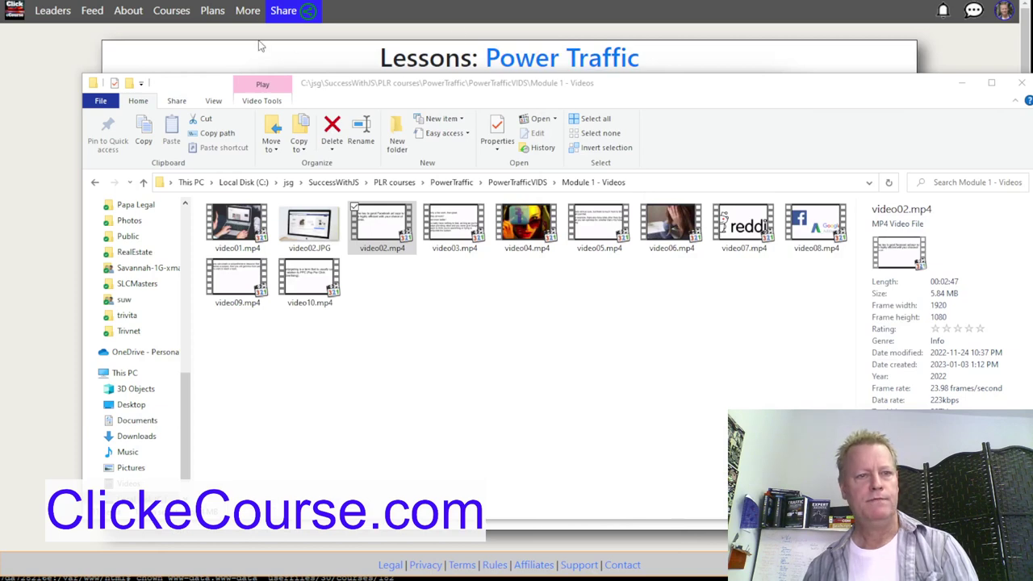
- Return to lesson #2's edit form and change its title to Facebook Ad Copy
left_click(260, 46)
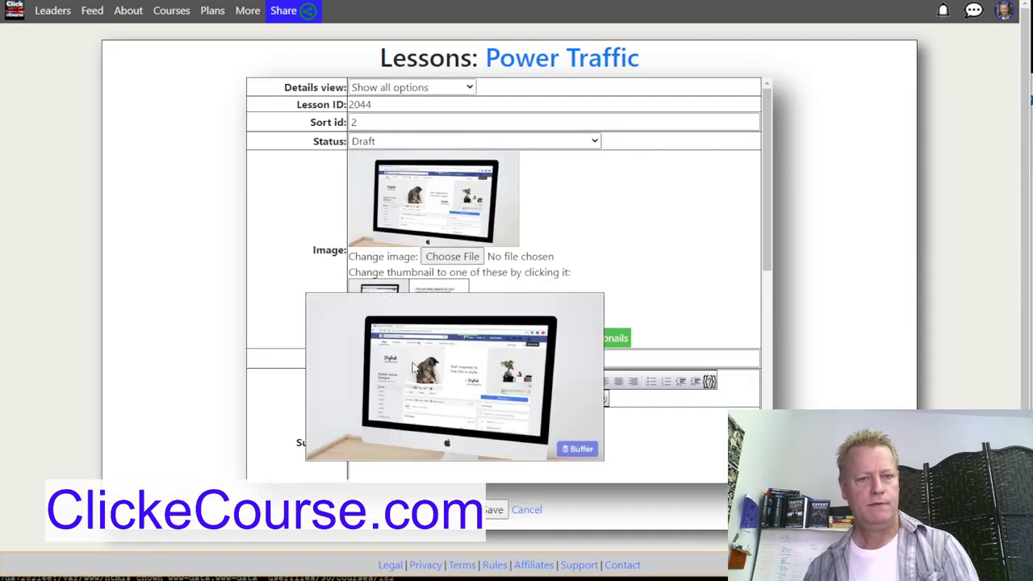
scroll(768, 263, "down", 3)
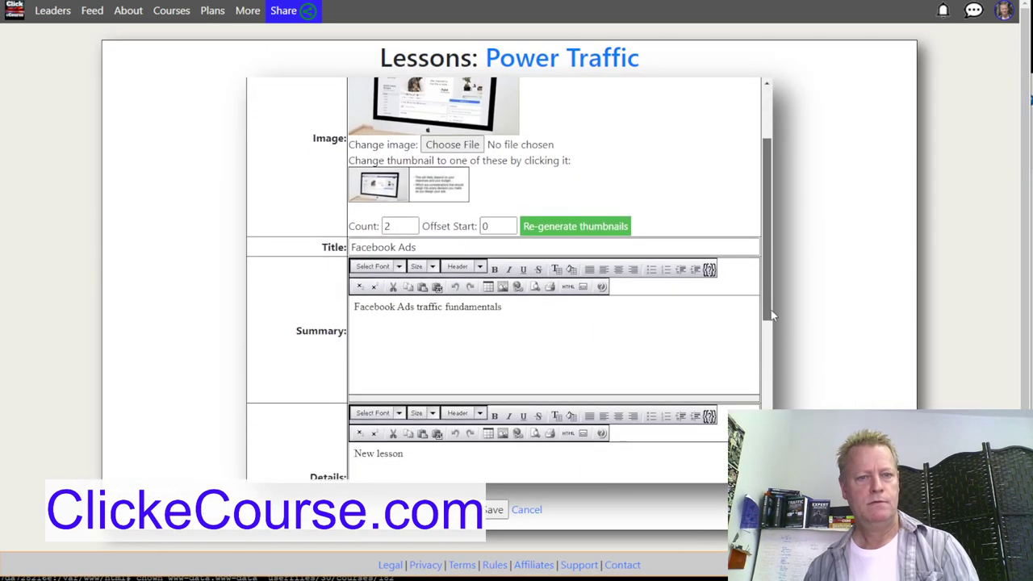
left_click(417, 167)
key("BackSpace")
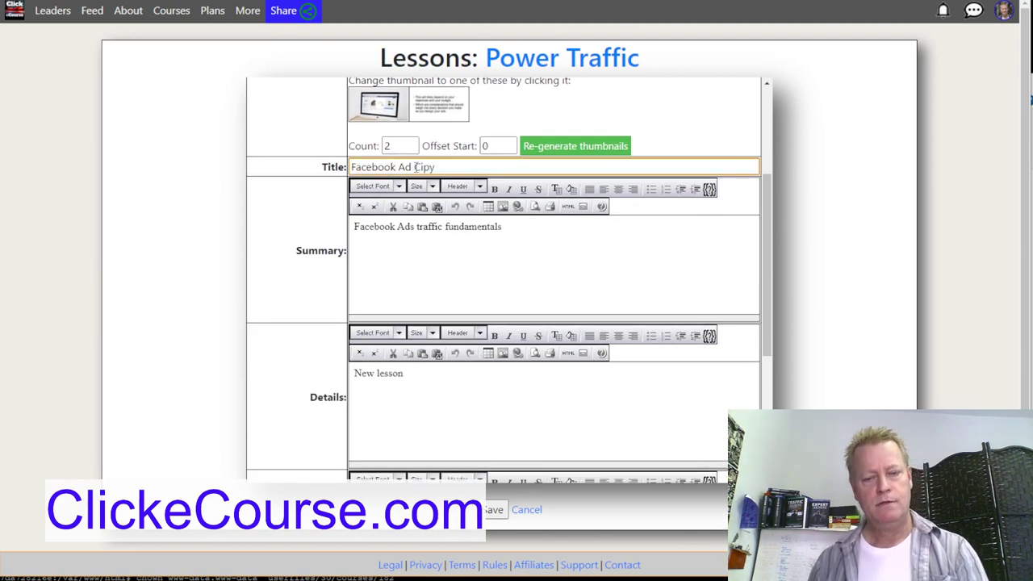
key("BackSpace")
key("BackSpace")
key("BackSpace")
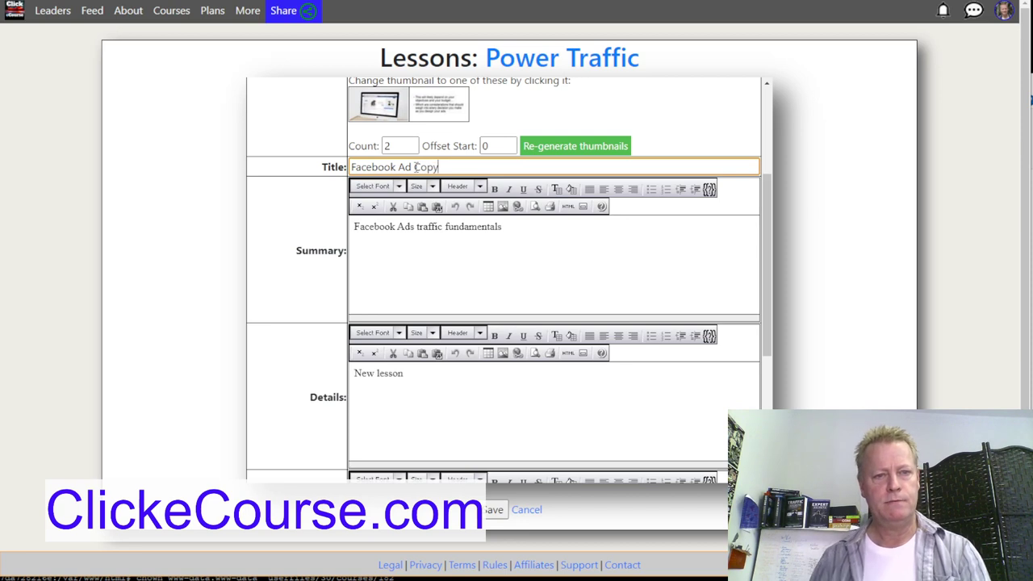
- Replace lesson #2's summary with "How to Craft Effective Facebook Ad Copy That Converts" and save the lesson
left_click(446, 229)
key("ctrl+a")
type("How to")
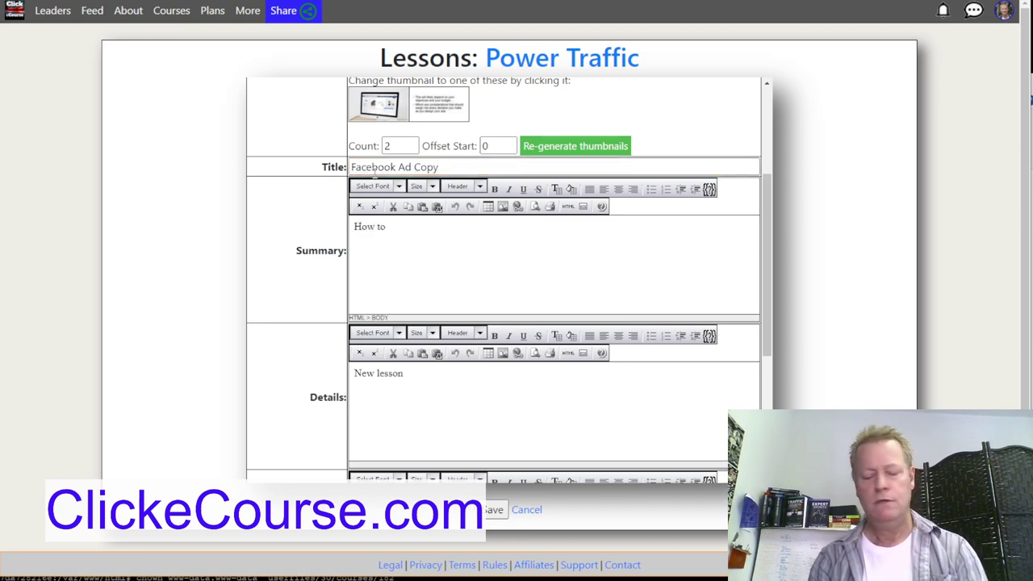
type(" Craft")
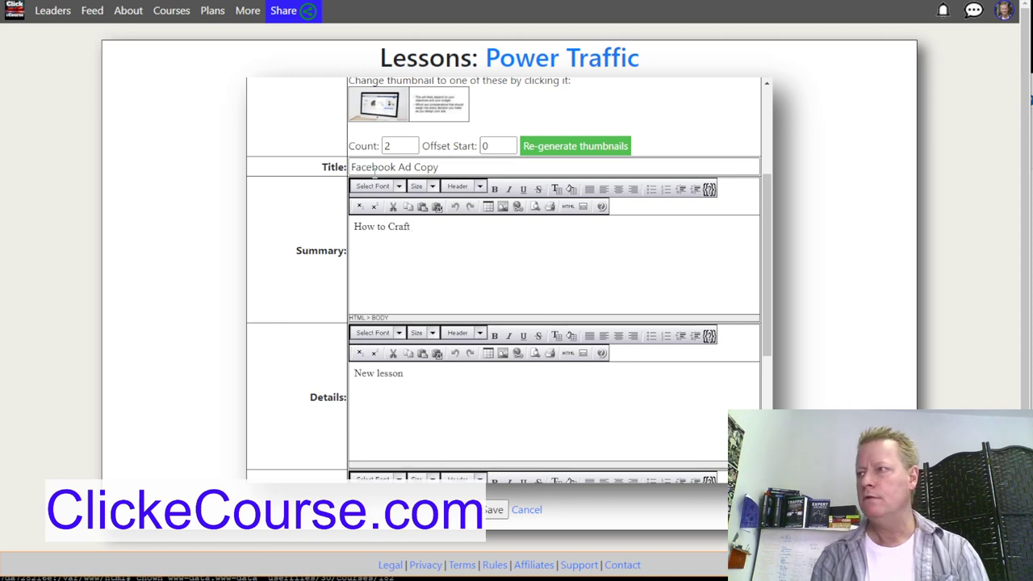
type(" Effective Fcebook")
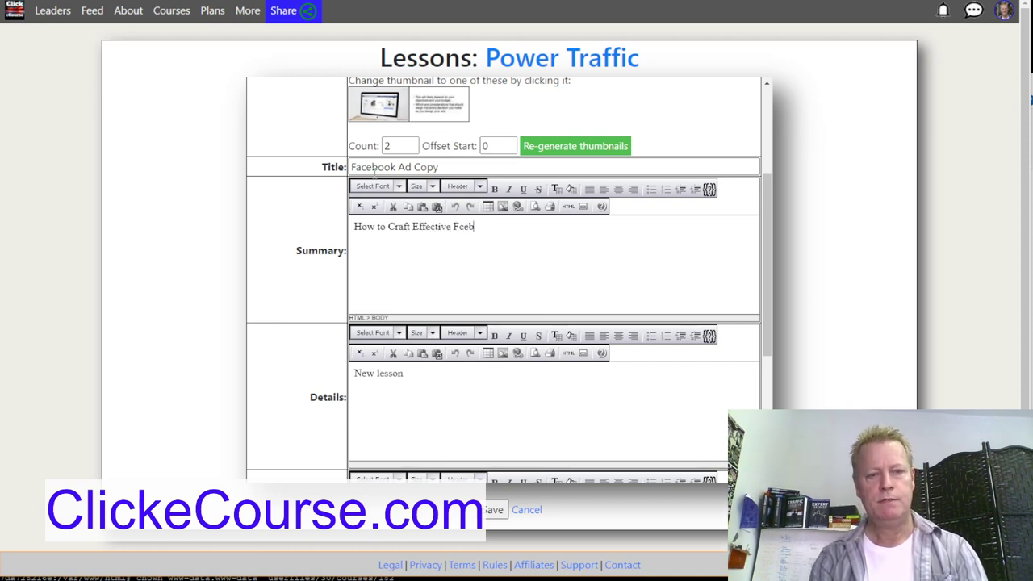
key("BackSpace")
key("BackSpace")
key("BackSpace")
type("ook Ad Copy That")
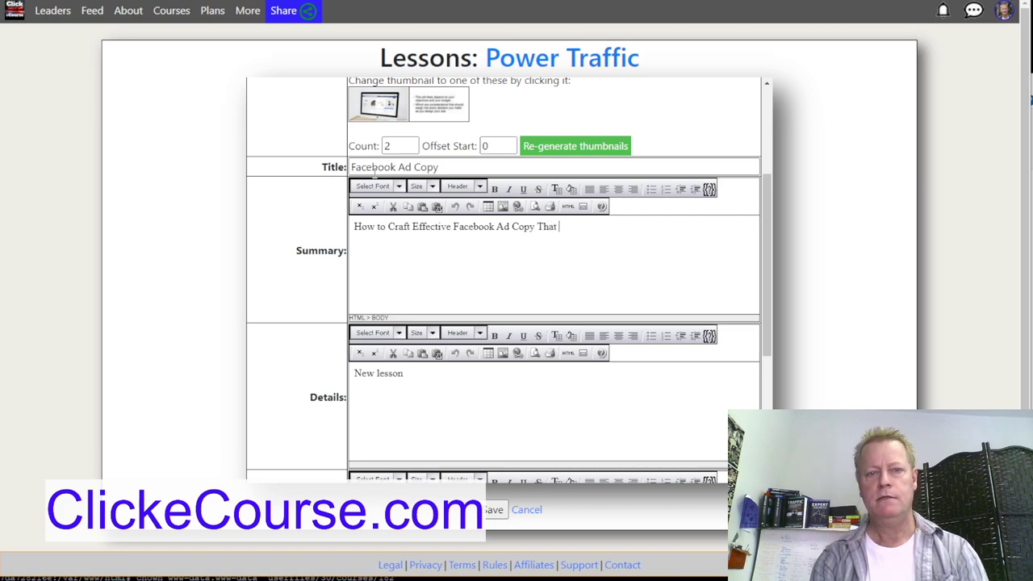
type(" Converts")
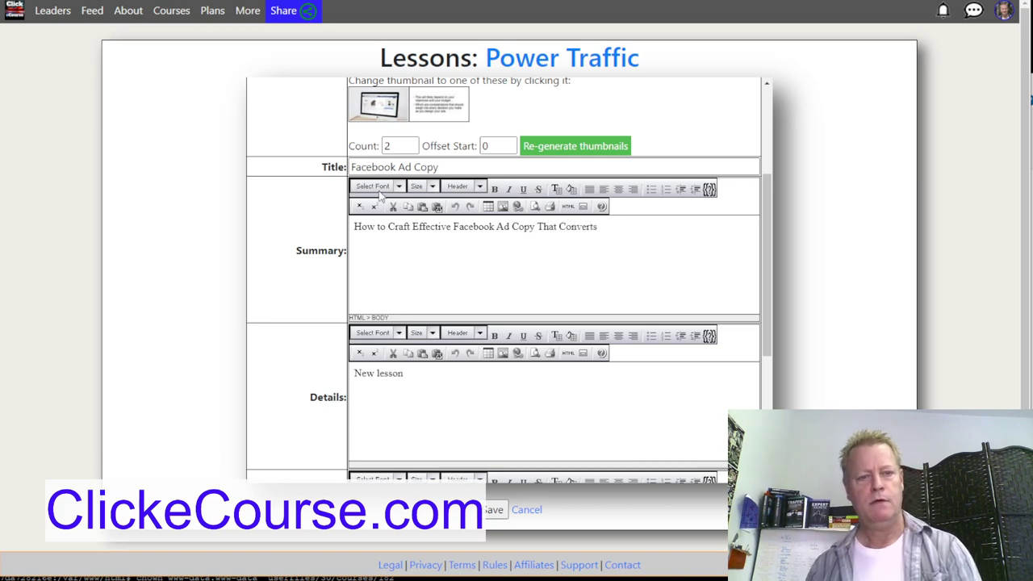
left_click(489, 510)
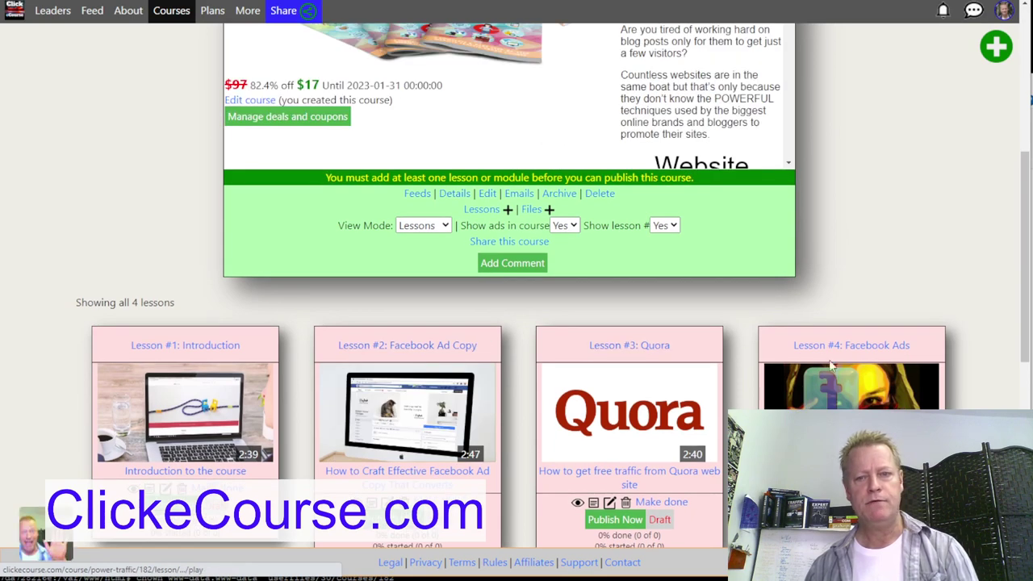
- Review the lesson cards on the course page and start another new lesson for the Power Traffic course
scroll(890, 349, "down", 3)
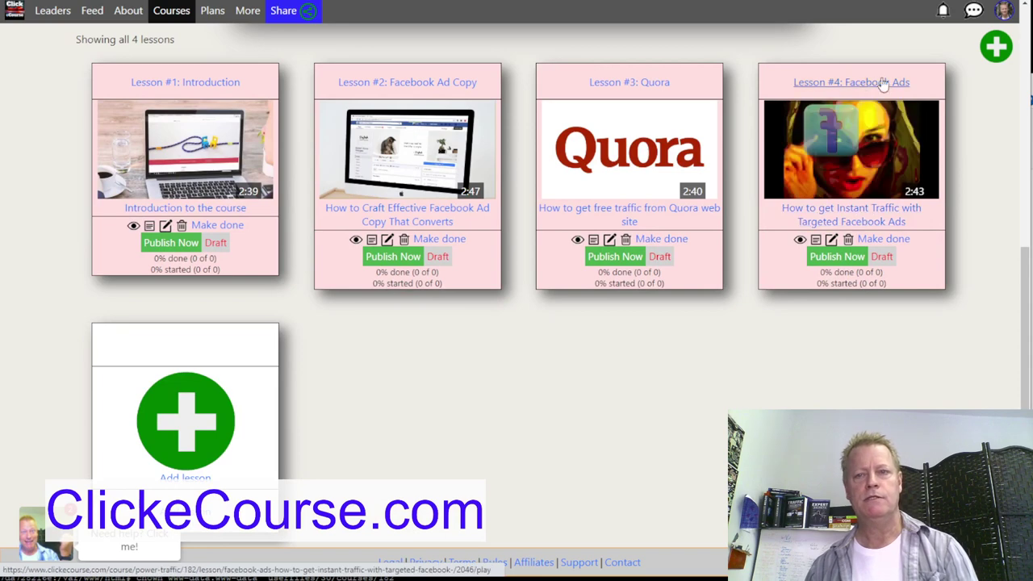
mouse_move(876, 152)
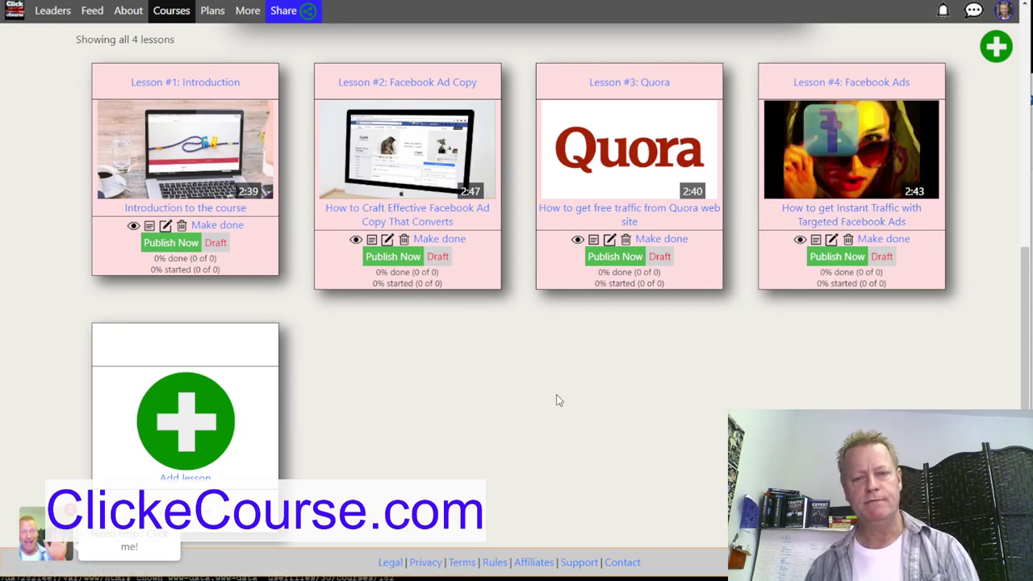
scroll(556, 399, "up", 4)
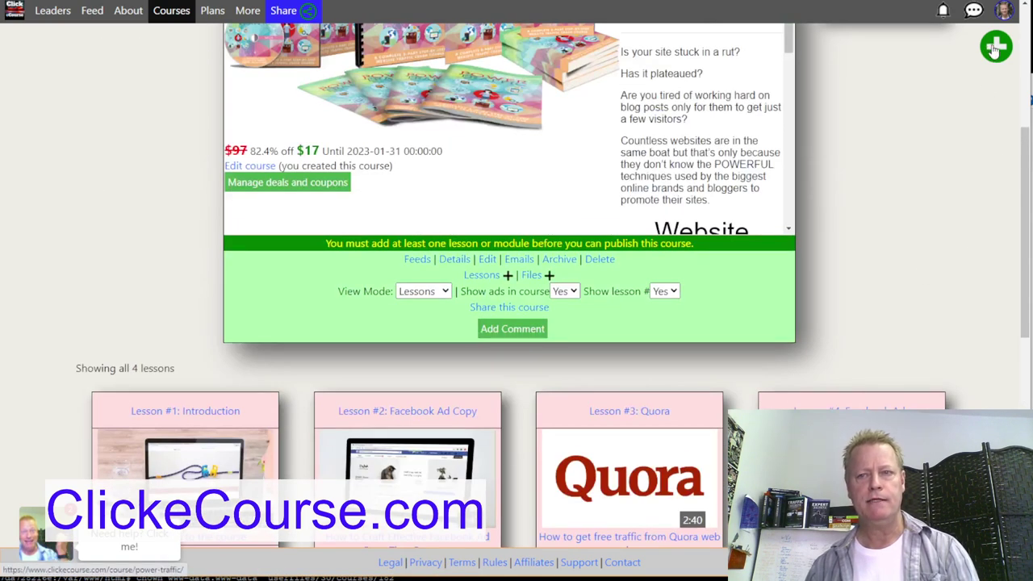
left_click(997, 48)
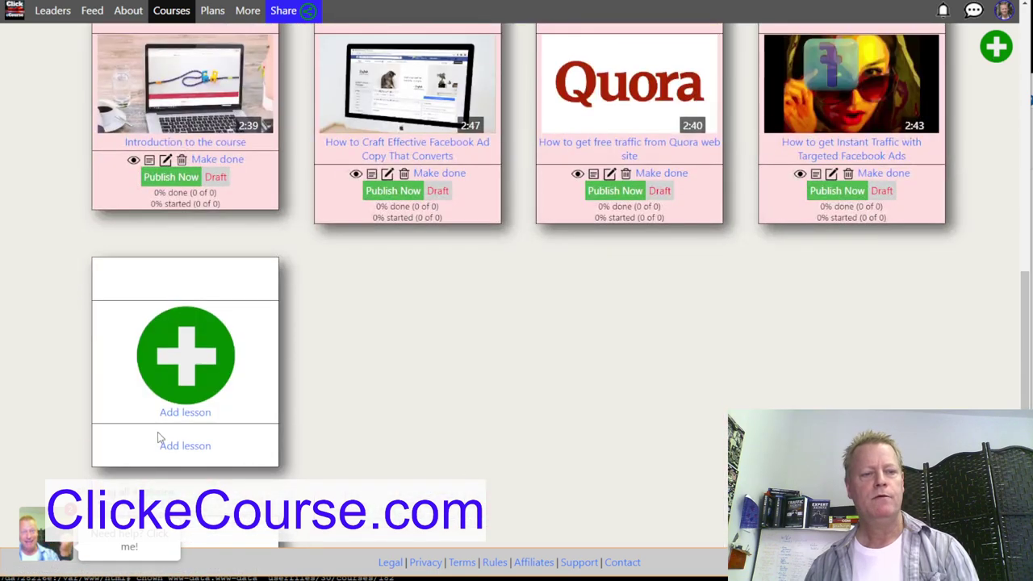
left_click(998, 48)
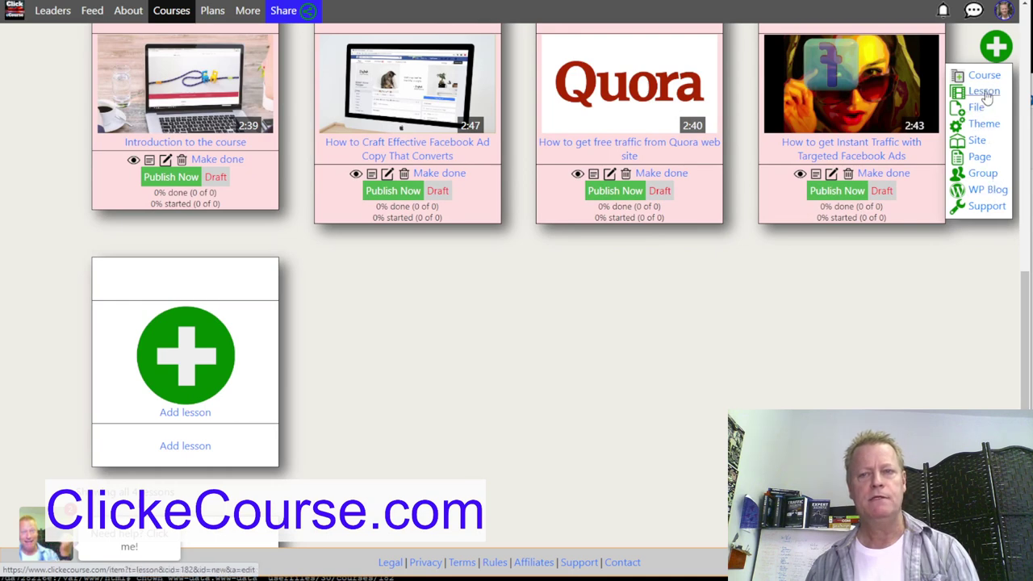
left_click(985, 91)
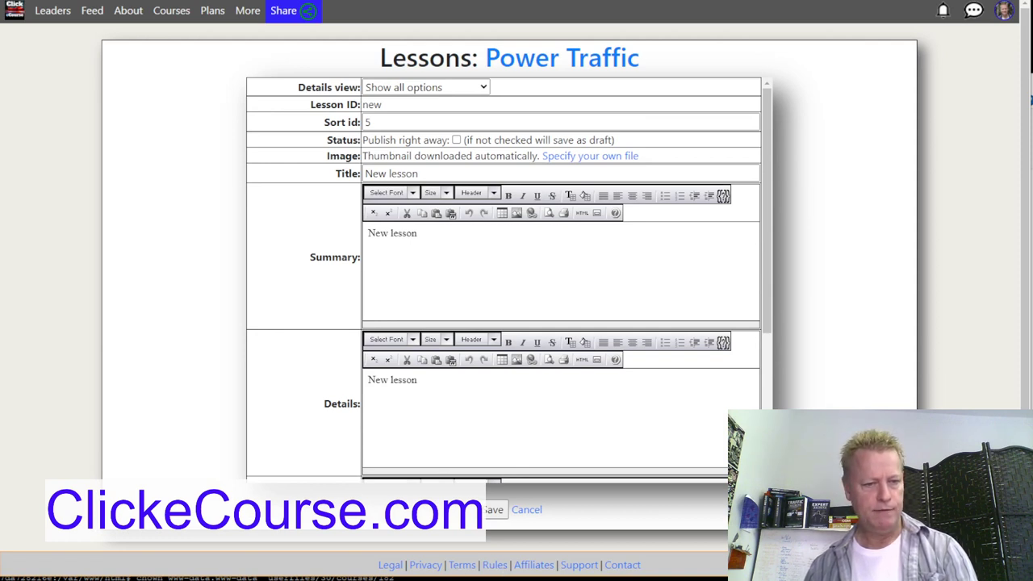
- Open video05.mp4 from the Module 1 - Videos folder, skim to its middle and go back to its title slide
left_click(56, 549)
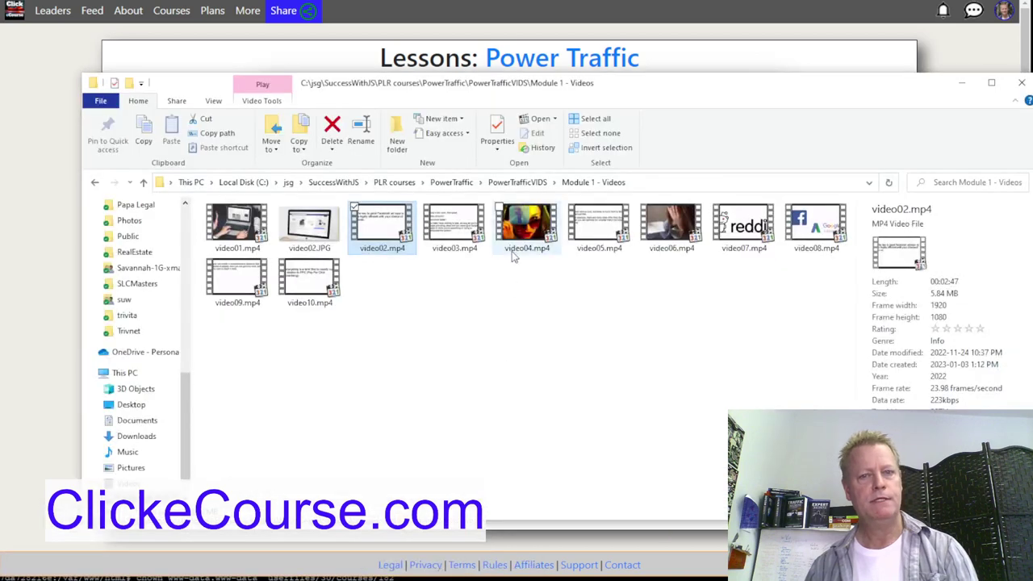
left_click(599, 233)
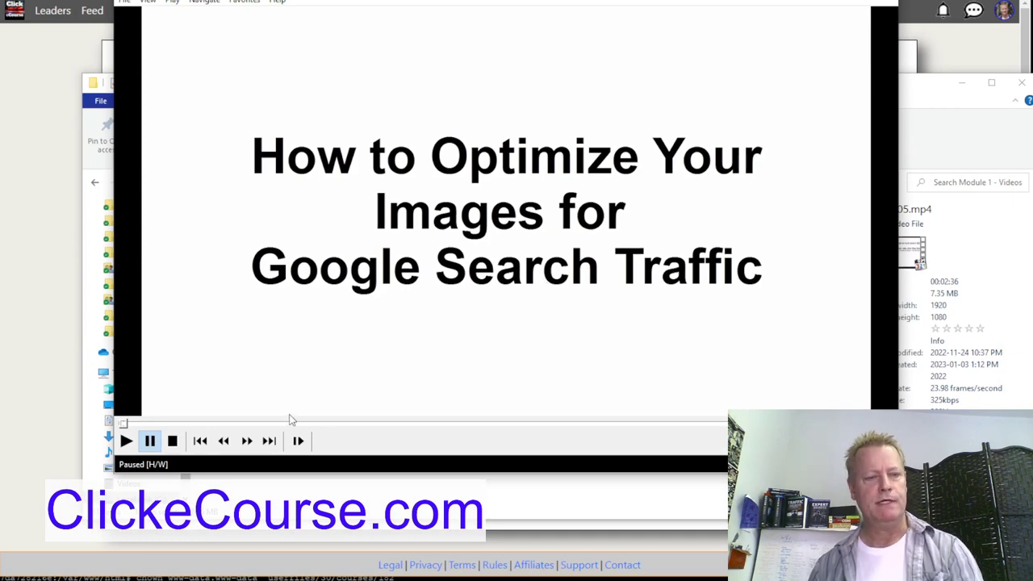
left_click_drag(123, 425, 431, 441)
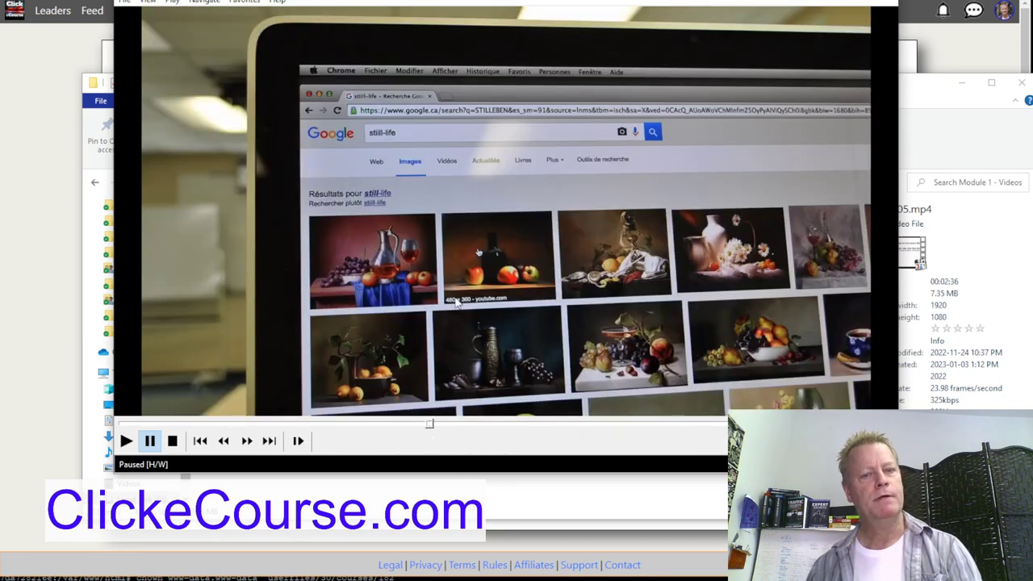
left_click_drag(431, 427, 121, 435)
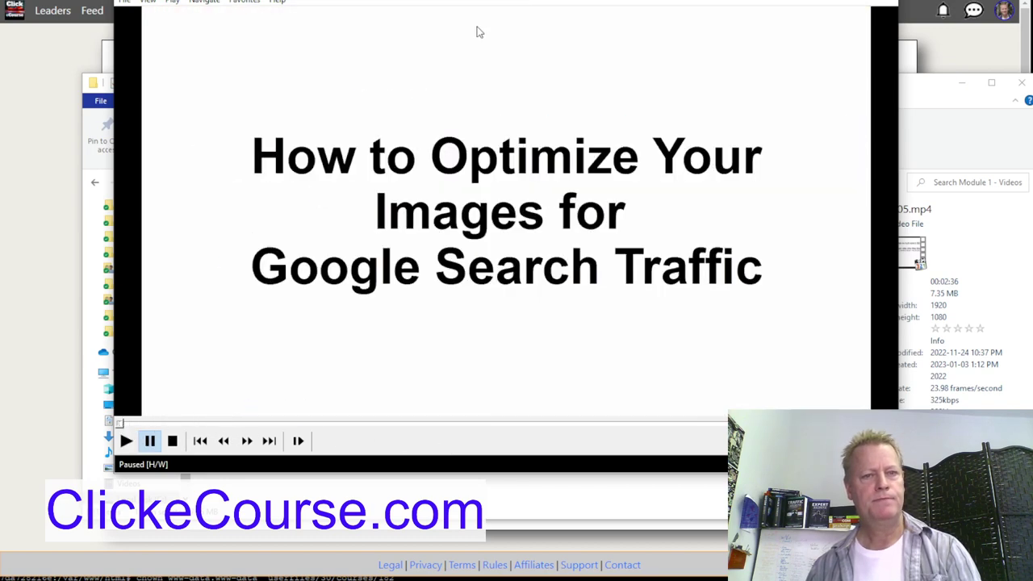
- Leave the video preview, return to the new lesson form and title the lesson Google Search Images
left_click_drag(472, 35, 606, 17)
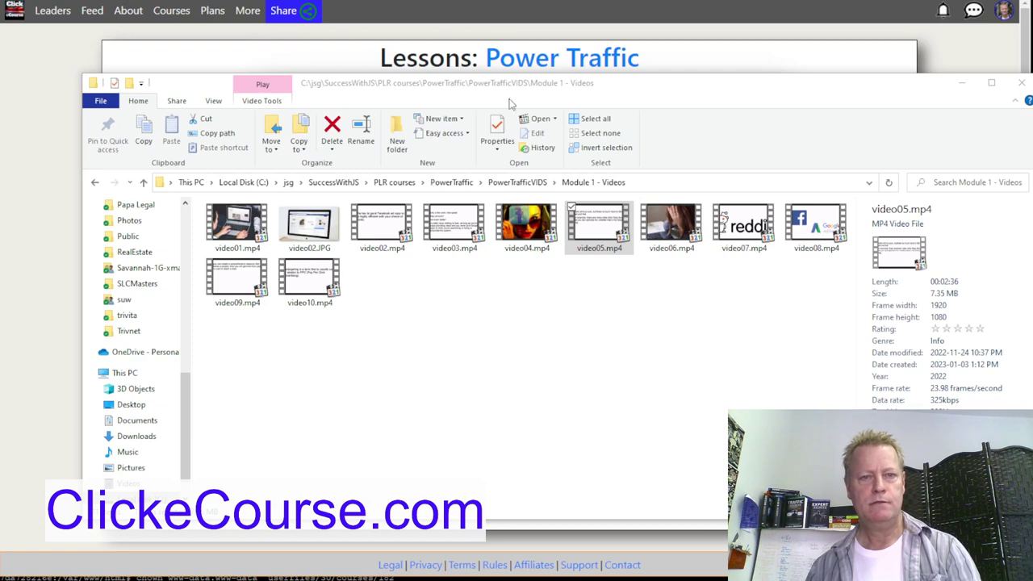
left_click(804, 55)
key("Tab")
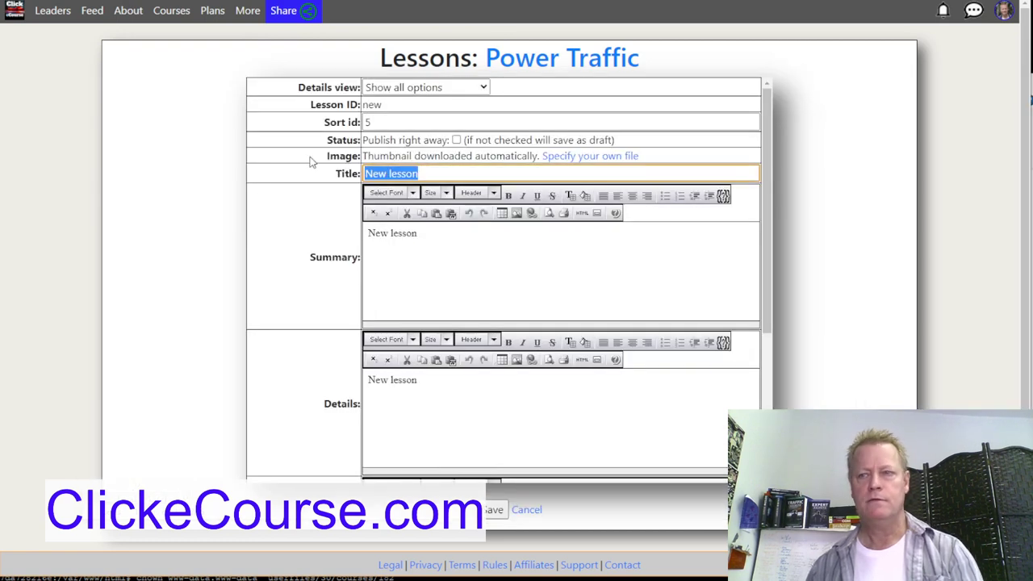
type("Google Sear")
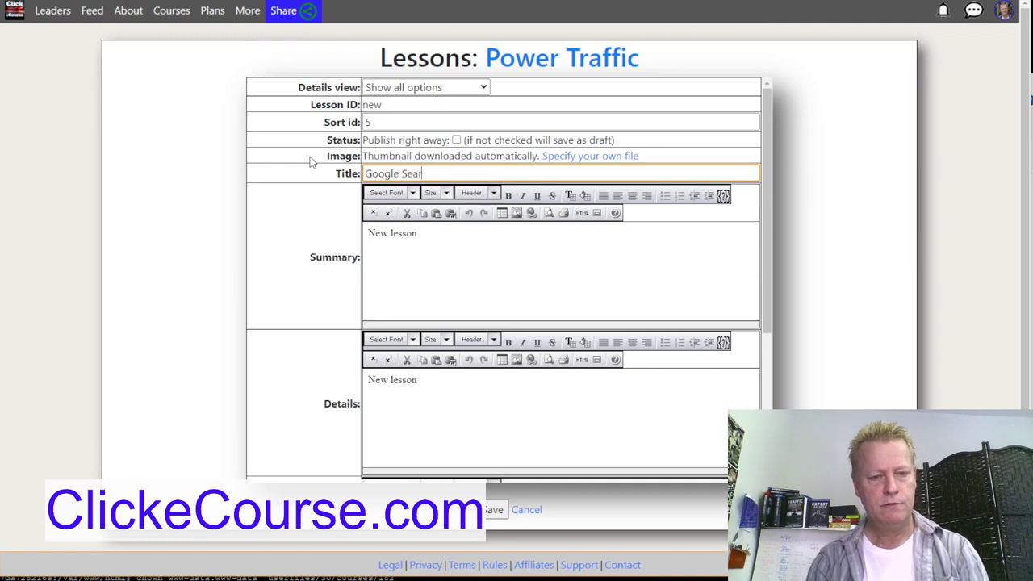
type("ch Images")
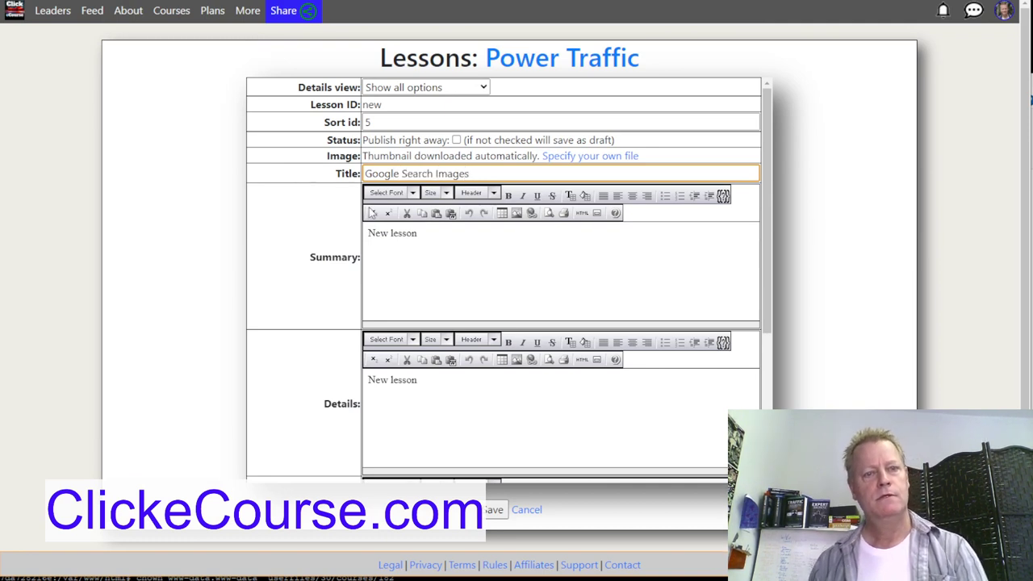
- Replace the new lesson's summary with "How to Optimize Your Images for Google Search Traffic"
left_click_drag(461, 240, 340, 234)
type("H")
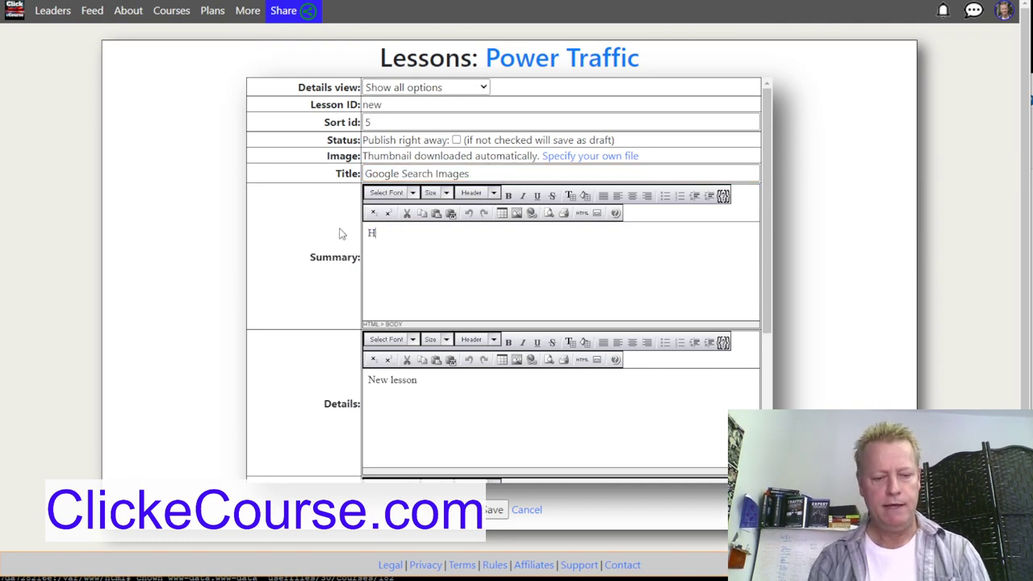
type("ow to Optimi")
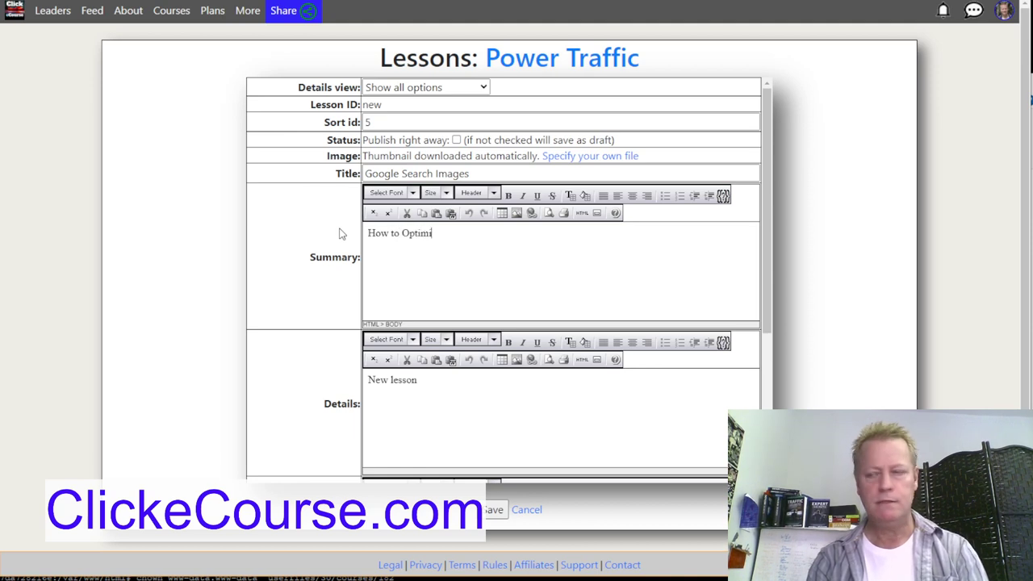
type("ze Your")
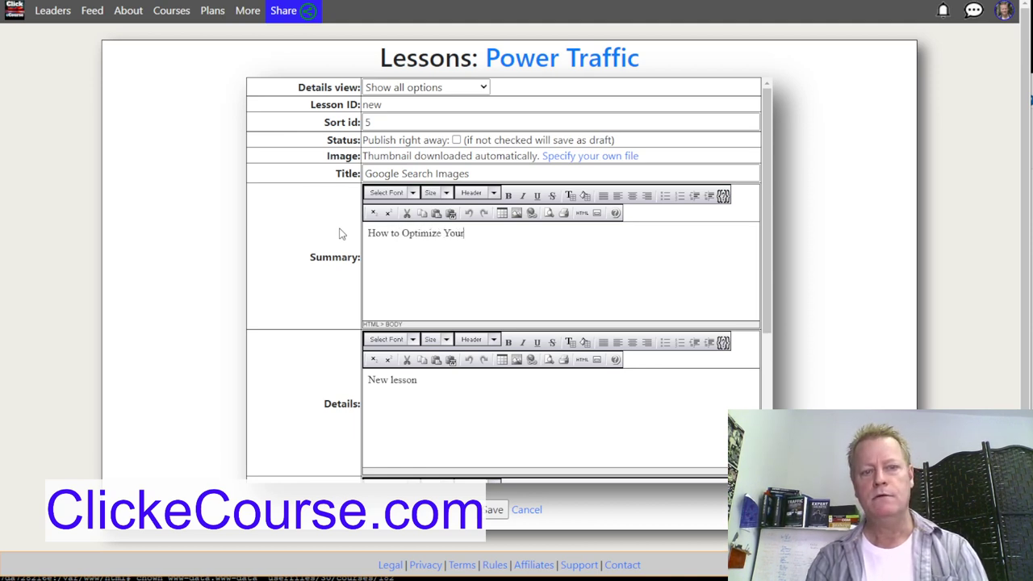
type(" Images t")
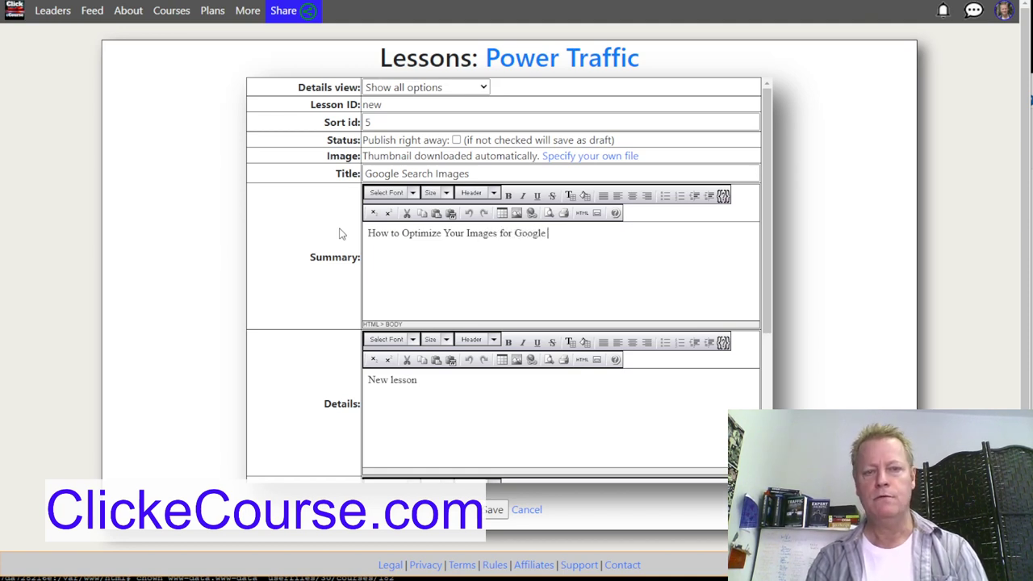
type("or Google Search Traffic")
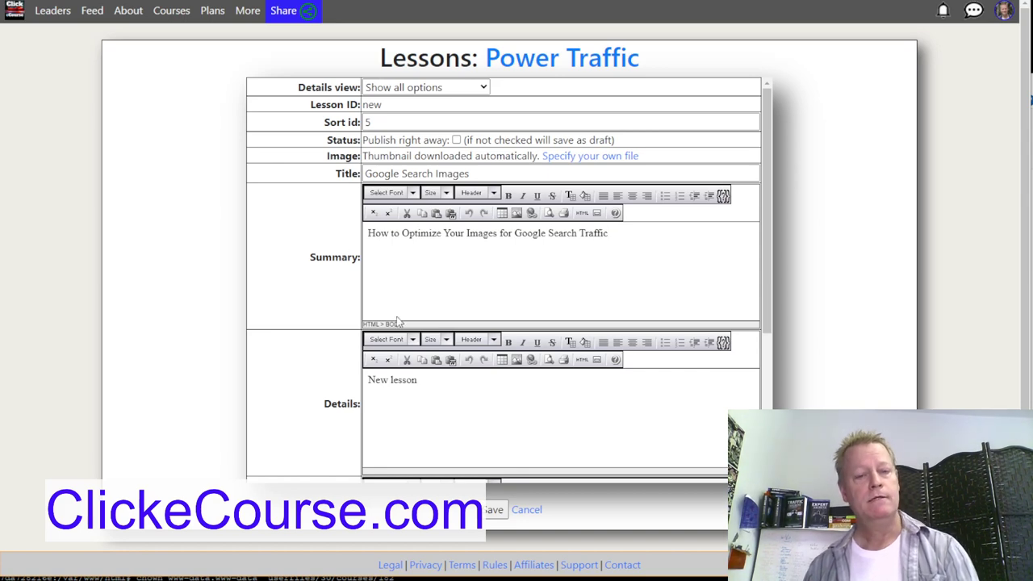
- Switch the lesson from a shareable link to an uploaded video, attach video05.mp4 and save the lesson
scroll(524, 450, "down", 3)
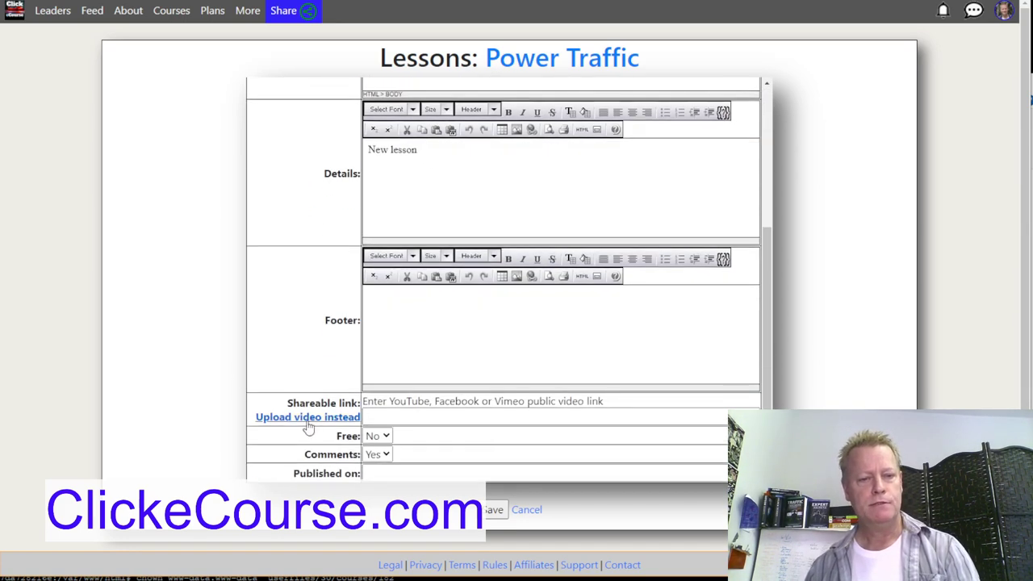
left_click(307, 427)
left_click(383, 421)
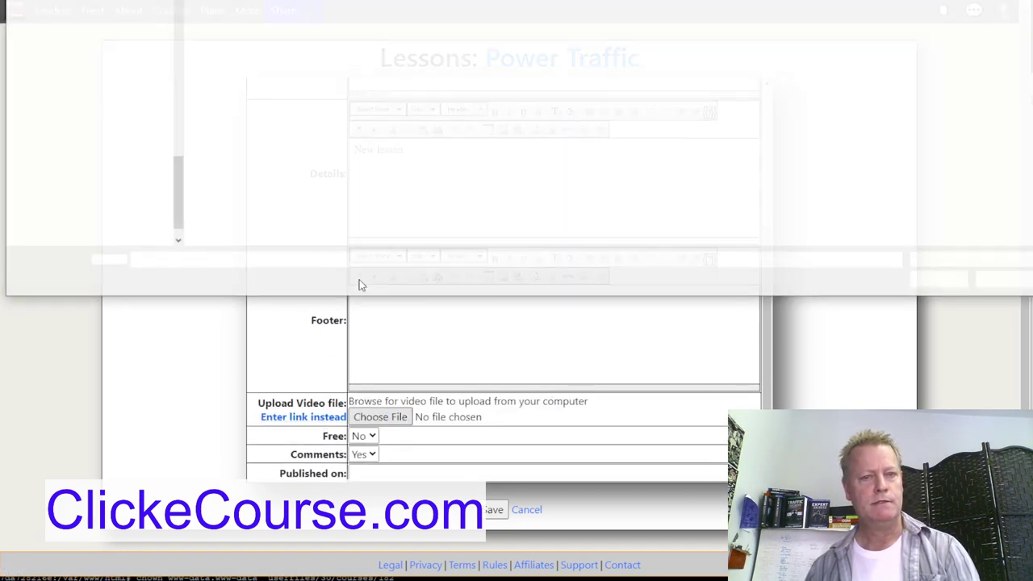
left_click(593, 41)
double_click(593, 41)
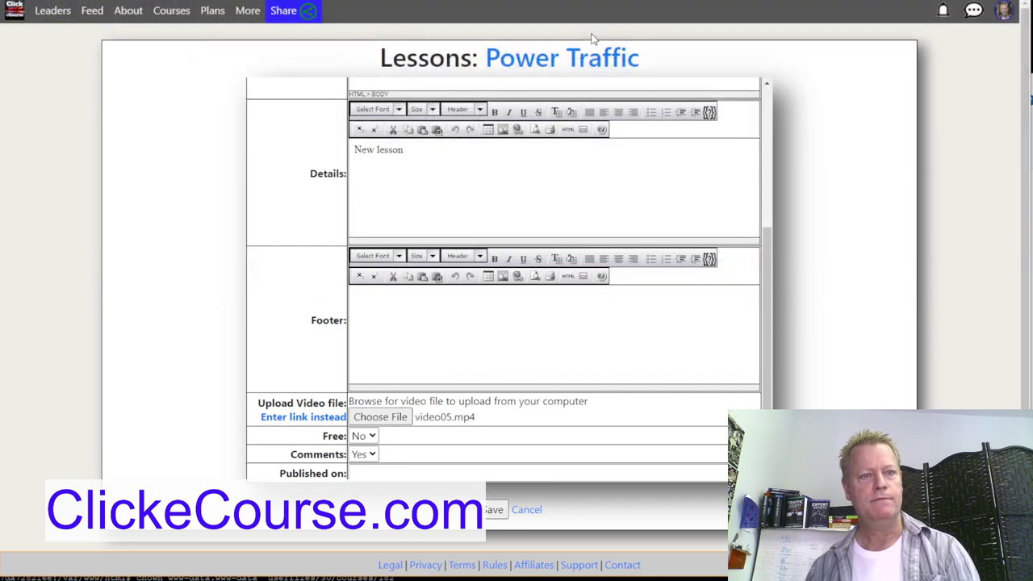
left_click(493, 510)
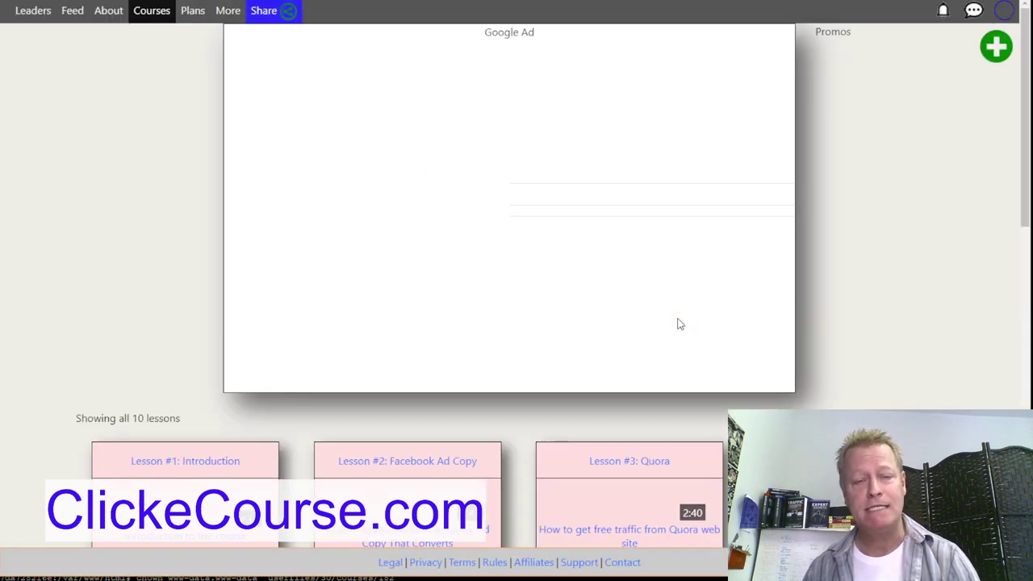
- Publish lessons #1 to #4, from Introduction through Facebook Ads, from their draft cards on the course page
scroll(844, 329, "down", 8)
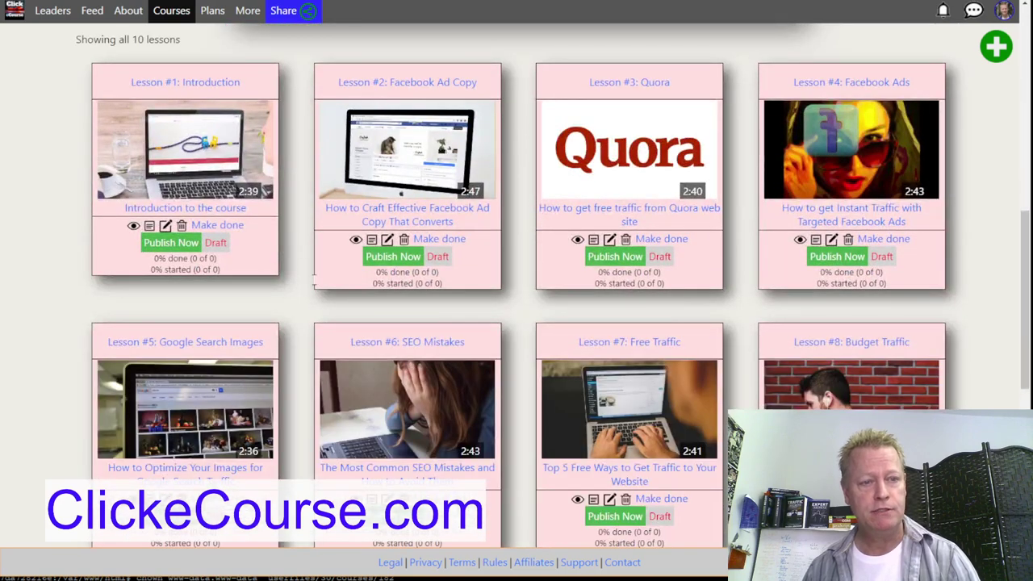
left_click(170, 242)
left_click(392, 256)
left_click(615, 256)
left_click(837, 256)
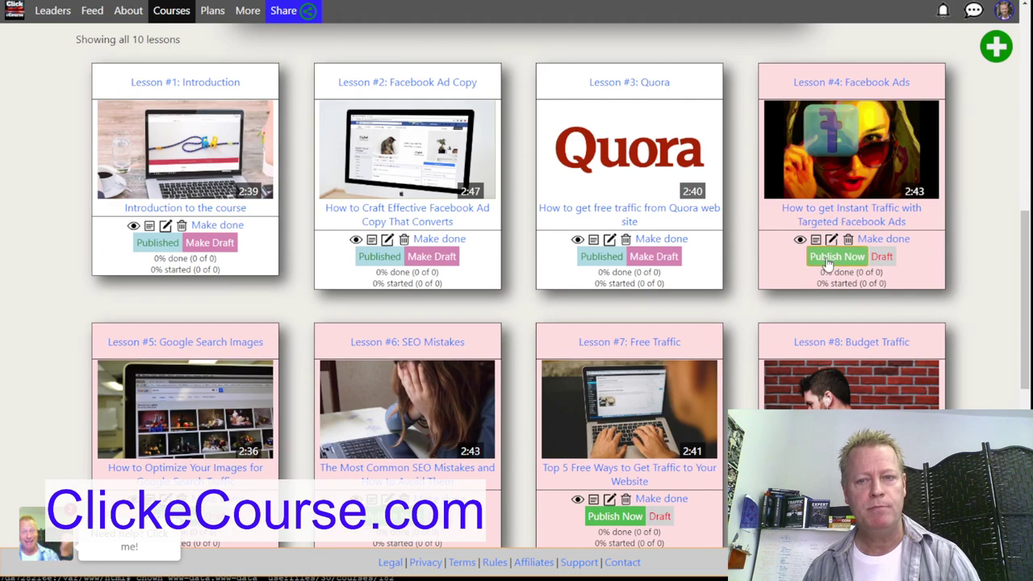
- Publish the remaining draft lessons #5 to #10, from Google Search Images through Retargeting
scroll(565, 282, "down", 3)
left_click(170, 253)
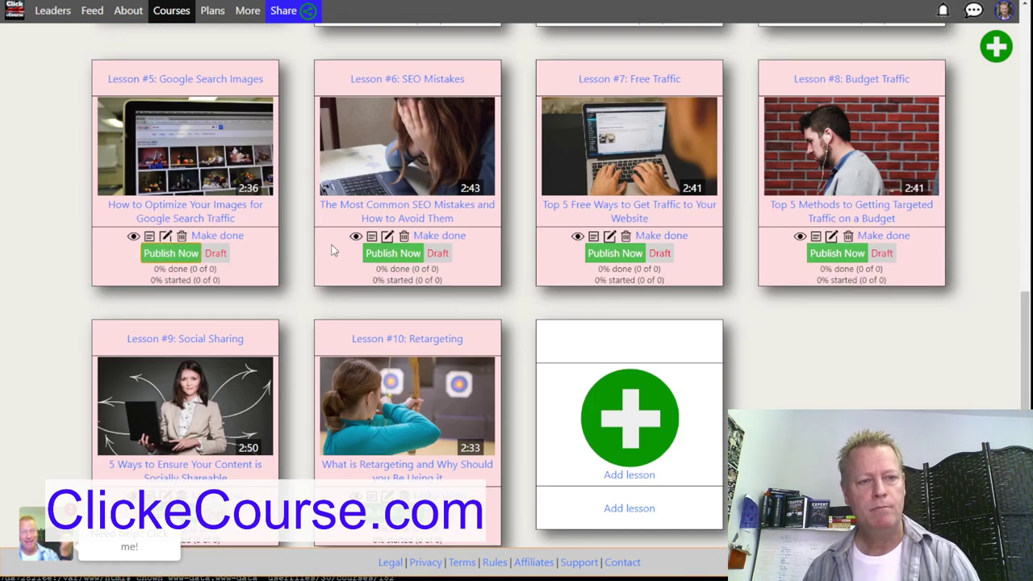
left_click(393, 254)
left_click(630, 255)
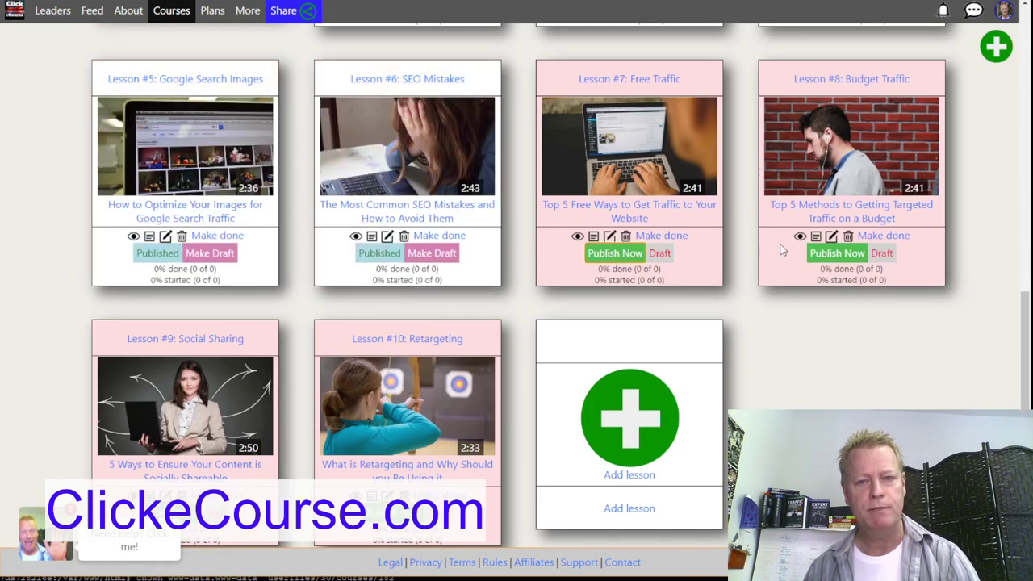
left_click(836, 253)
scroll(324, 376, "down", 3)
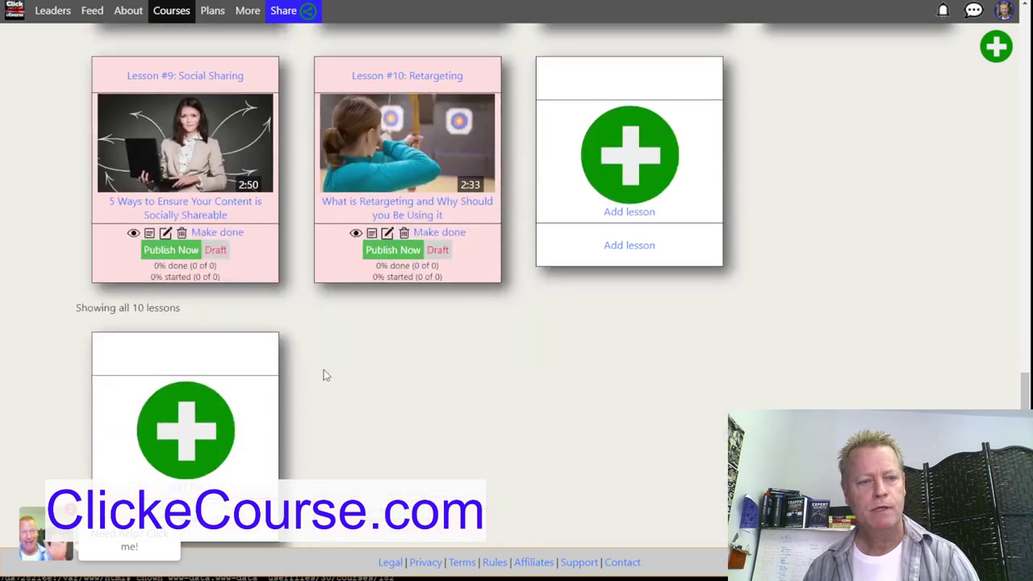
left_click(170, 250)
left_click(403, 255)
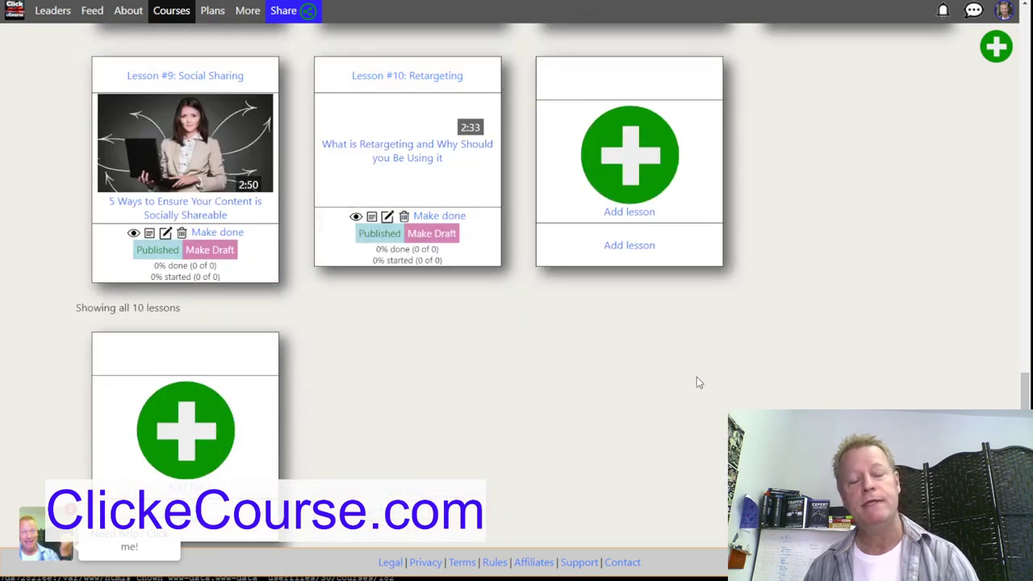
- Edit the Power Traffic course, change its access from new to public, accept the irreversible change and finish editing
scroll(696, 379, "up", 4)
scroll(698, 382, "up", 6)
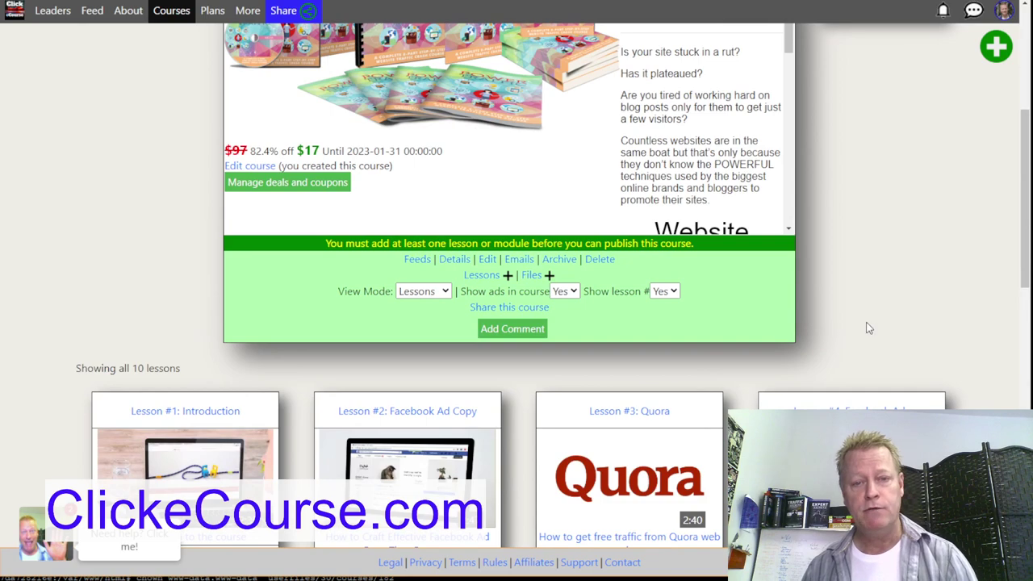
scroll(836, 338, "down", 4)
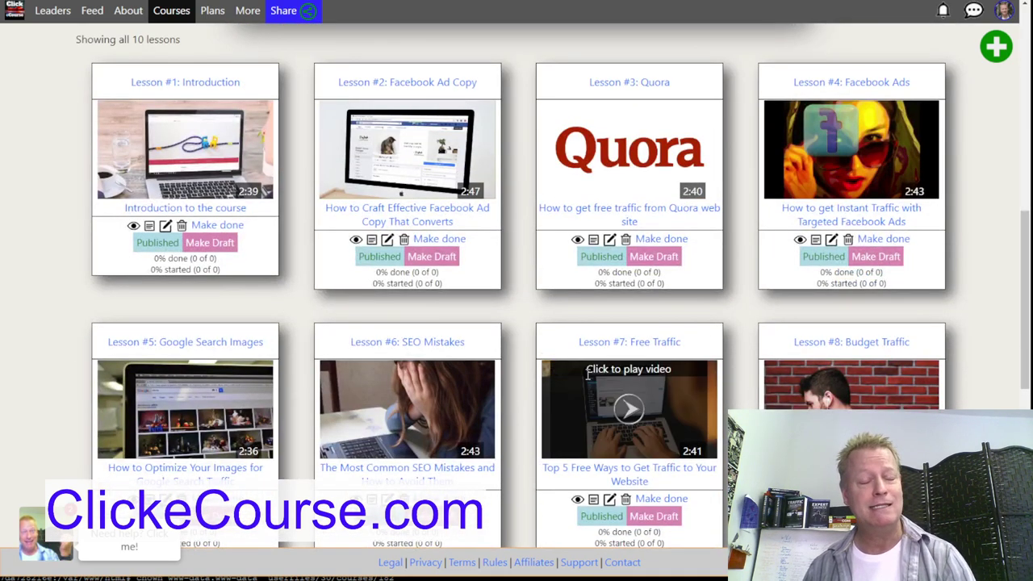
scroll(588, 373, "up", 7)
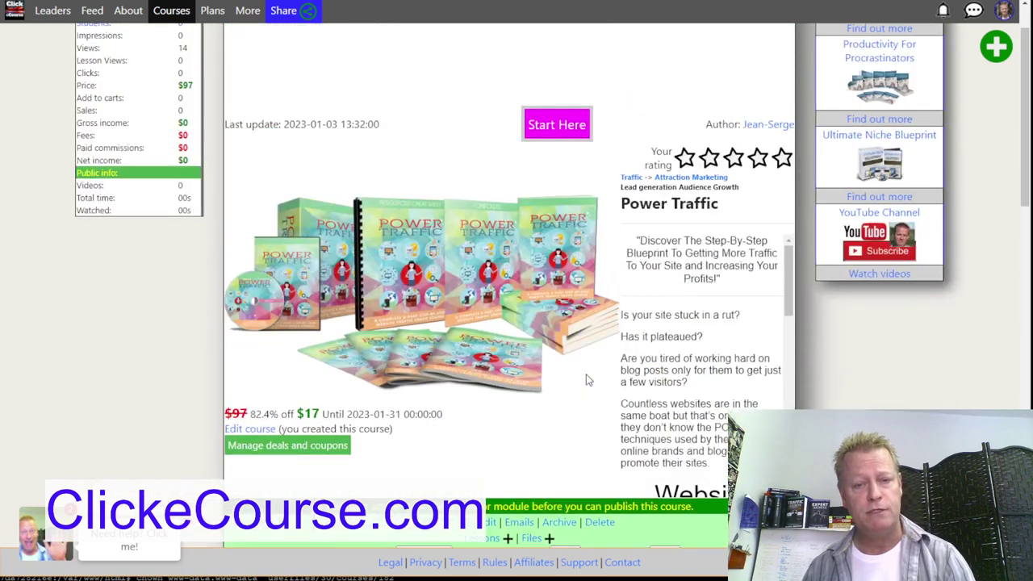
scroll(628, 420, "down", 3)
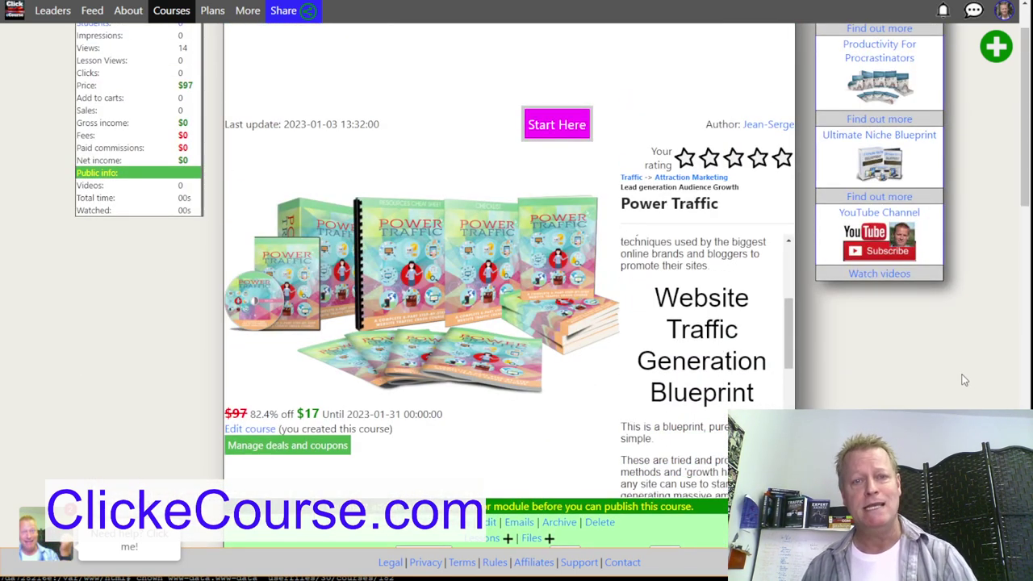
scroll(496, 208, "down", 3)
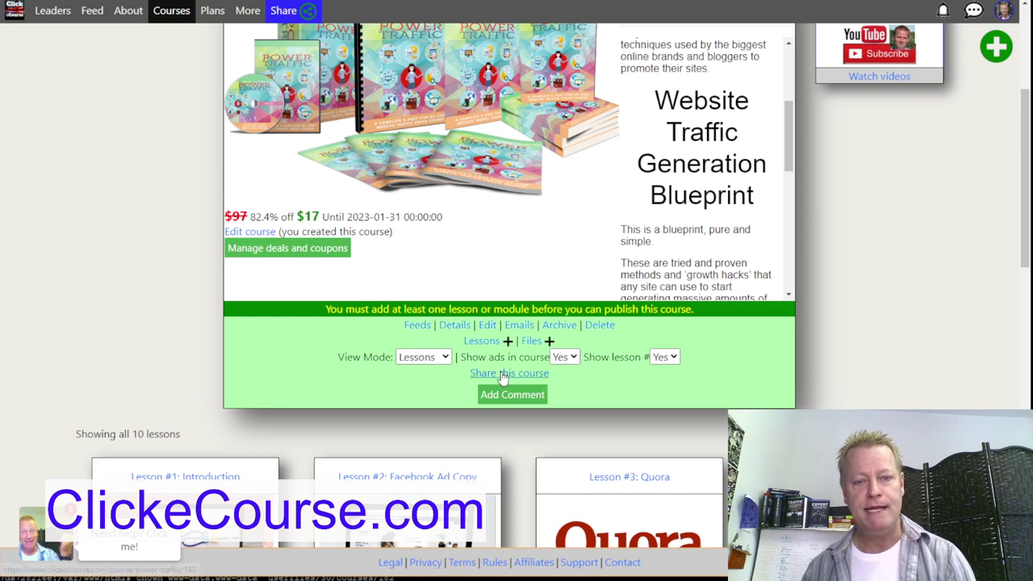
left_click(486, 324)
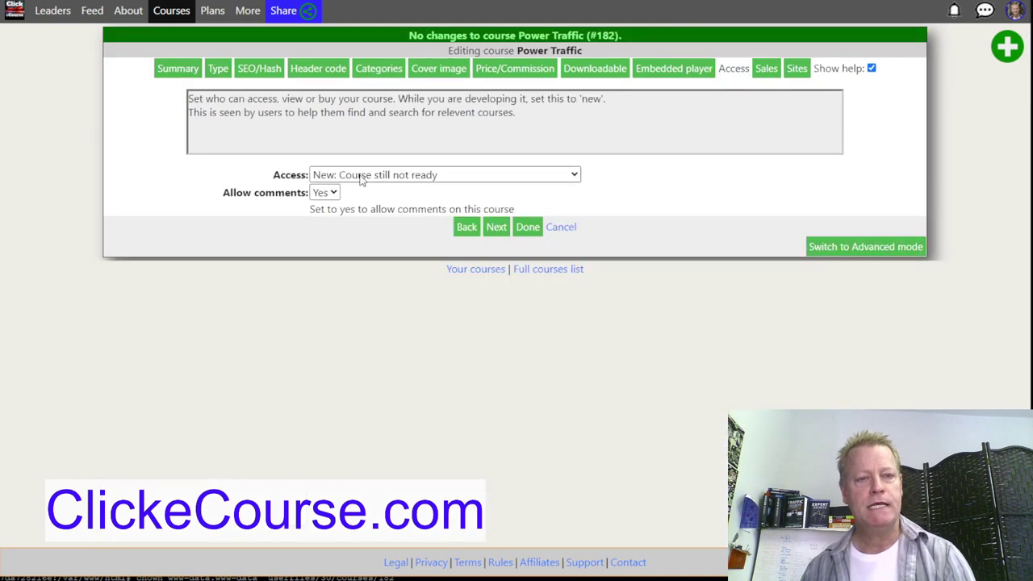
left_click(362, 177)
left_click(360, 192)
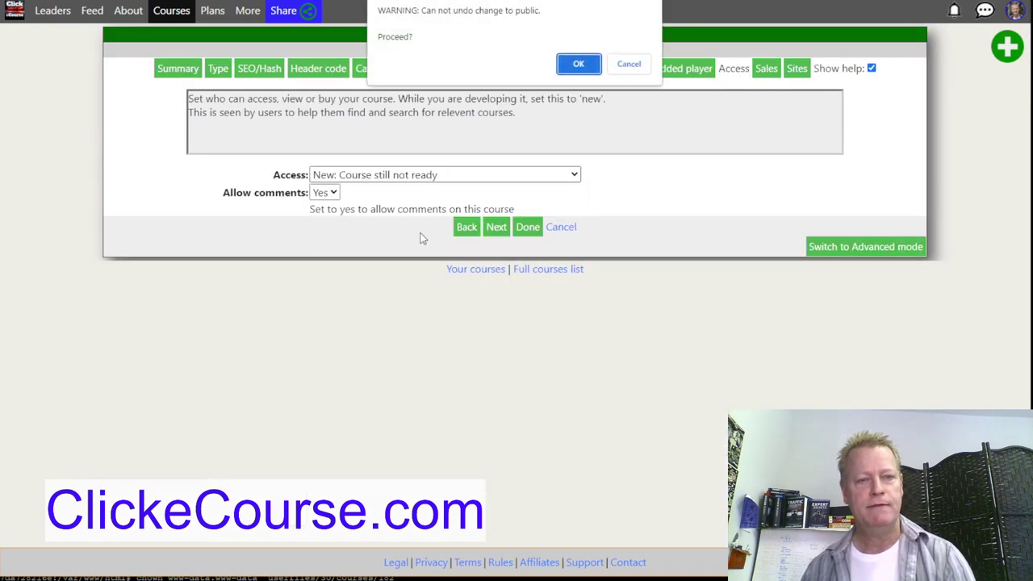
left_click(574, 64)
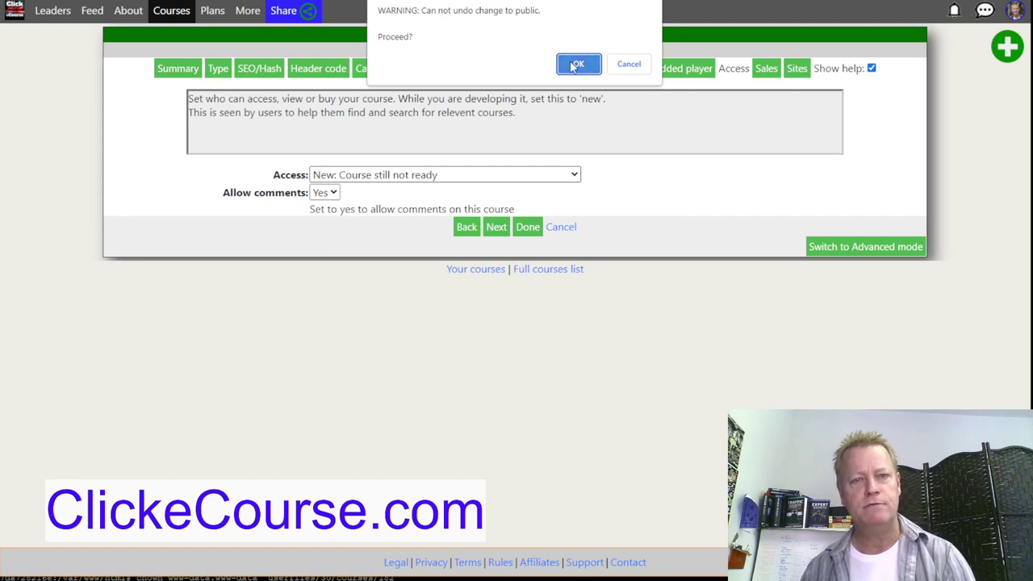
left_click(526, 230)
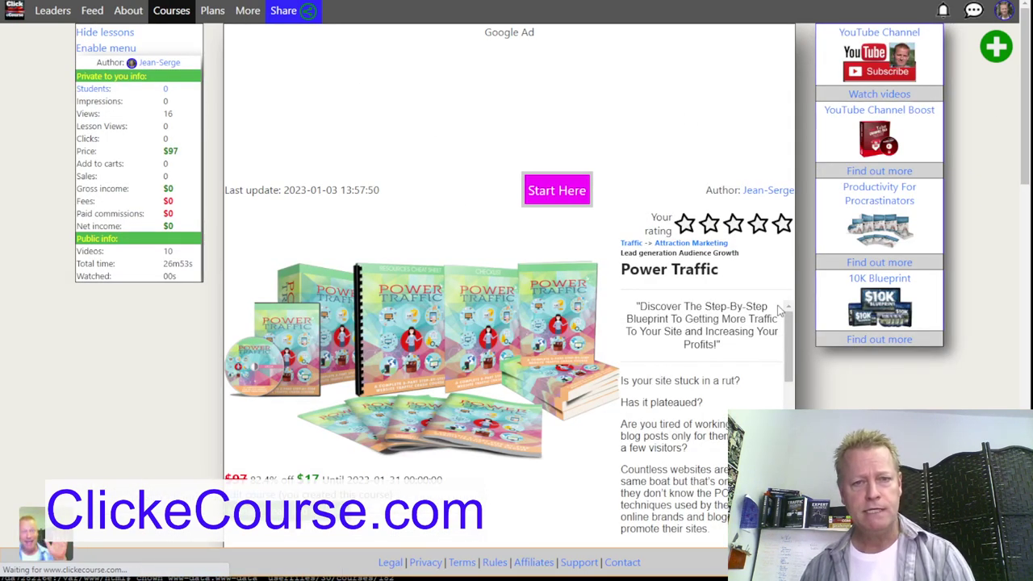
- Open the Click eCourse site in a new Incognito window and go to its public course list
left_click(1018, 1)
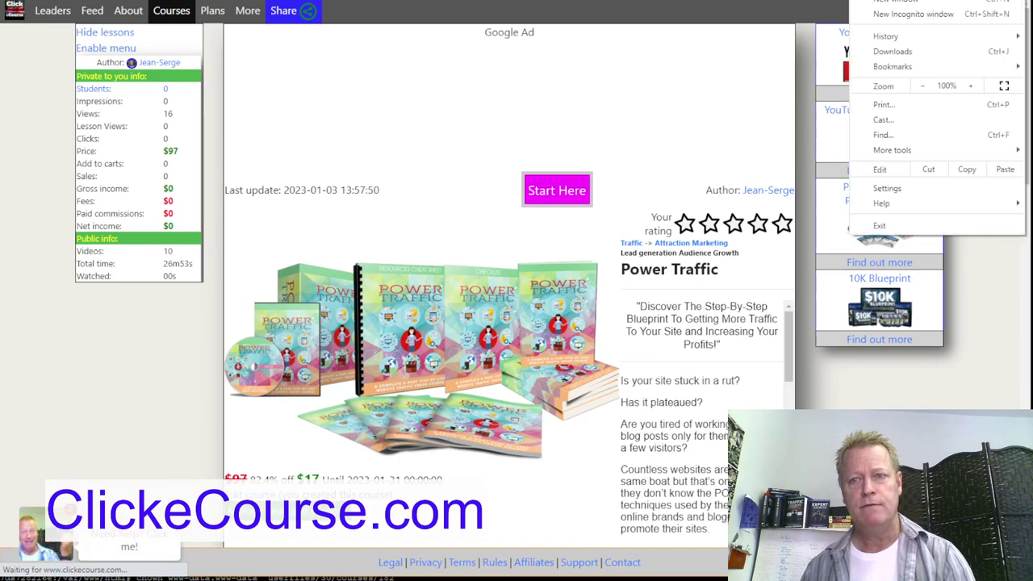
left_click(933, 14)
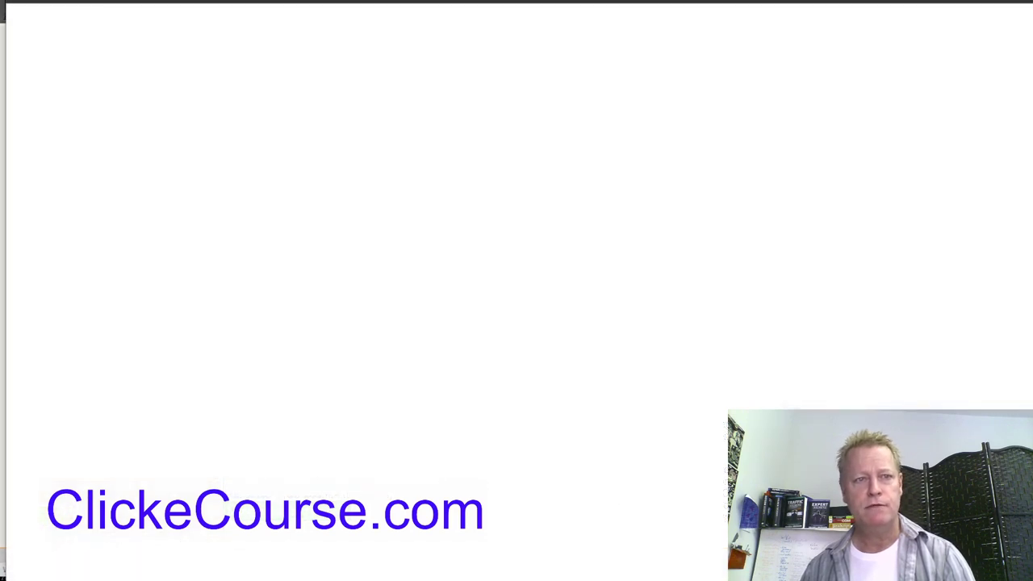
type("click")
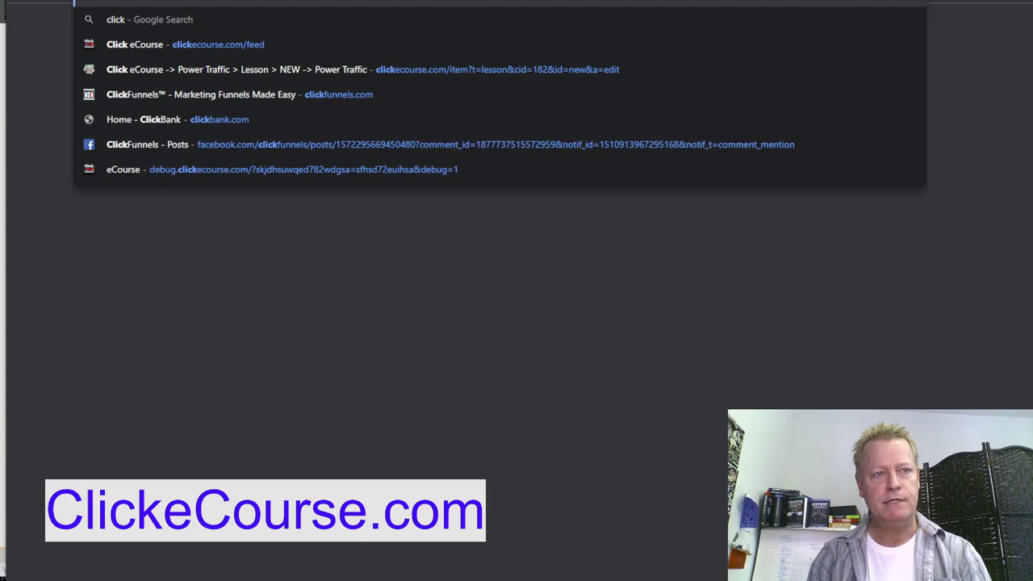
key("Return")
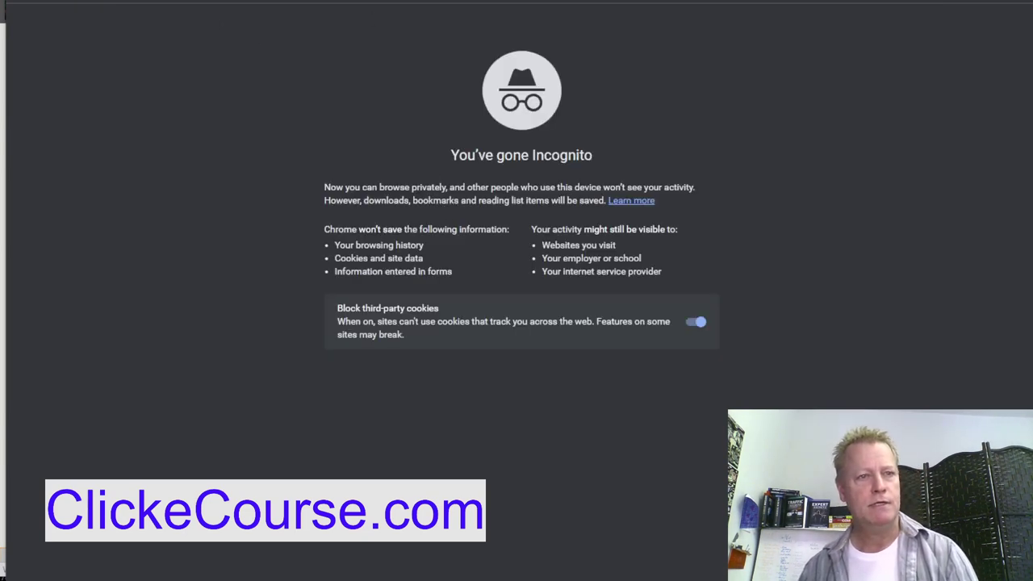
type("click")
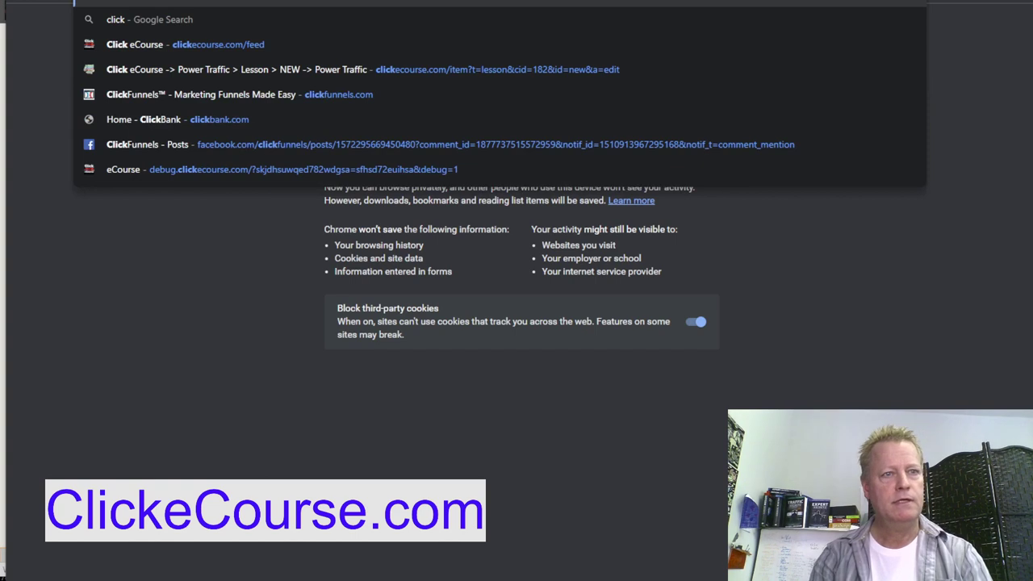
key("Return")
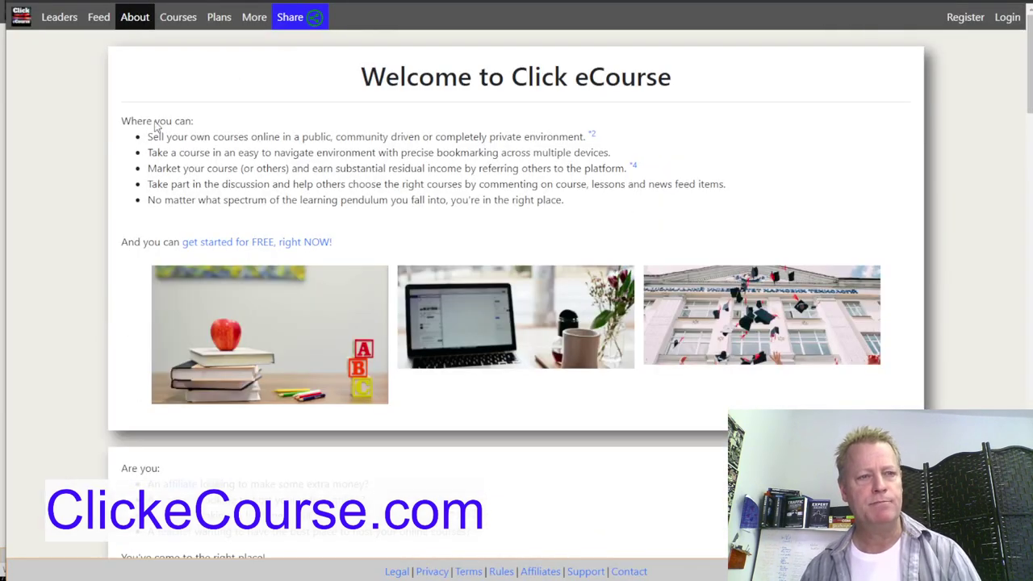
left_click(181, 19)
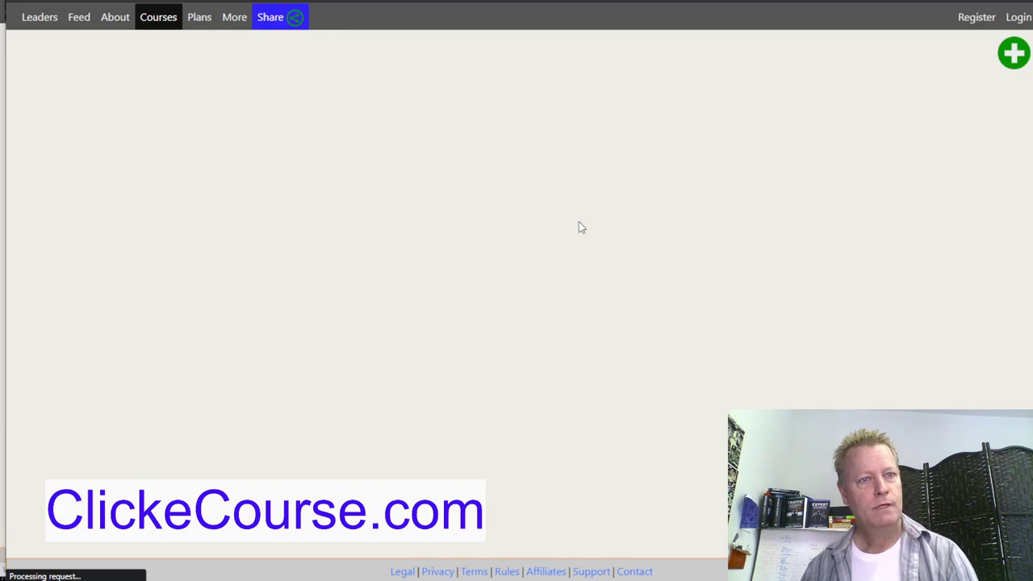
- Sort the public course list by newest and open the Power Traffic course to view it as a logged-out visitor
scroll(495, 317, "down", 15)
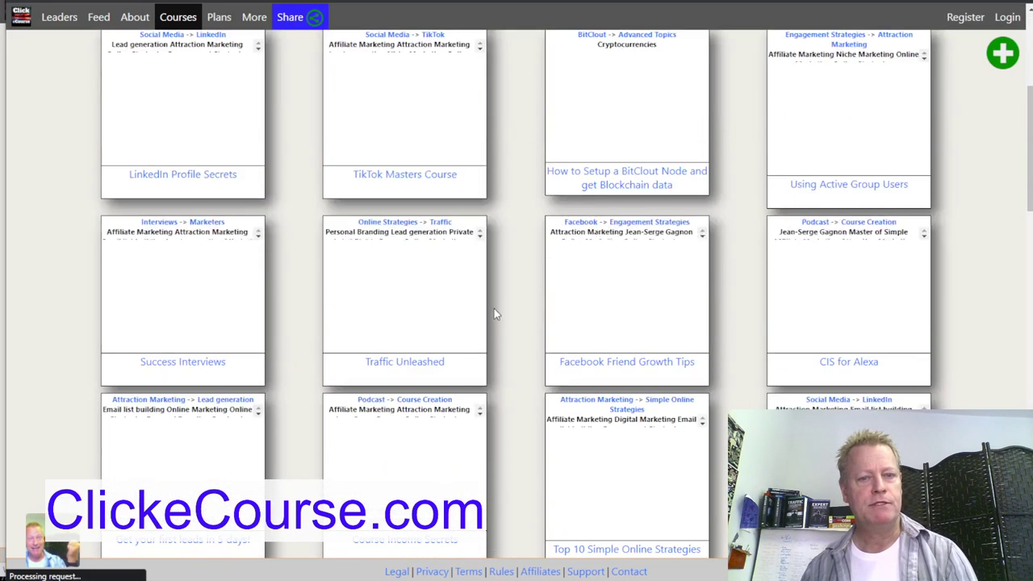
scroll(509, 309, "up", 15)
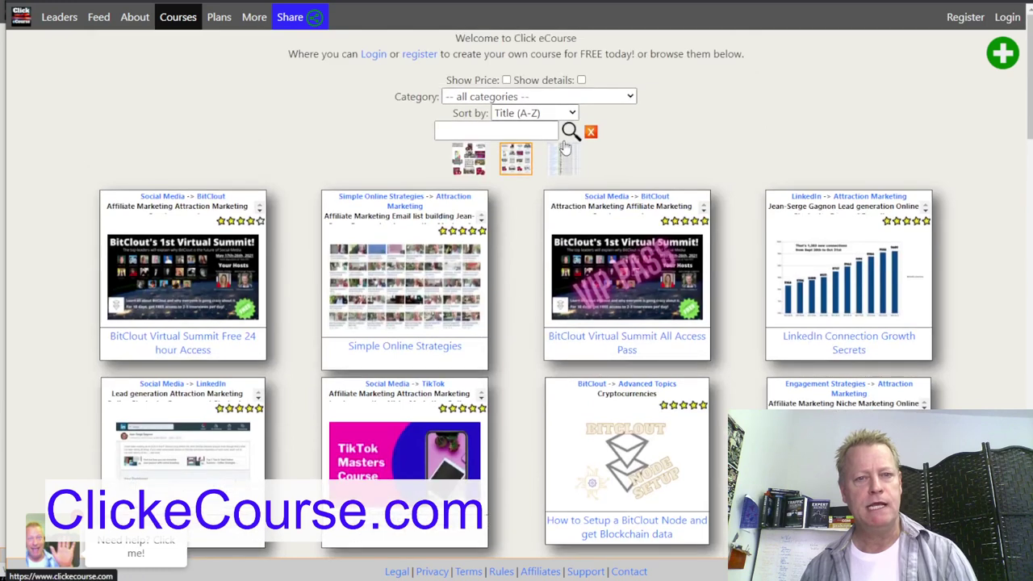
left_click(537, 115)
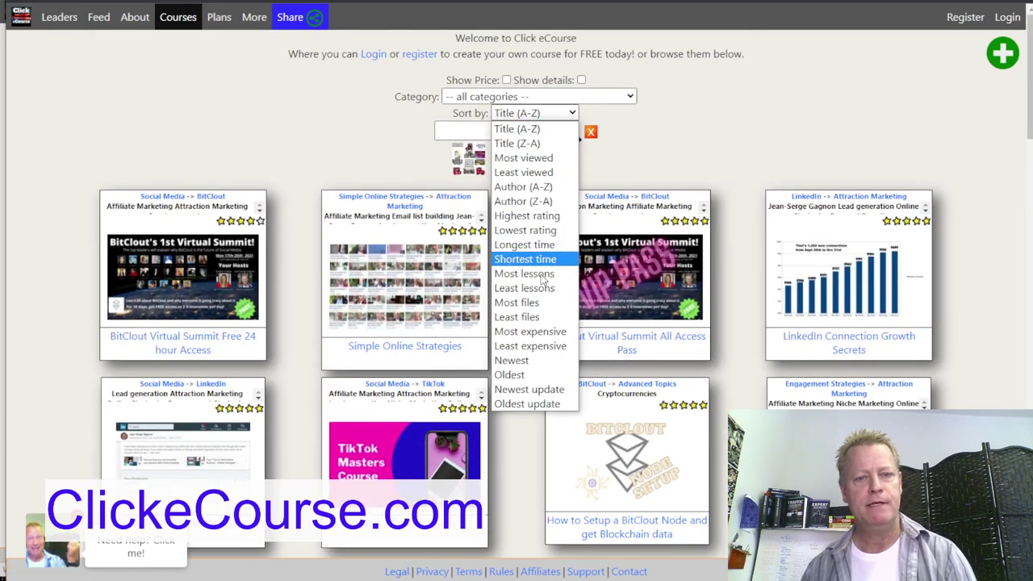
left_click(526, 362)
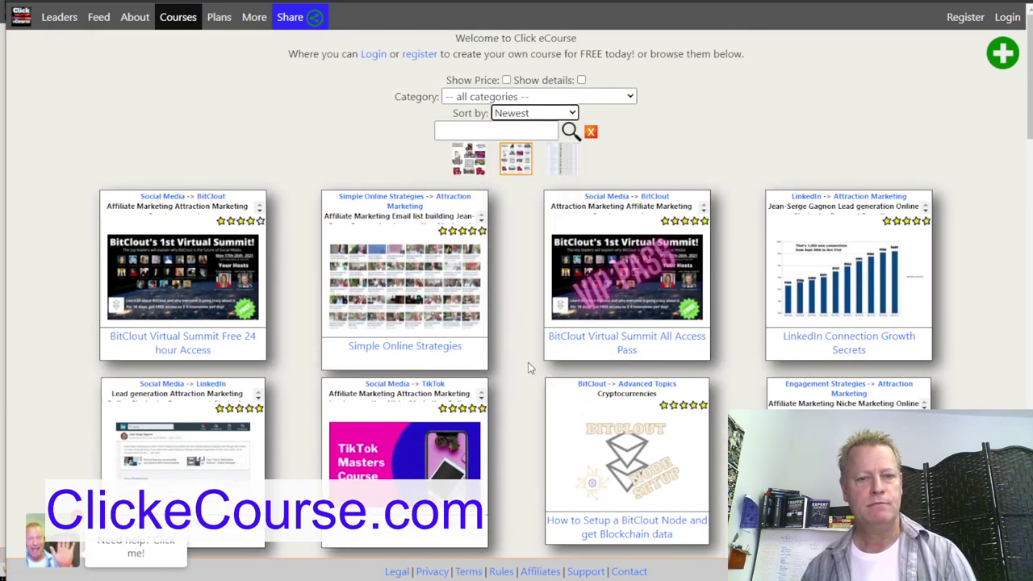
key("Up")
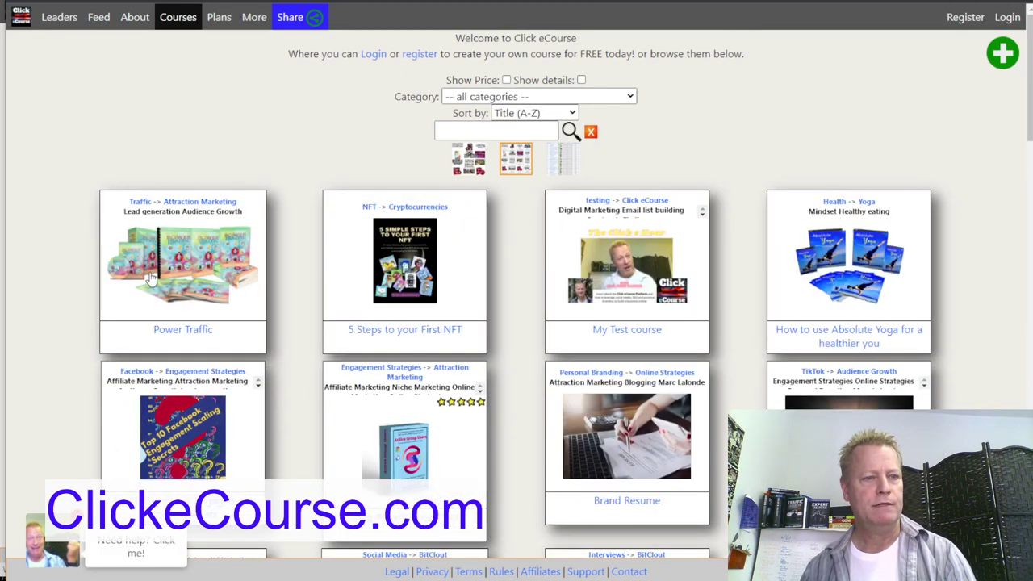
left_click(193, 270)
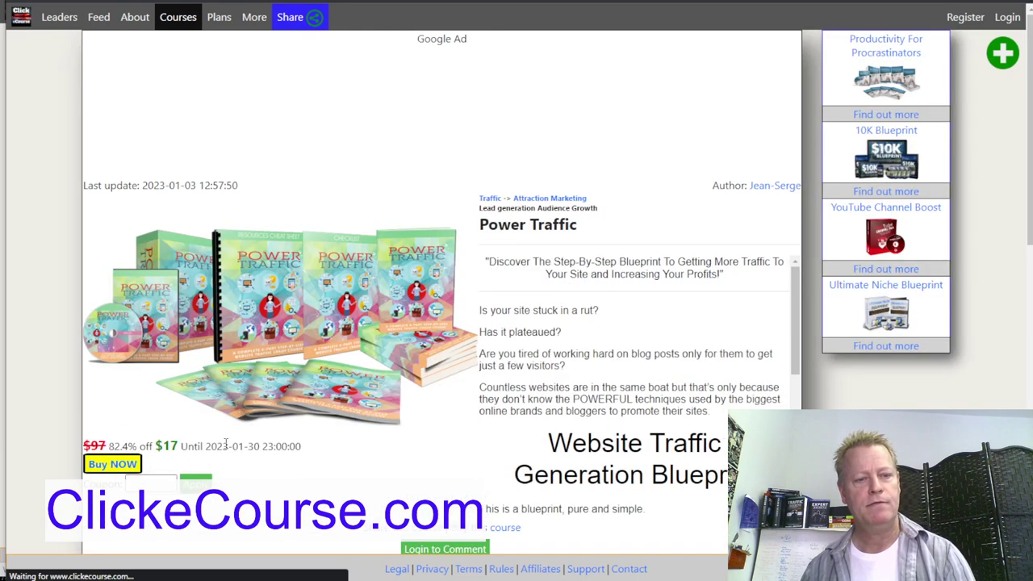
scroll(226, 442, "down", 3)
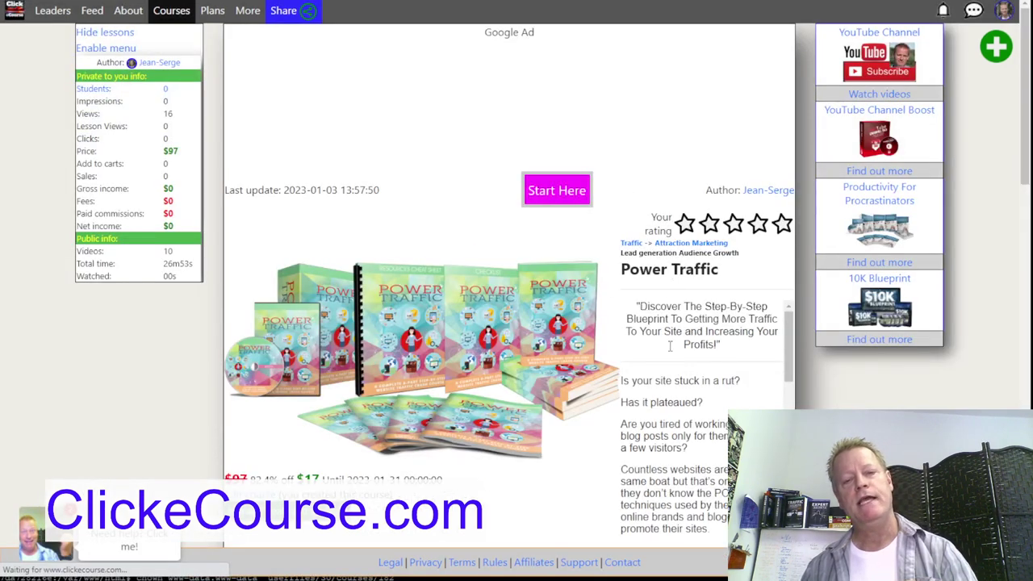
- Look over the Power Traffic course page in the logged-in window, show its share link and commission rate, and close the share dialog
scroll(669, 345, "down", 5)
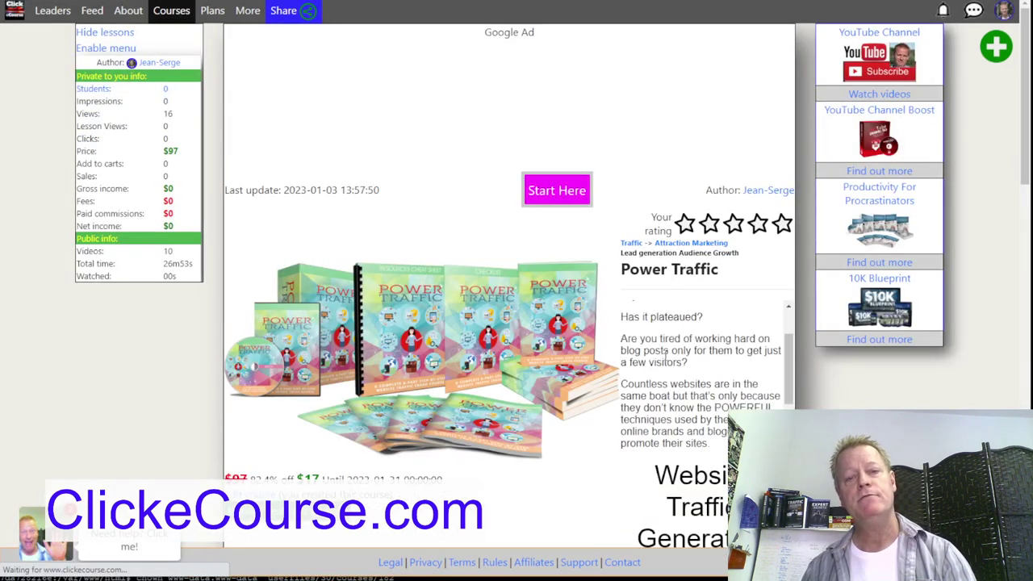
scroll(442, 358, "down", 3)
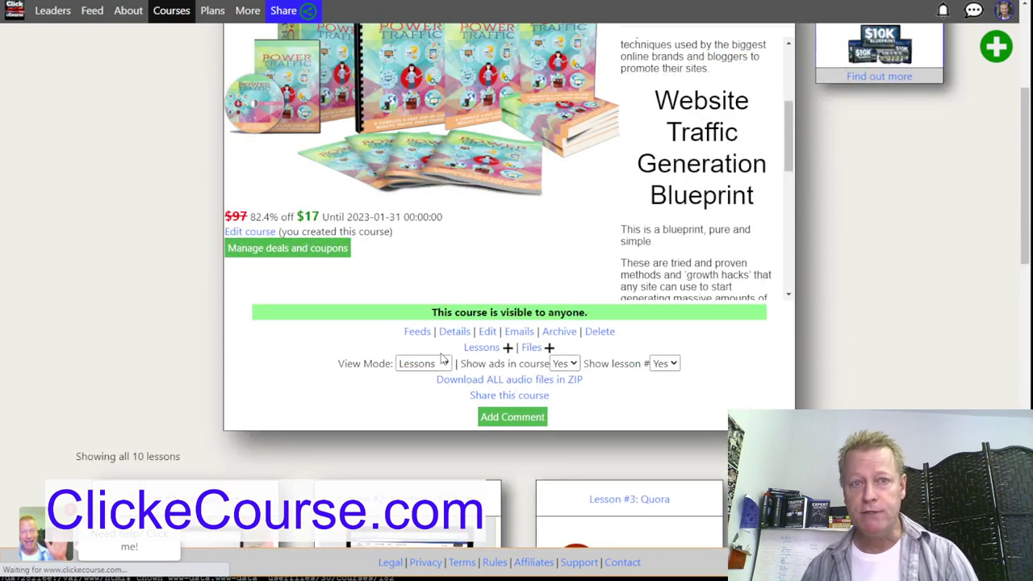
scroll(442, 358, "up", 3)
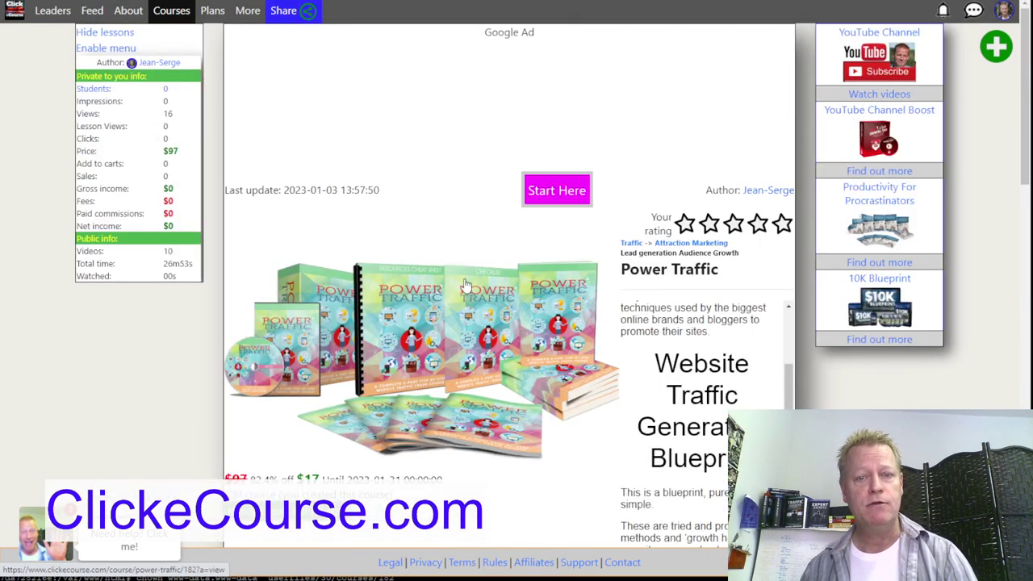
scroll(474, 292, "down", 3)
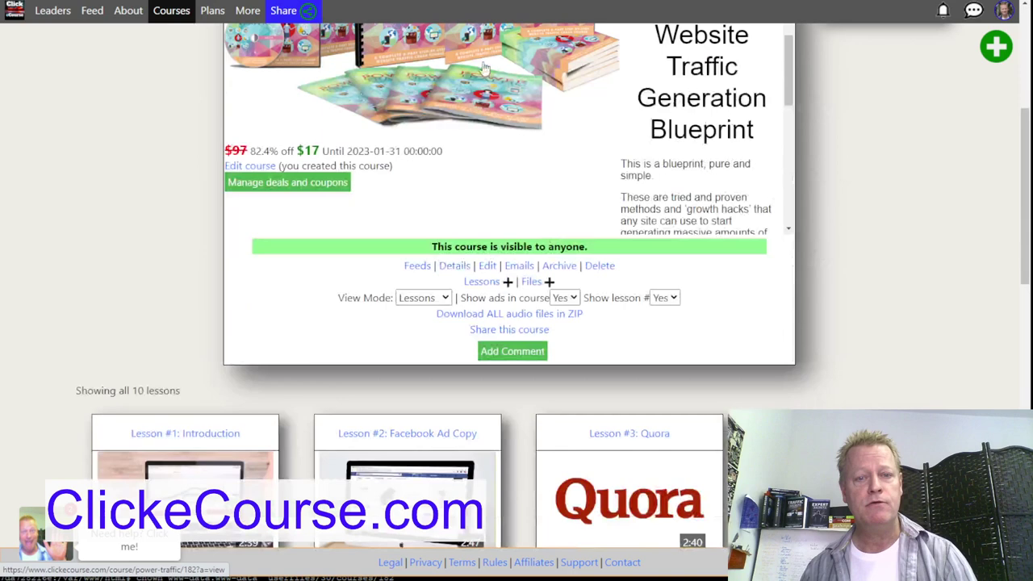
left_click(300, 16)
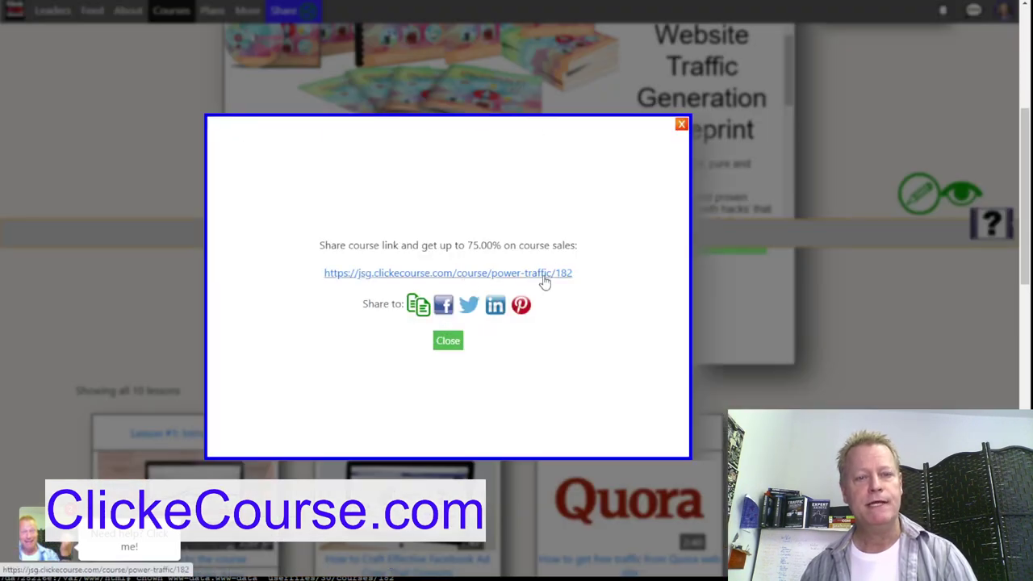
left_click(360, 274)
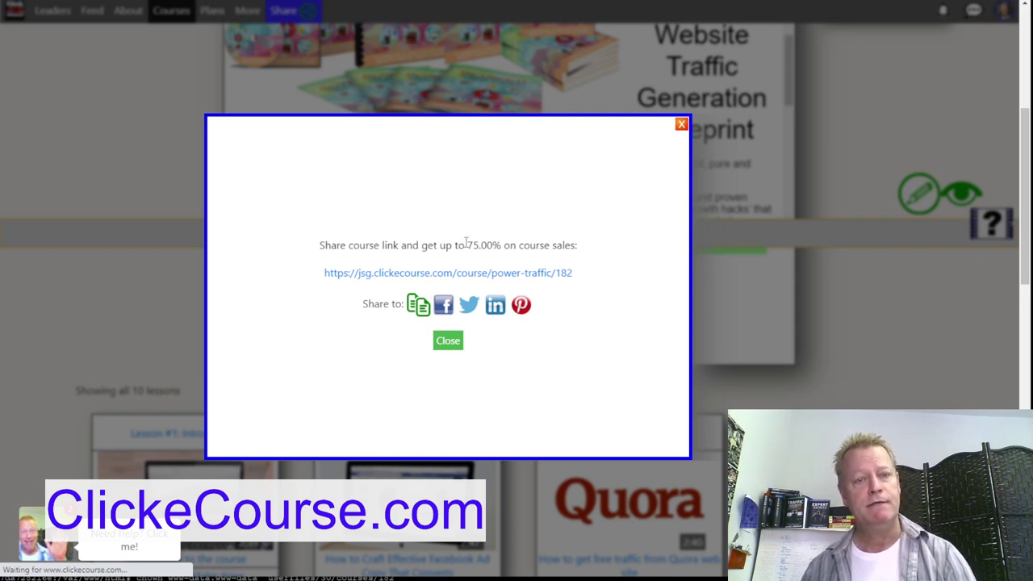
left_click_drag(465, 240, 501, 242)
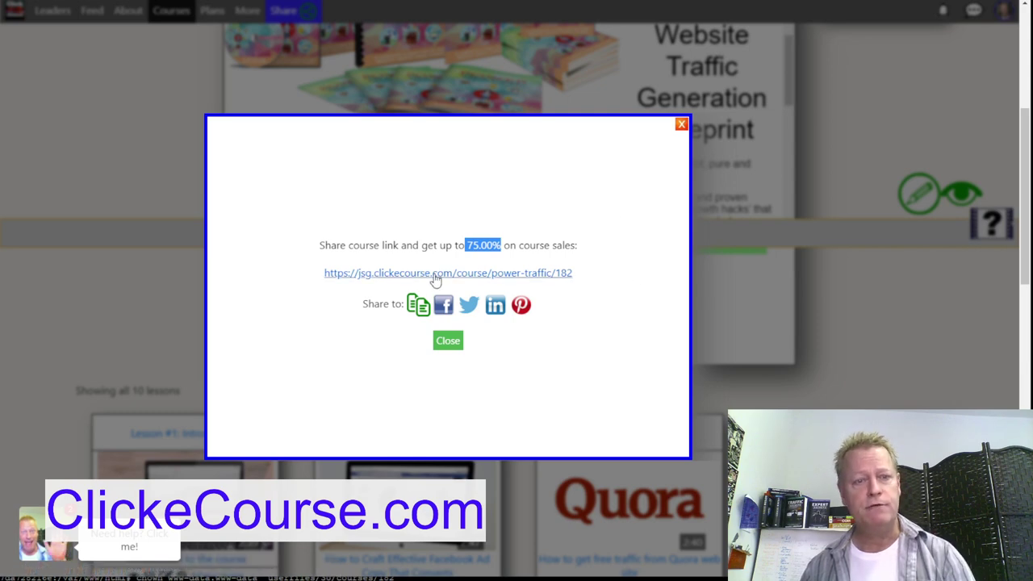
left_click(430, 72)
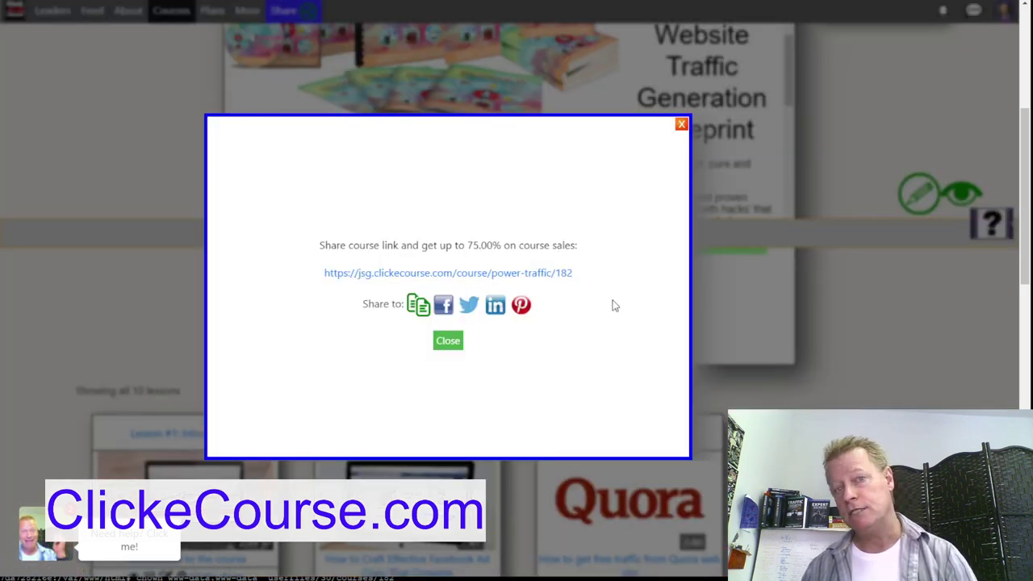
left_click(681, 125)
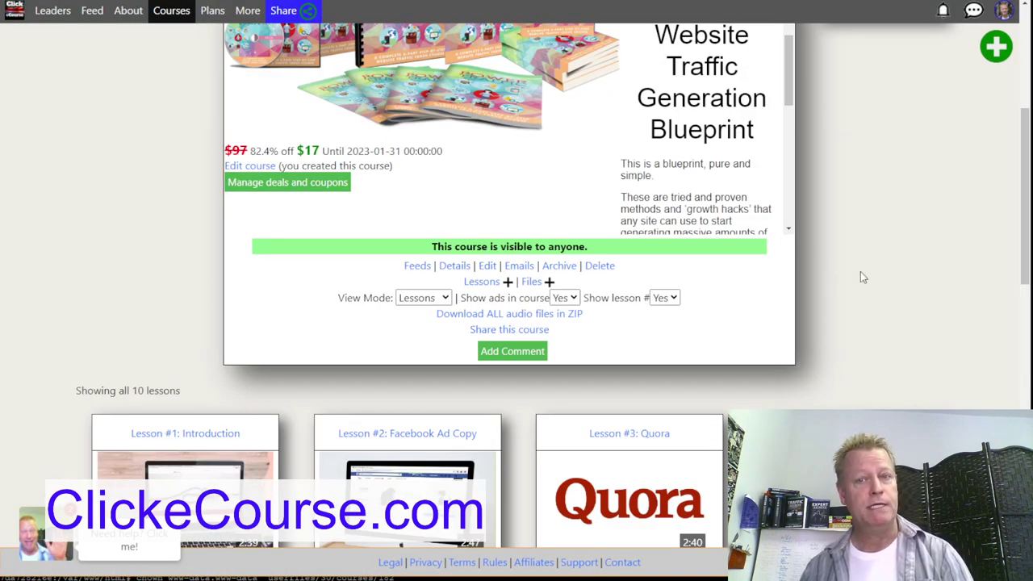
- Go to the About page and look over the platform introduction and the account menu
scroll(860, 276, "up", 5)
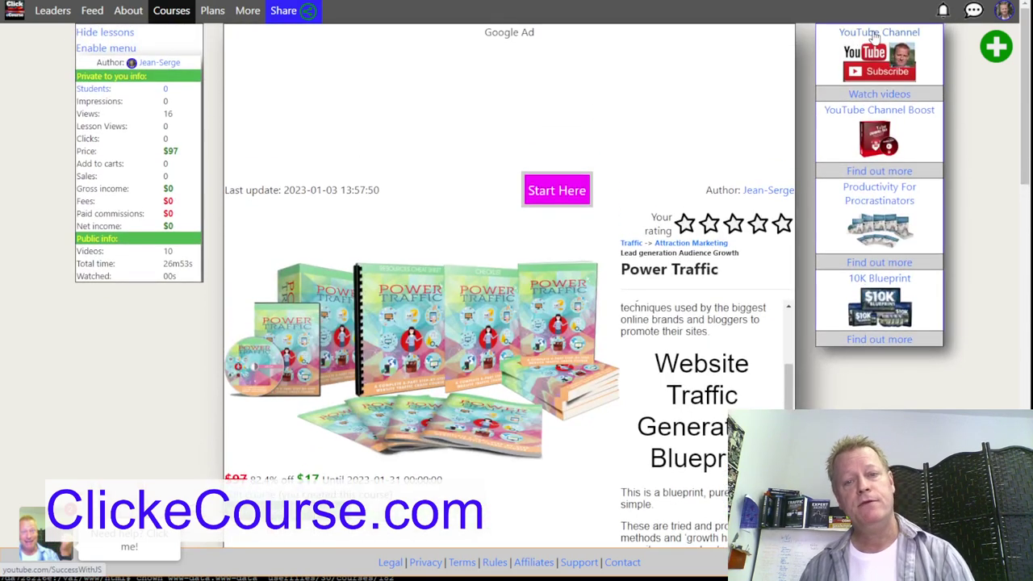
scroll(883, 89, "down", 5)
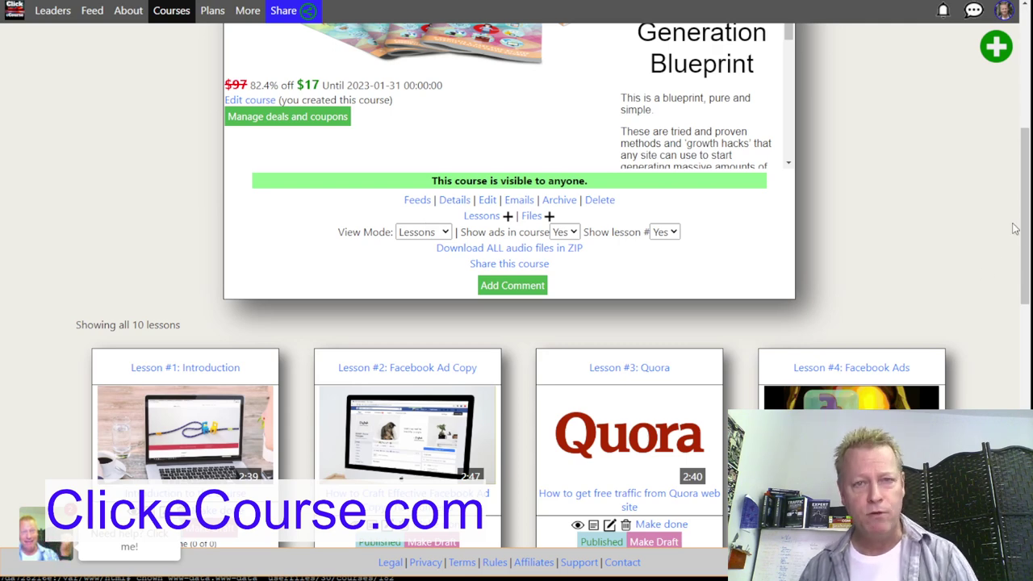
key("F5")
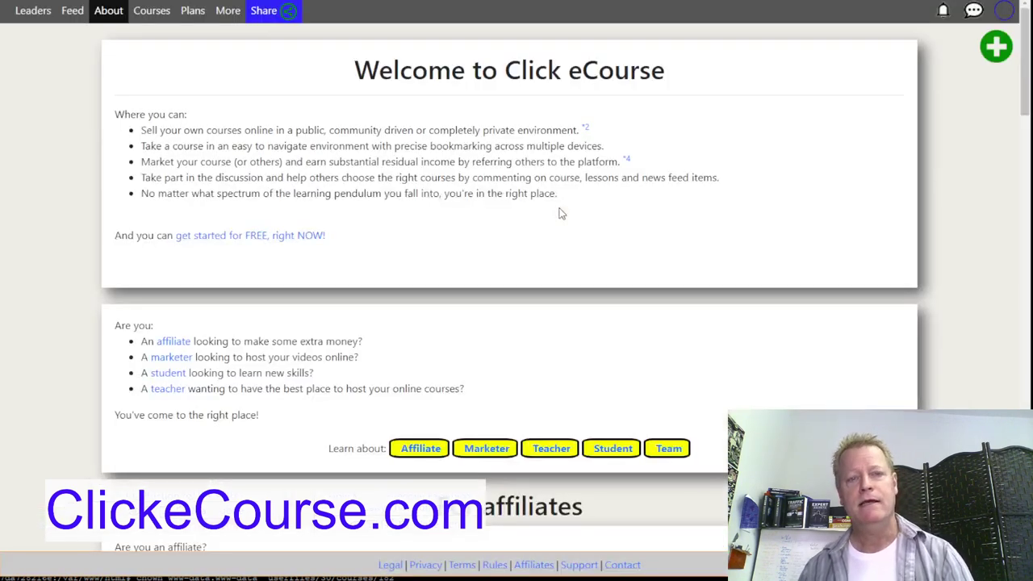
scroll(451, 162, "down", 3)
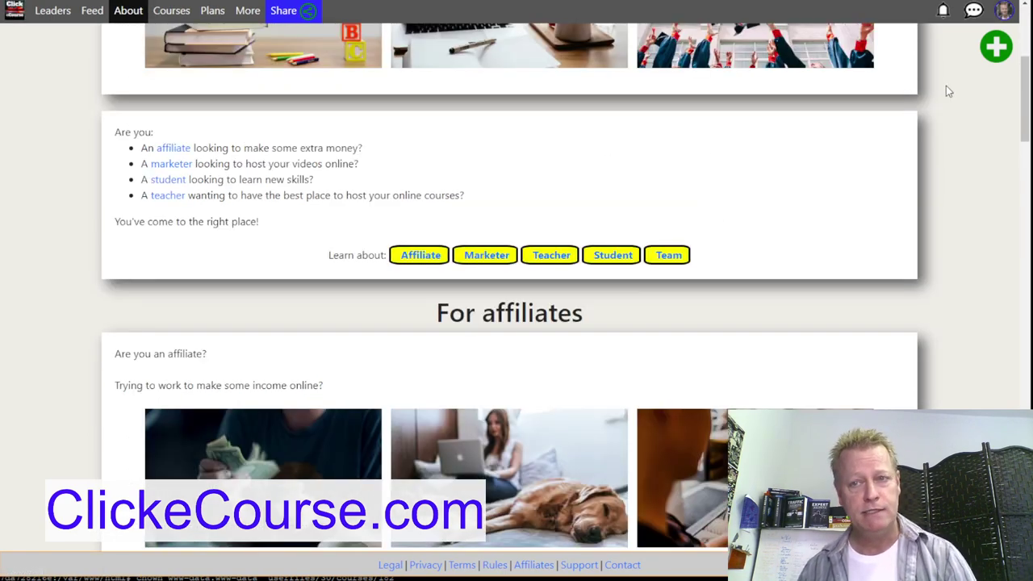
left_click(1003, 13)
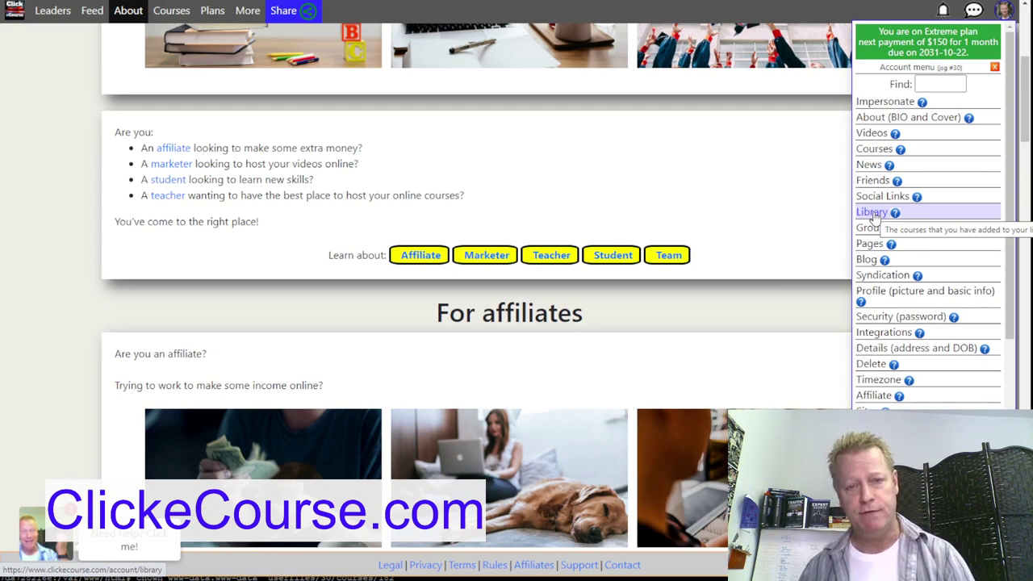
scroll(620, 240, "up", 4)
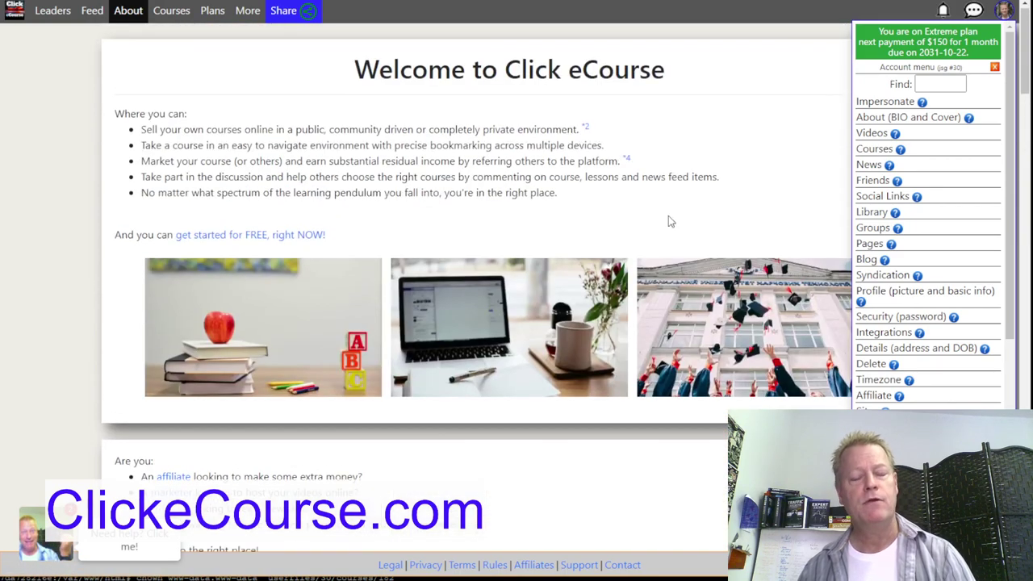
scroll(713, 218, "down", 4)
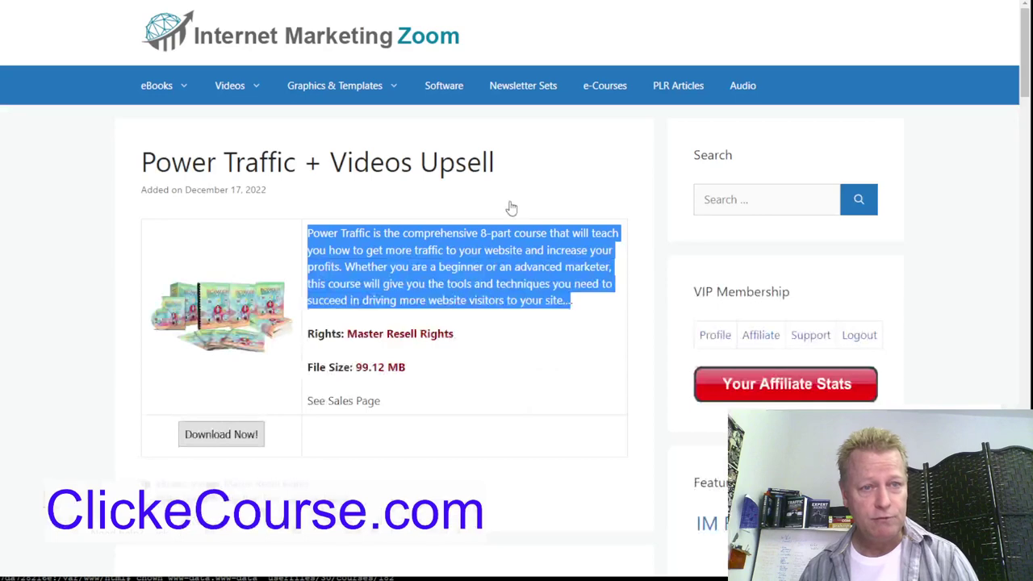
- Switch to the Internet Marketing Zoom site and look over the Power Traffic + Videos Upsell product page
scroll(566, 218, "down", 4)
scroll(565, 218, "up", 4)
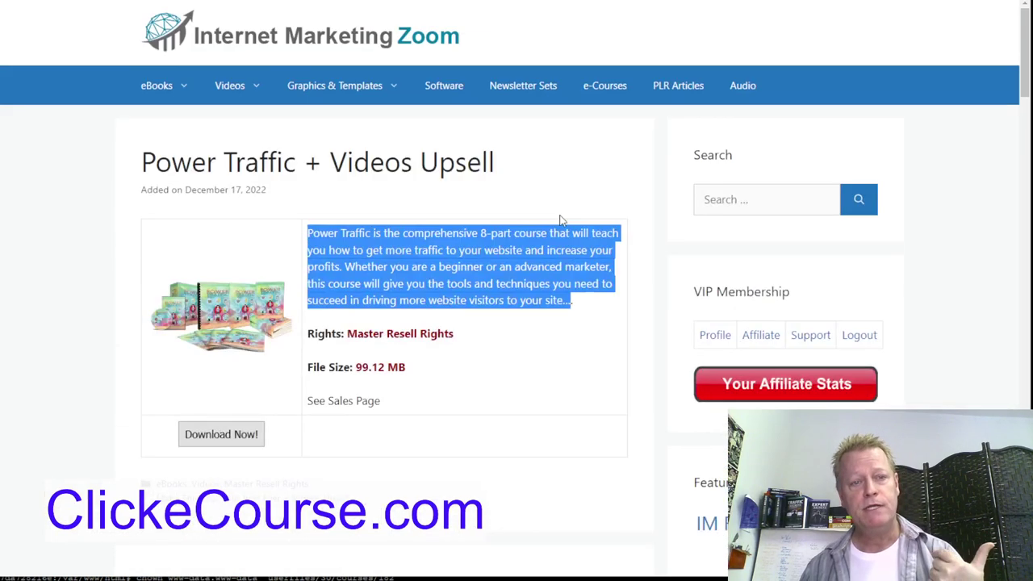
left_click(102, 268)
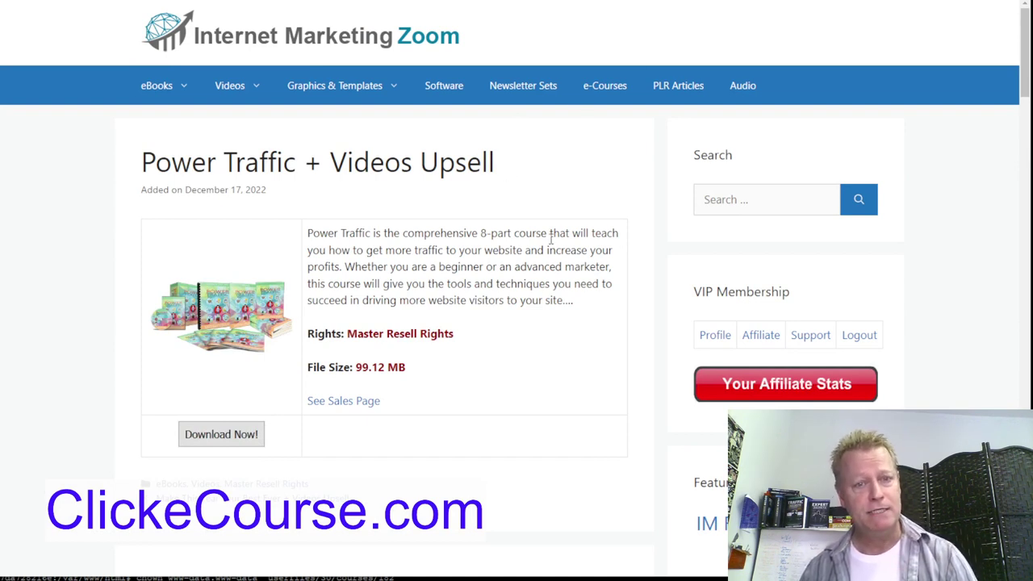
scroll(552, 239, "down", 10)
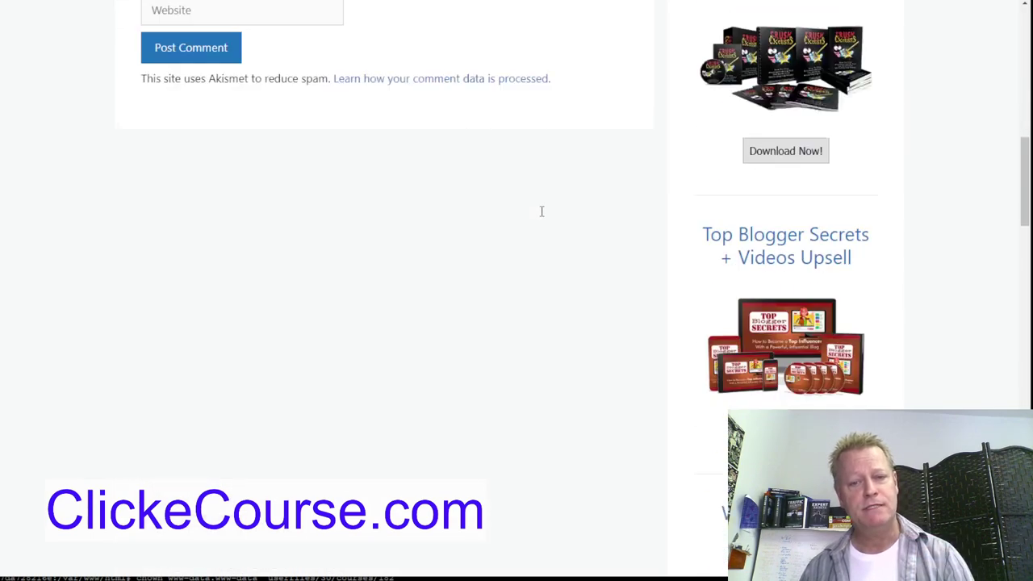
scroll(540, 214, "up", 10)
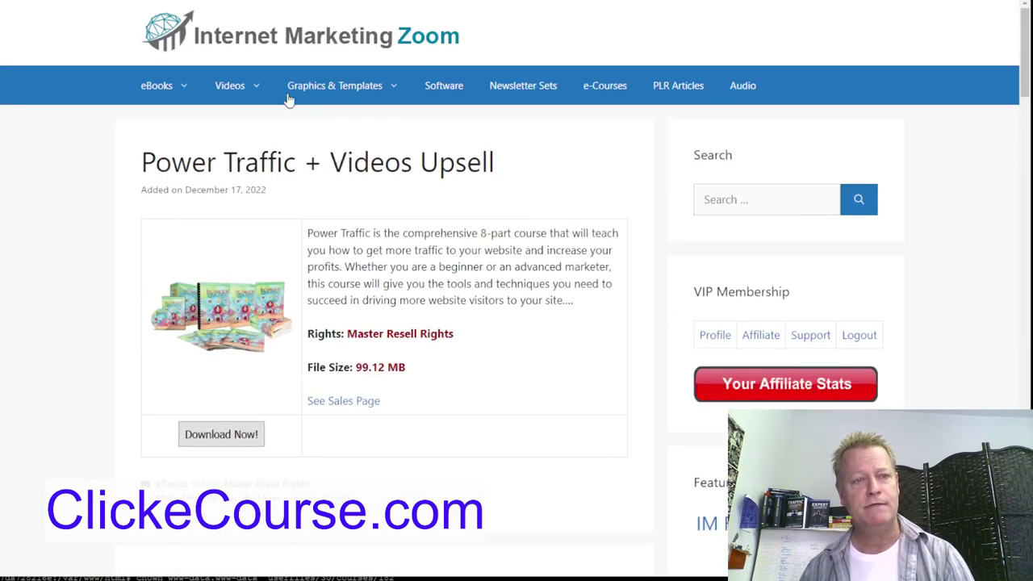
- Open the Master Resell Rights category of videos and look through its first page down to the page numbers
mouse_move(245, 91)
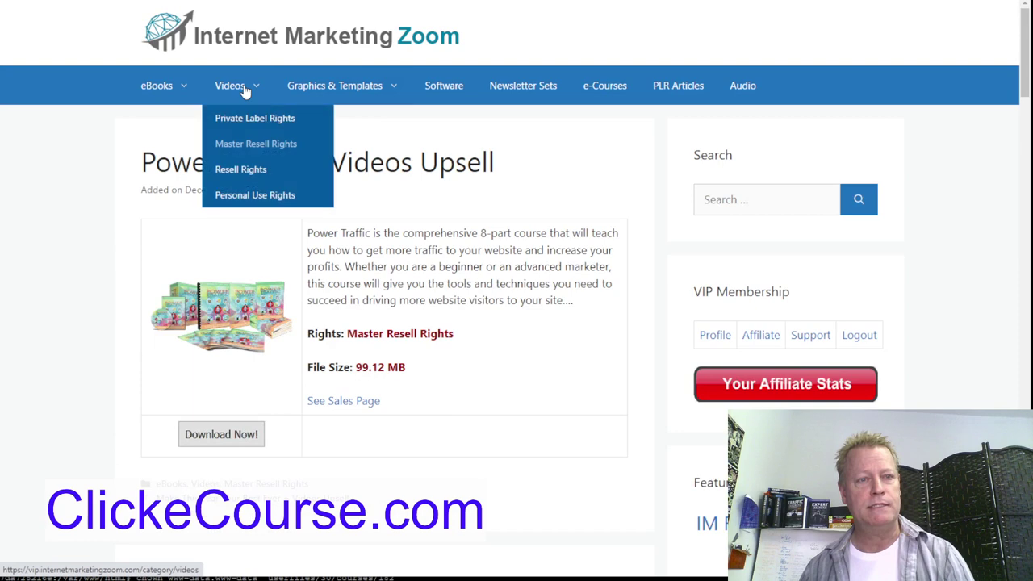
left_click(271, 149)
scroll(419, 306, "down", 15)
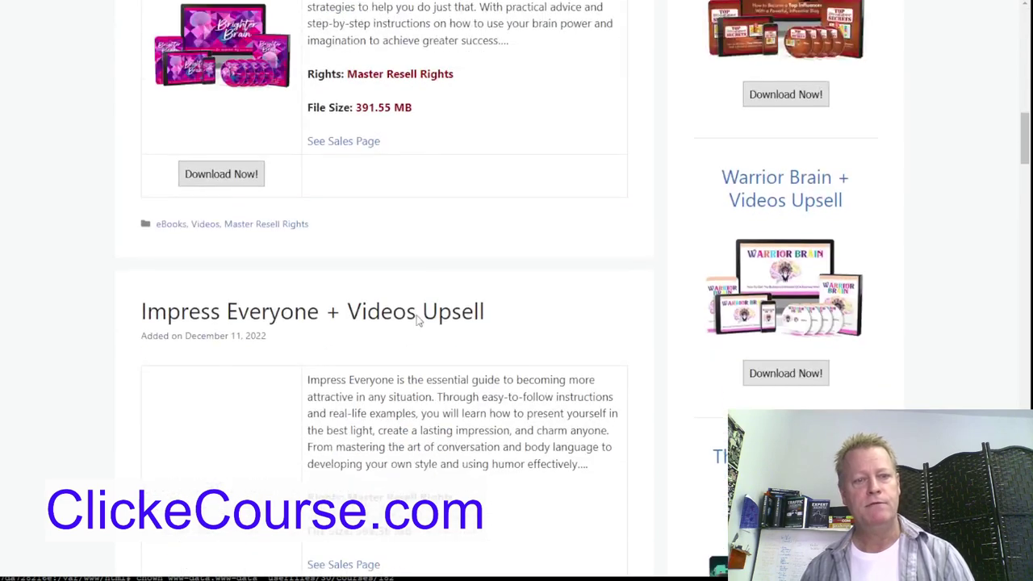
scroll(420, 315, "down", 20)
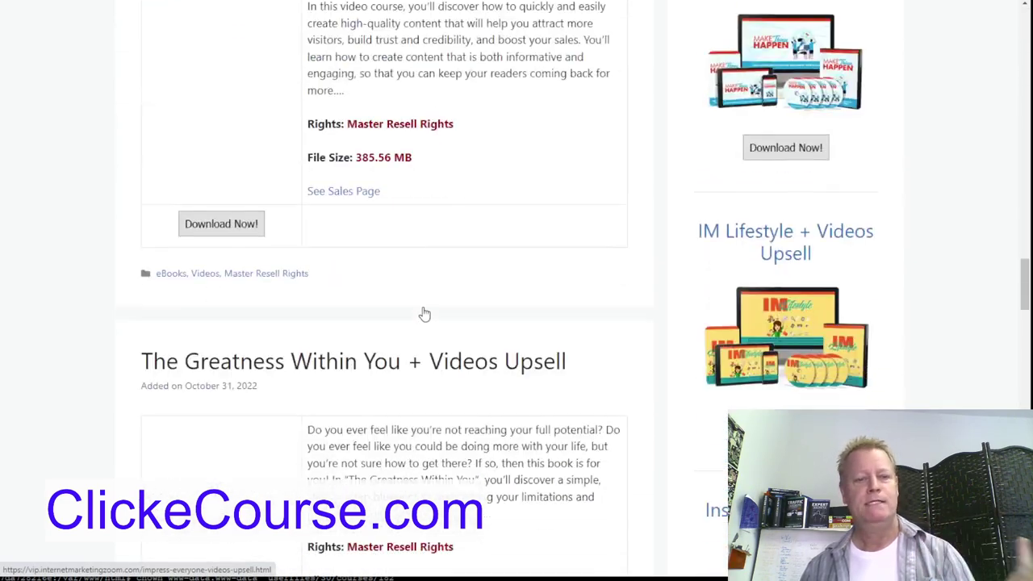
scroll(424, 311, "down", 20)
scroll(438, 272, "down", 5)
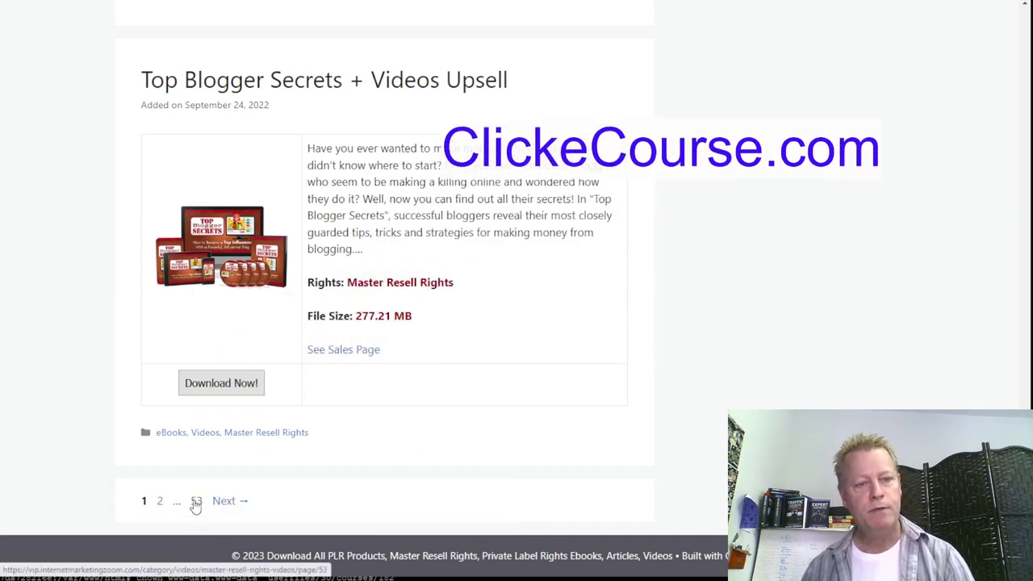
- Go back to the start of the Master Resell Rights video list and examine the available courses again
scroll(239, 445, "up", 15)
scroll(231, 456, "up", 20)
scroll(216, 484, "up", 10)
scroll(297, 426, "down", 15)
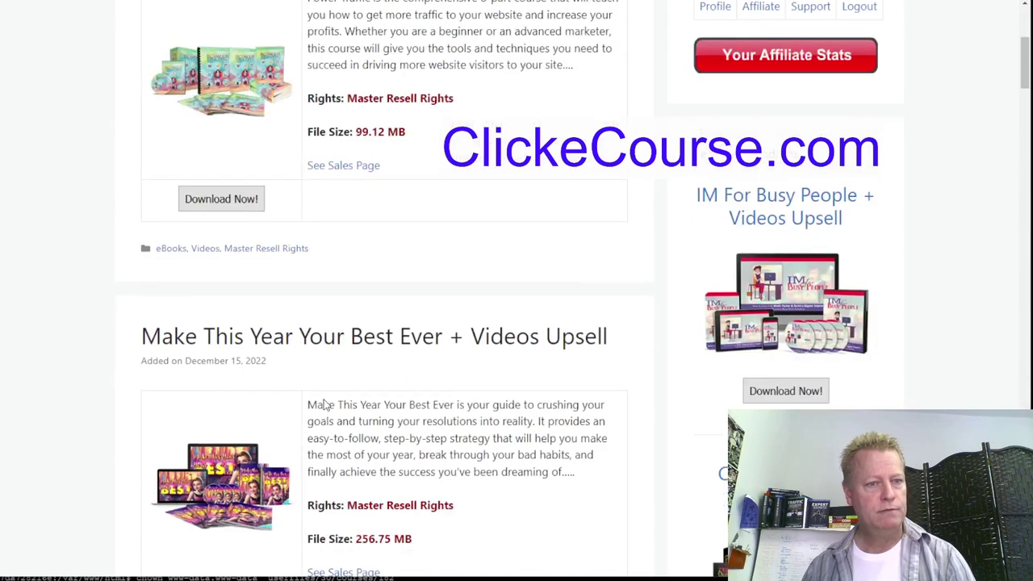
scroll(347, 359, "down", 20)
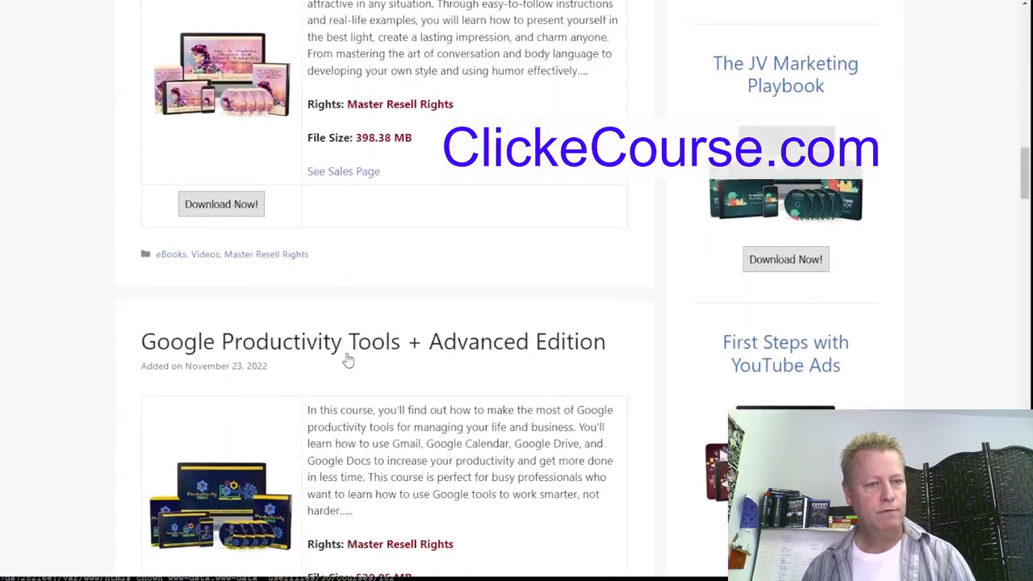
scroll(354, 342, "down", 16)
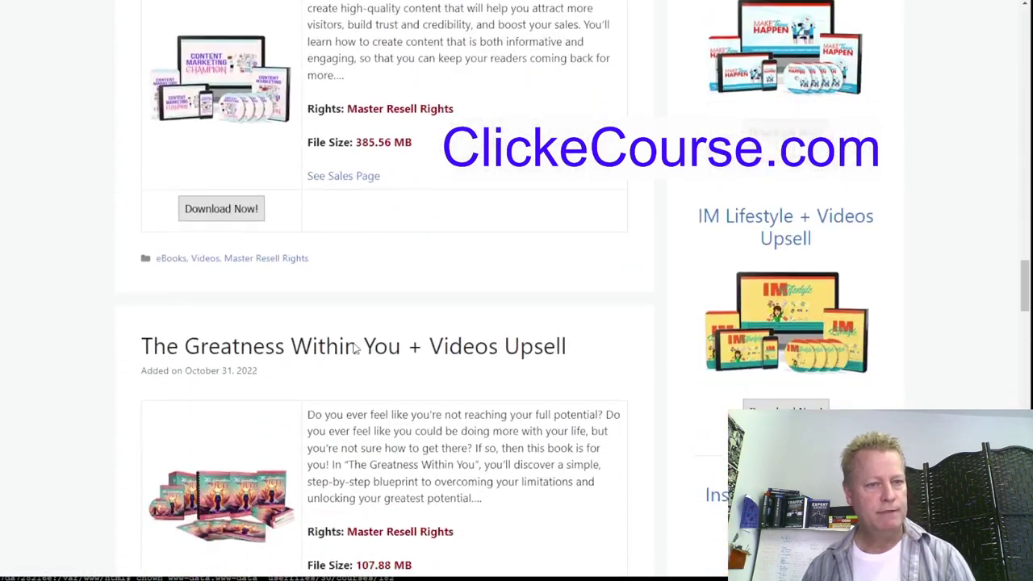
scroll(360, 341, "down", 16)
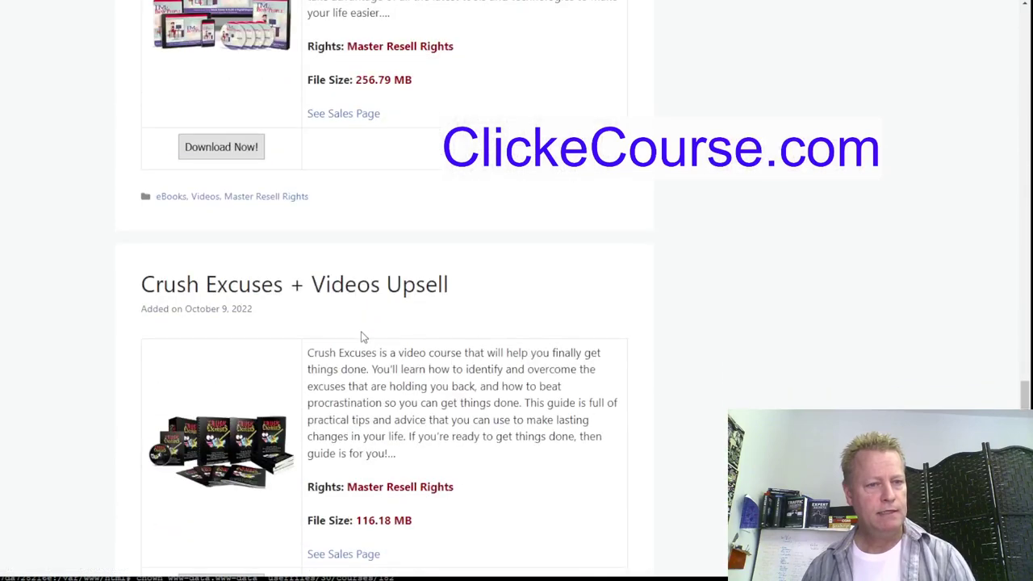
- Check the page numbers ending the Master Resell Rights video list, switch to Calculator and compute 14 × 53
scroll(367, 334, "down", 7)
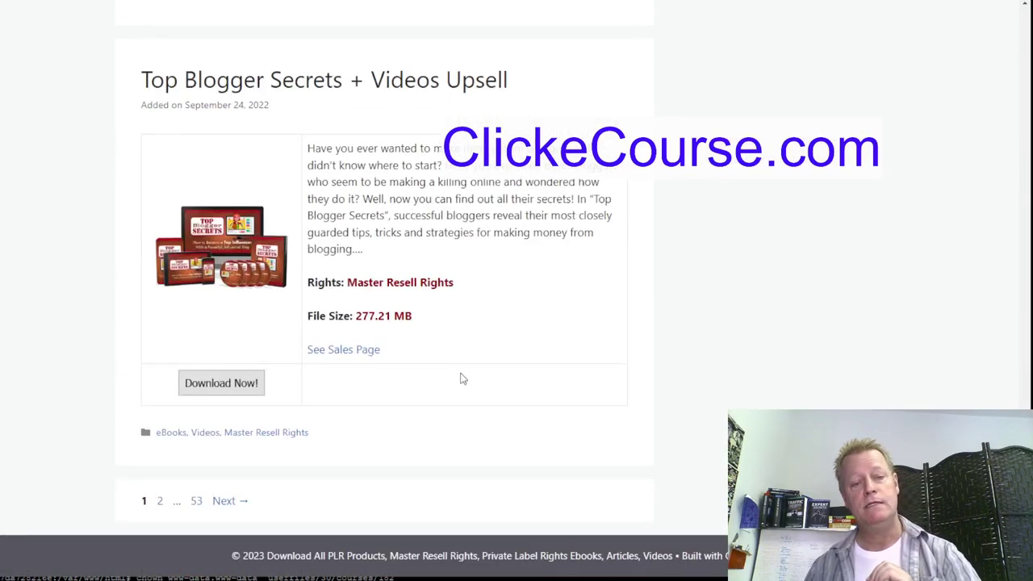
key("alt+Tab")
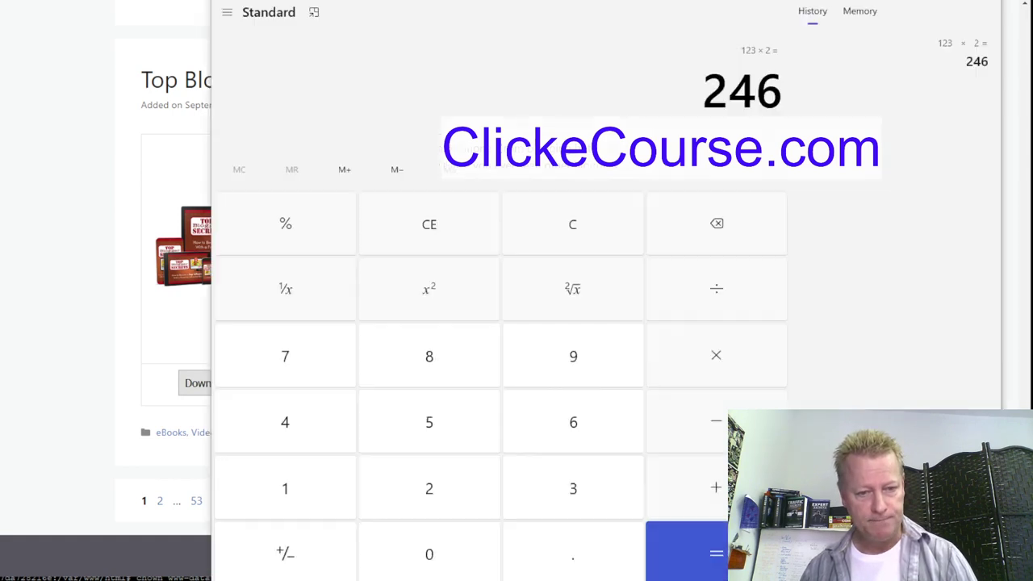
key("Escape")
type("14 × 53")
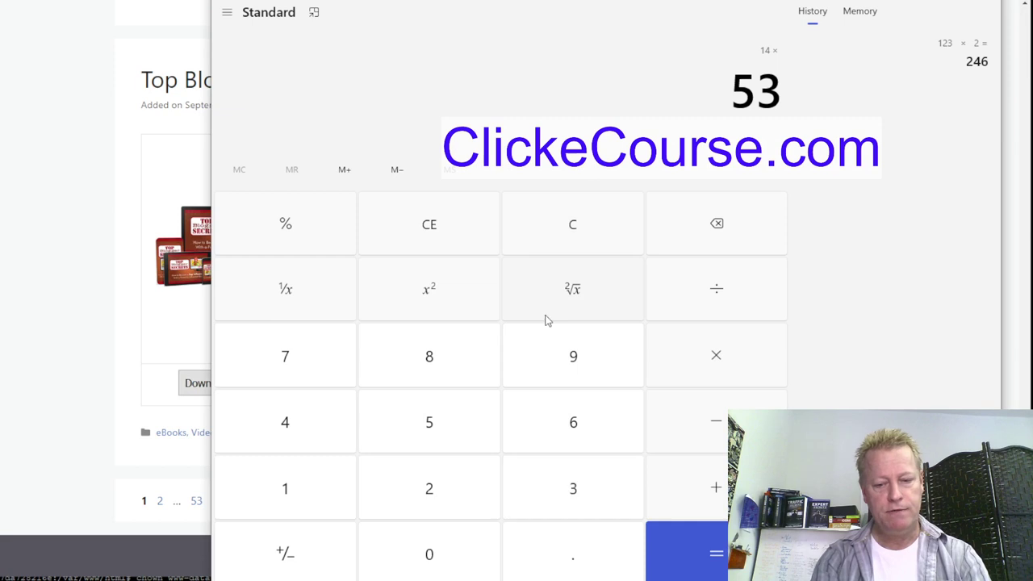
key("Return")
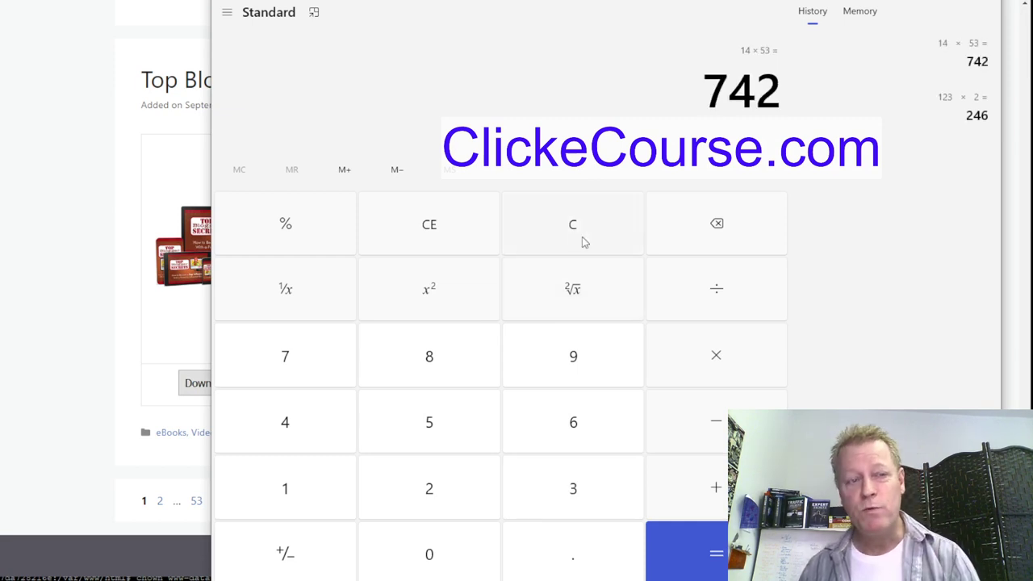
- Return to the site, open the Personal Use Rights category of videos and look through its first page down to the page numbers
key("alt+Tab")
scroll(331, 72, "up", 20)
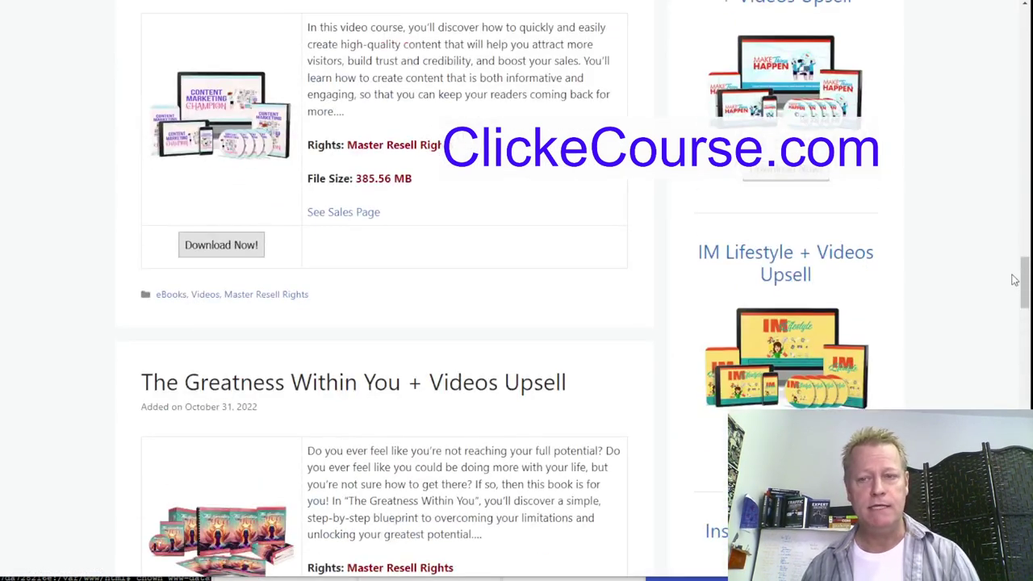
left_click_drag(1022, 280, 1022, 32)
mouse_move(234, 89)
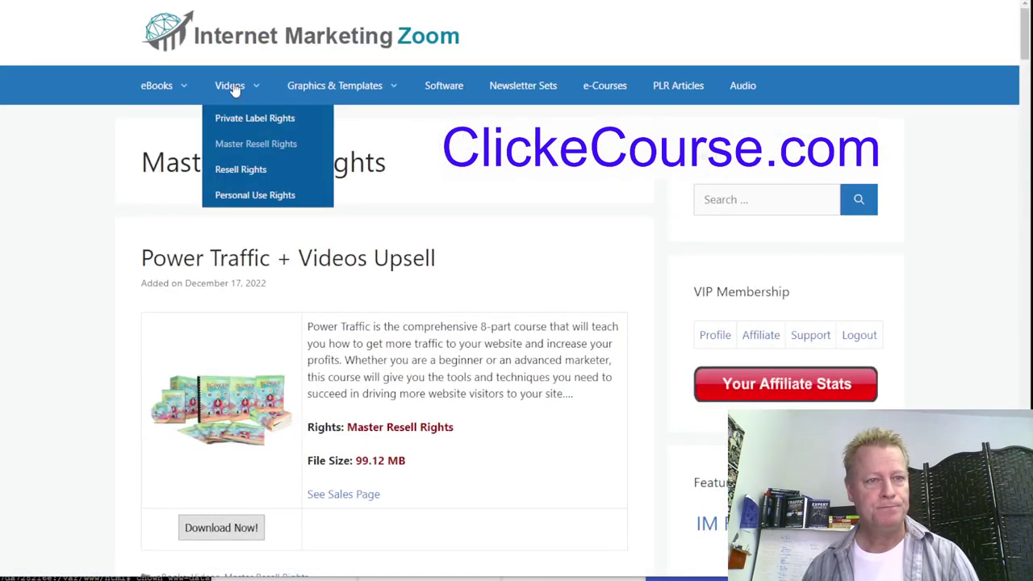
left_click(262, 202)
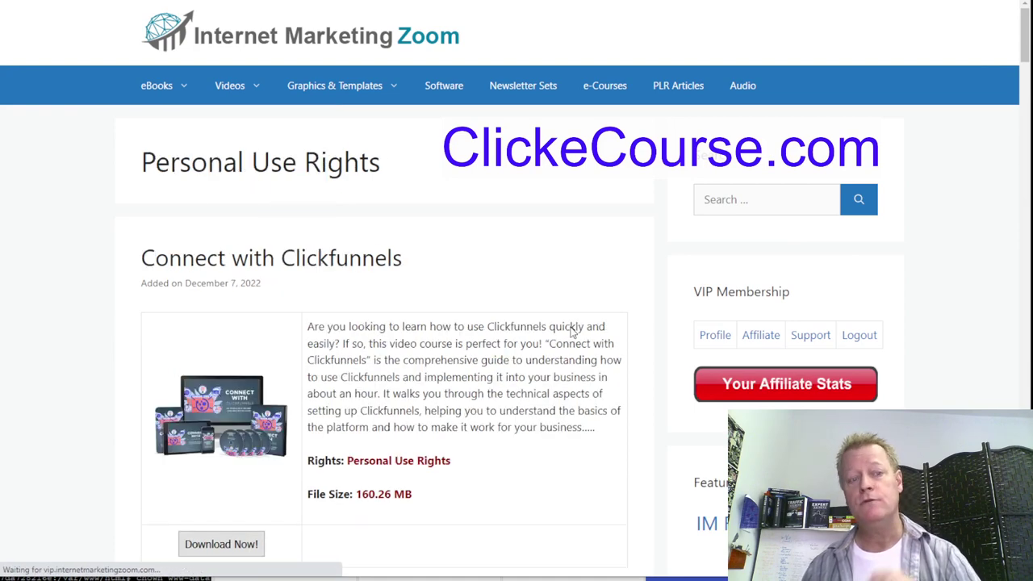
scroll(572, 332, "down", 3)
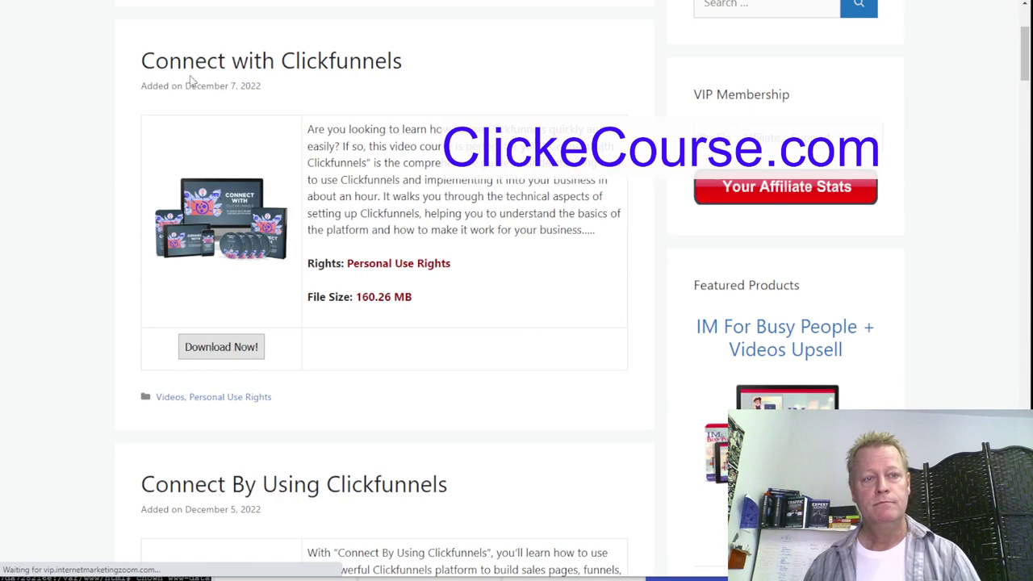
scroll(509, 244, "down", 5)
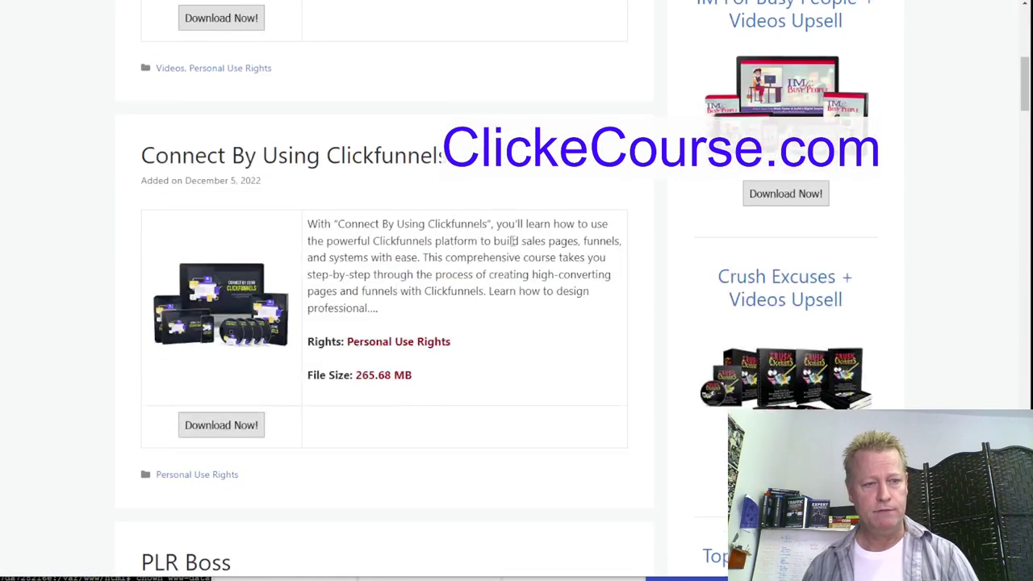
scroll(452, 342, "down", 3)
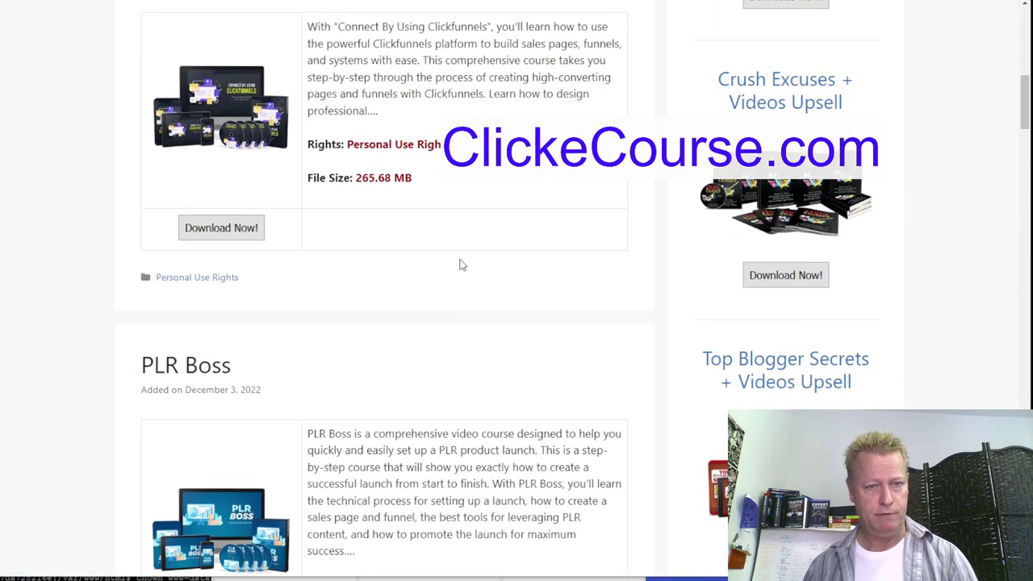
scroll(457, 311, "down", 3)
scroll(347, 282, "down", 5)
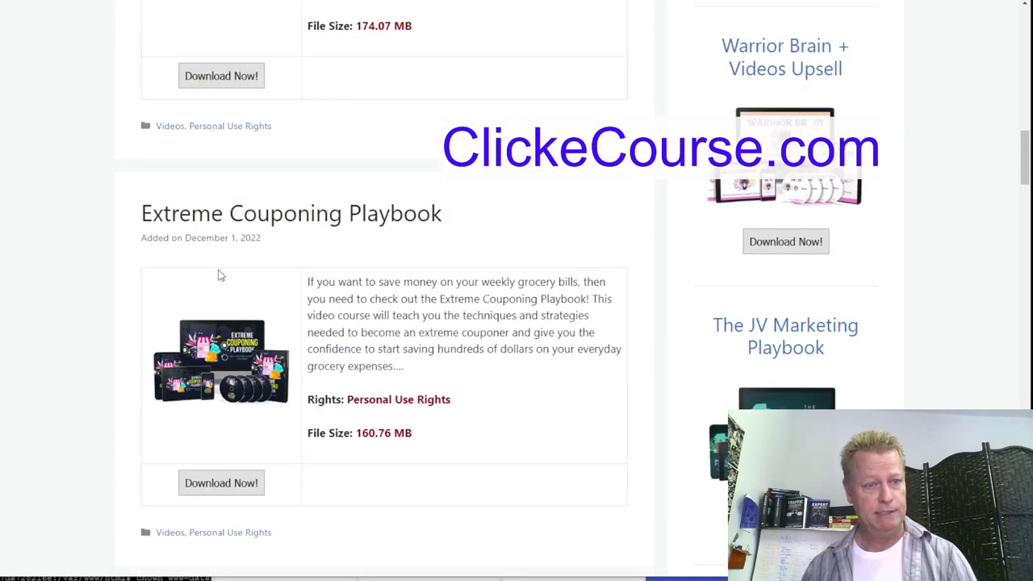
scroll(400, 242, "down", 5)
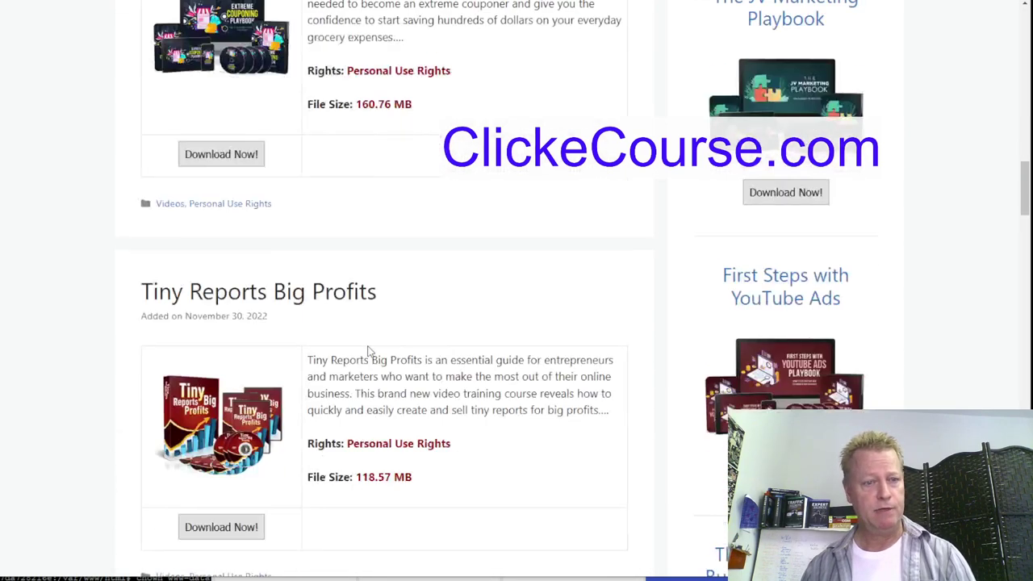
scroll(338, 311, "down", 12)
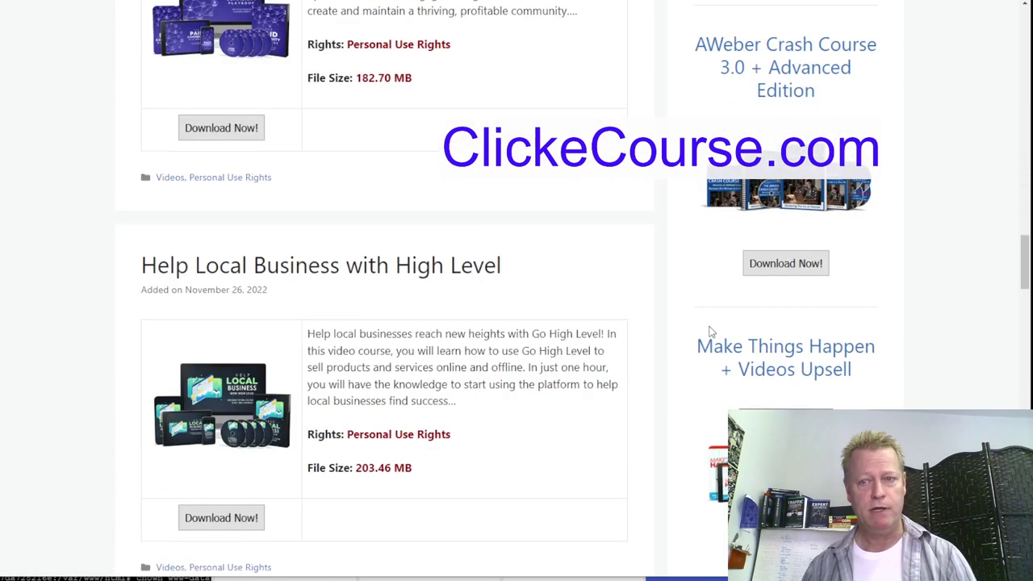
left_click_drag(1025, 263, 1024, 557)
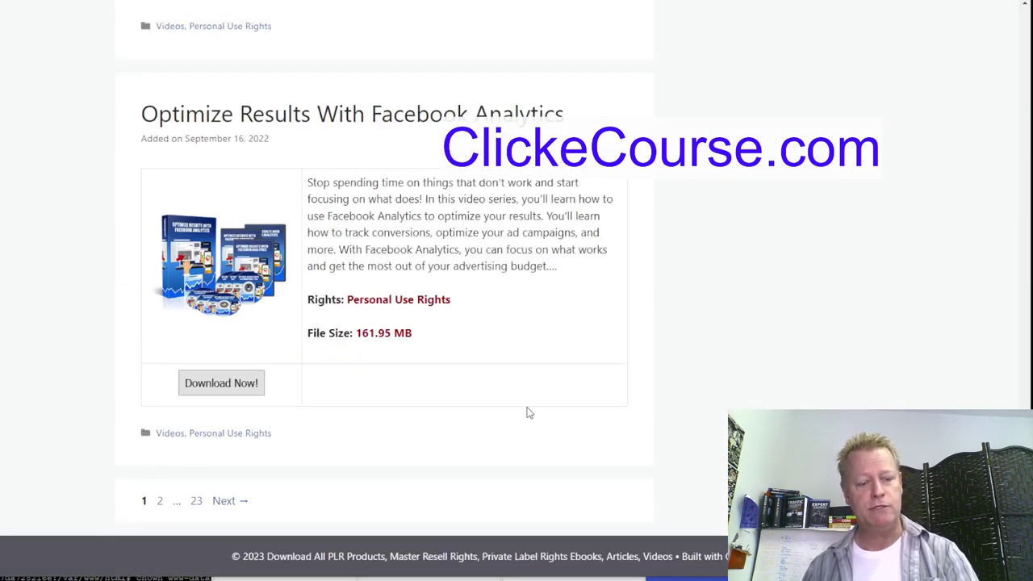
- Switch to Calculator, clear the previous result and compute 23 × 14
key("alt+Tab")
left_click(701, 211)
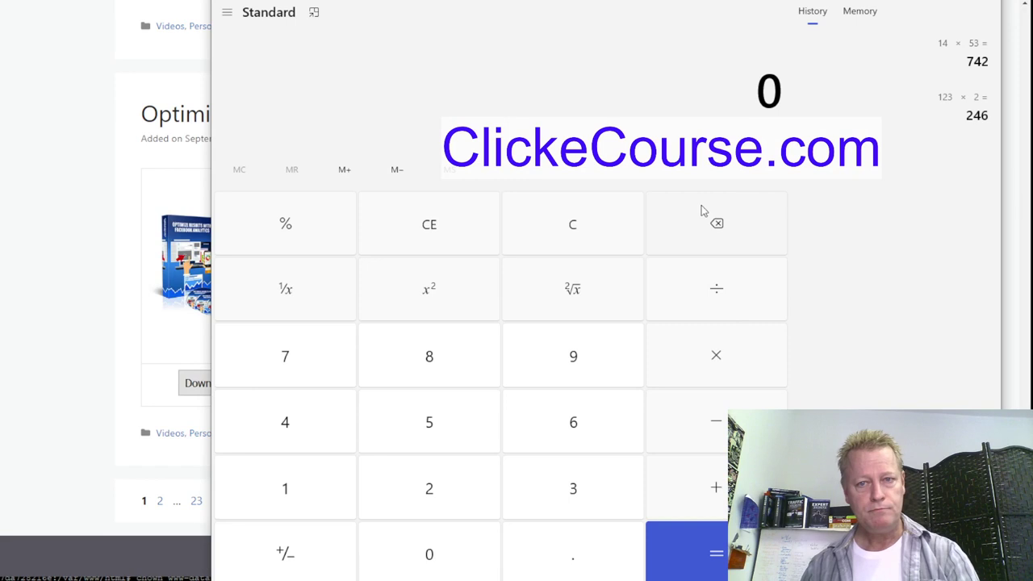
type("23")
type("*14")
key("Return")
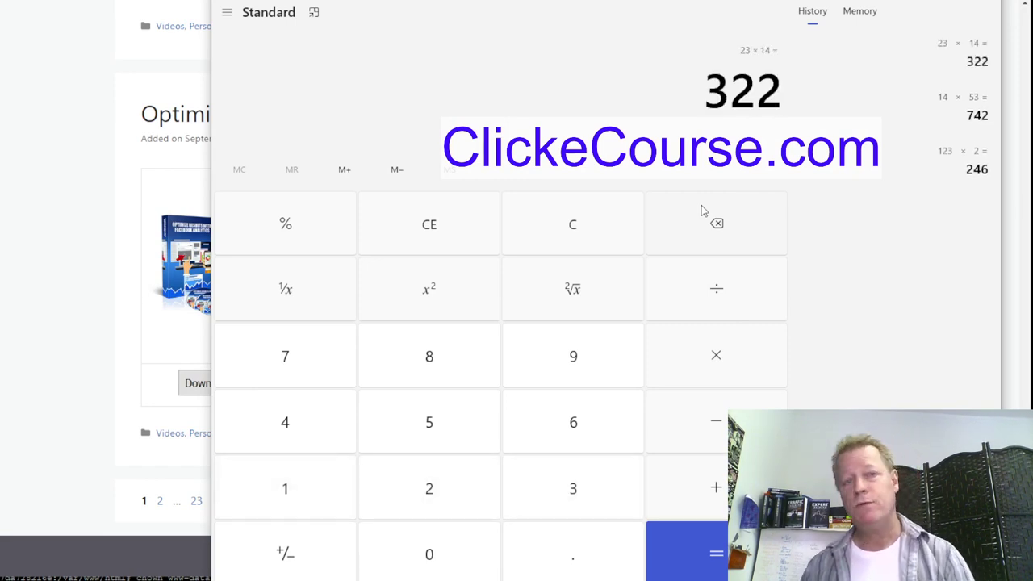
- Go back to the site, open the Private Label Rights category of videos and check the page numbers ending its list
left_click(118, 230)
scroll(710, 383, "up", 4)
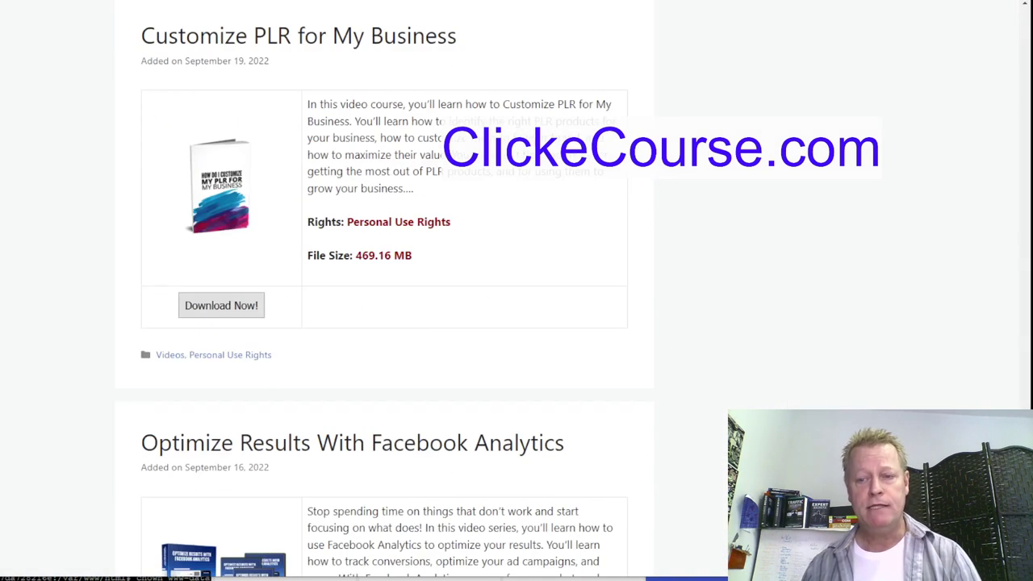
scroll(662, 208, "up", 15)
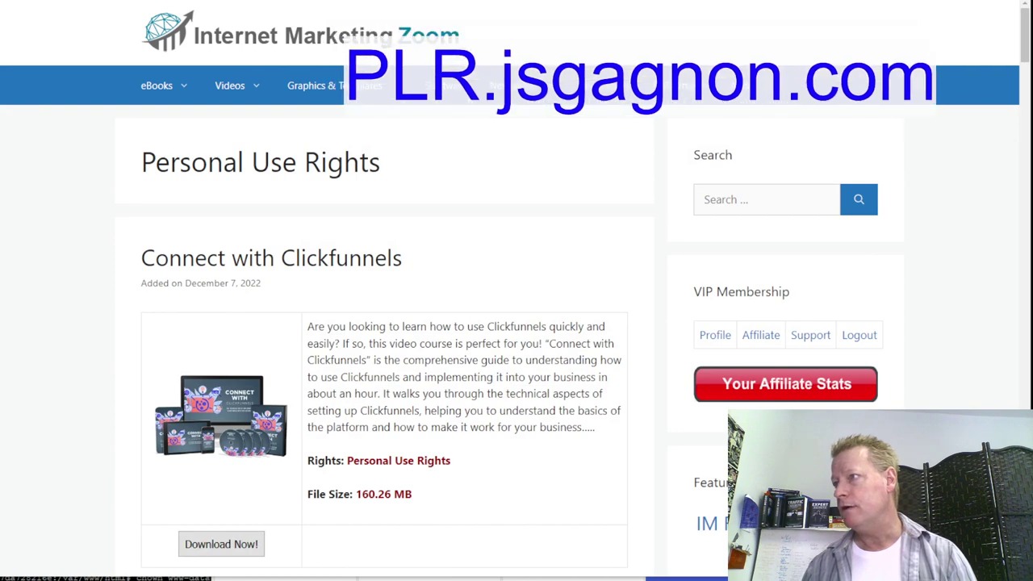
scroll(353, 400, "down", 4)
scroll(369, 376, "up", 4)
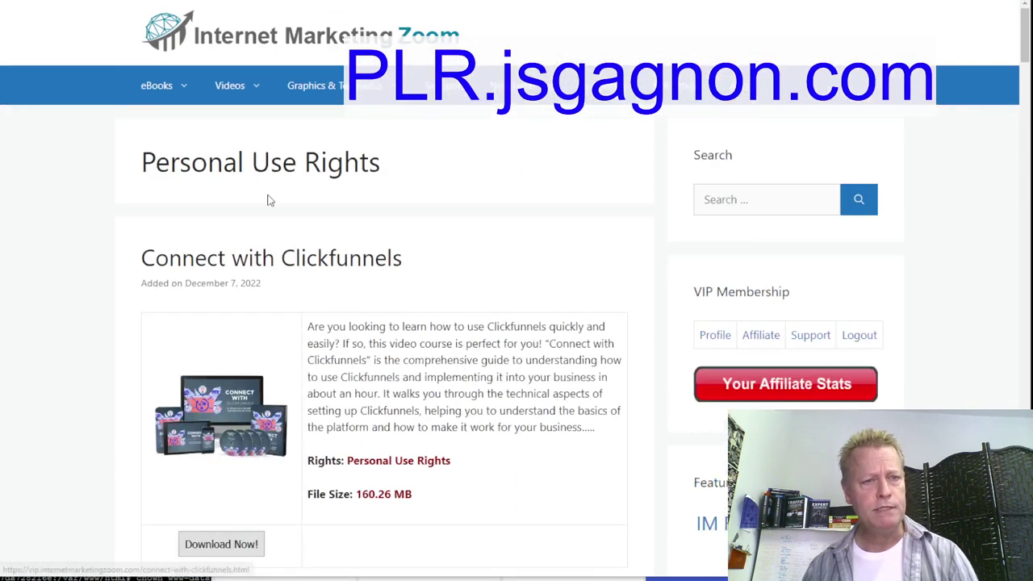
mouse_move(252, 86)
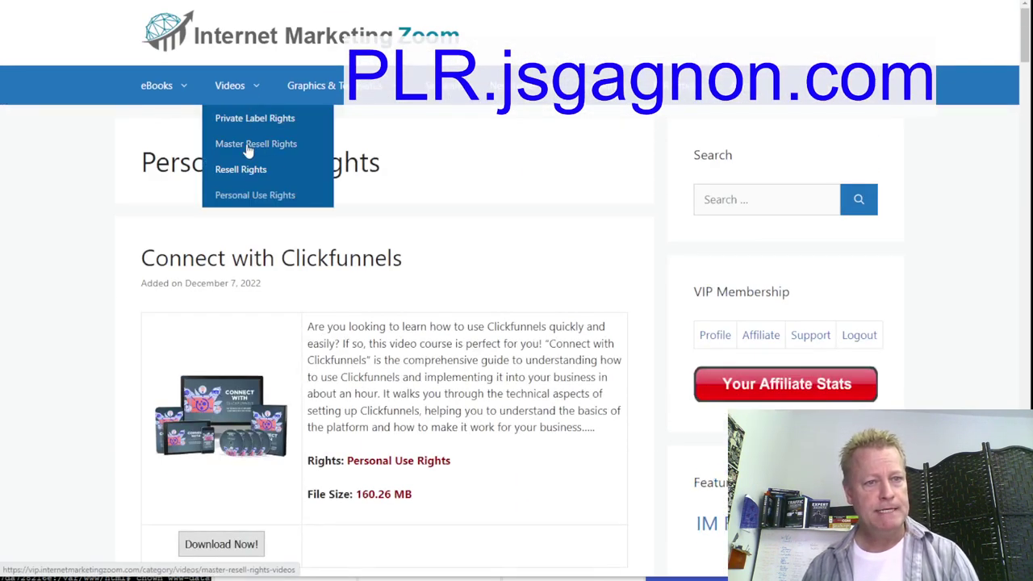
left_click(248, 119)
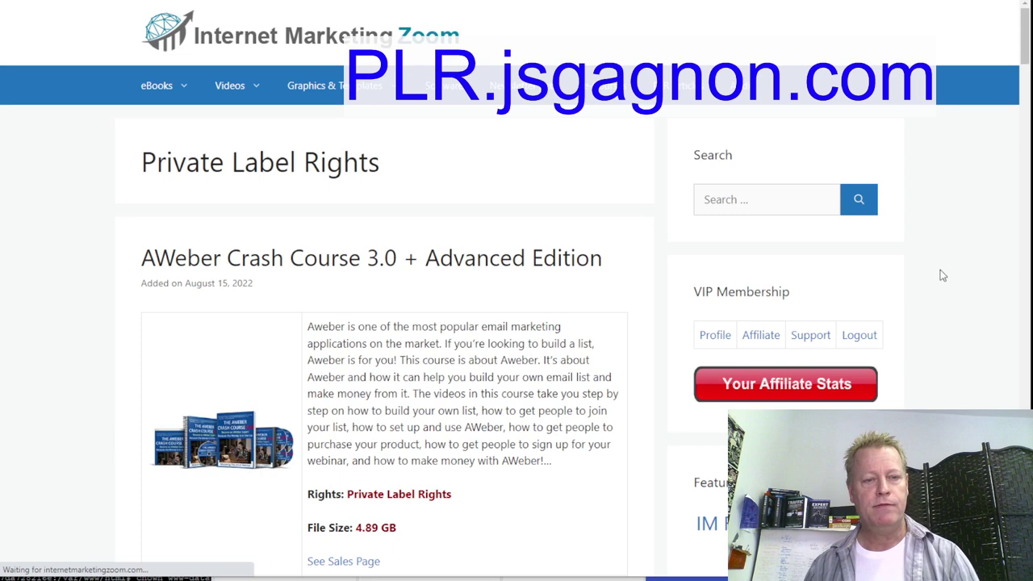
left_click_drag(1025, 36, 1025, 565)
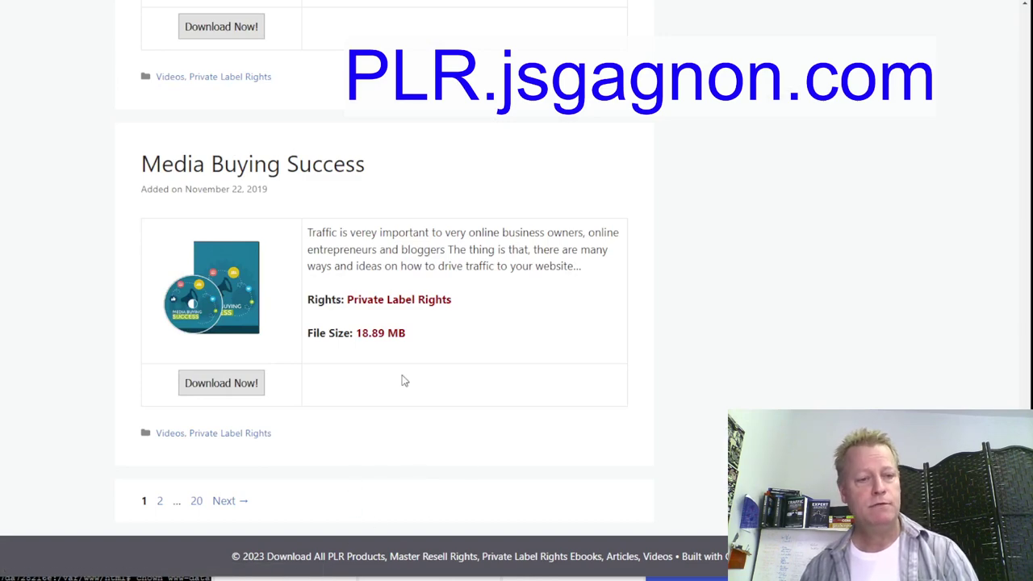
- Open the Resell Rights category of videos and look through the courses on its first page
scroll(404, 380, "up", 9)
scroll(387, 323, "up", 15)
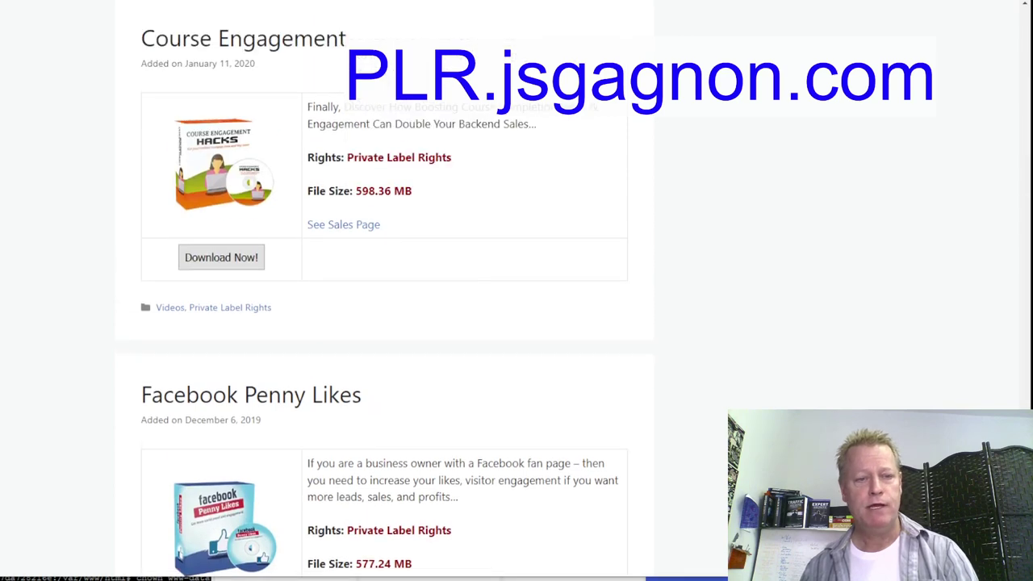
mouse_move(249, 152)
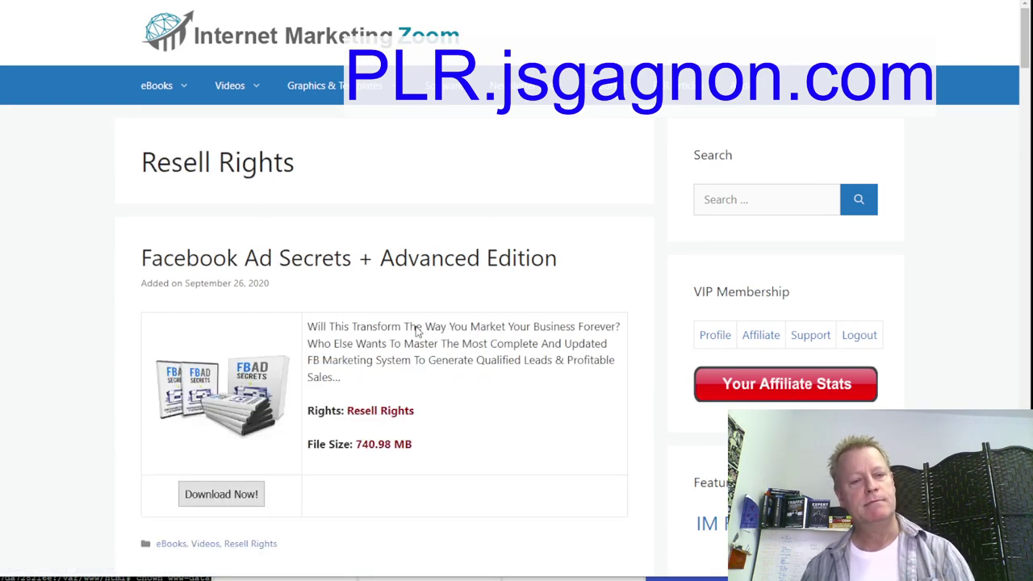
scroll(418, 331, "down", 9)
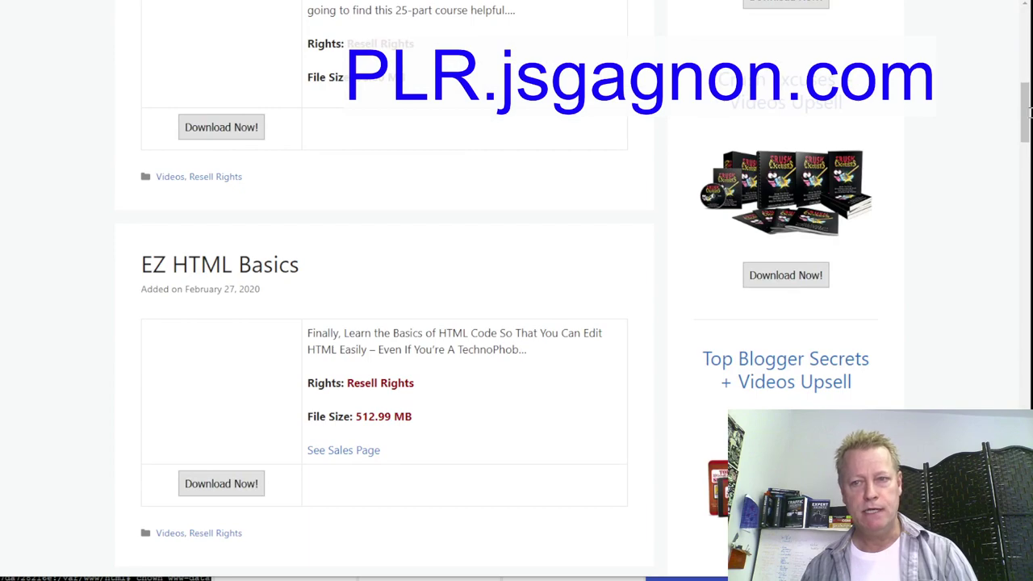
scroll(1027, 113, "down", 10)
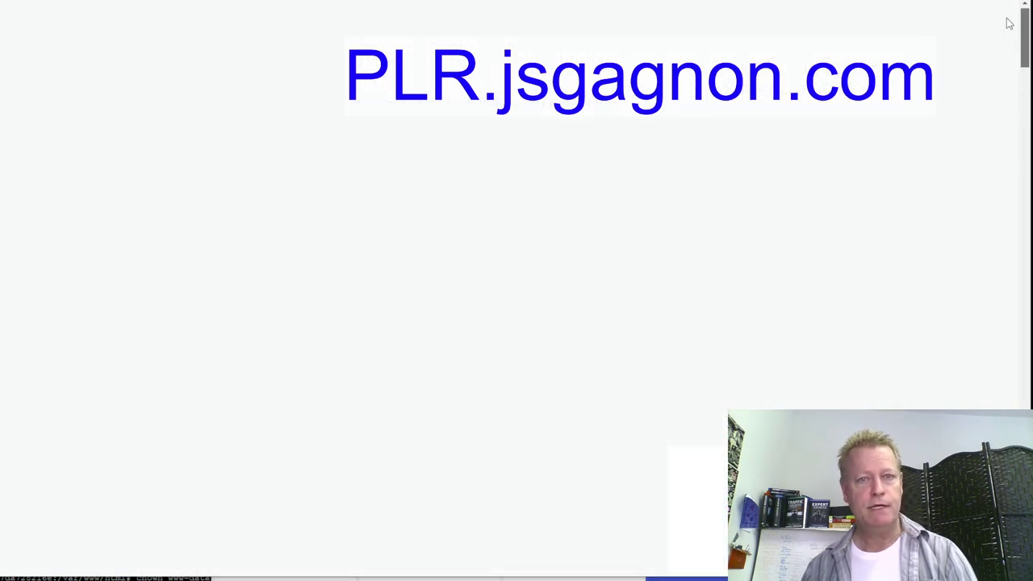
- Open the Giveaway Rights category of eBooks and look through its first page down to the page numbers
mouse_move(182, 97)
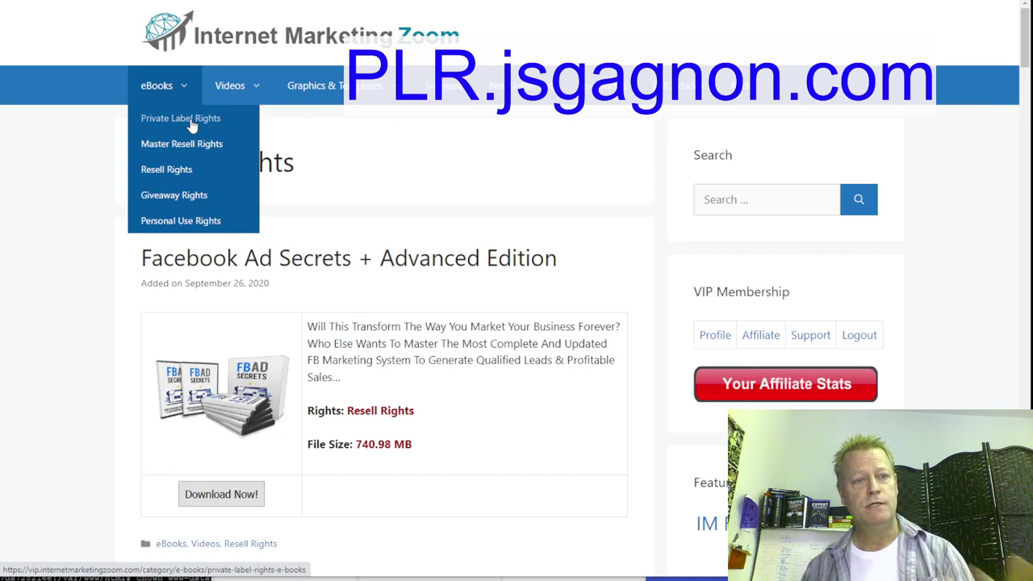
left_click(178, 200)
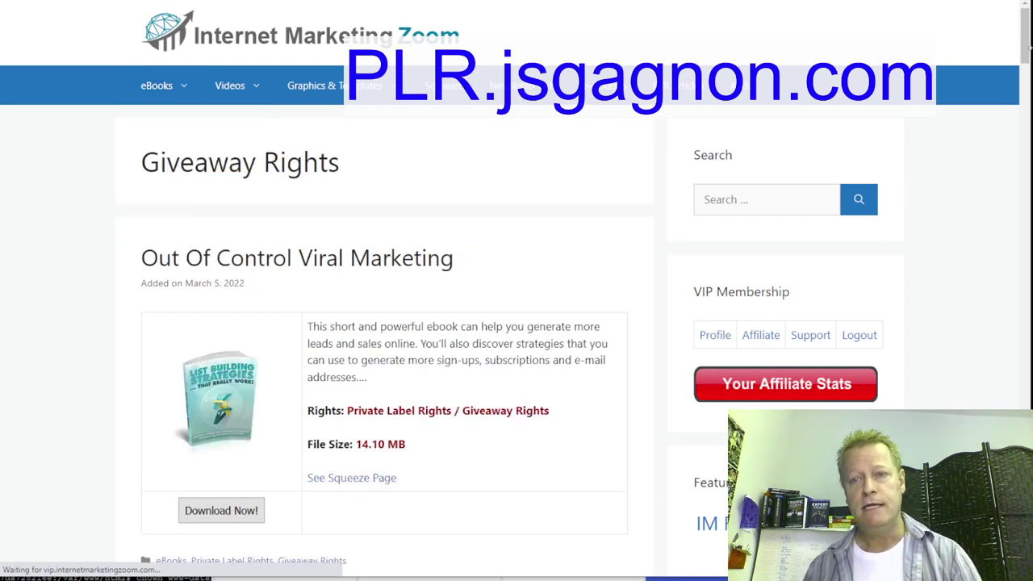
scroll(1029, 49, "down", 15)
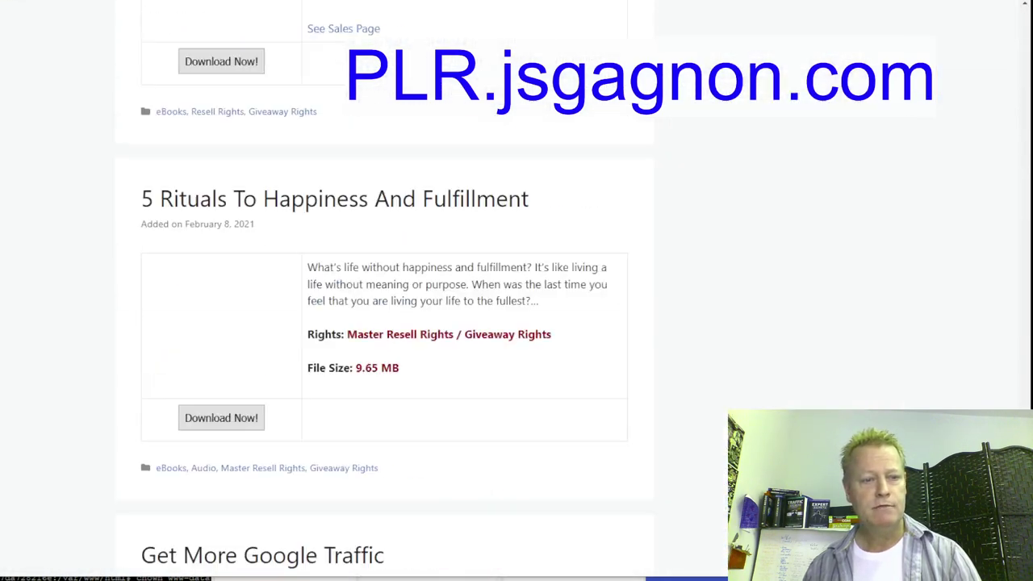
scroll(1025, 5, "down", 5)
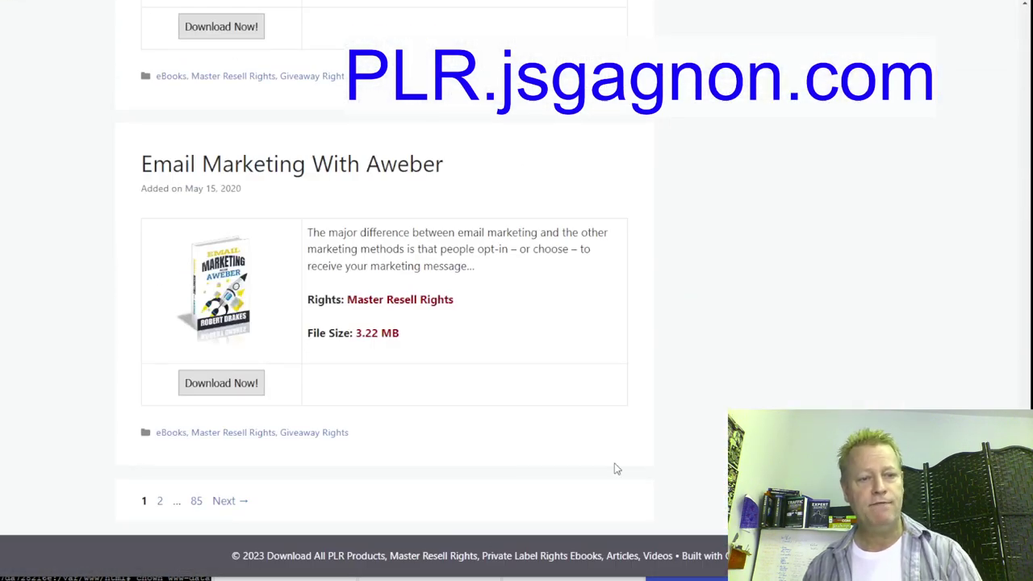
- Switch to Calculator and compute 85 × 14
key("alt+Tab")
type("8*14")
key("Return")
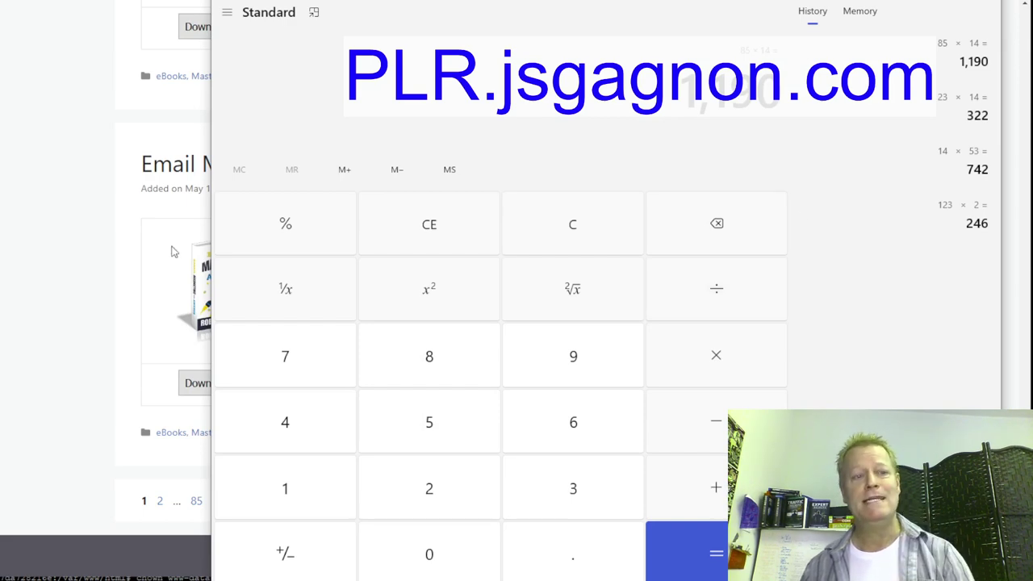
- Return to the Internet Marketing Zoom site and search its products for "viral"
left_click(113, 211)
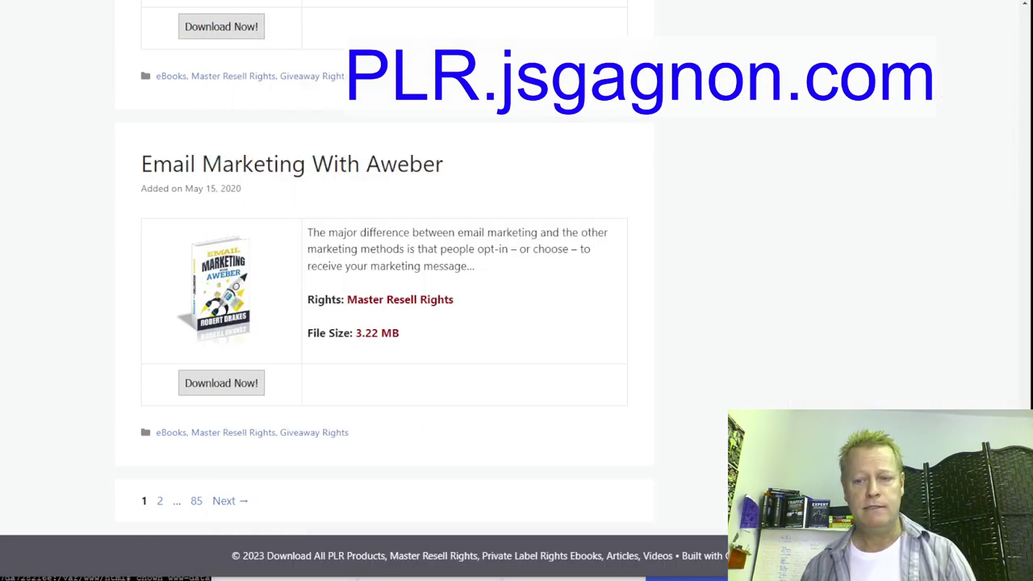
key("Home")
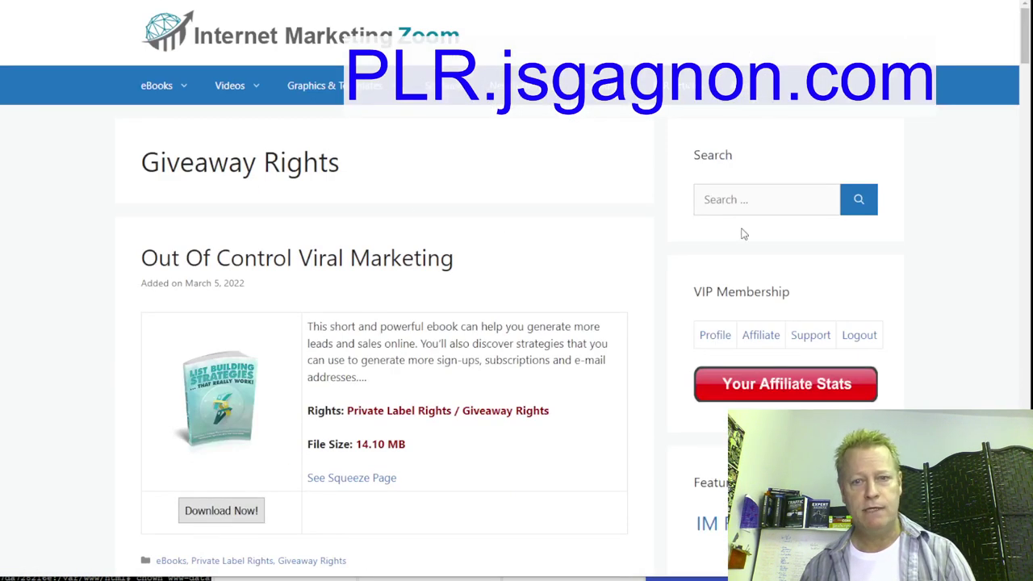
type("viral")
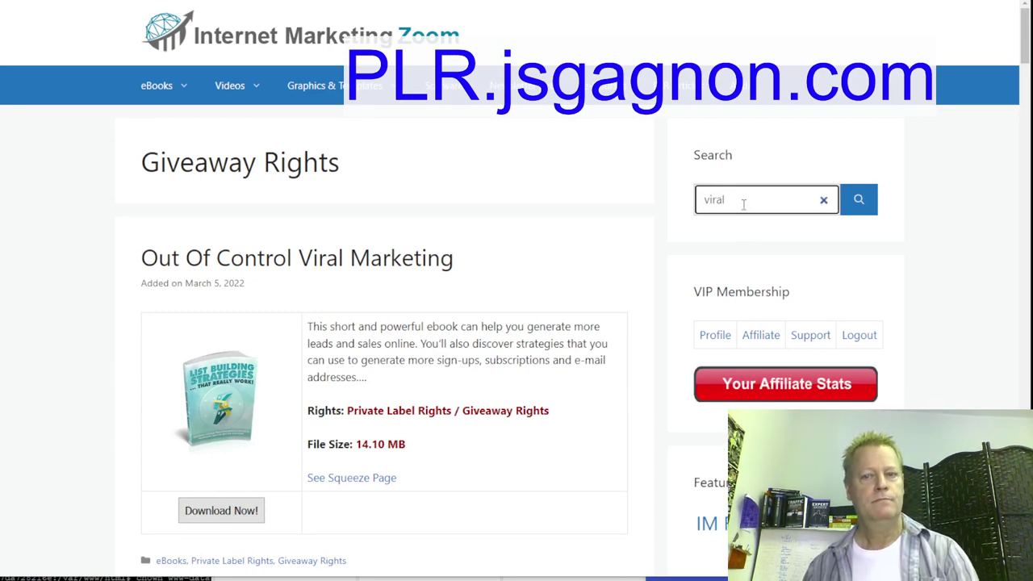
left_click(860, 203)
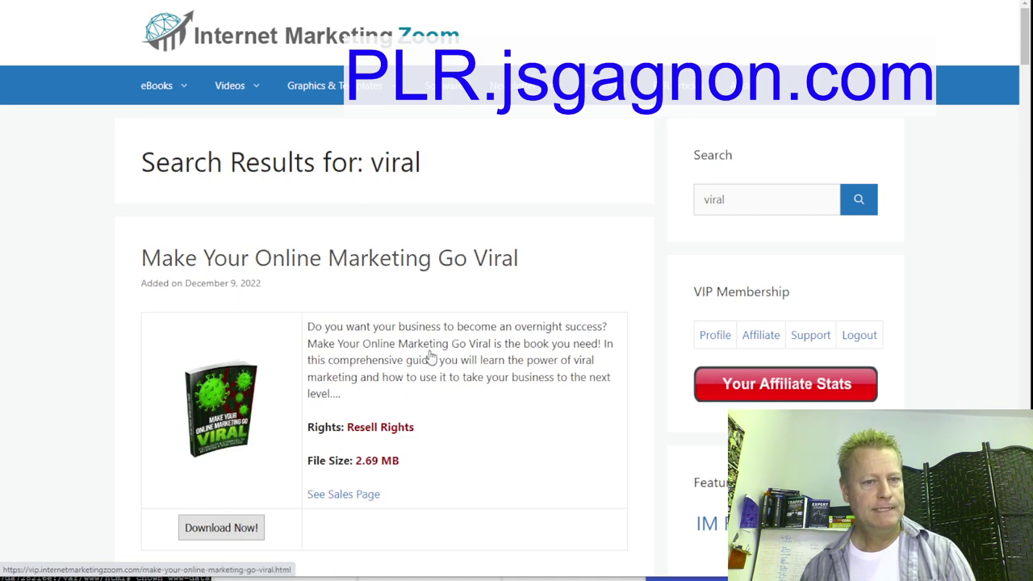
- Look through the search results for "viral" and compare each product's rights and file size, returning to the first result
scroll(425, 358, "down", 2)
scroll(422, 323, "down", 4)
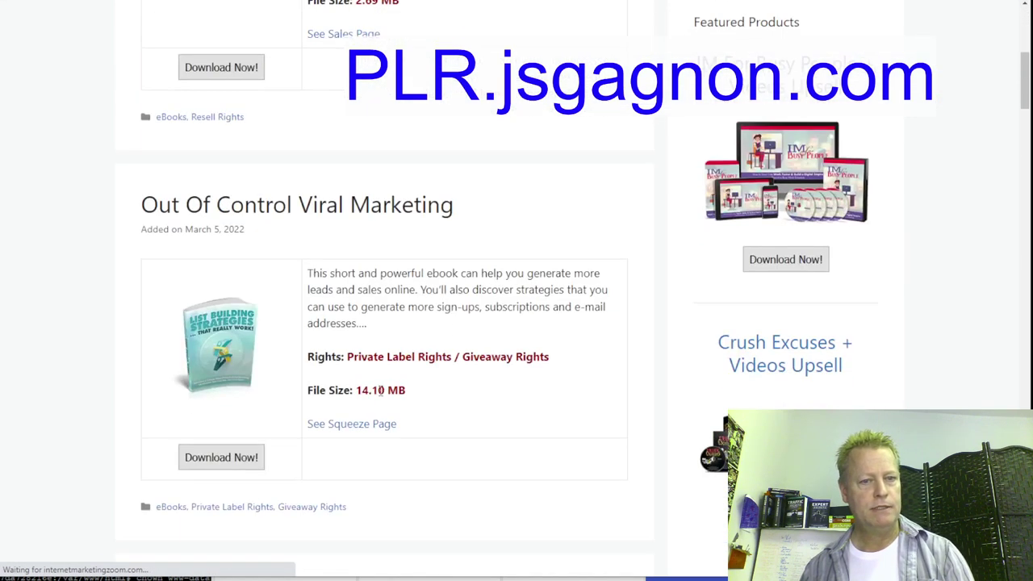
scroll(507, 362, "down", 4)
scroll(527, 184, "up", 3)
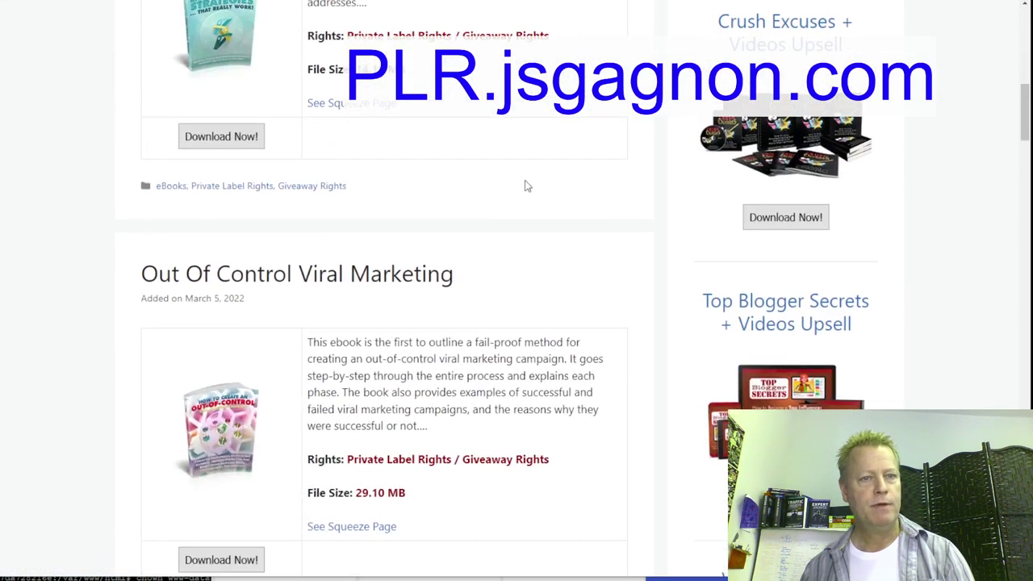
scroll(452, 259, "down", 3)
scroll(453, 265, "down", 3)
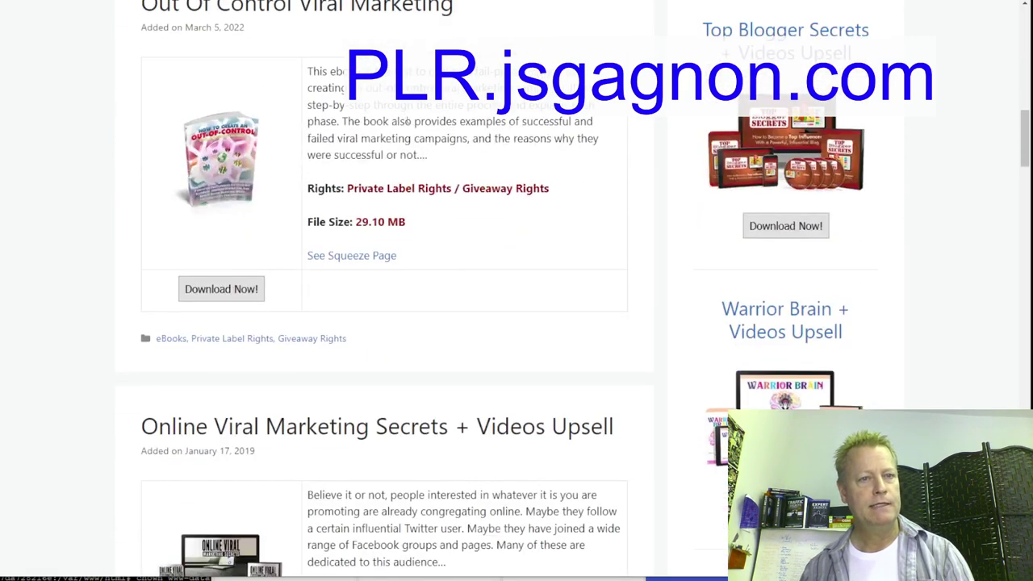
scroll(405, 127, "up", 2)
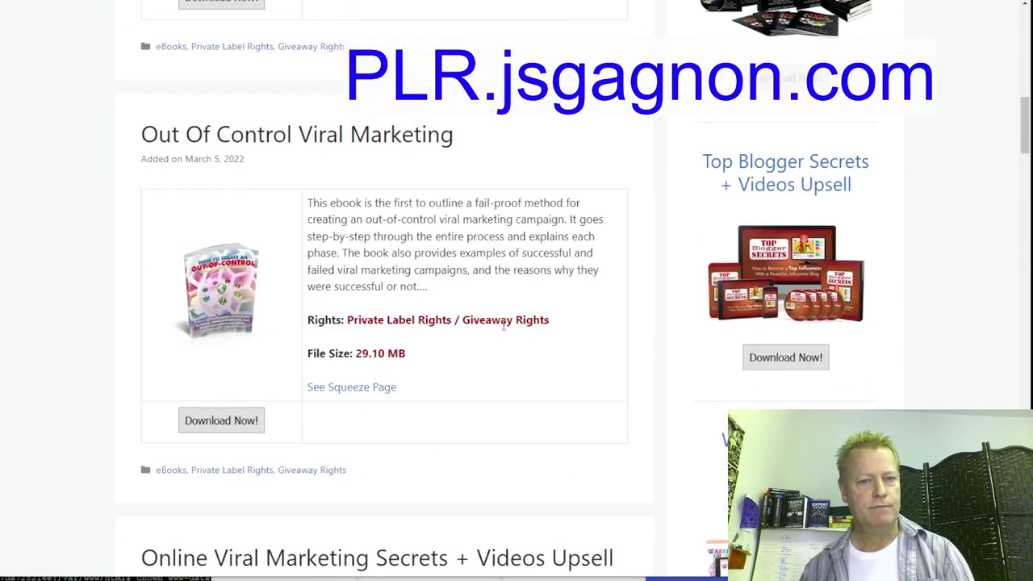
scroll(504, 325, "down", 4)
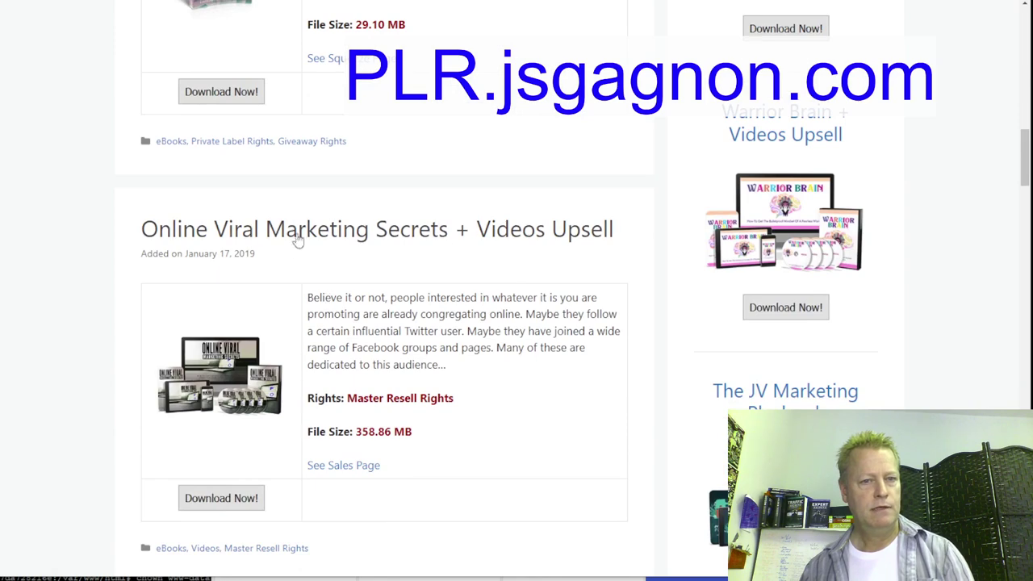
scroll(417, 355, "down", 7)
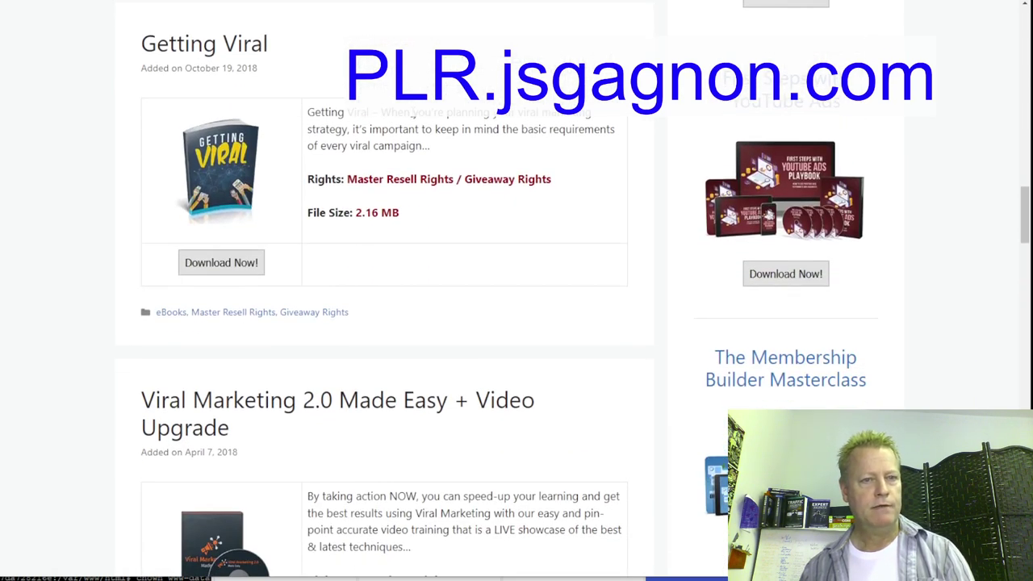
scroll(452, 213, "down", 4)
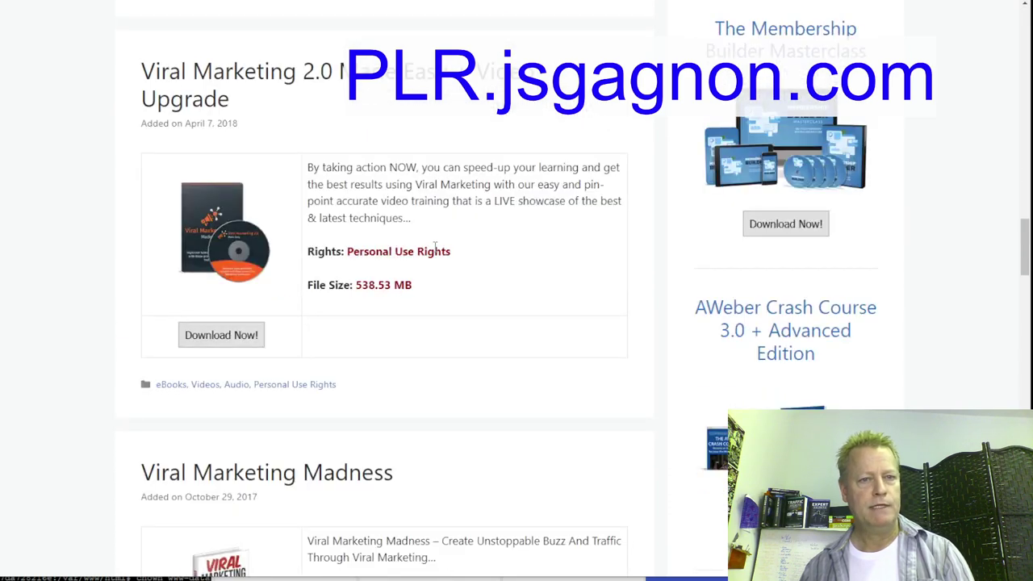
scroll(434, 246, "up", 11)
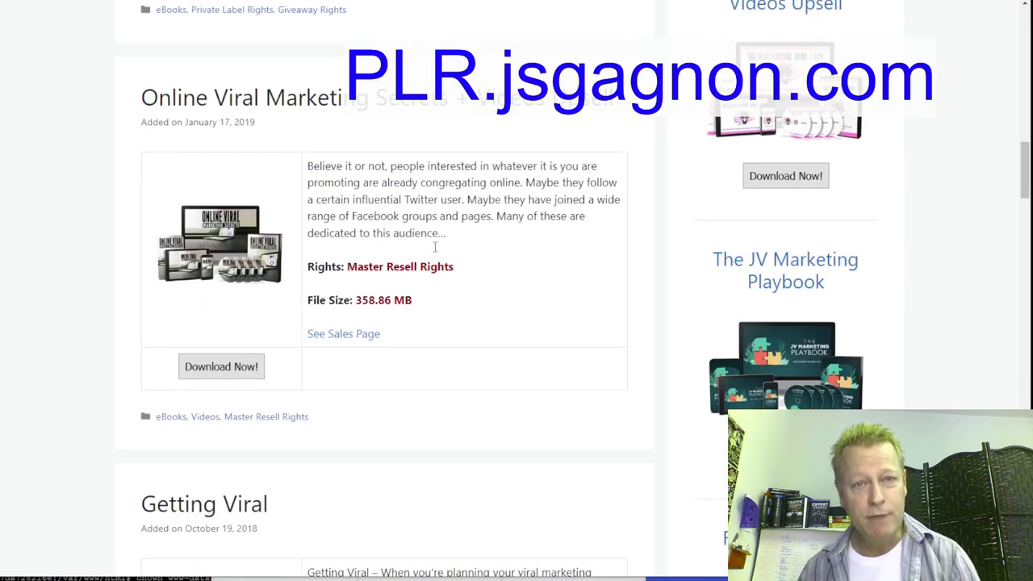
scroll(434, 252, "up", 15)
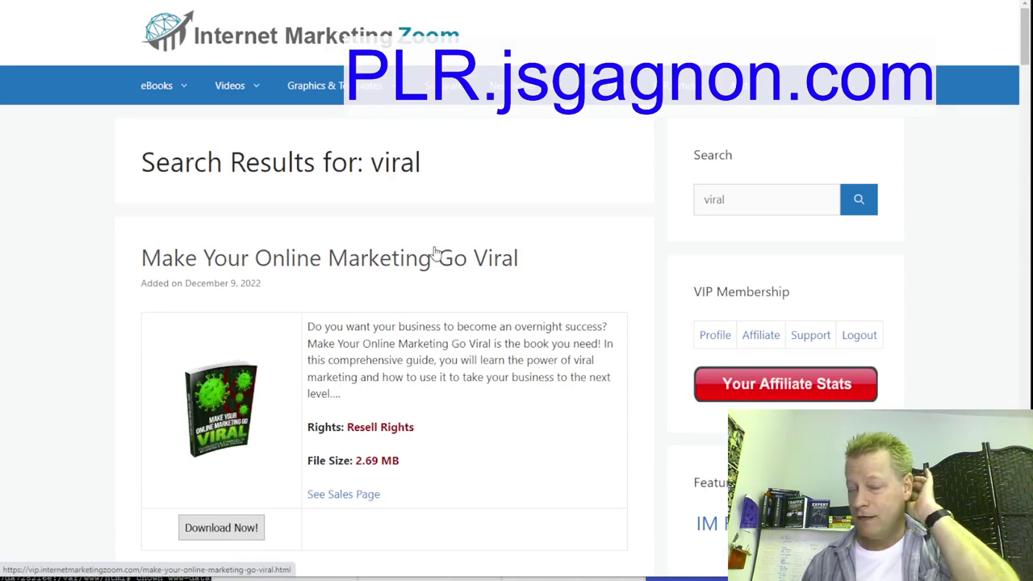
- Switch to the Click eCourse site, view the About page's For affiliates section and look through the list of courses you created
left_click(434, 254)
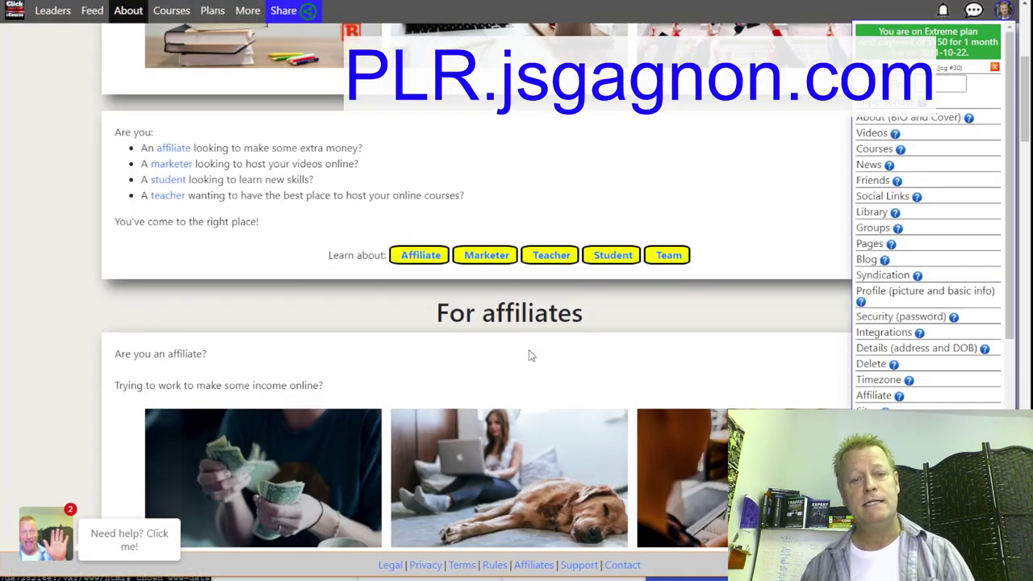
scroll(530, 355, "down", 5)
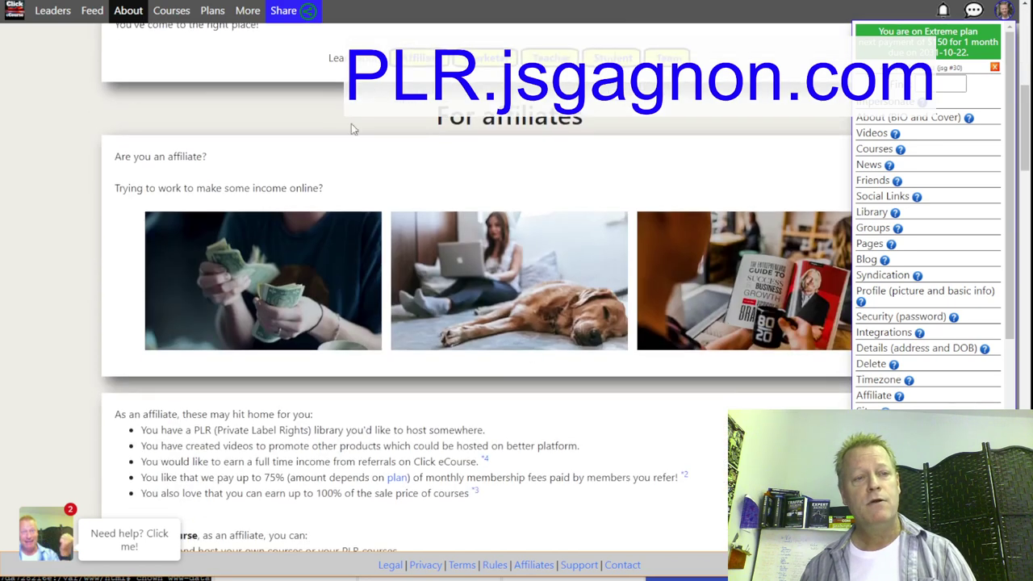
left_click(873, 152)
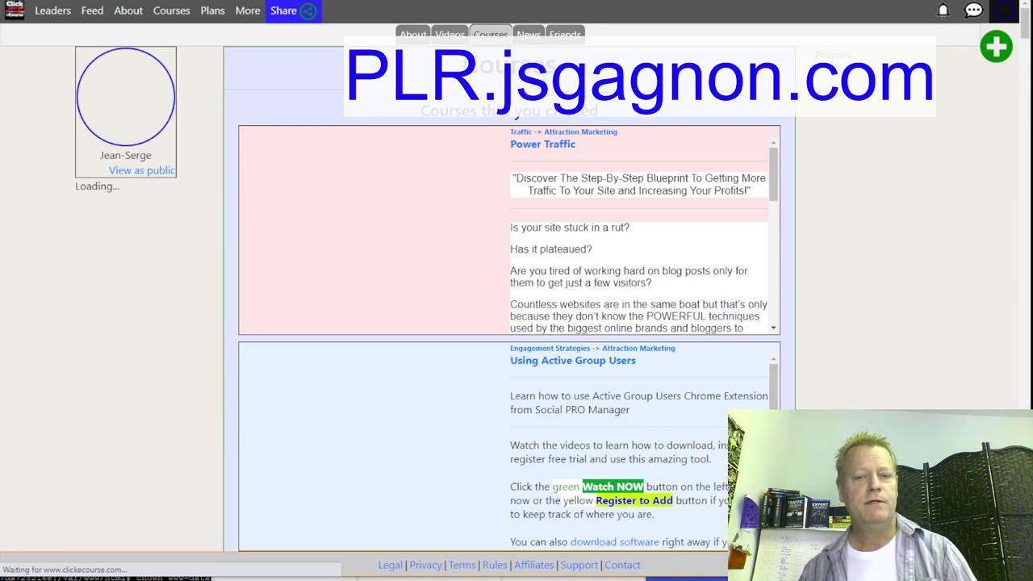
scroll(508, 282, "down", 5)
scroll(508, 323, "up", 10)
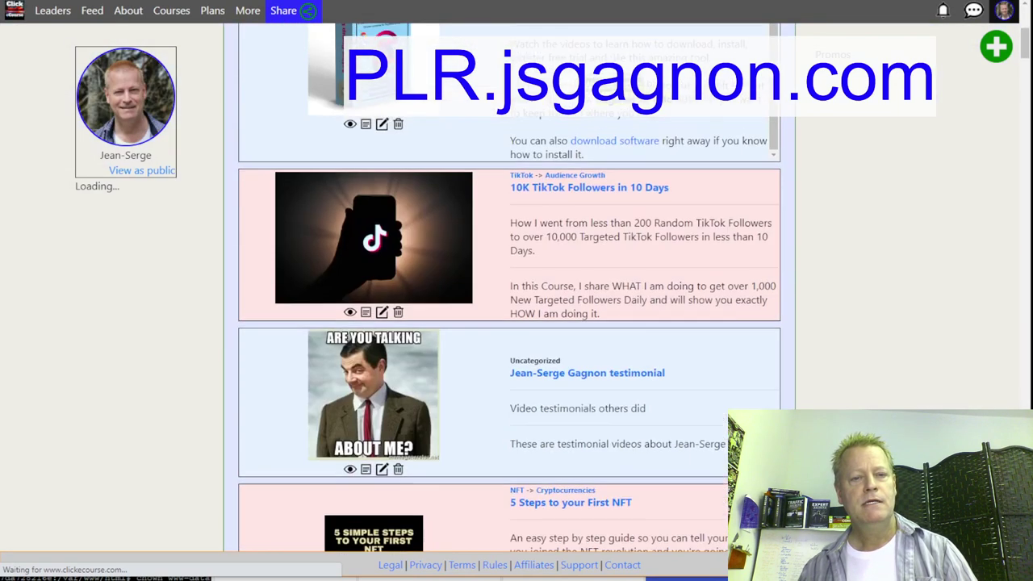
scroll(675, 395, "down", 15)
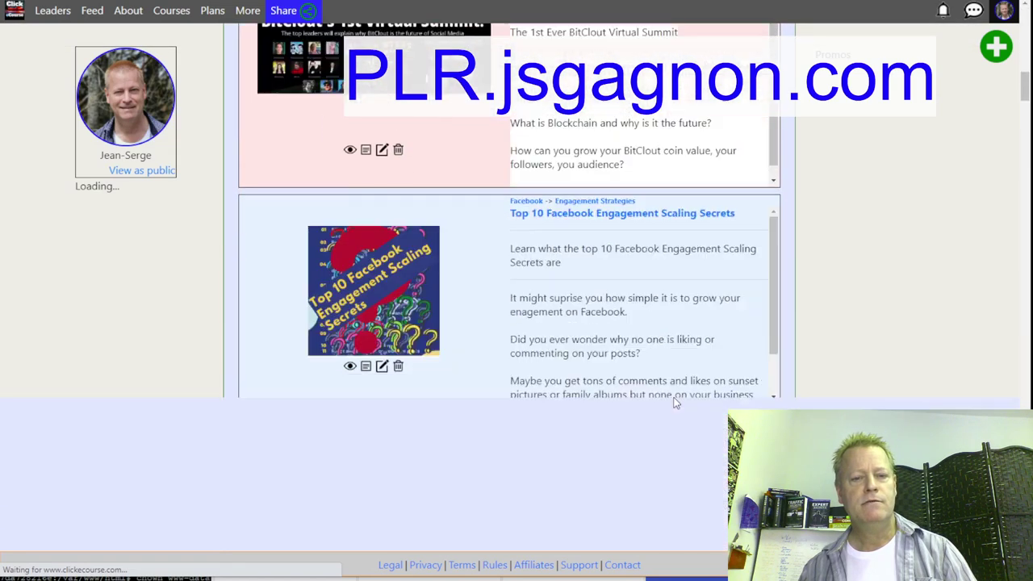
scroll(677, 395, "up", 5)
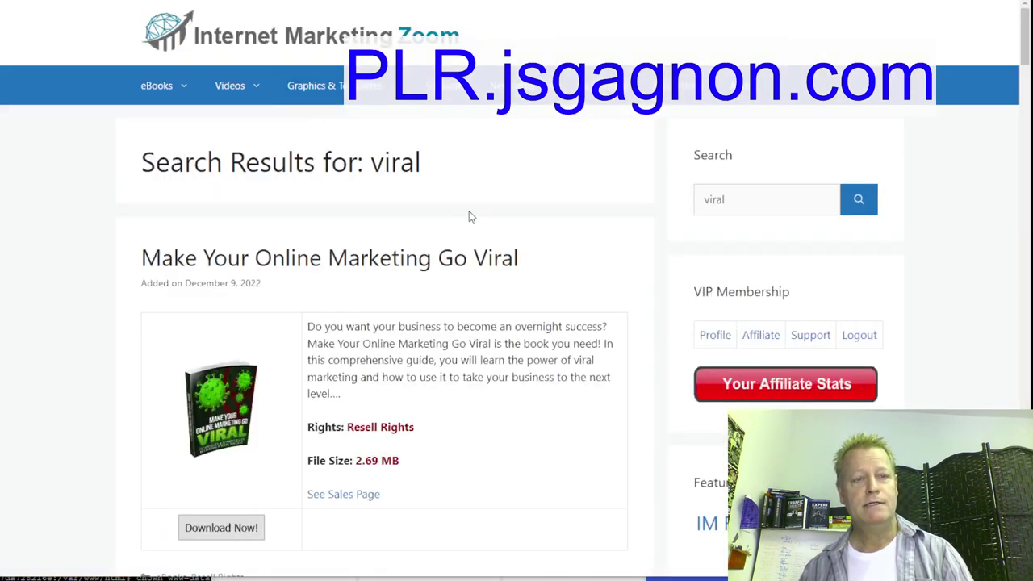
- Return to the "viral" results on Internet Marketing Zoom and review the products down to Viral Niche World Domination
scroll(468, 215, "down", 6)
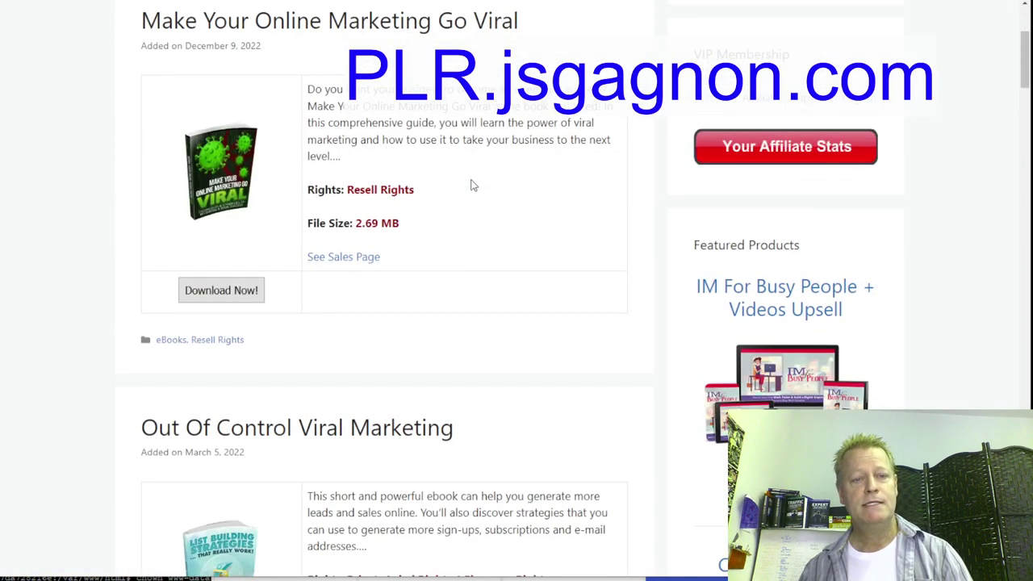
scroll(472, 179, "down", 2)
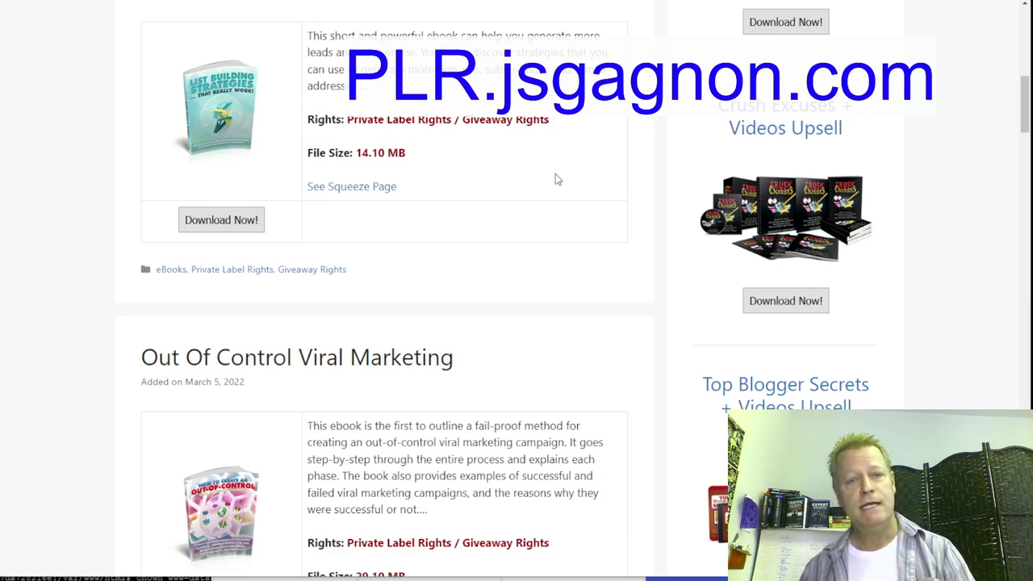
scroll(371, 208, "down", 7)
scroll(384, 208, "down", 3)
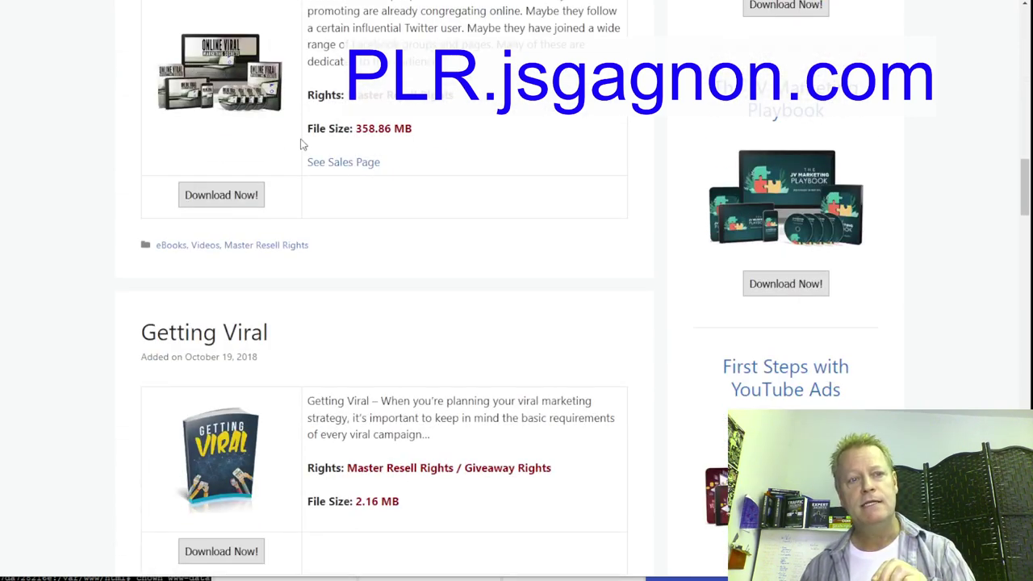
scroll(443, 334, "down", 2)
scroll(443, 334, "down", 1)
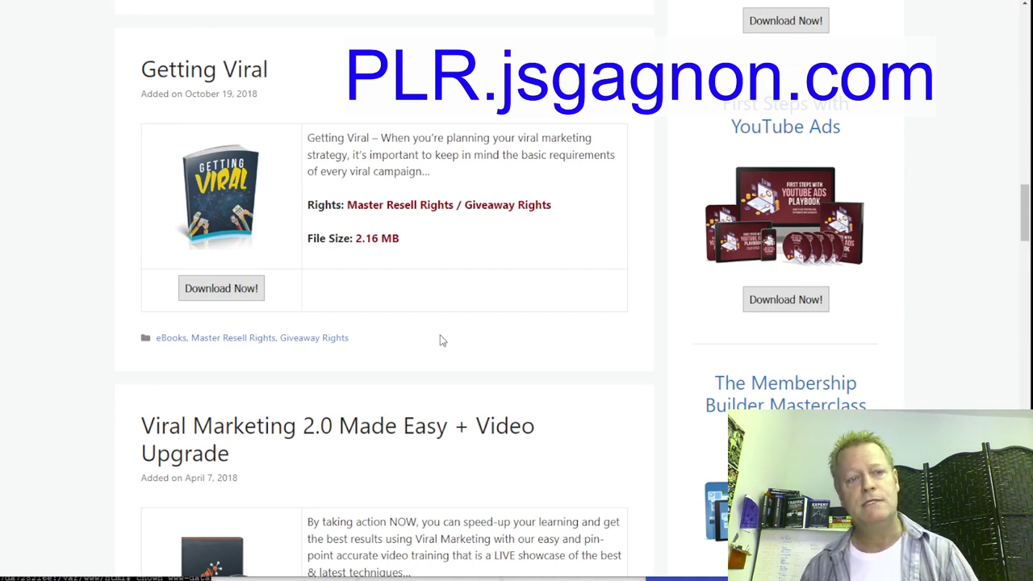
scroll(442, 335, "down", 4)
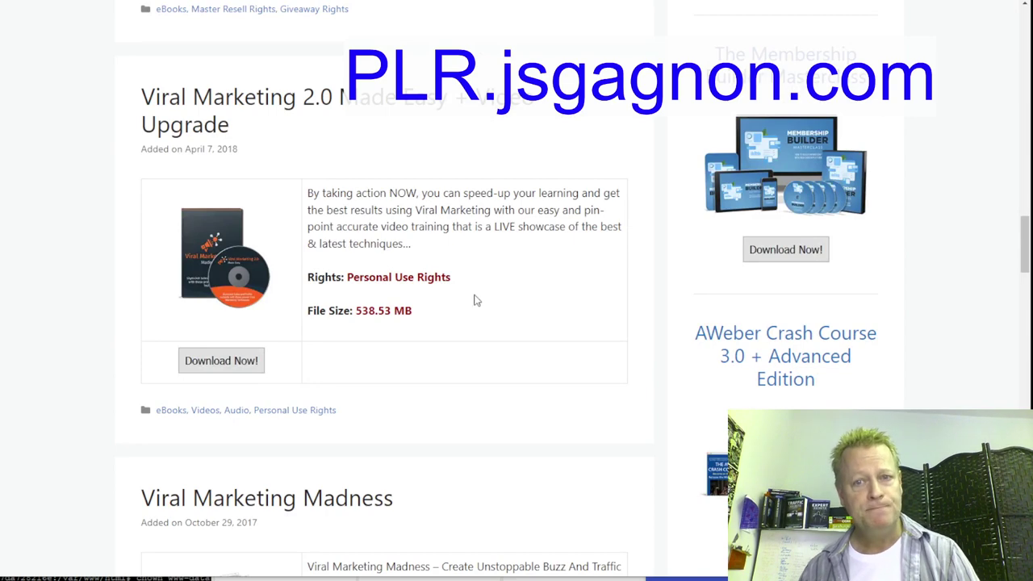
scroll(516, 363, "down", 6)
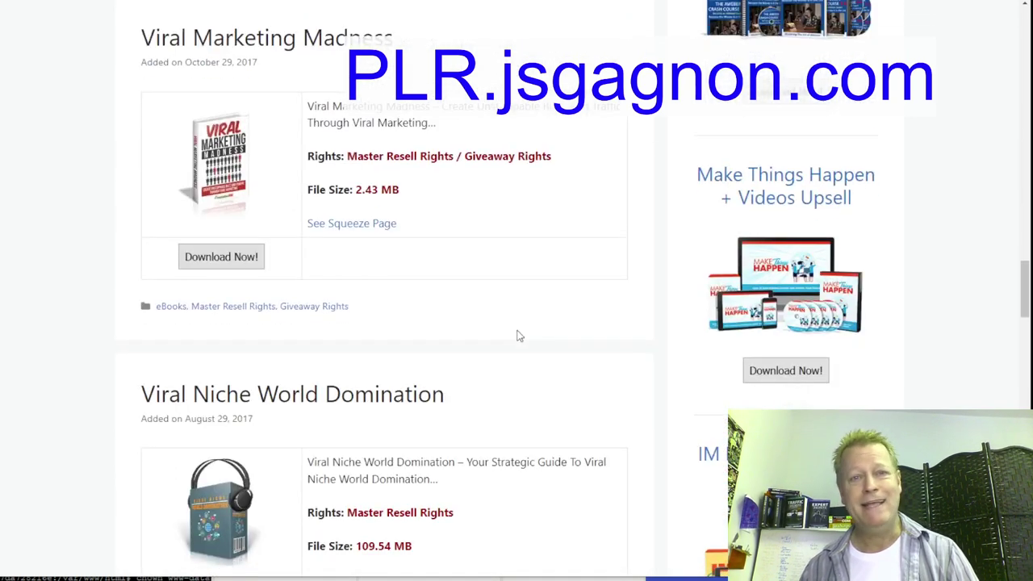